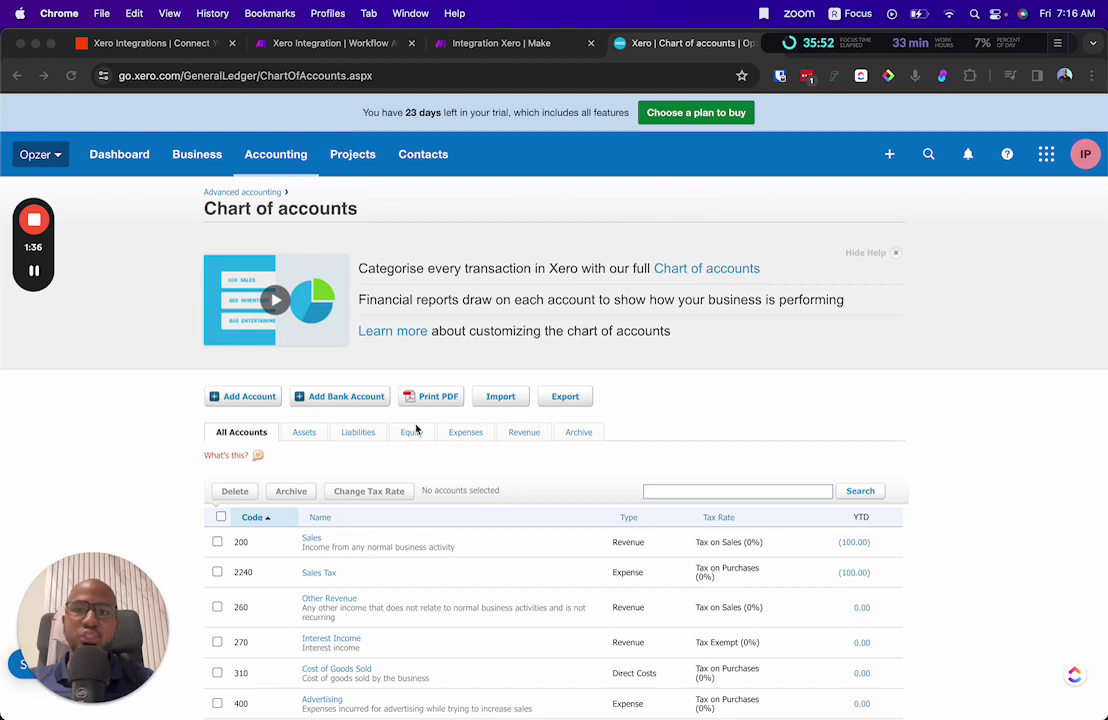
Step: Try to switch the Xero organisation from Opzer to Demo Company (Global)
left_click(36, 156)
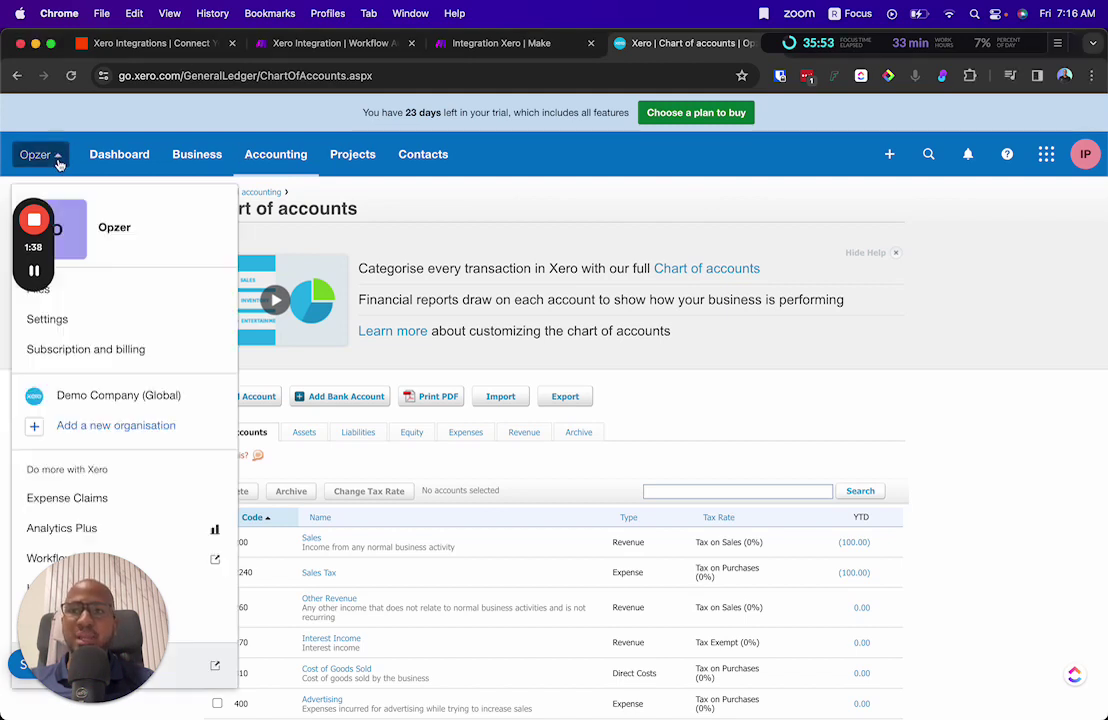
left_click(176, 393)
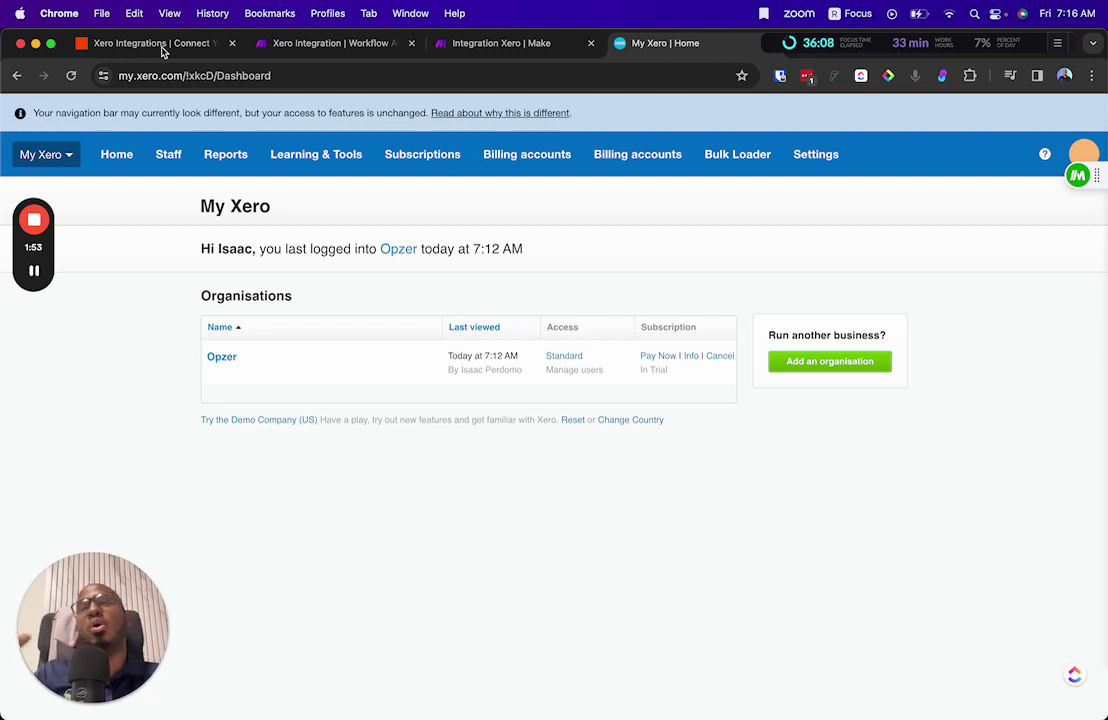
left_click(60, 155)
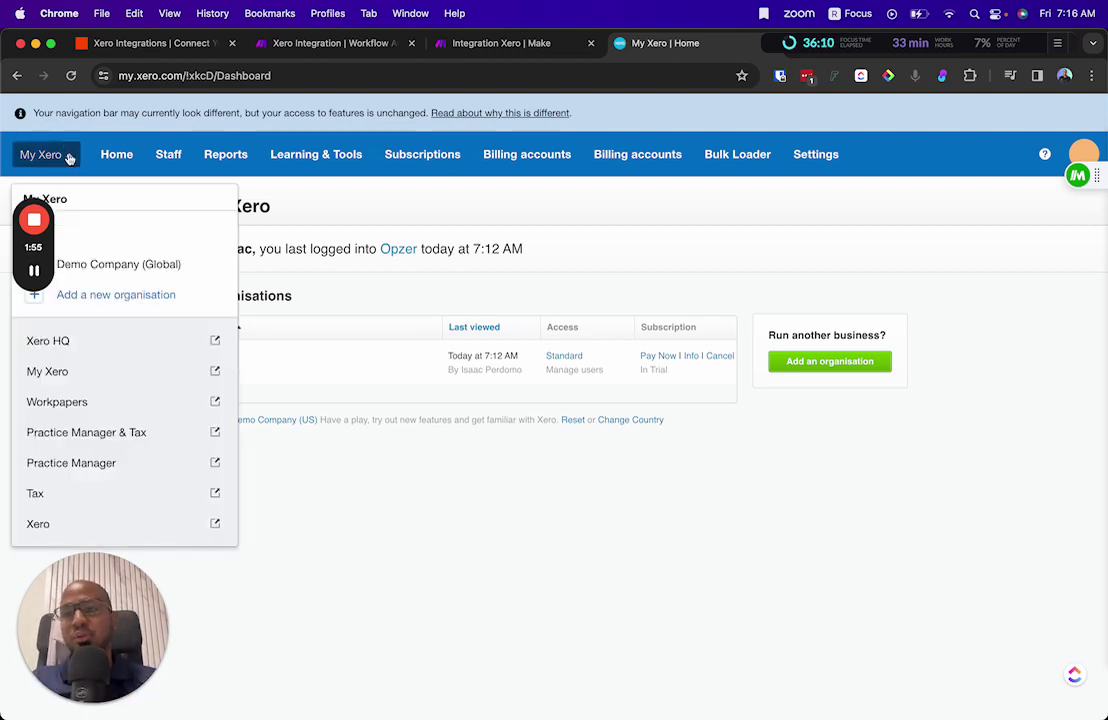
left_click(130, 268)
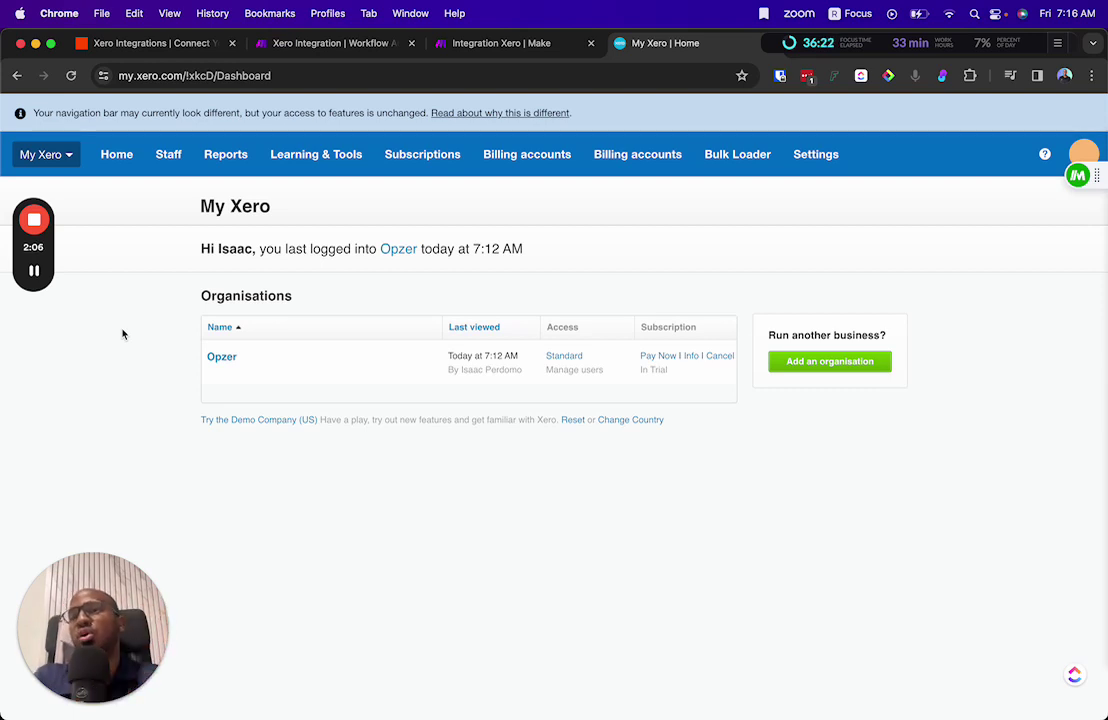
Step: Switch to Zapier's Xero integrations page and review the supported triggers and actions
left_click(157, 44)
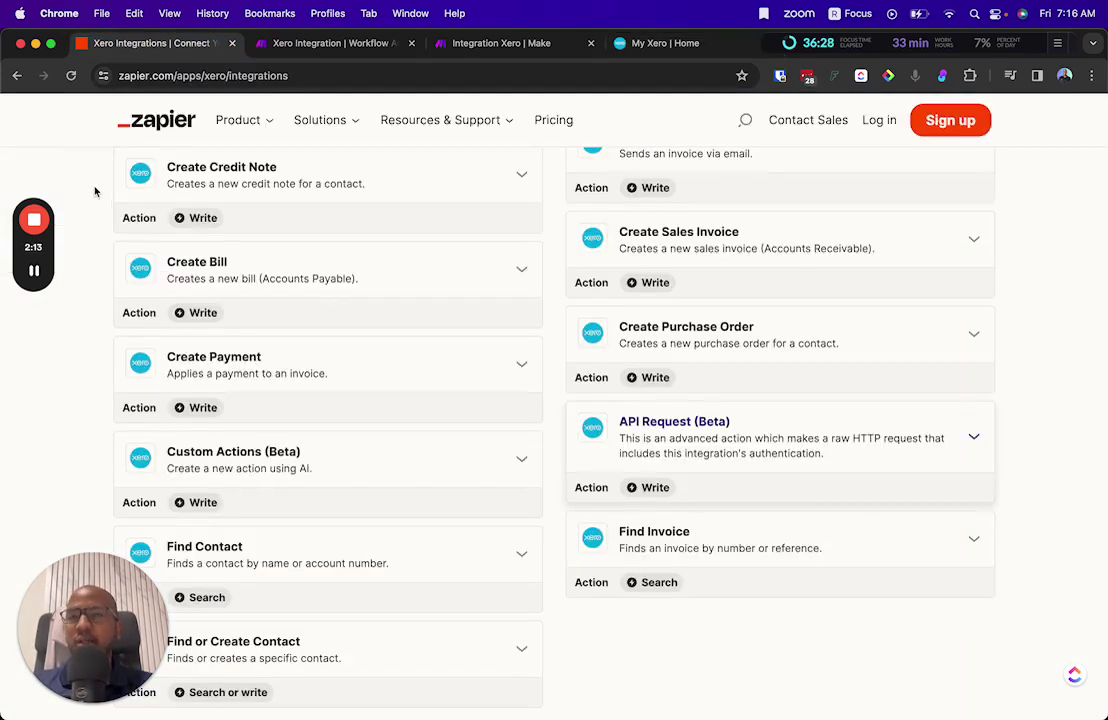
scroll(95, 191, "up", 15)
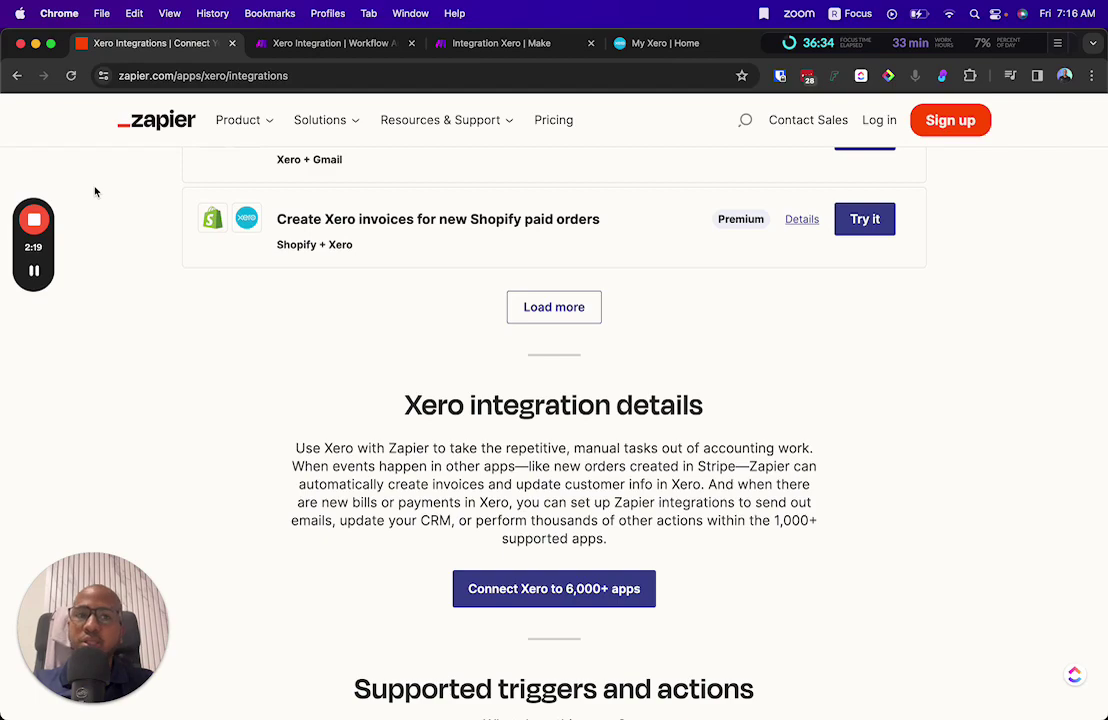
scroll(95, 192, "up", 15)
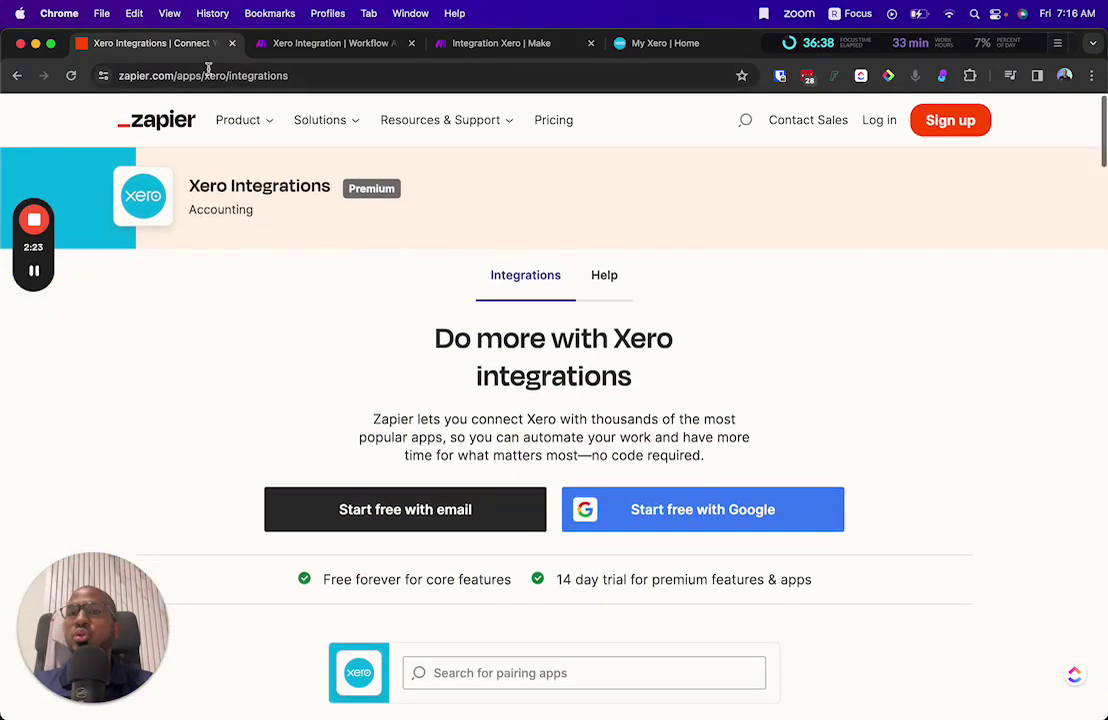
left_click_drag(238, 75, 380, 92)
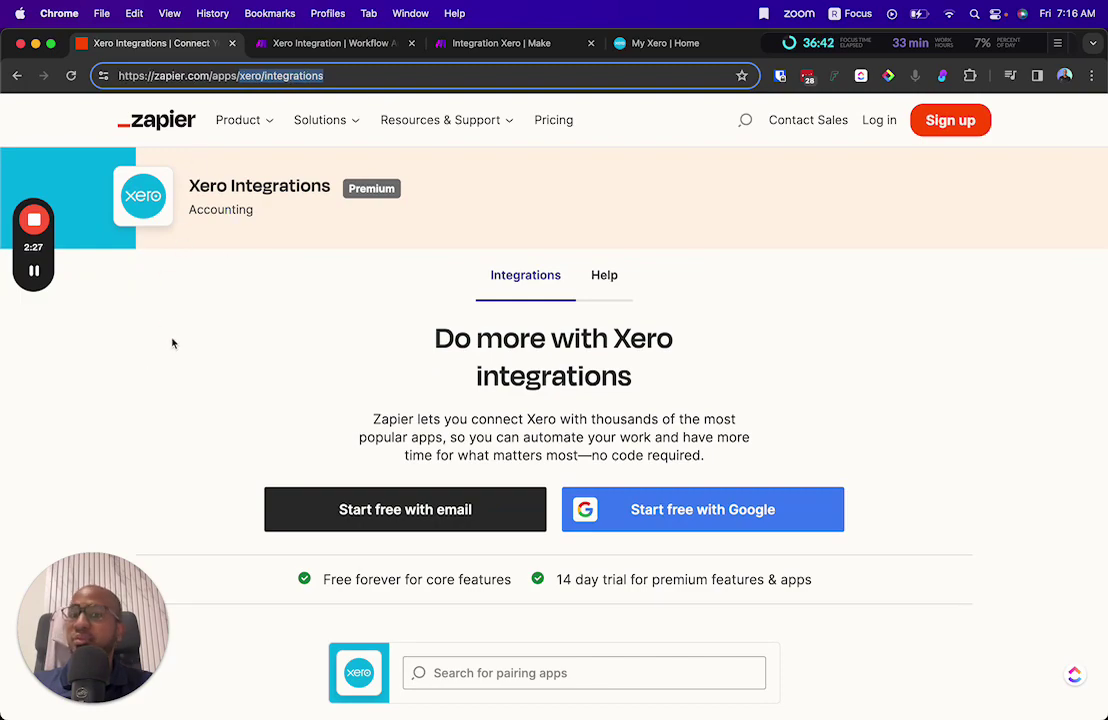
scroll(173, 344, "down", 10)
scroll(172, 343, "down", 15)
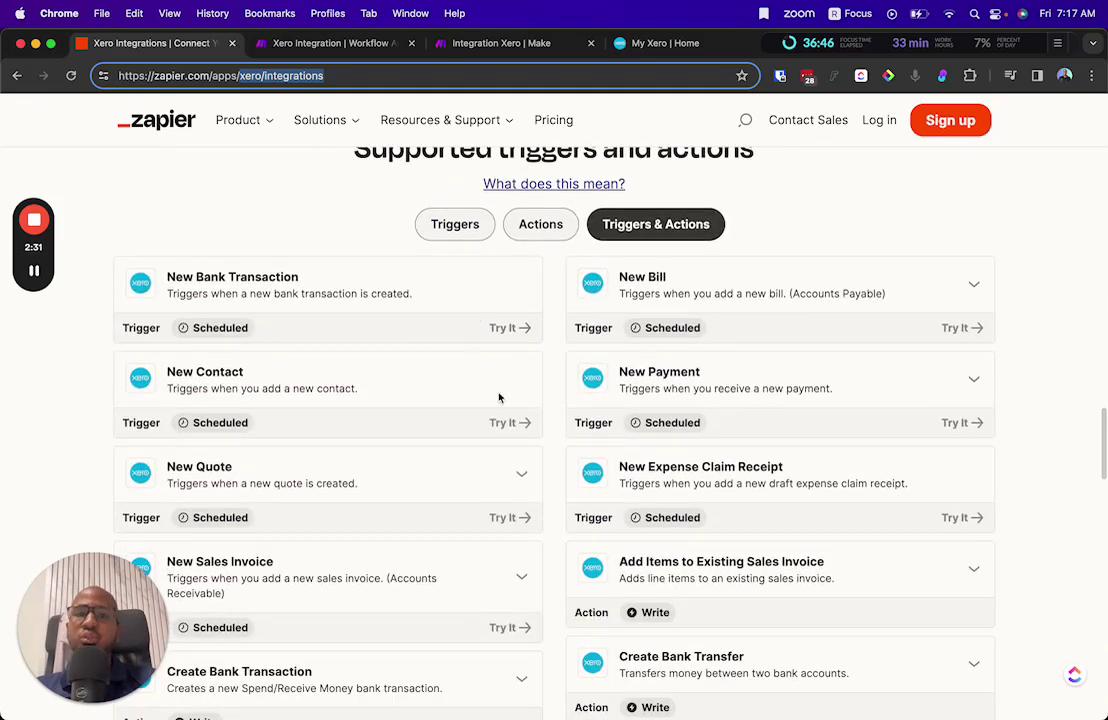
scroll(549, 457, "down", 4)
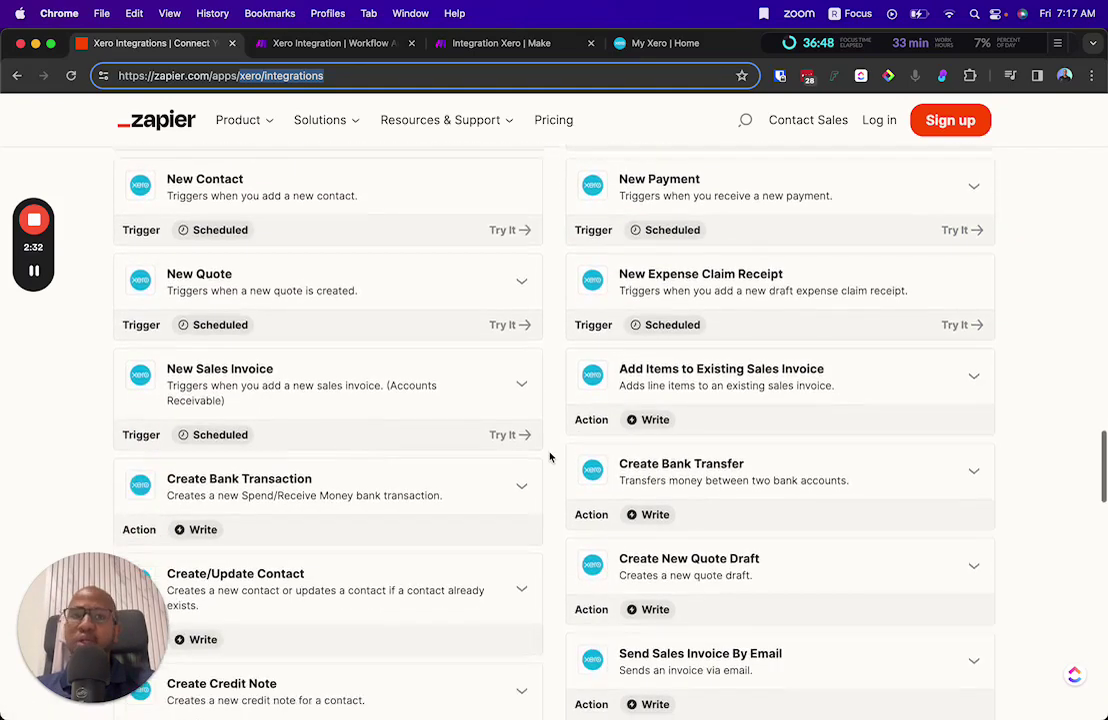
Step: Search Zapier's Xero integrations page for "journal" and inspect the fields of the API Request (Beta) action
key("super+f")
type("journal")
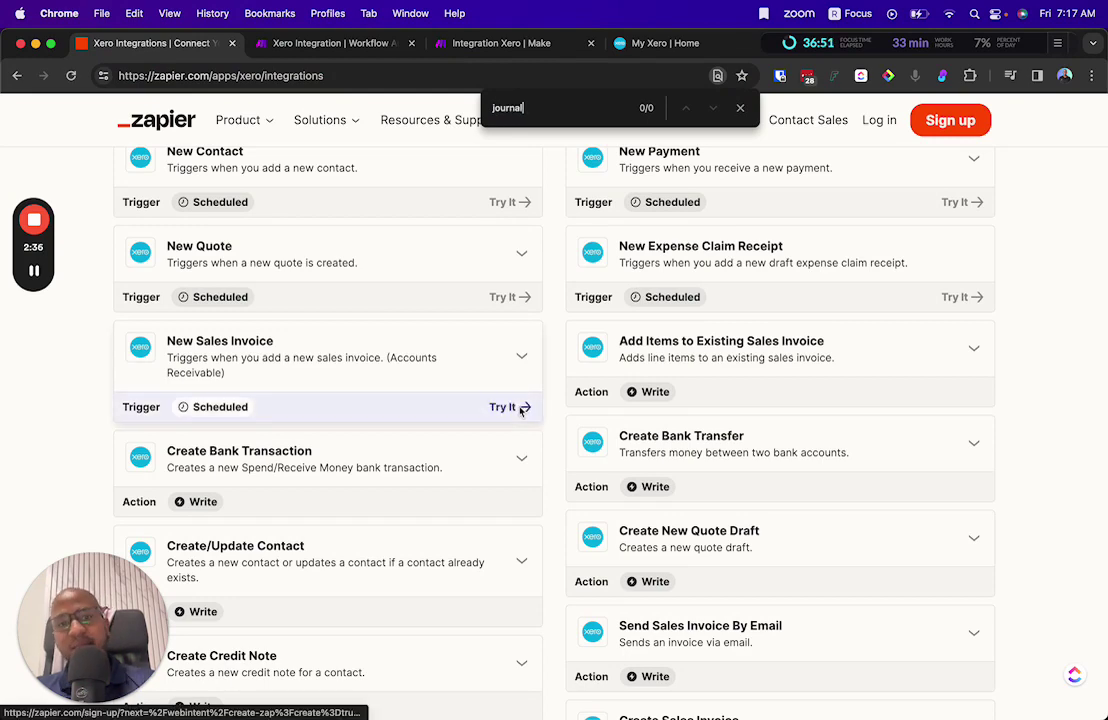
scroll(521, 402, "down", 8)
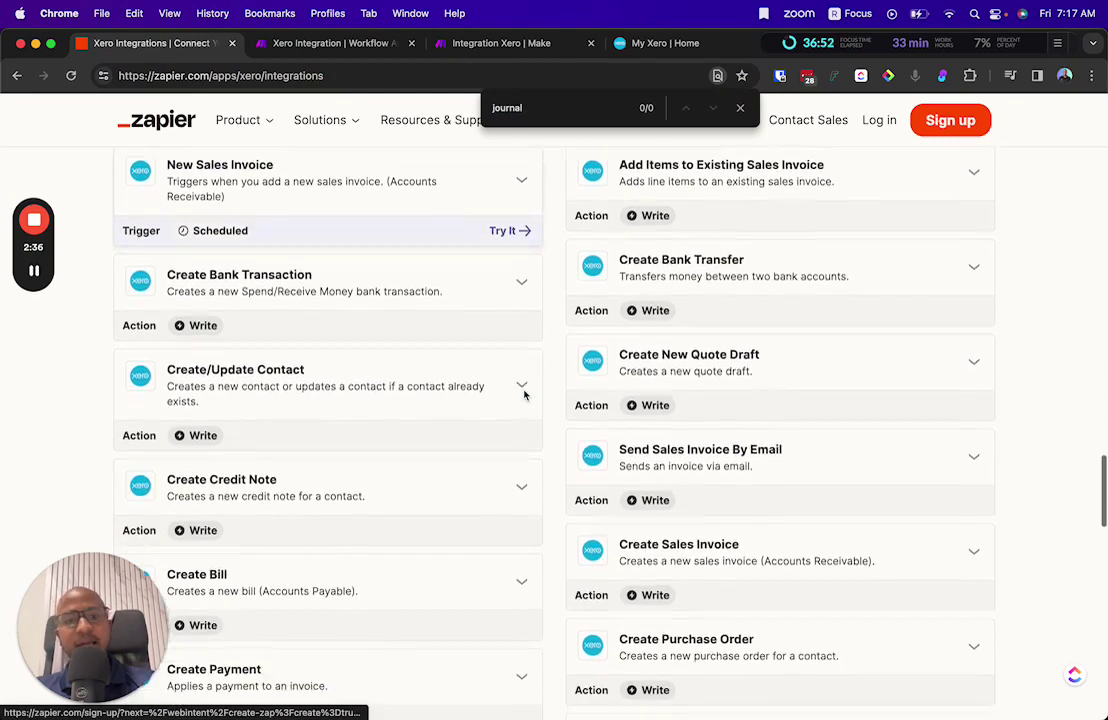
scroll(524, 396, "down", 2)
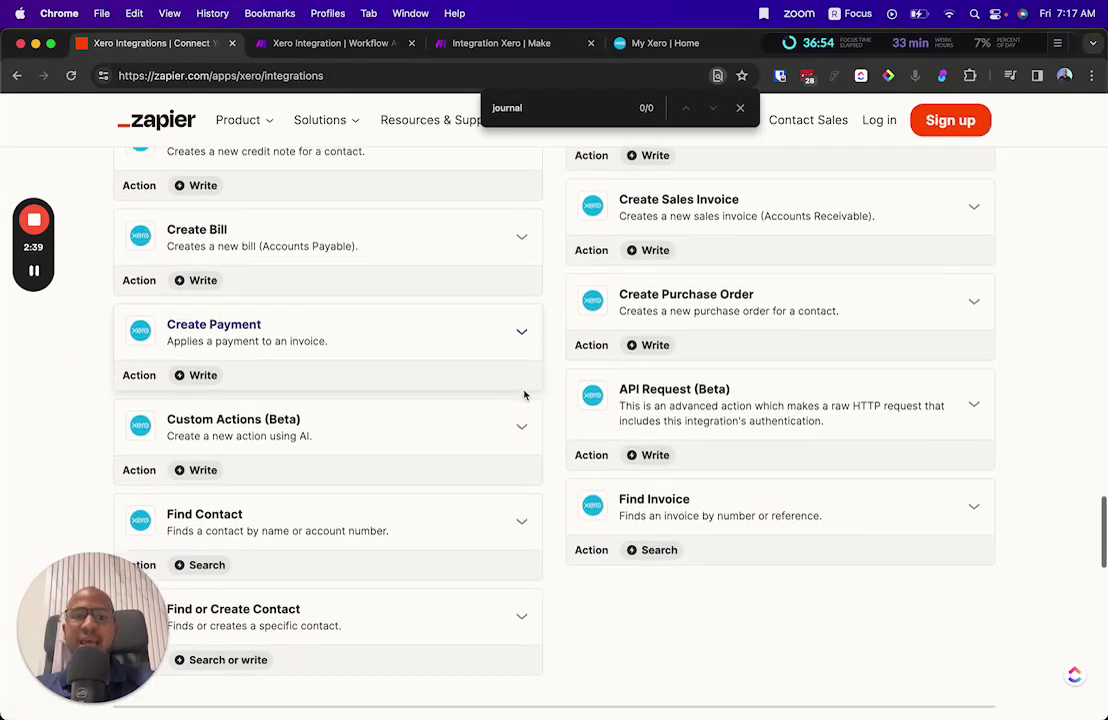
key("Escape")
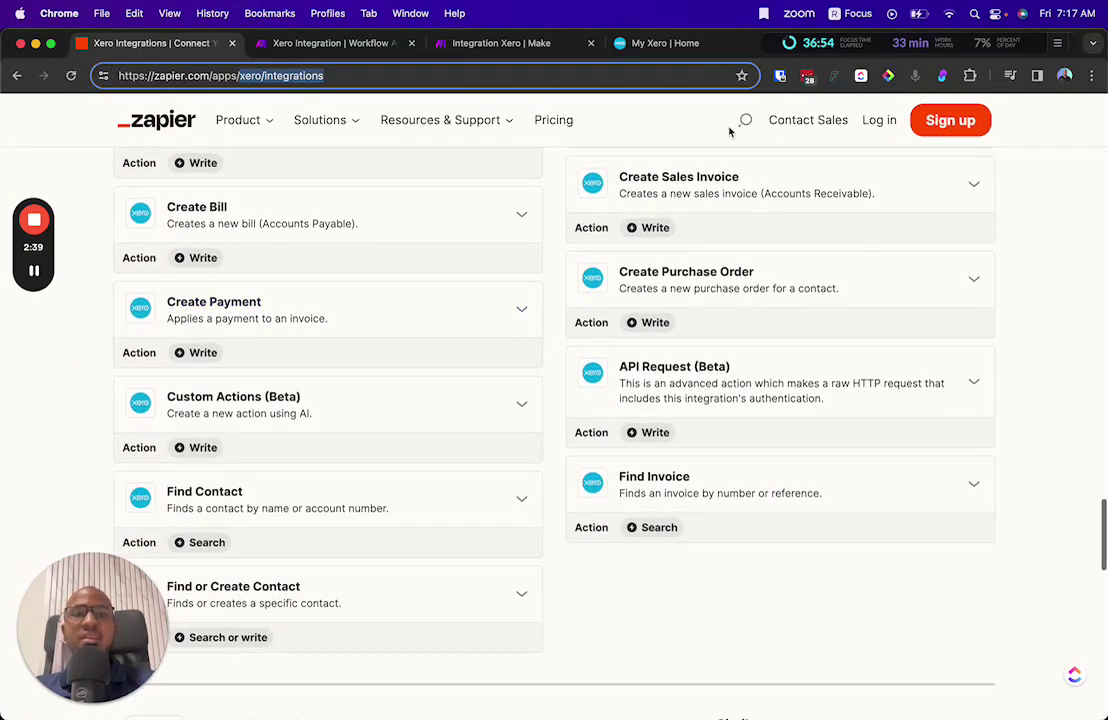
left_click(677, 408)
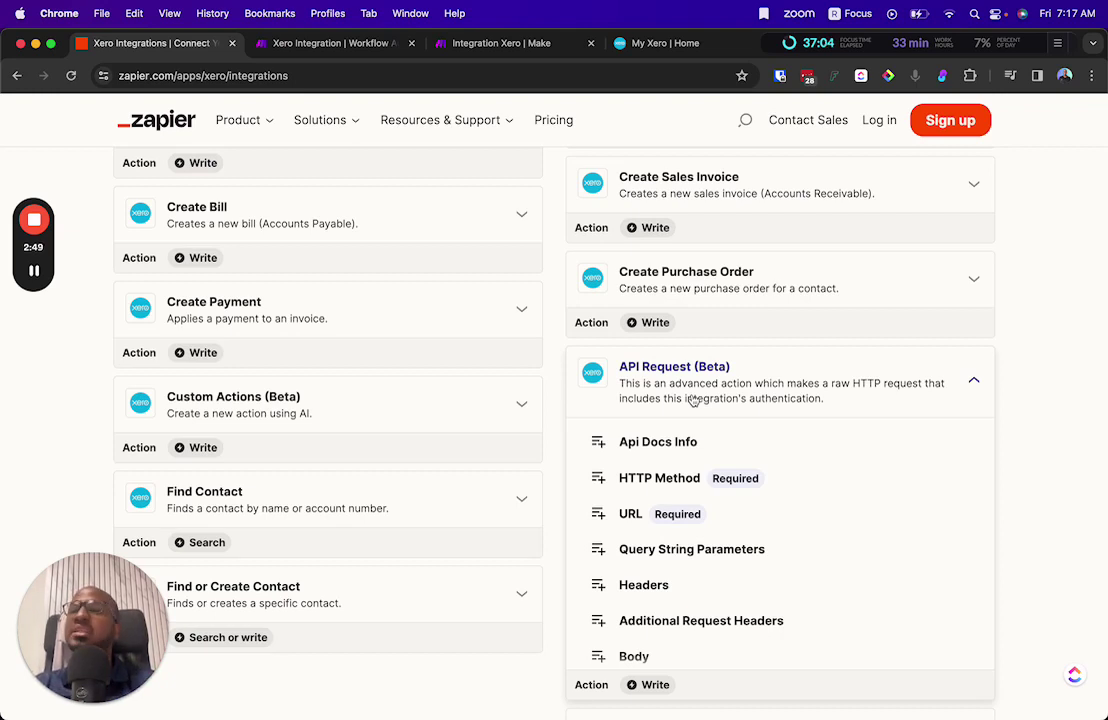
left_click(693, 400)
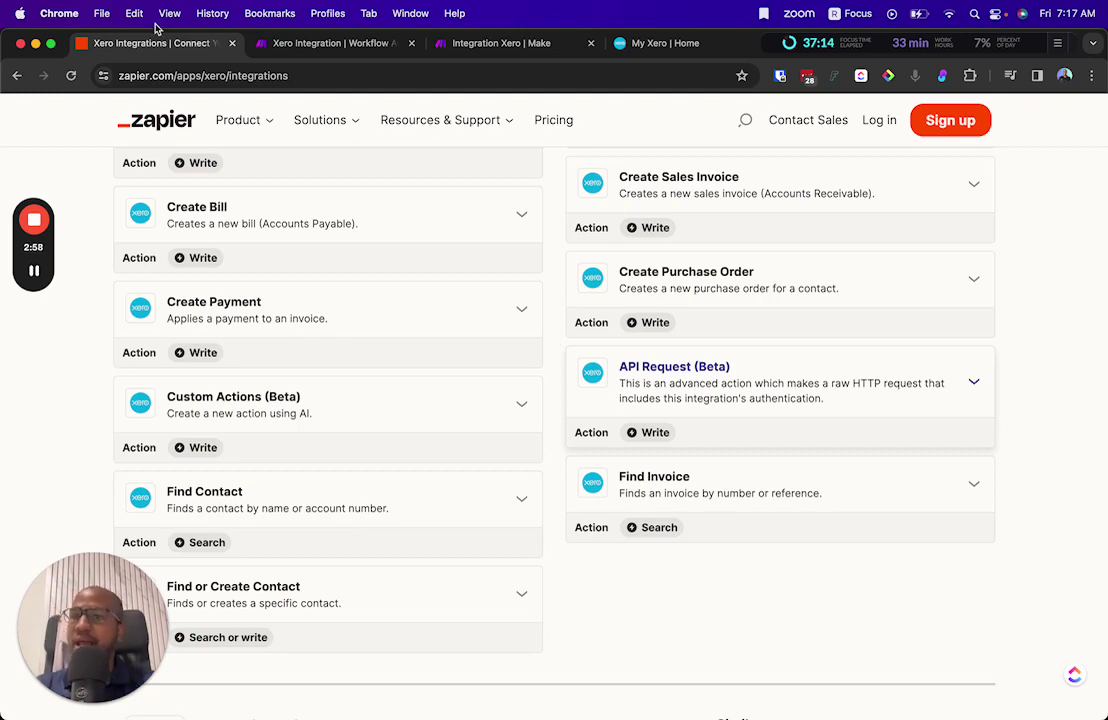
Step: Switch to Make's Xero integrations page and look through the available actions for a manual journal module
left_click(252, 42)
scroll(383, 208, "up", 15)
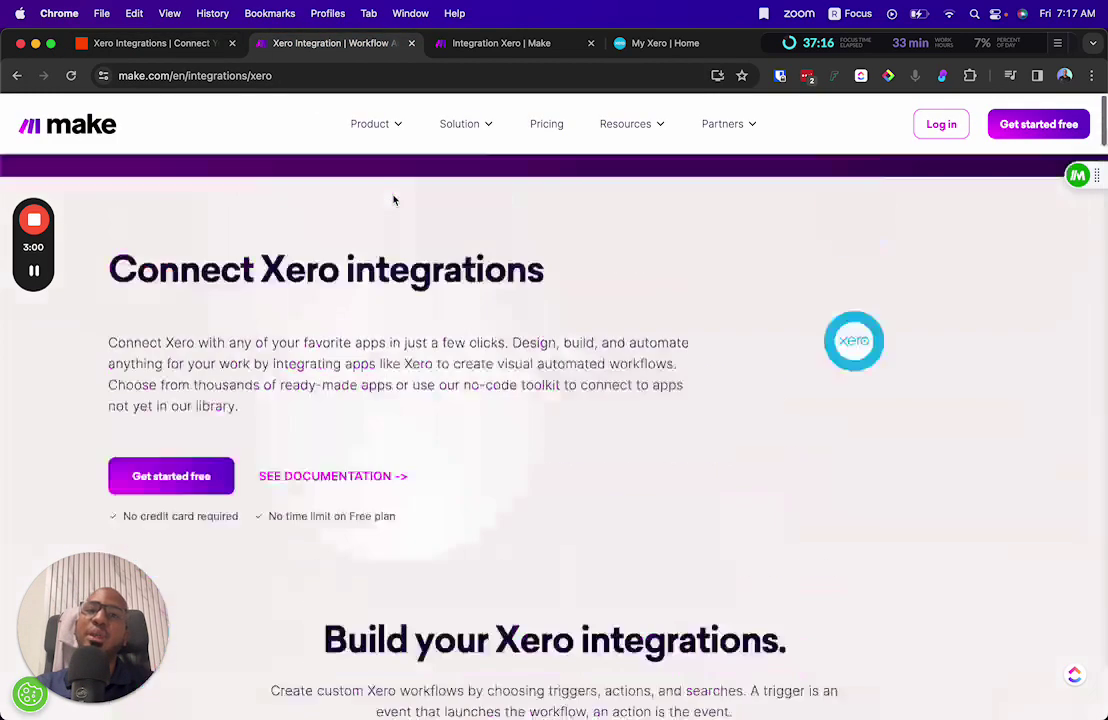
scroll(363, 219, "down", 5)
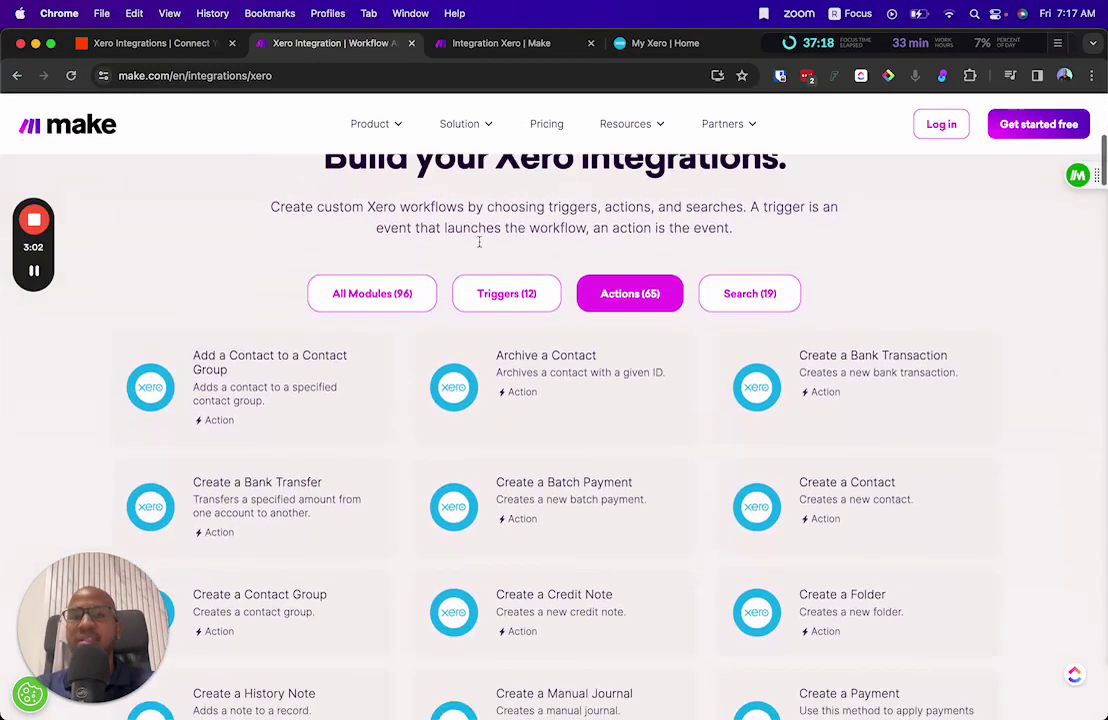
scroll(643, 310, "down", 4)
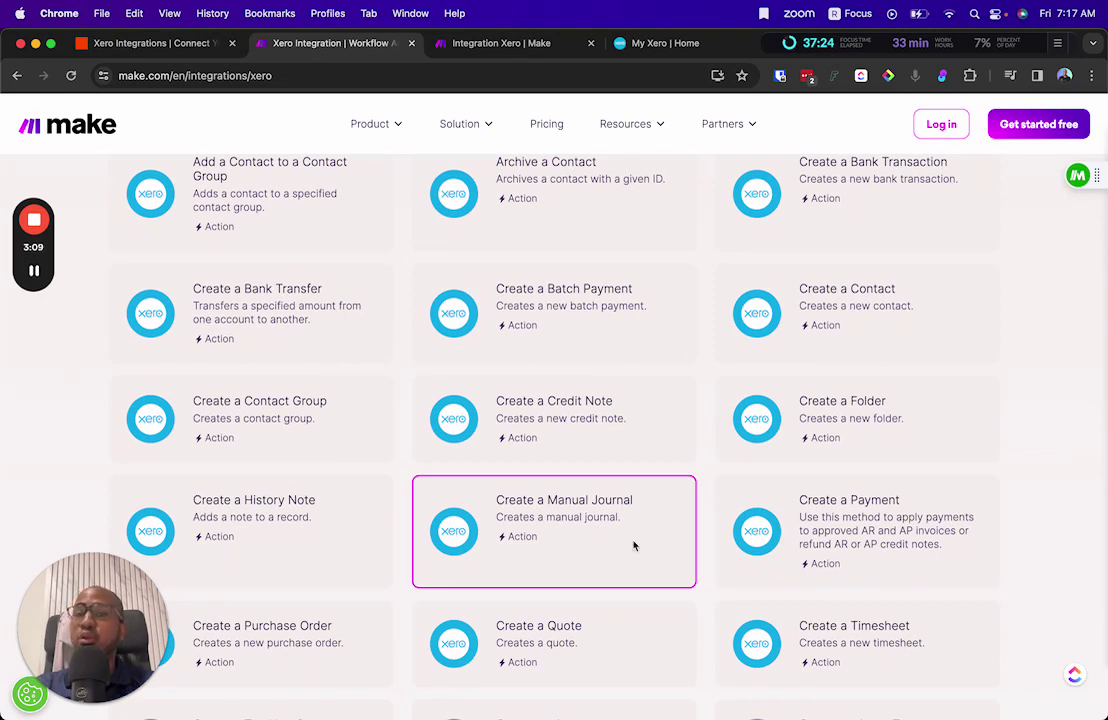
Step: In the Integration Xero scenario in Make, add the Xero module Create a Manual Journal, searching the modules for "journ"
left_click(478, 50)
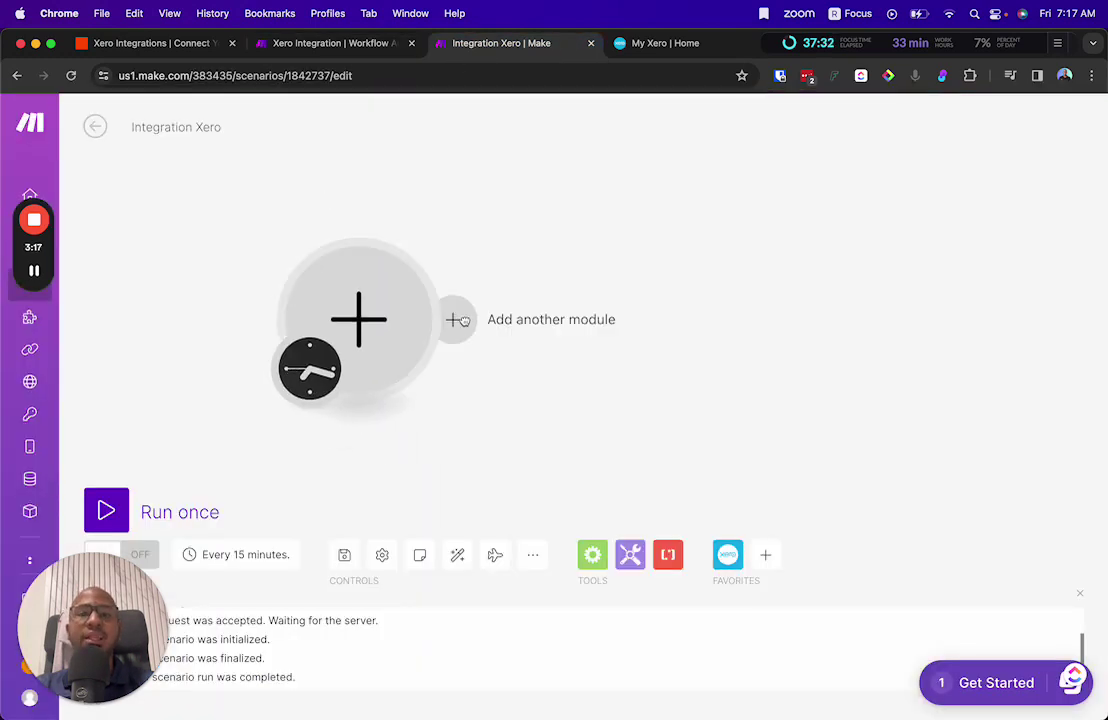
left_click(455, 319)
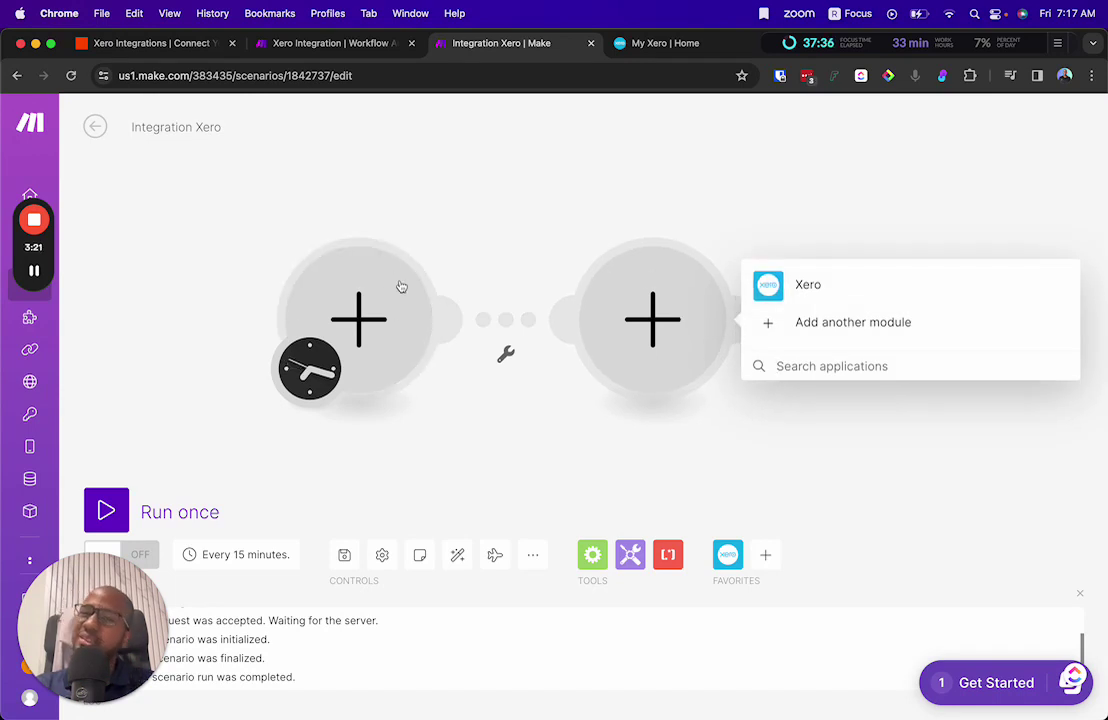
left_click(872, 288)
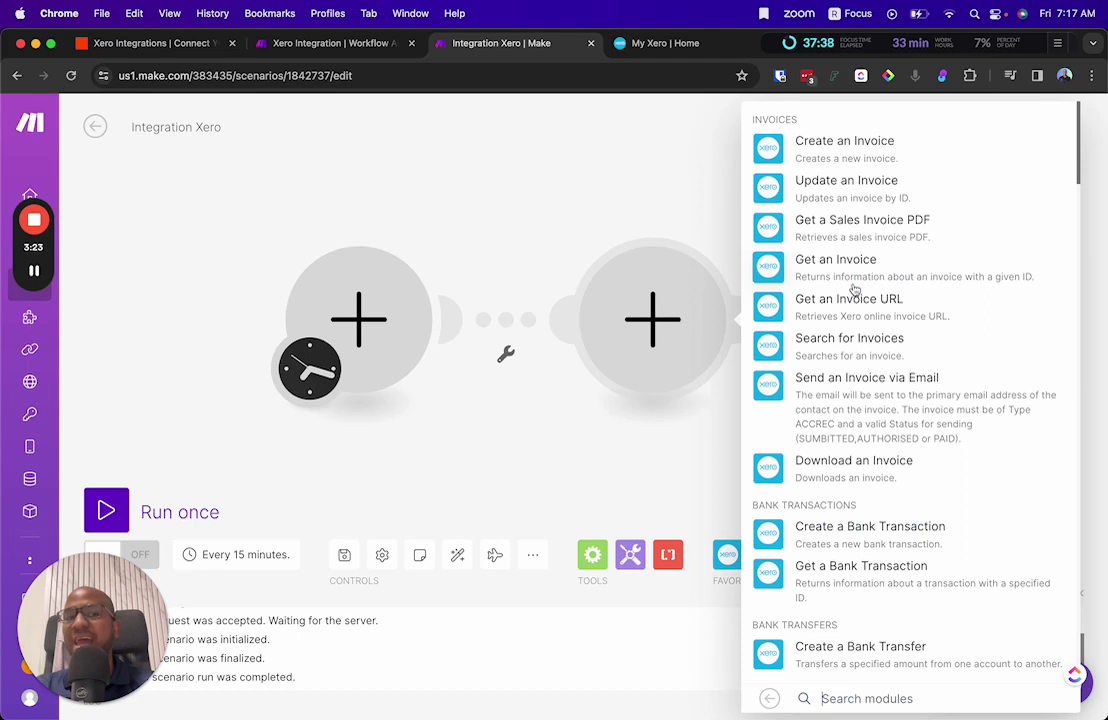
type("journ")
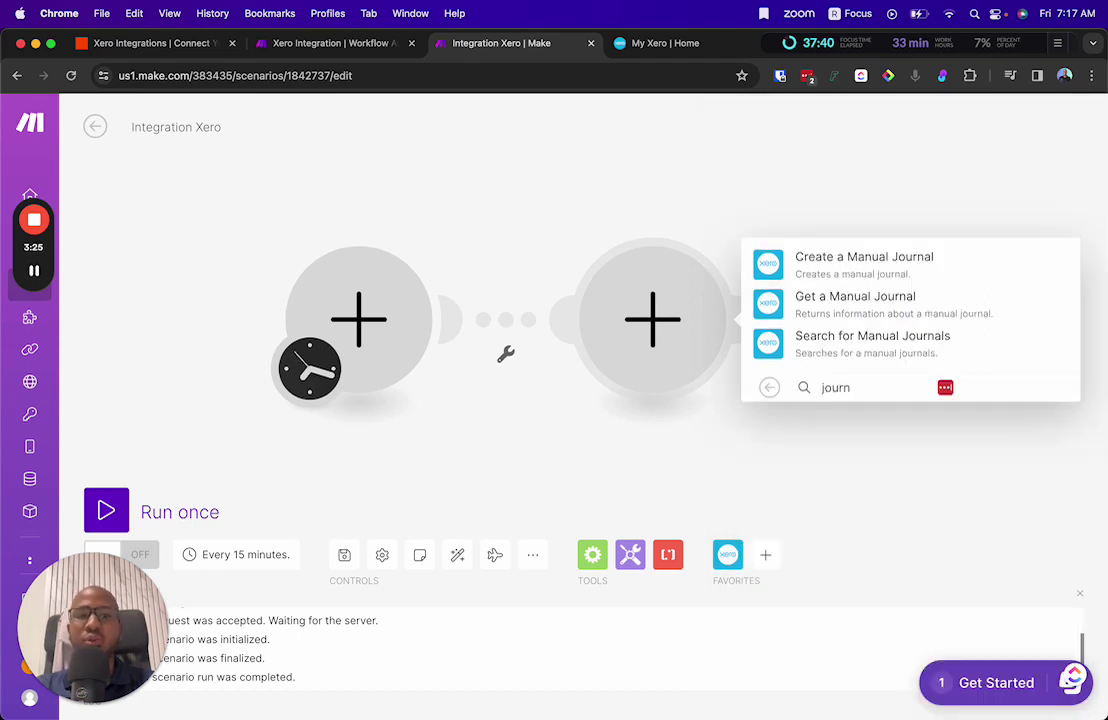
left_click(872, 262)
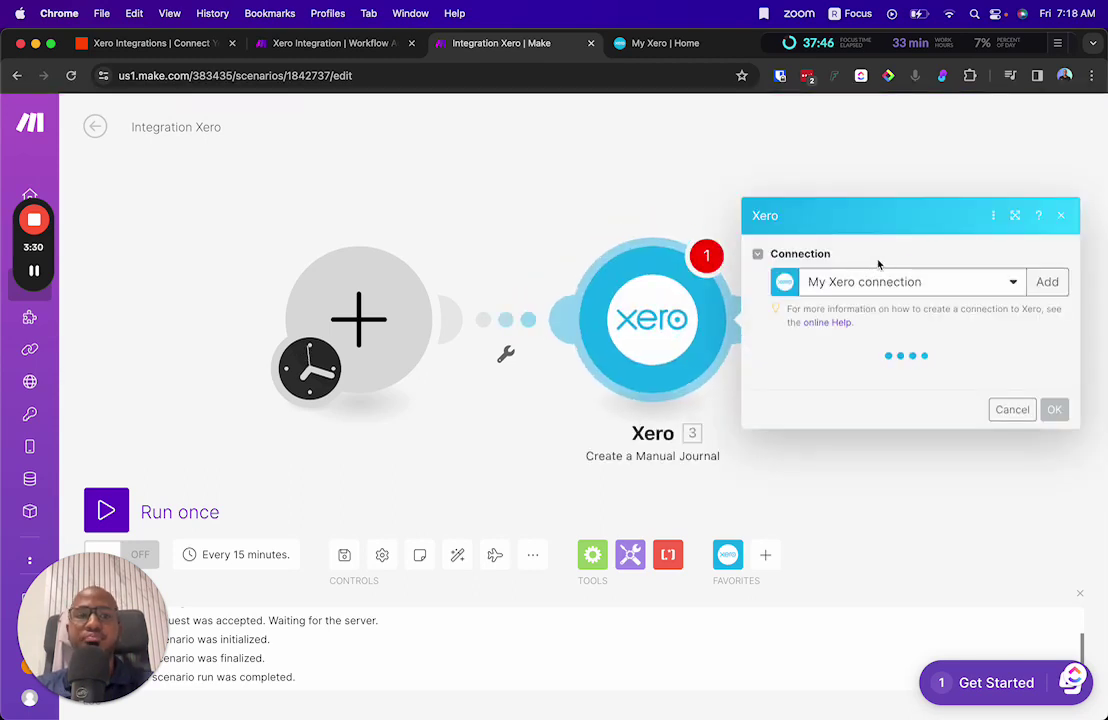
Step: Choose the second My Xero connection for the manual journal module and set the organization to Demo Company (US)
left_click(910, 218)
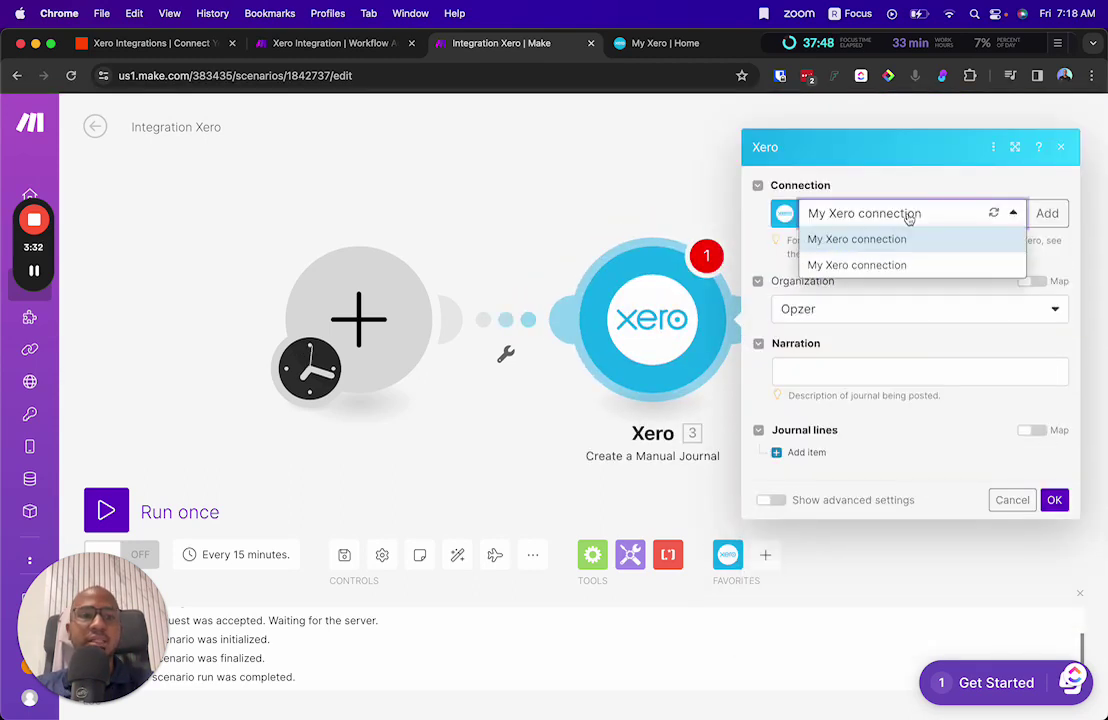
left_click(885, 264)
left_click(863, 379)
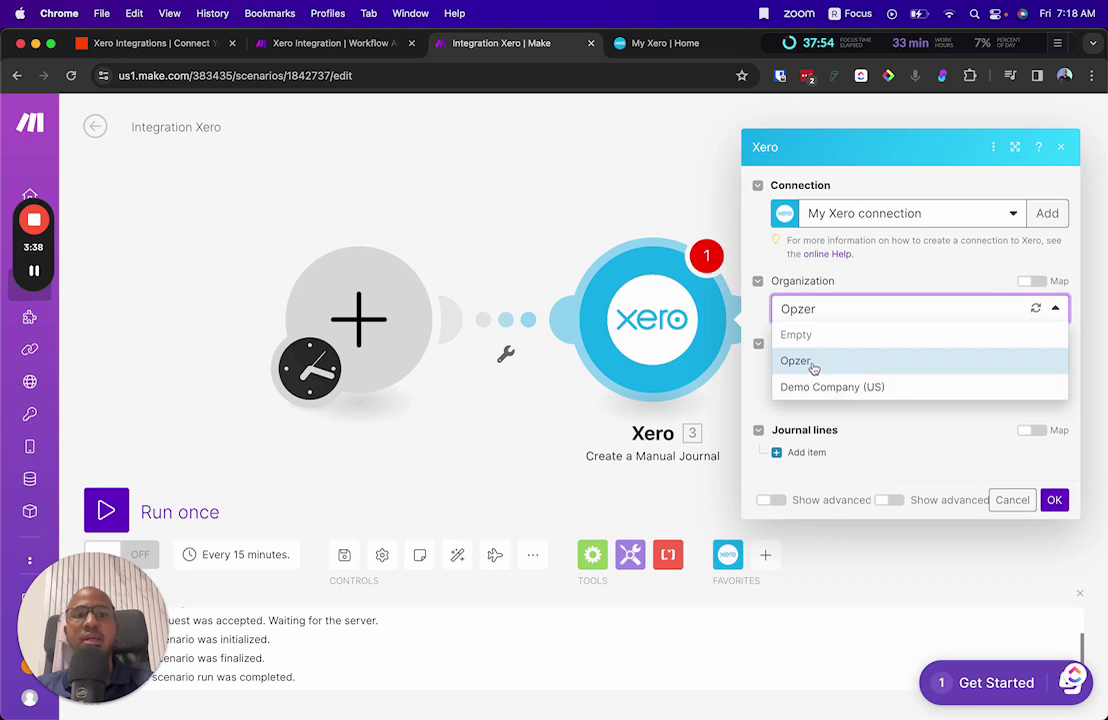
left_click(831, 388)
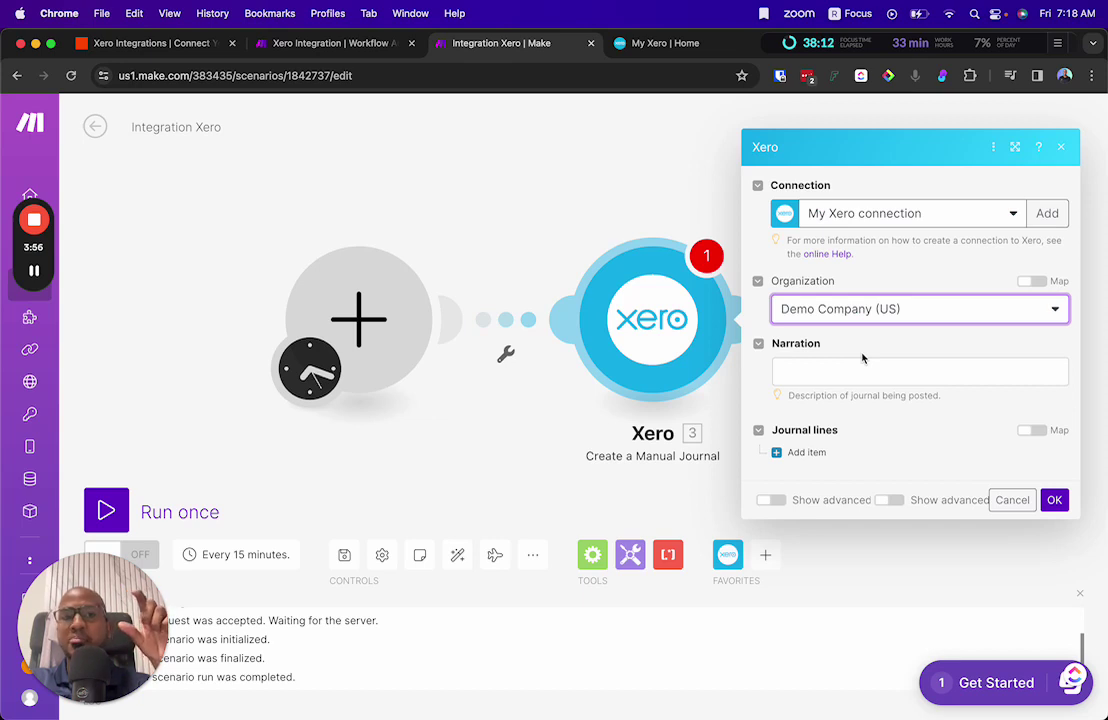
Step: Set the manual journal's narration to "Sales Tax Collection", keeping Demo Company (US) as the organization
left_click(856, 373)
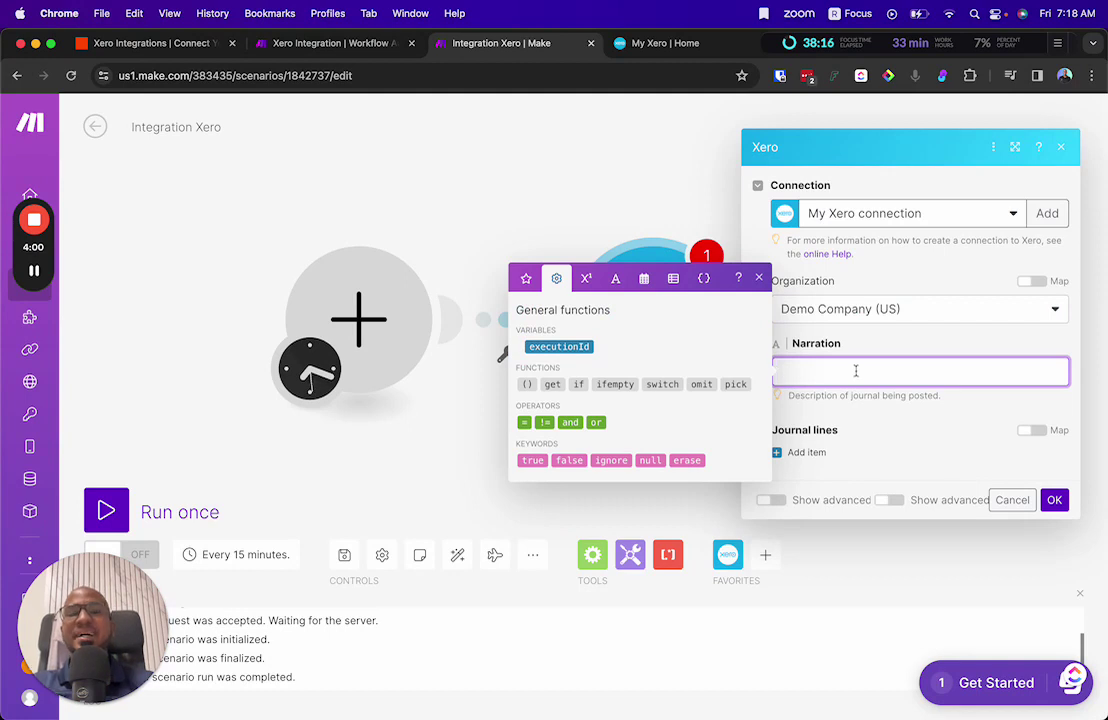
left_click(845, 352)
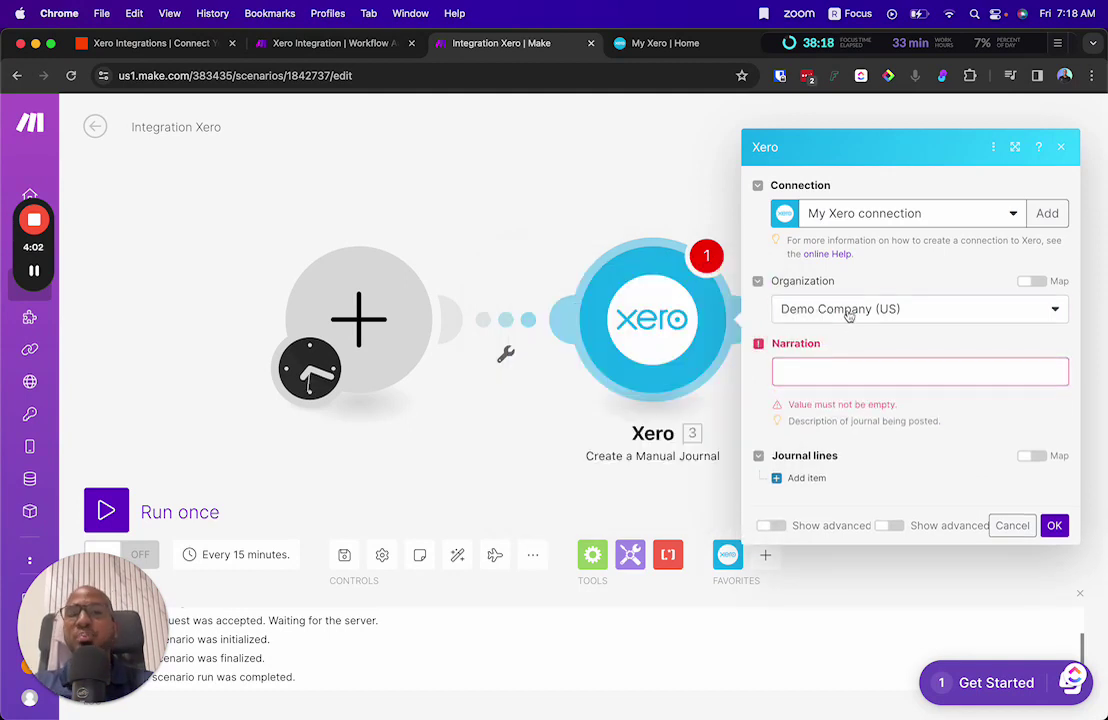
left_click(847, 312)
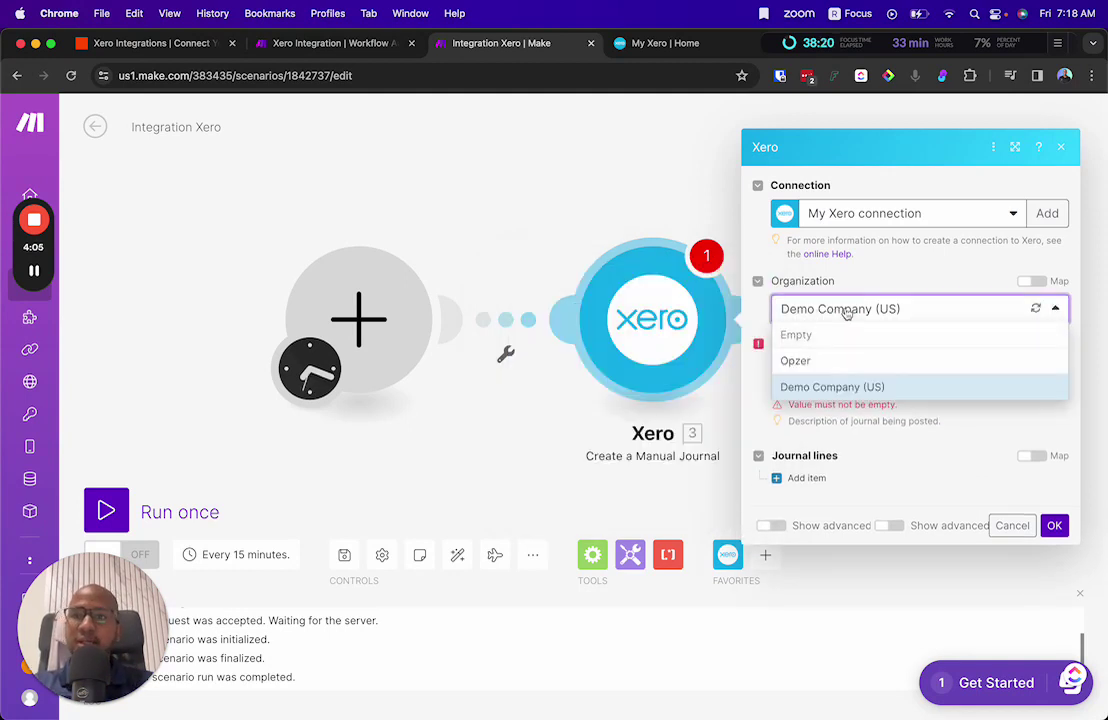
left_click(847, 313)
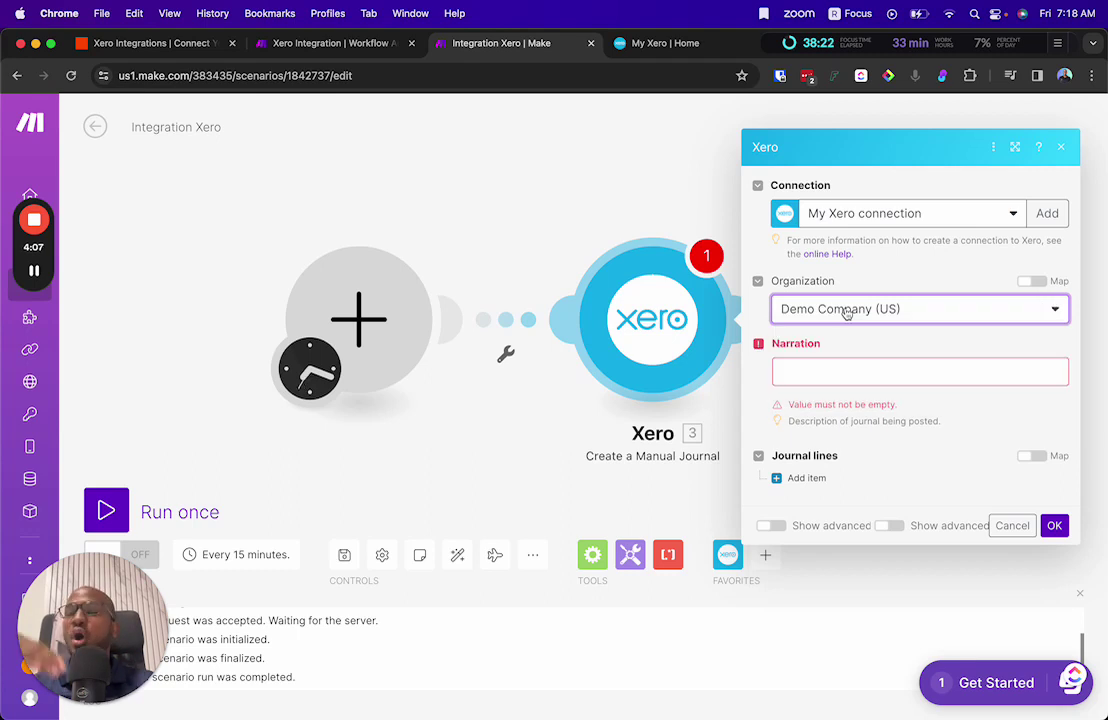
left_click(898, 363)
type("Sales Tax Collection")
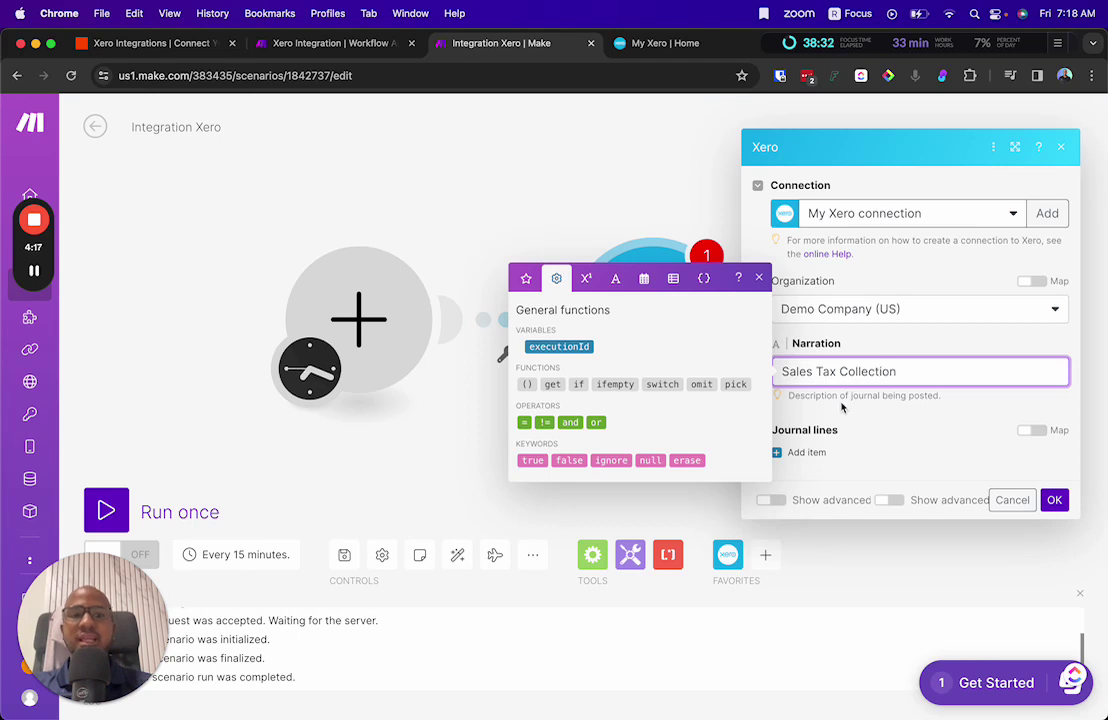
Step: Add a first journal line with one tracking item and set its line amount to 100
left_click(806, 452)
scroll(820, 500, "down", 2)
left_click(815, 578)
scroll(858, 450, "up", 3)
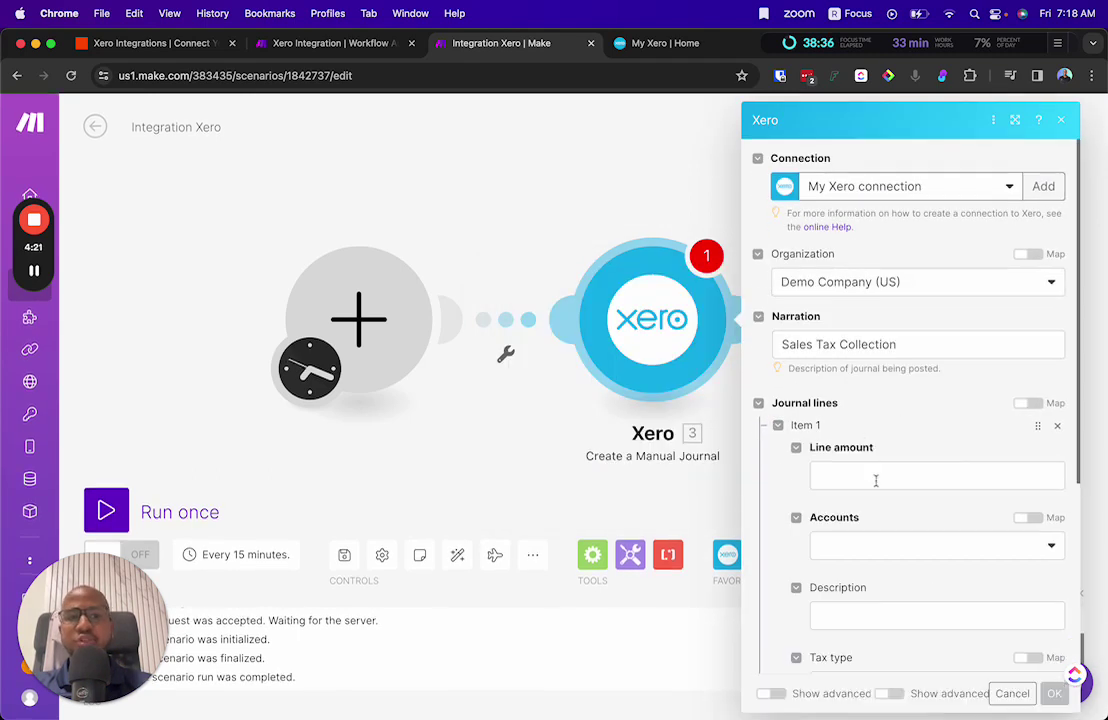
left_click(848, 480)
type("100")
Step: Set the first journal line's account to Sales
scroll(849, 488, "down", 3)
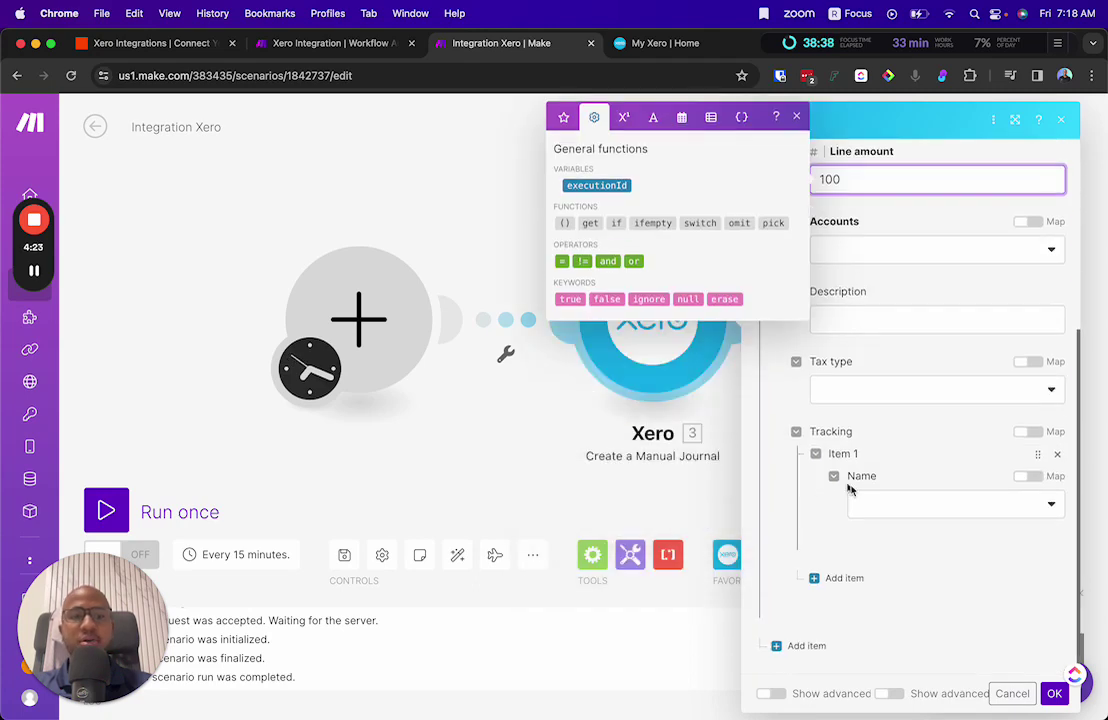
left_click(868, 252)
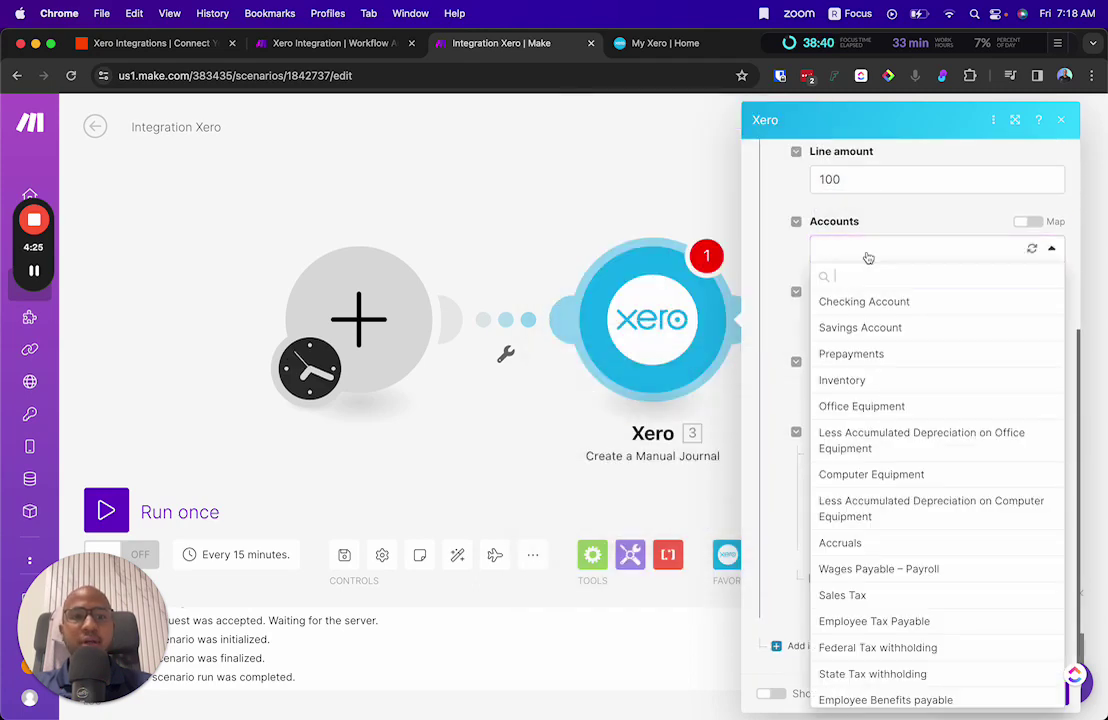
type("sa")
left_click(851, 354)
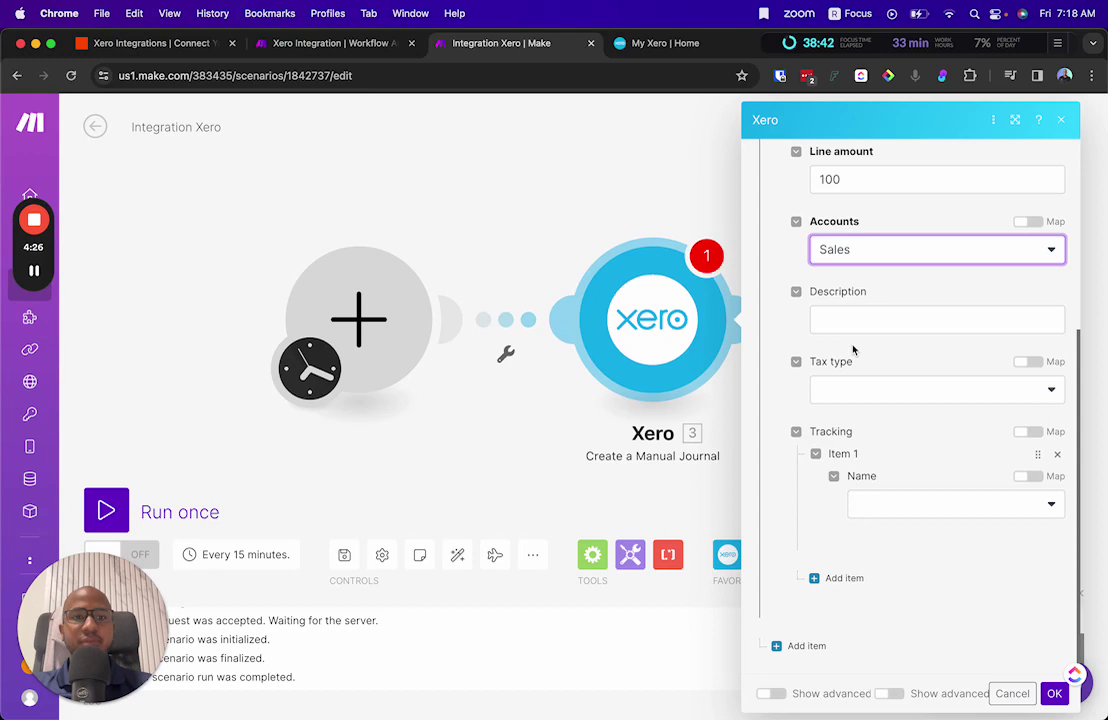
scroll(905, 438, "up", 5)
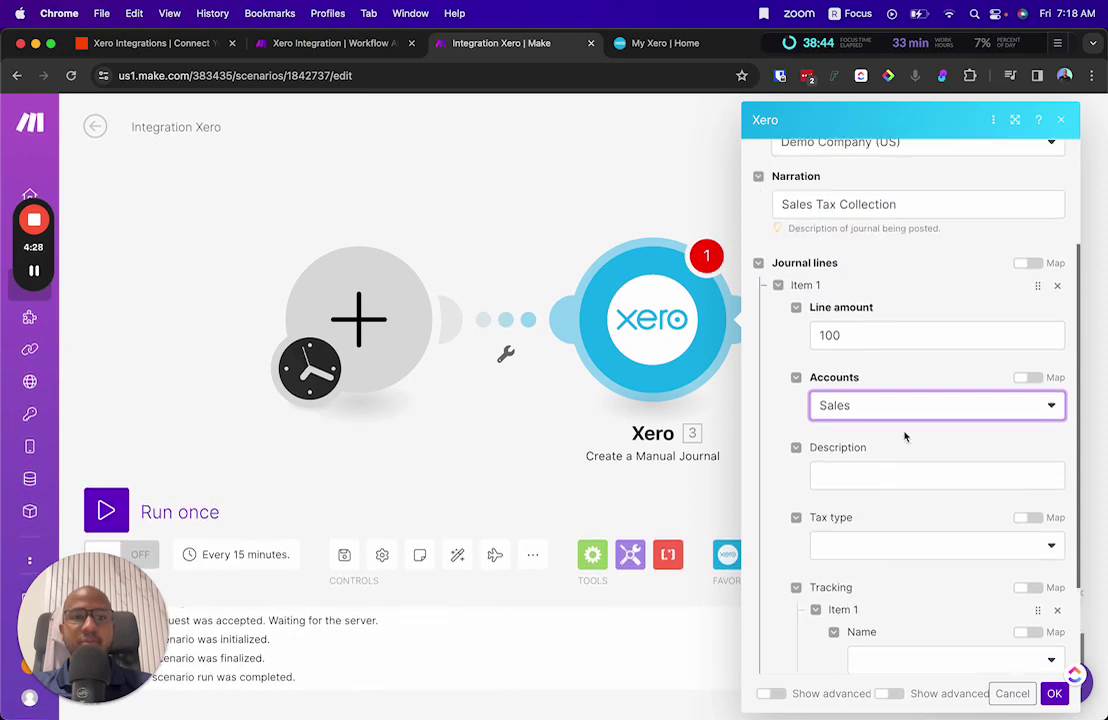
Step: Add a second journal line with a line amount of -100 and the Sales Tax account
scroll(905, 438, "down", 5)
left_click(801, 646)
scroll(905, 515, "down", 5)
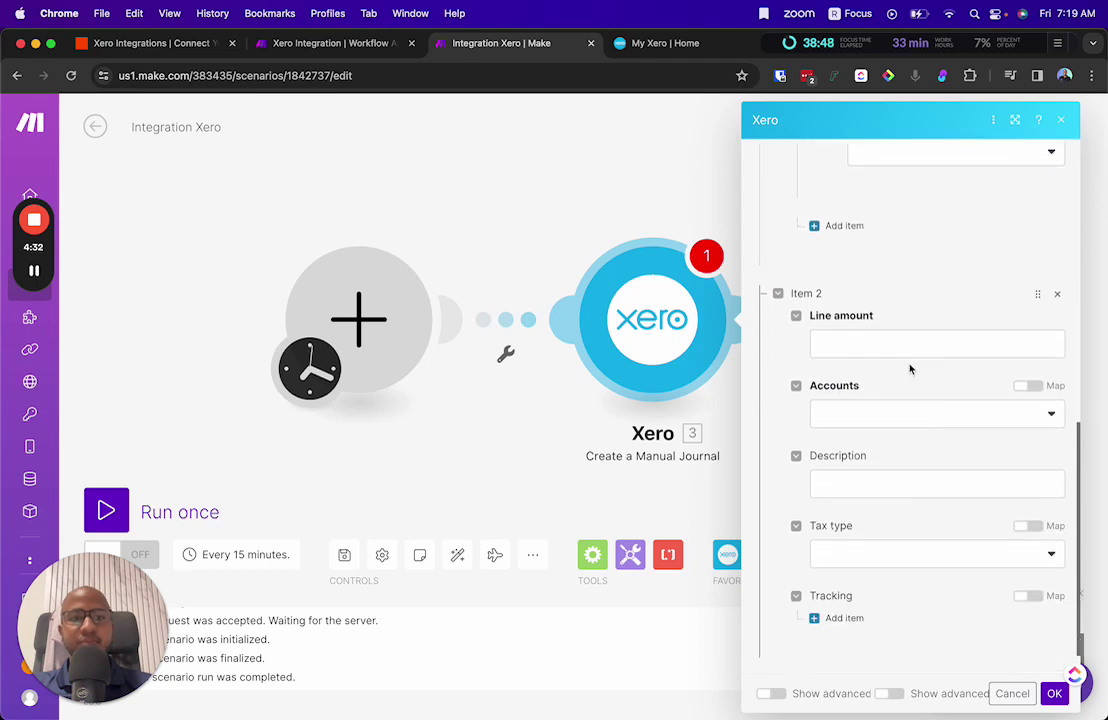
left_click(889, 346)
type("-100")
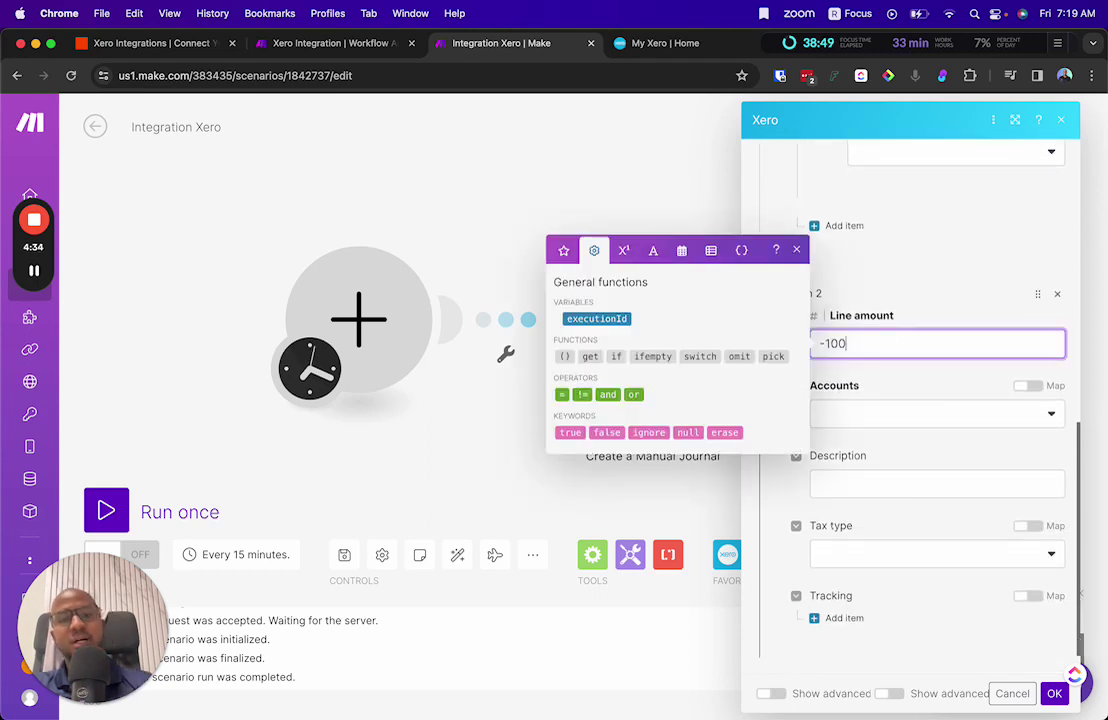
left_click(917, 422)
type("sales ta")
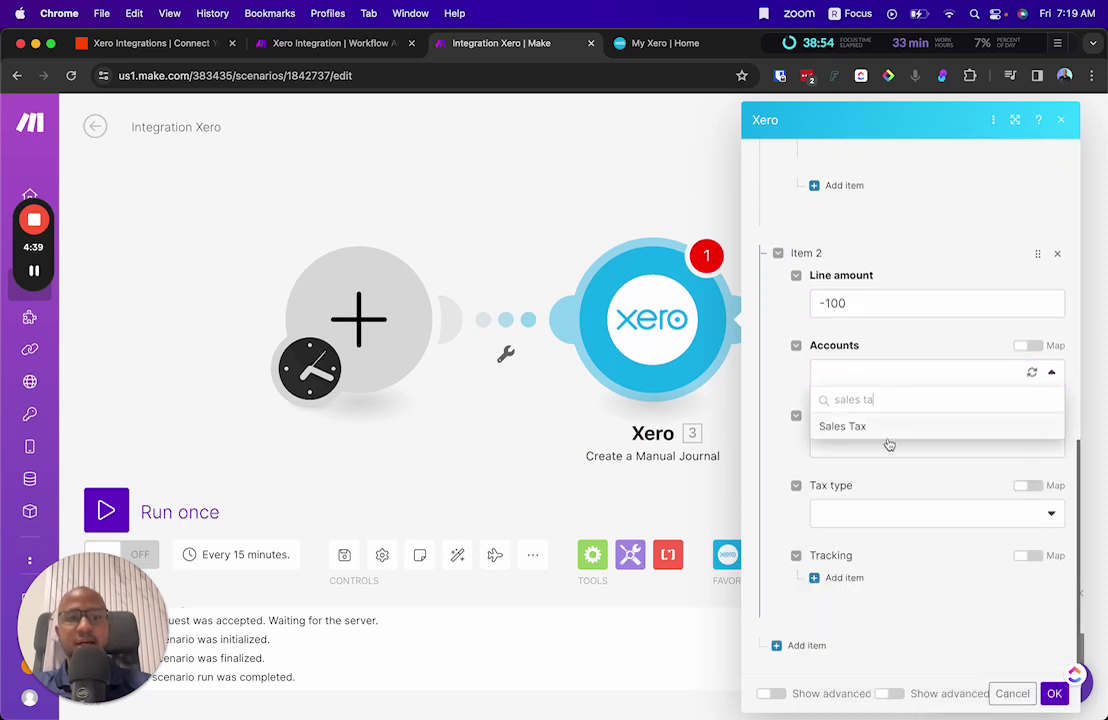
left_click(880, 428)
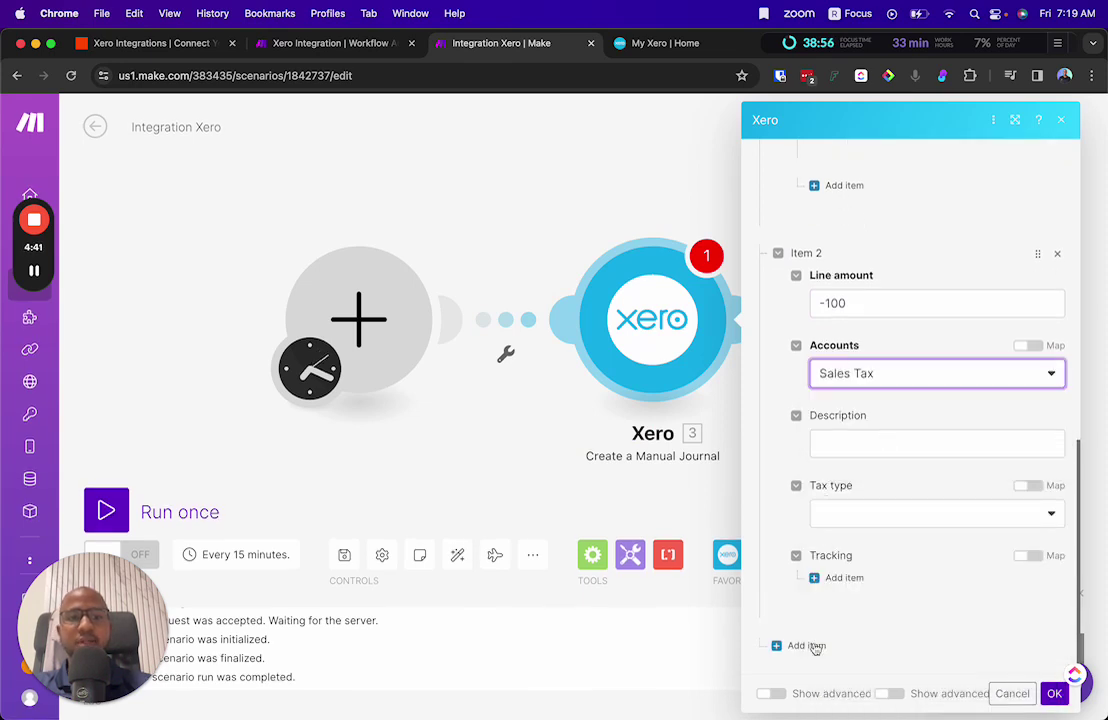
Step: Show the manual journal's advanced settings and set its date to January 31, 2024
left_click(770, 694)
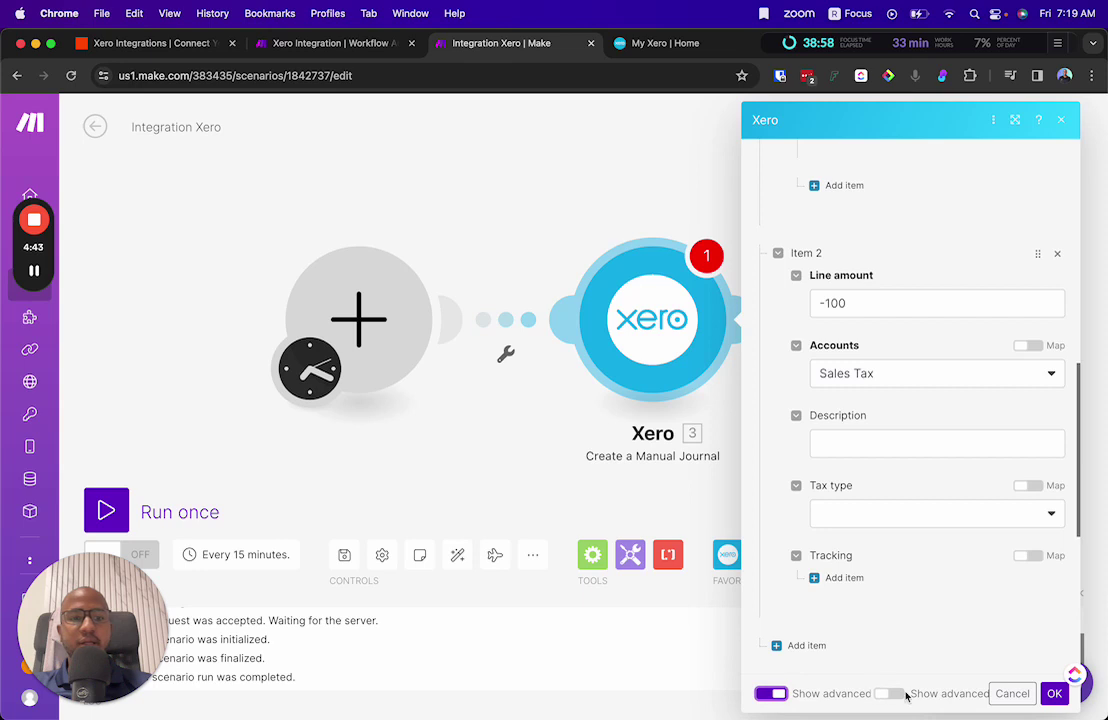
scroll(864, 625, "down", 5)
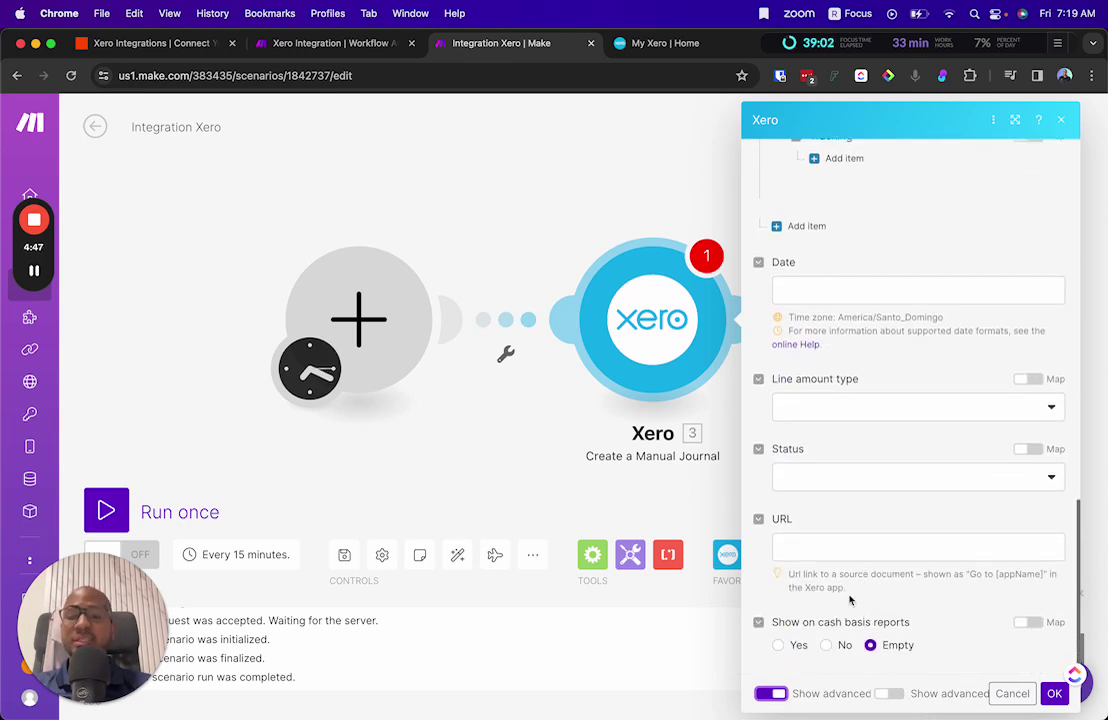
left_click(843, 291)
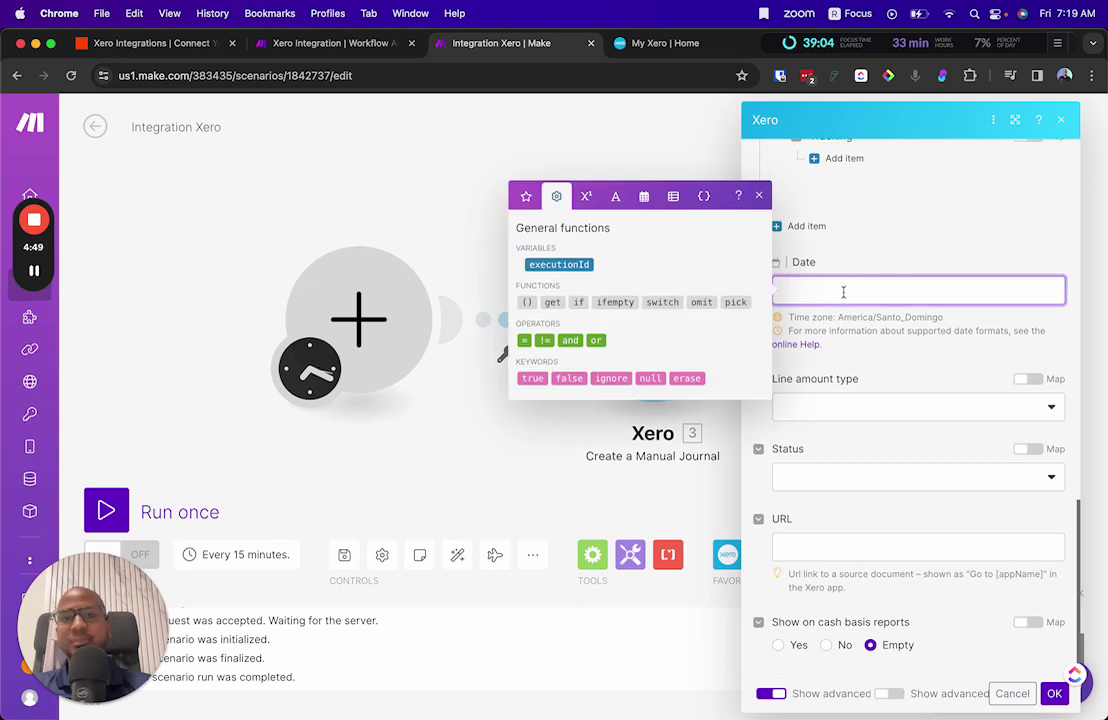
left_click(644, 196)
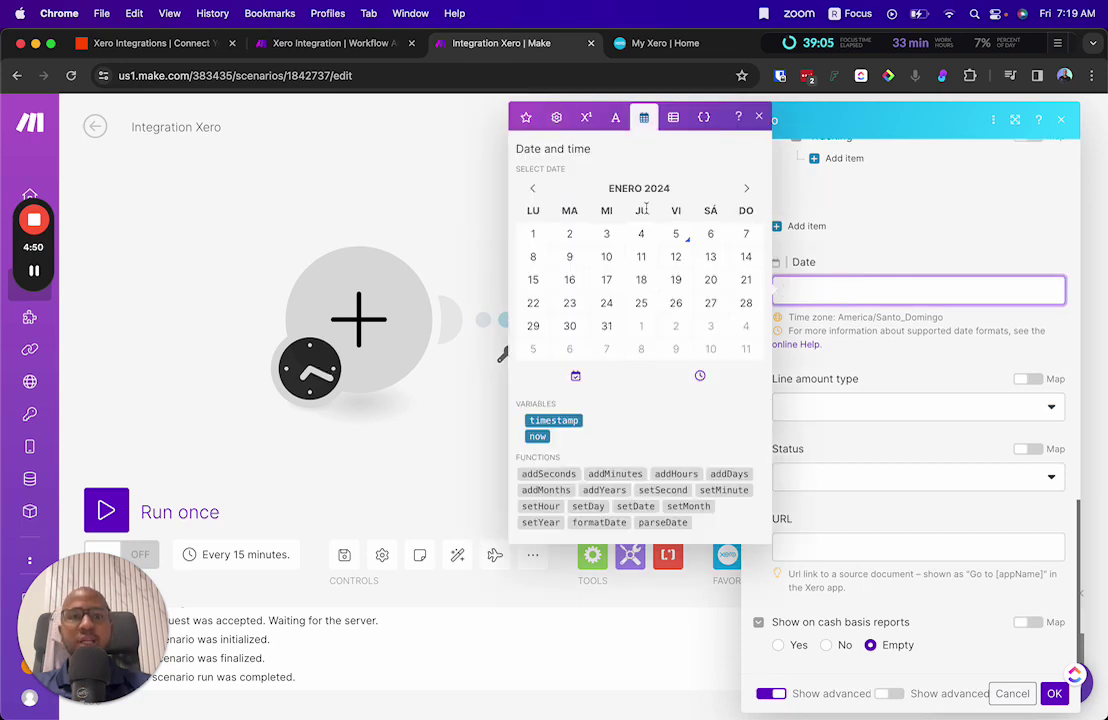
left_click(606, 326)
left_click(885, 314)
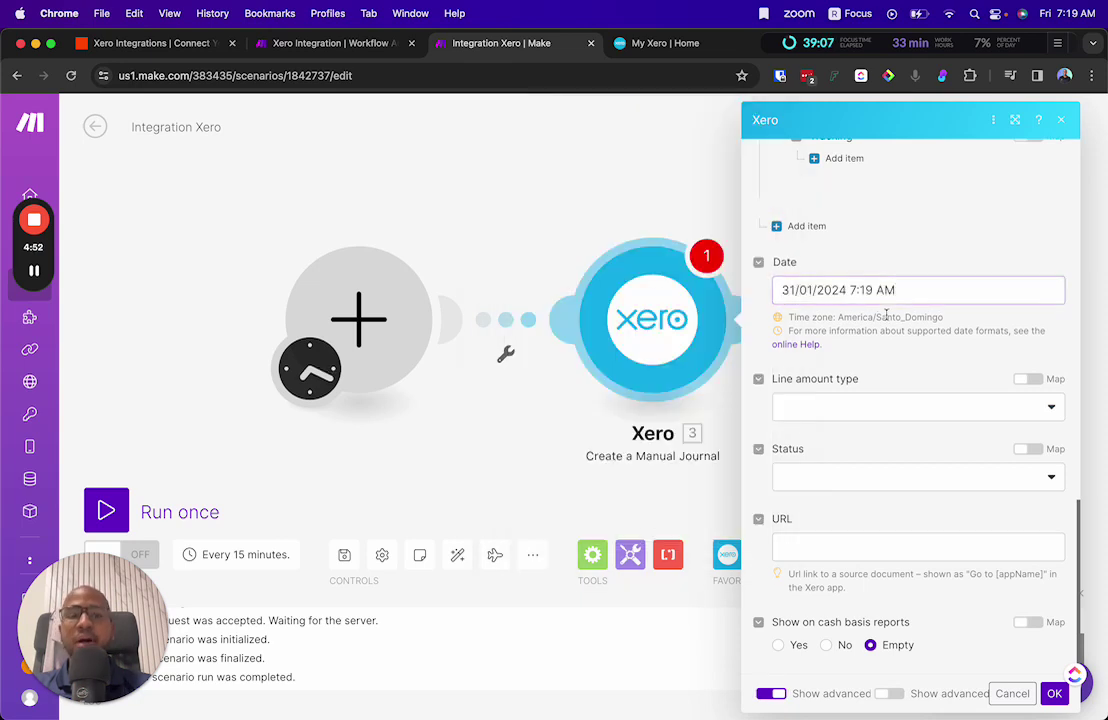
Step: Set the journal's status to Posted and showing on cash basis reports to Yes, and confirm the module's settings
left_click(804, 485)
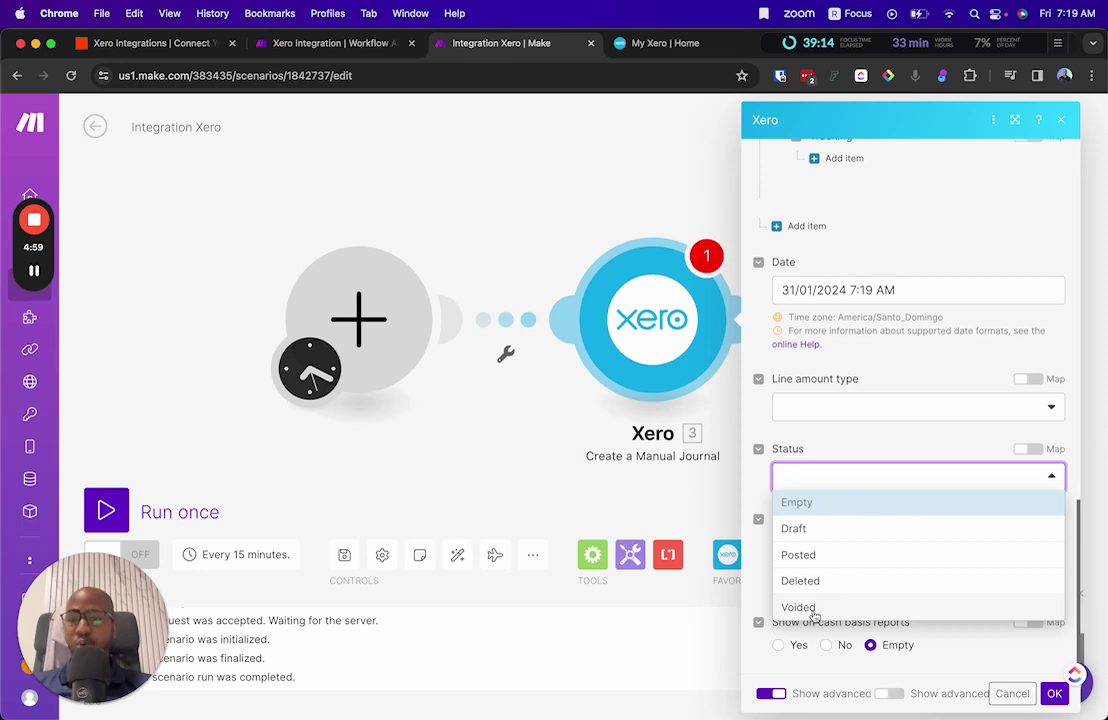
left_click(859, 558)
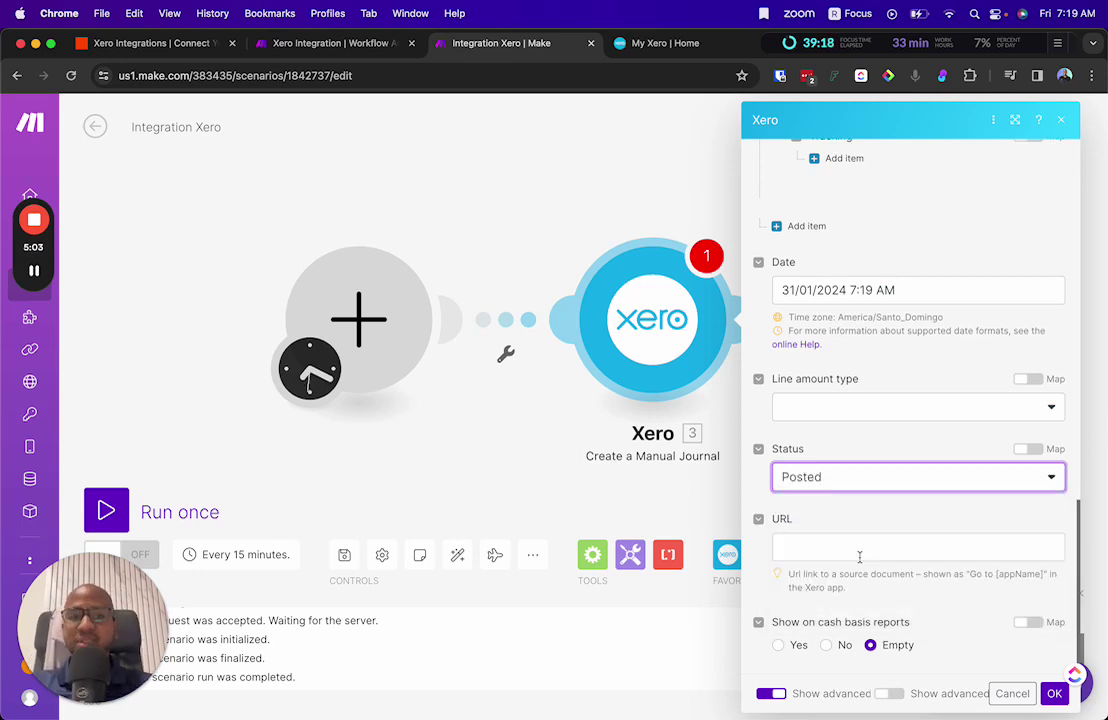
left_click(812, 482)
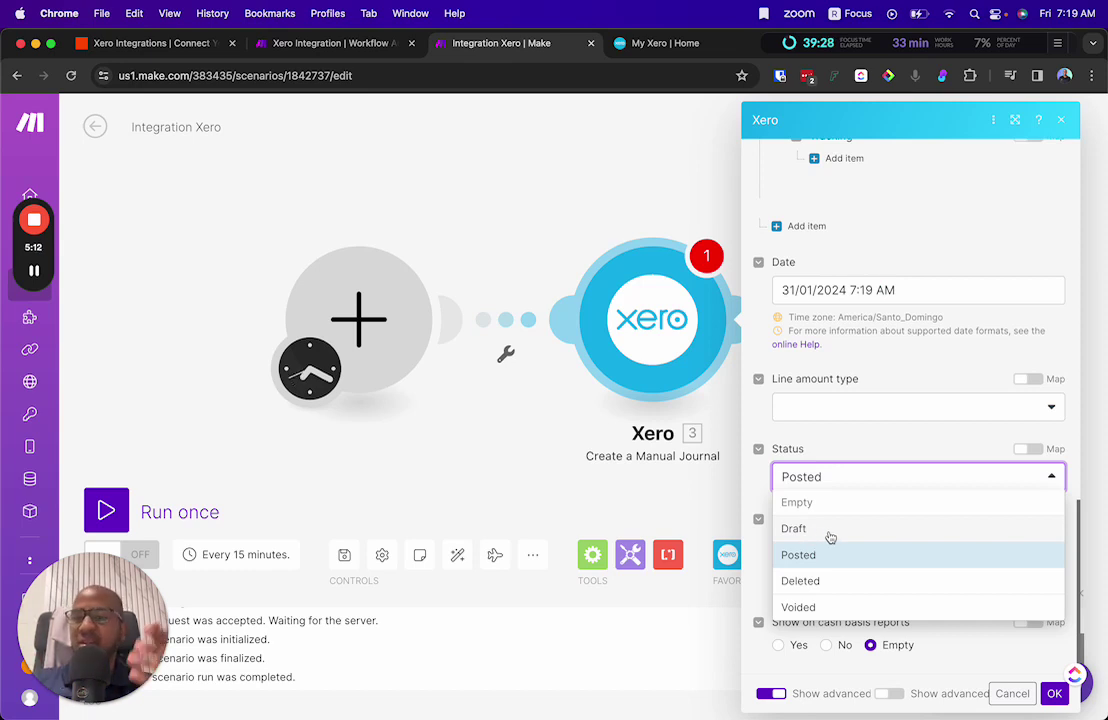
left_click(812, 556)
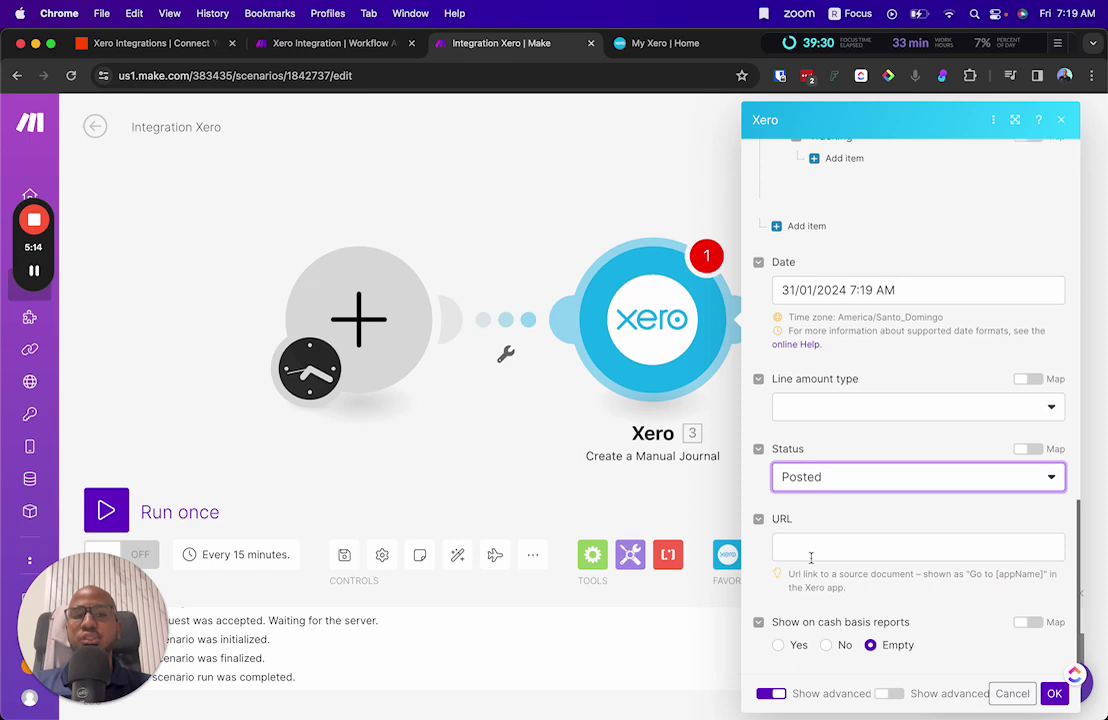
left_click(779, 645)
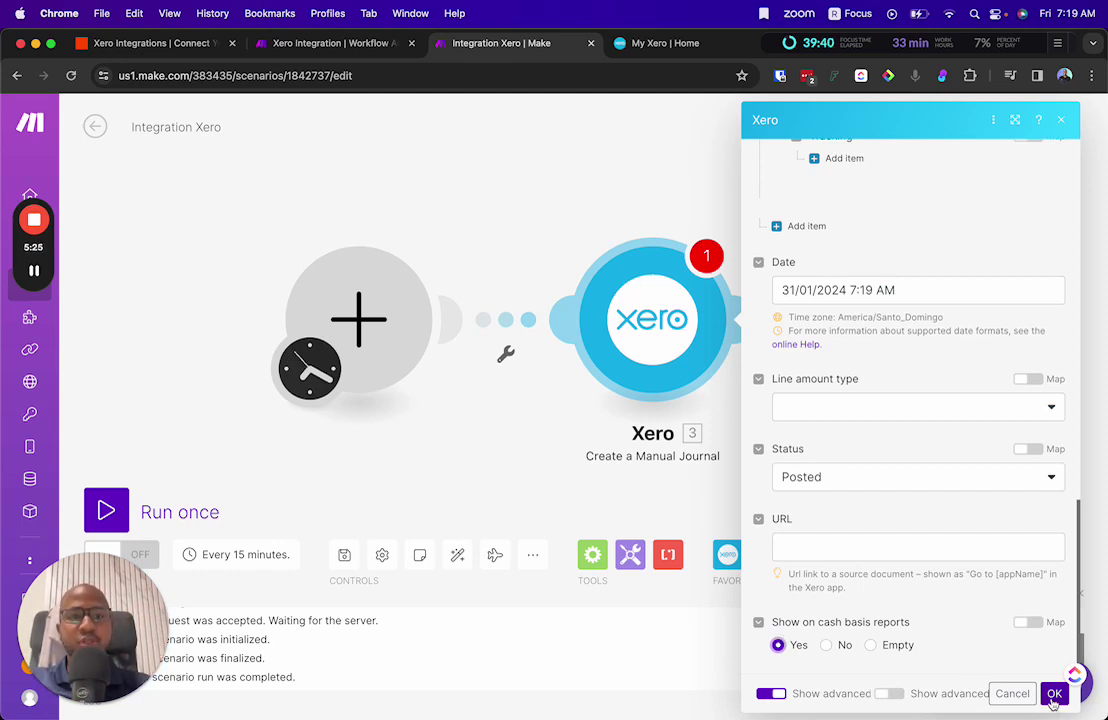
scroll(967, 500, "up", 10)
left_click(1054, 695)
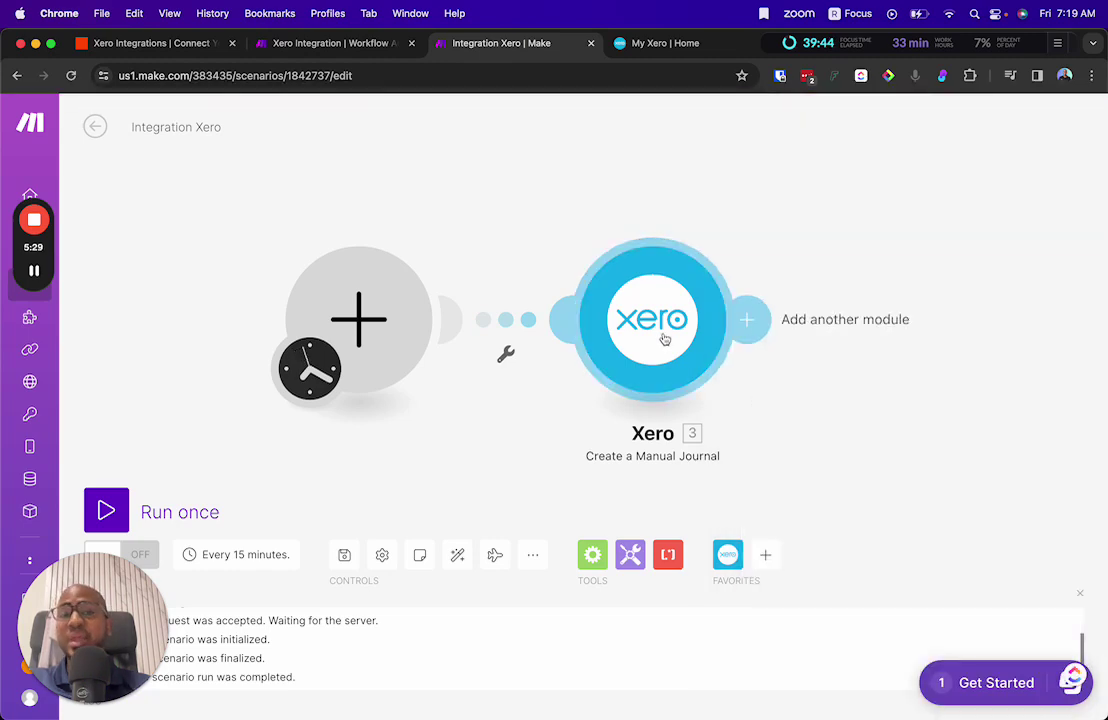
Step: Run only the Create a Manual Journal module and check the input and output of its operation
right_click(664, 340)
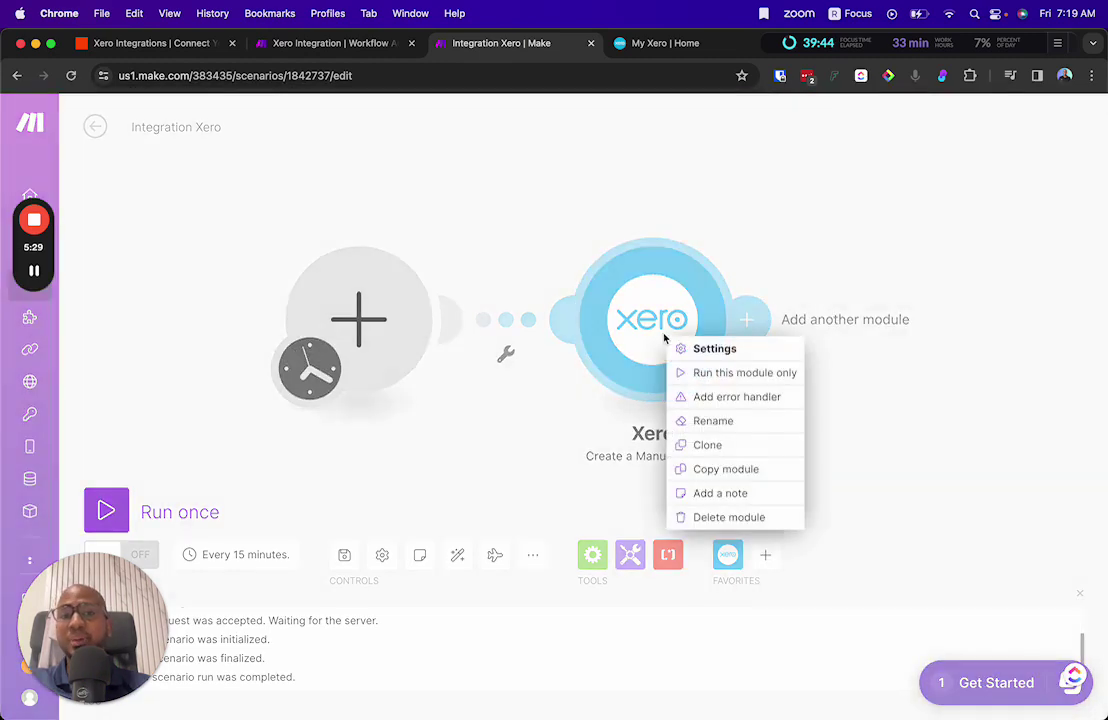
left_click(743, 375)
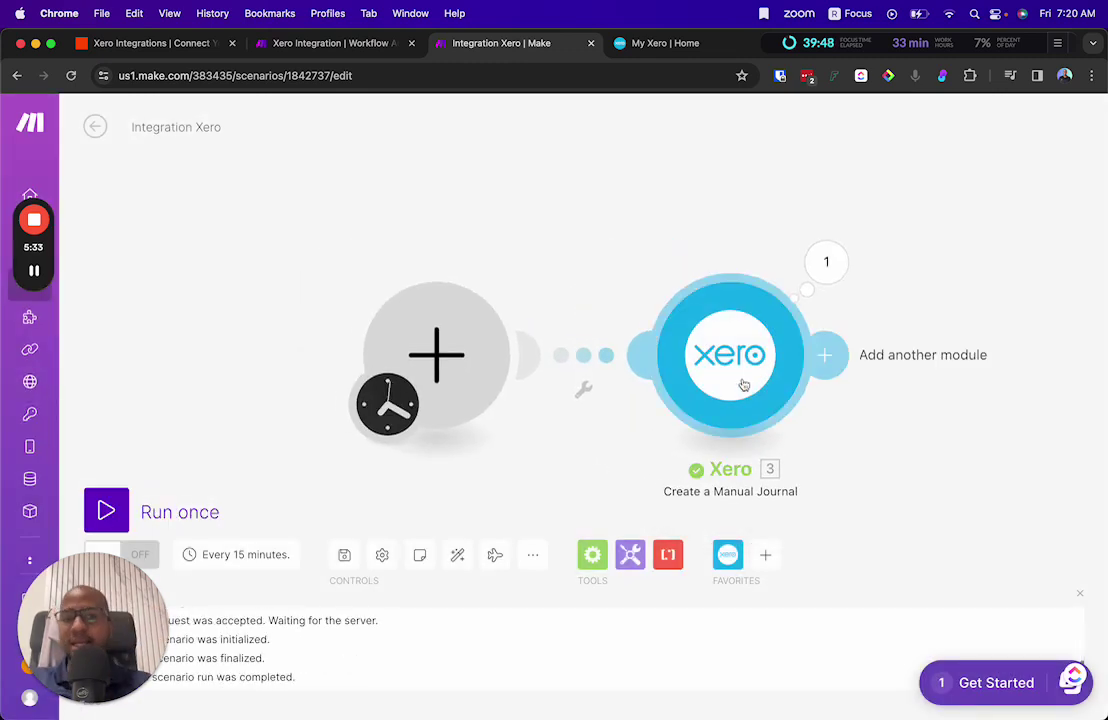
left_click(828, 265)
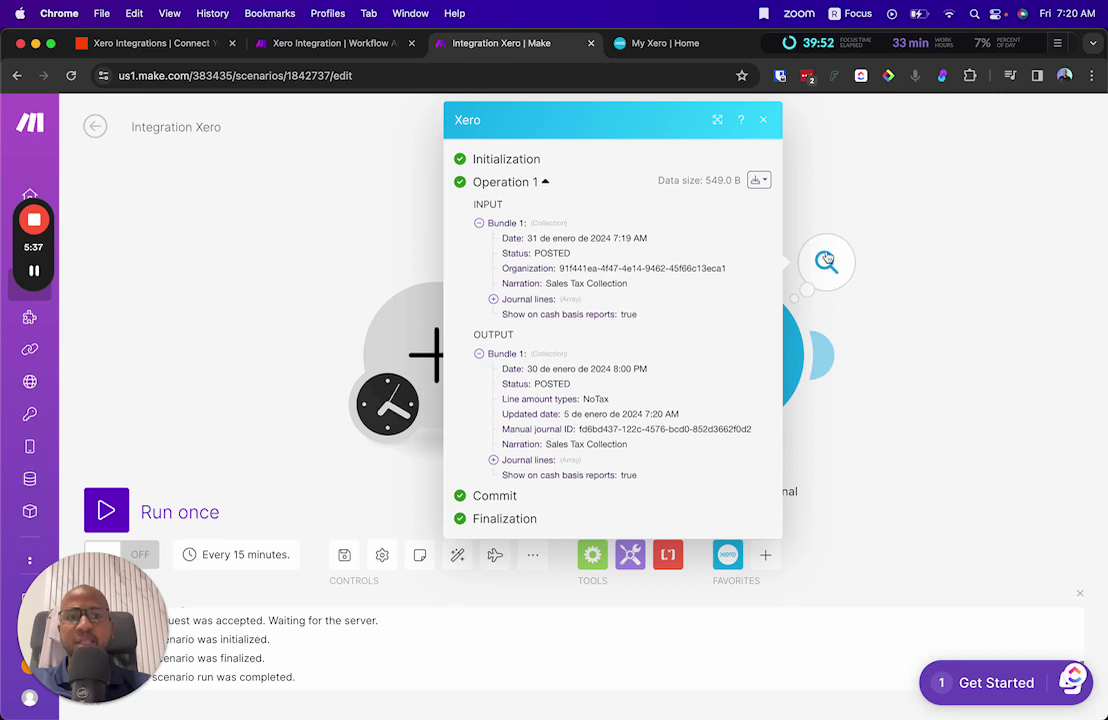
left_click(763, 119)
Step: Switch to Xero and open the reports of Demo Company (US)
left_click(665, 44)
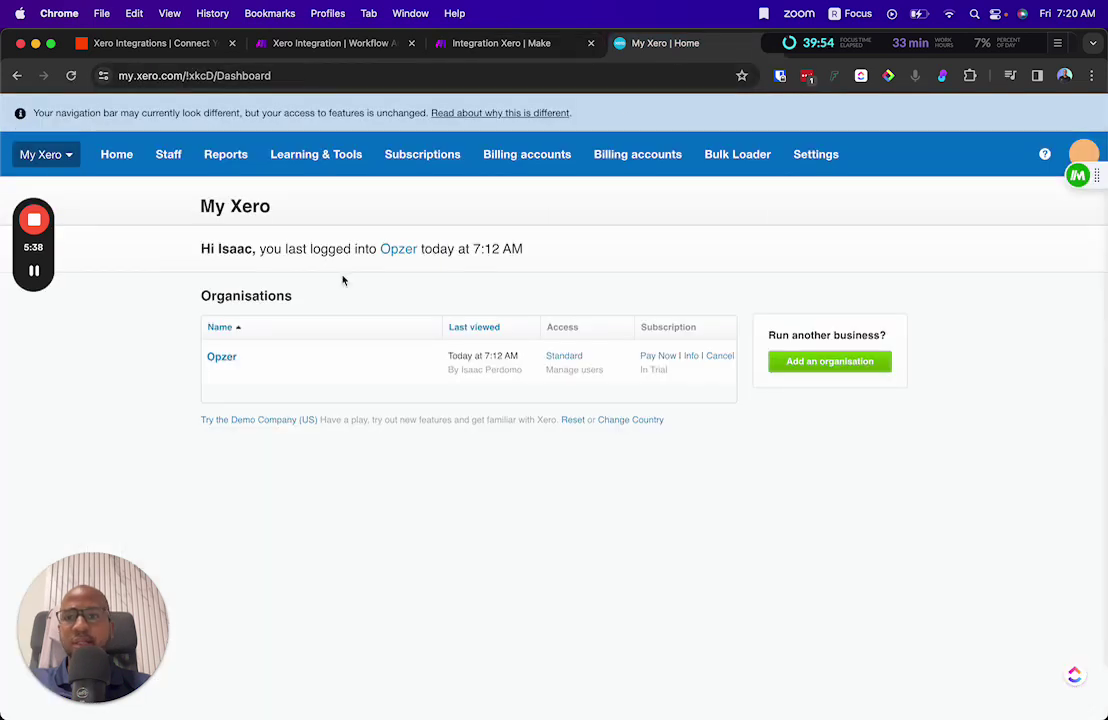
left_click(72, 160)
left_click(123, 268)
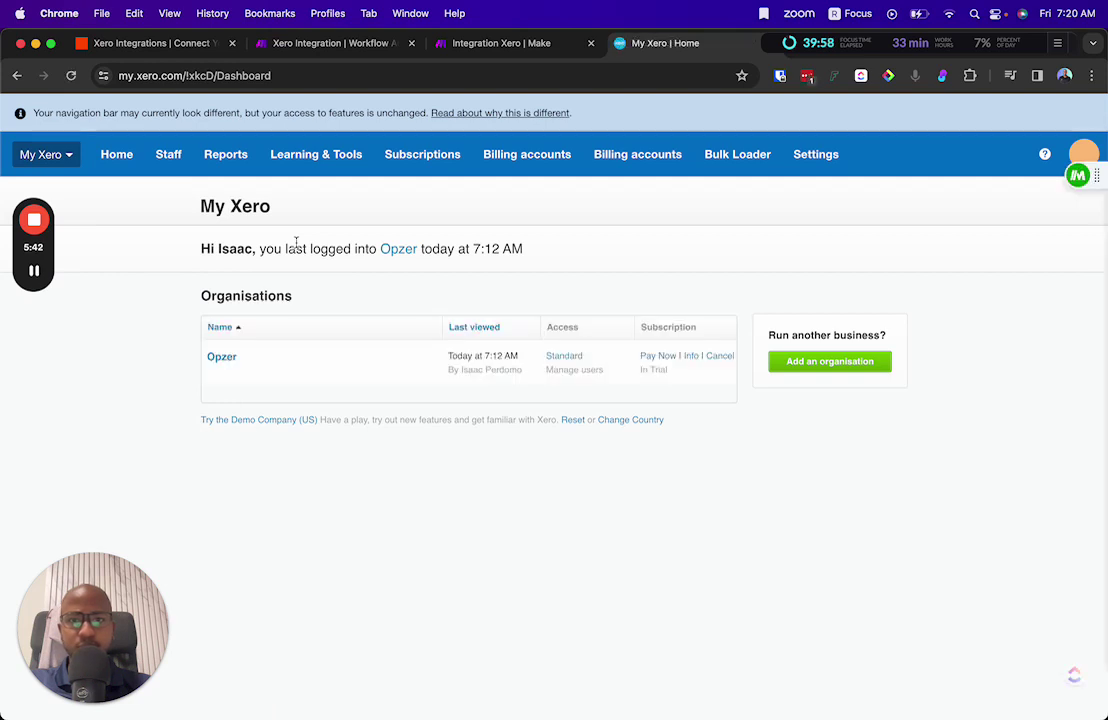
left_click(222, 357)
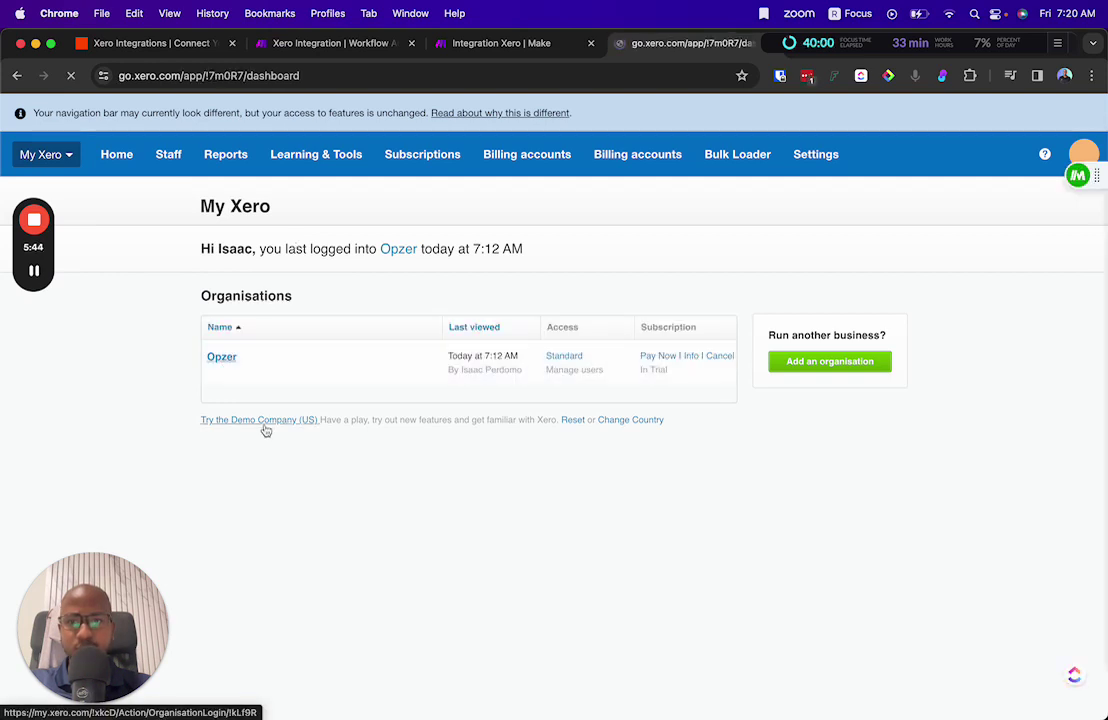
left_click(35, 272)
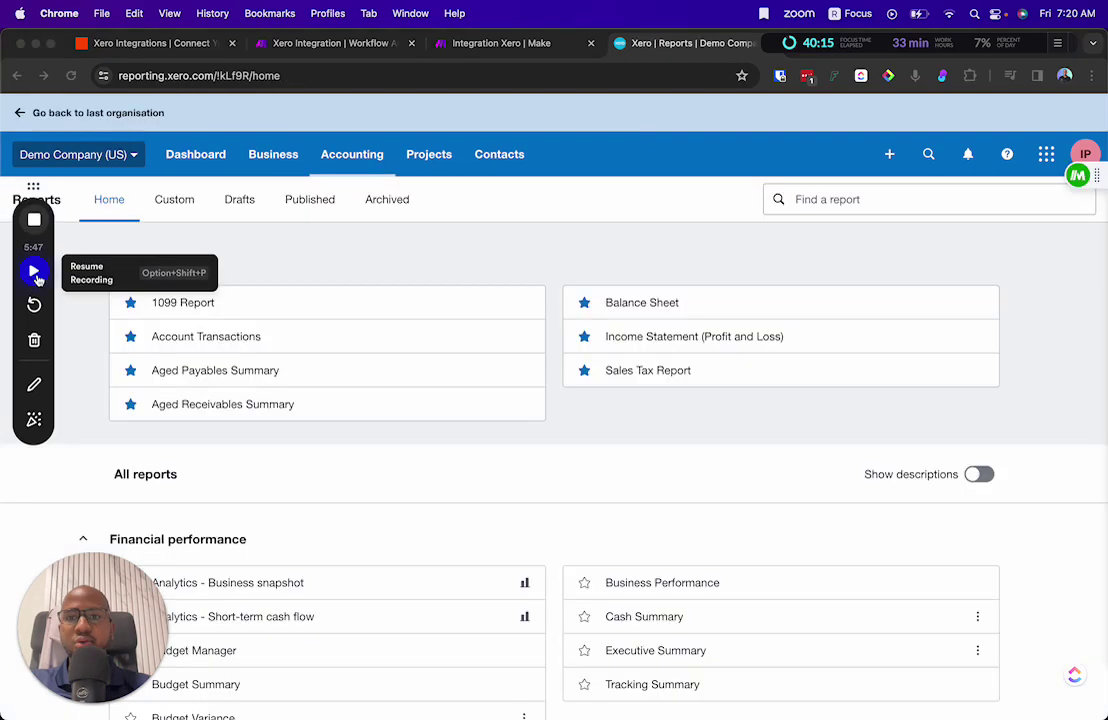
left_click(35, 274)
Step: Open the Journal Report and go from there to the list of manual journals
scroll(667, 432, "down", 5)
scroll(667, 432, "down", 8)
left_click(663, 381)
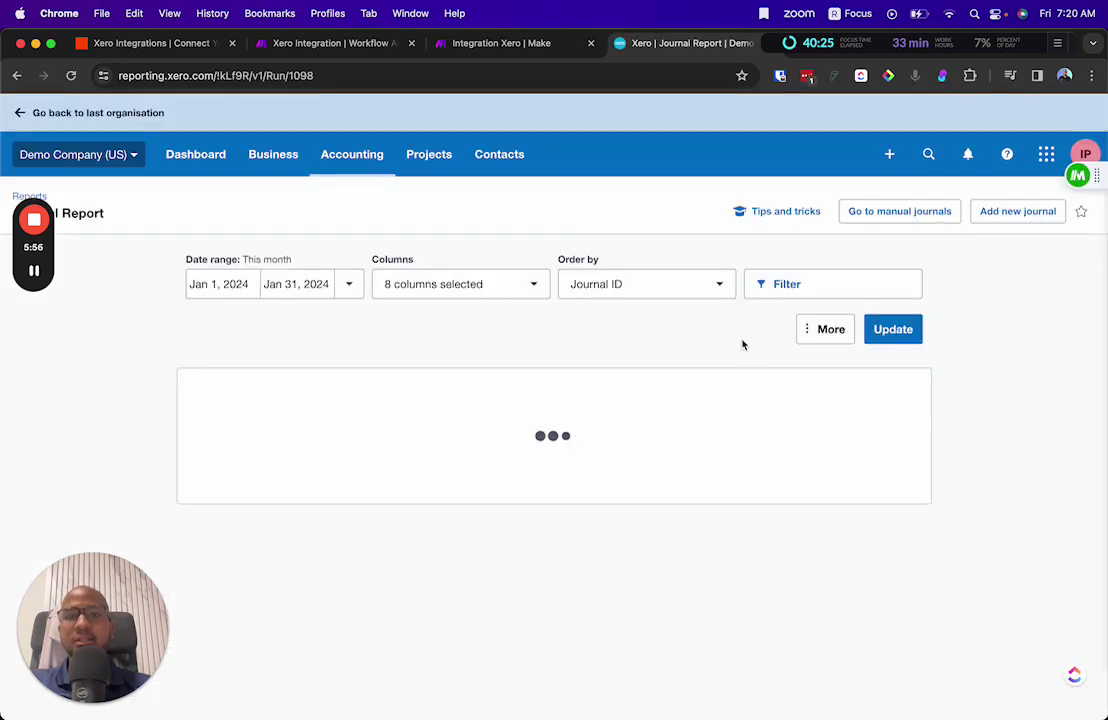
left_click(902, 212)
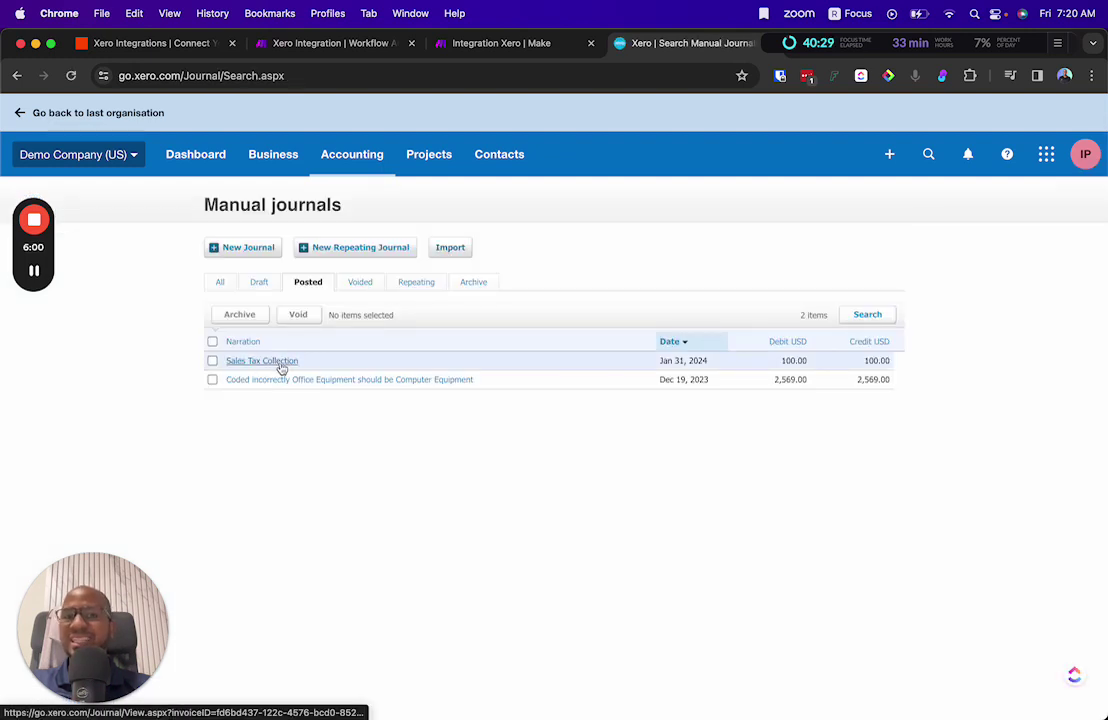
Step: Check the date of the posted Sales Tax Collection journal, then open it and examine its account lines
left_click_drag(660, 369, 715, 376)
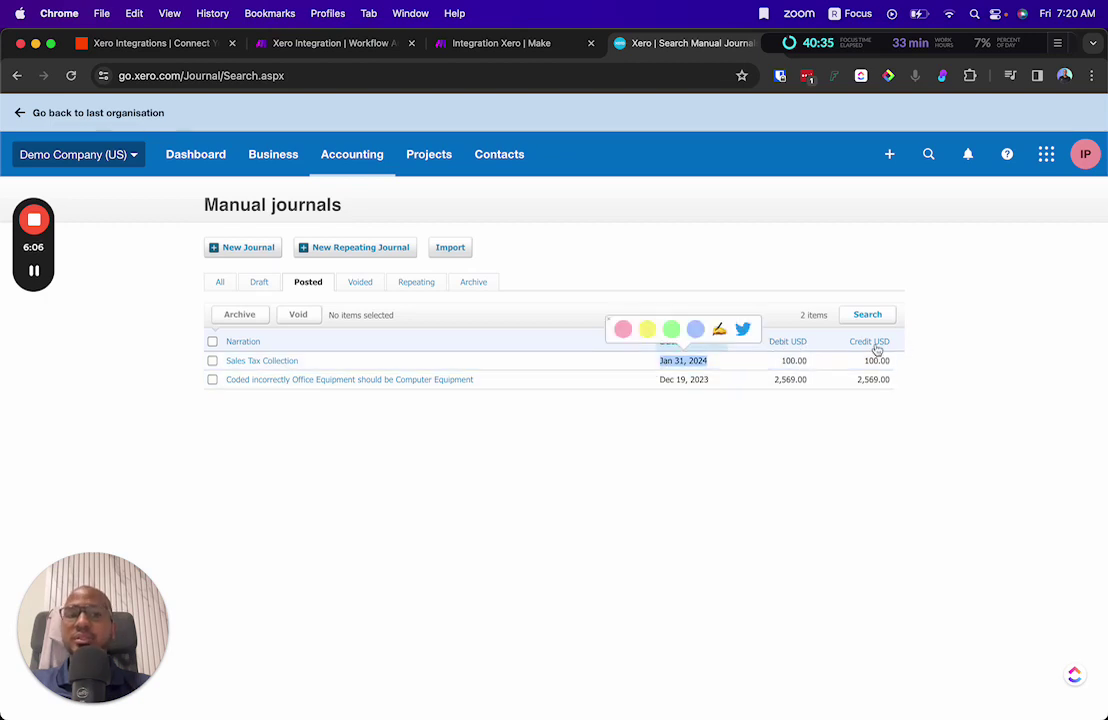
left_click(280, 368)
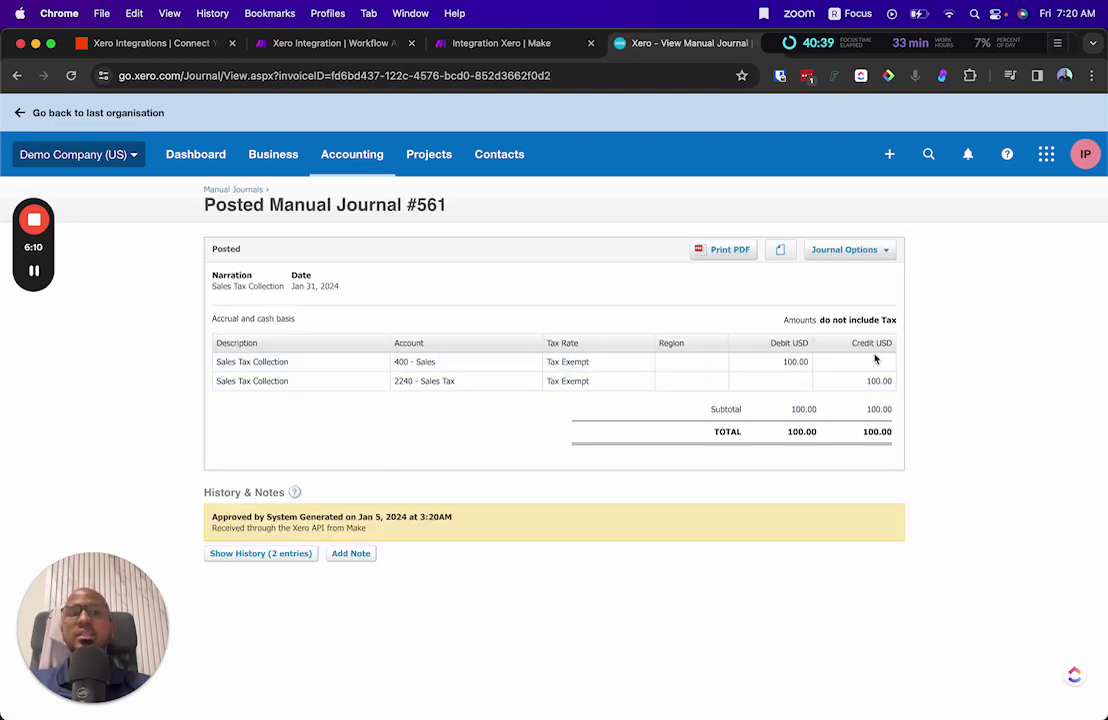
mouse_move(391, 368)
left_mouse_down()
mouse_move(449, 371)
mouse_move(396, 373)
left_mouse_up()
left_click(489, 378)
left_click(450, 443)
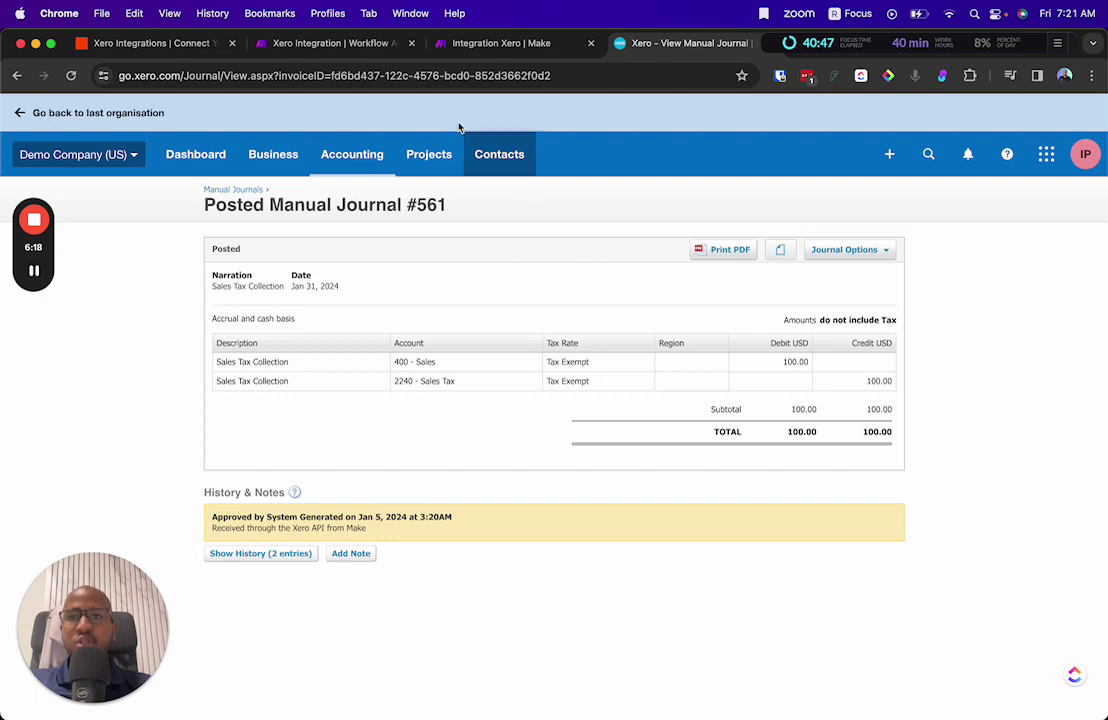
Step: Return to the Integration Xero scenario in Make and review the manual journal module's lines, date, status and cash basis settings
left_click(340, 45)
left_click(453, 42)
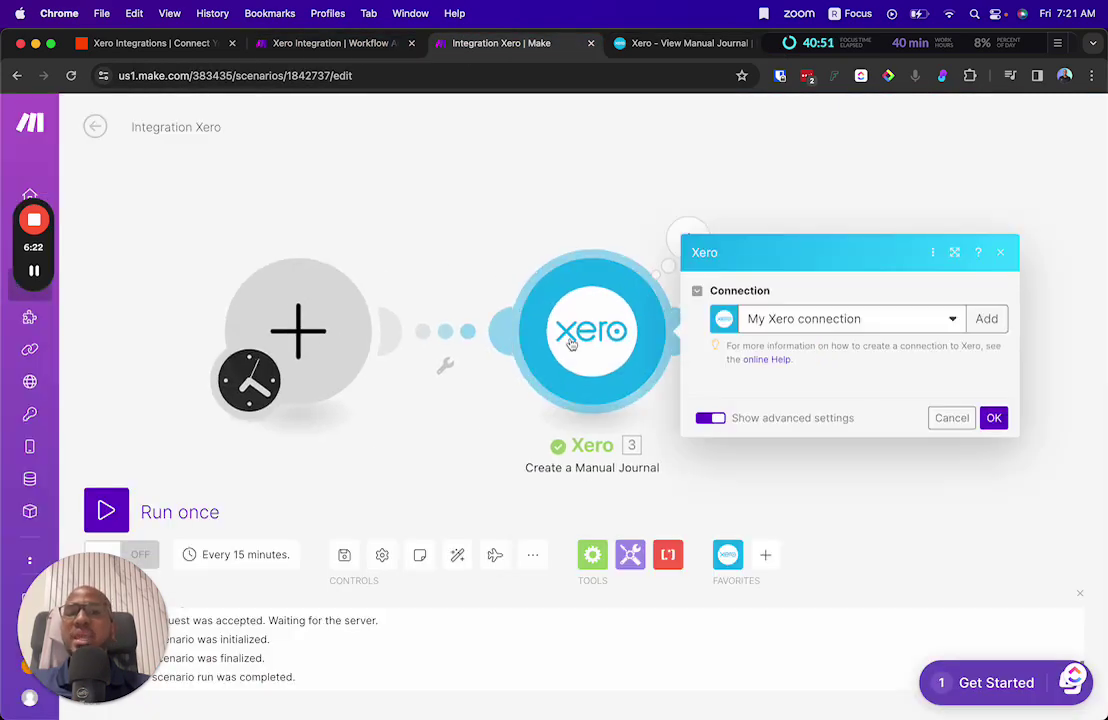
left_click(571, 340)
scroll(821, 366, "down", 3)
scroll(903, 460, "down", 3)
scroll(829, 437, "down", 3)
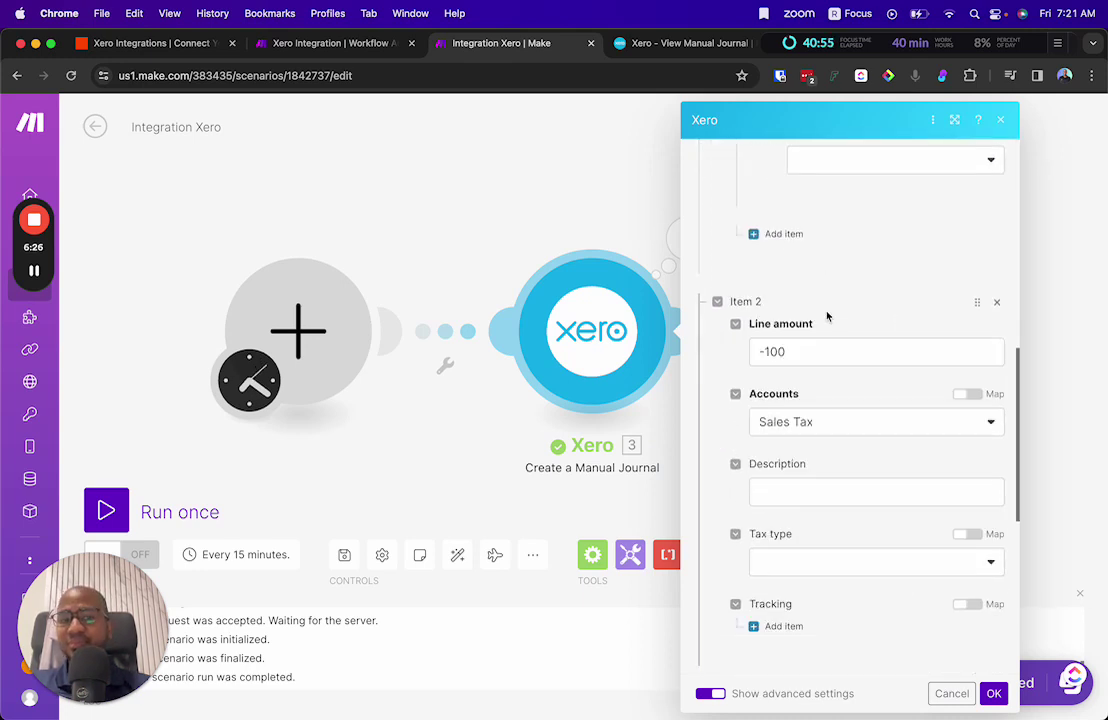
scroll(853, 420, "down", 3)
scroll(873, 476, "down", 3)
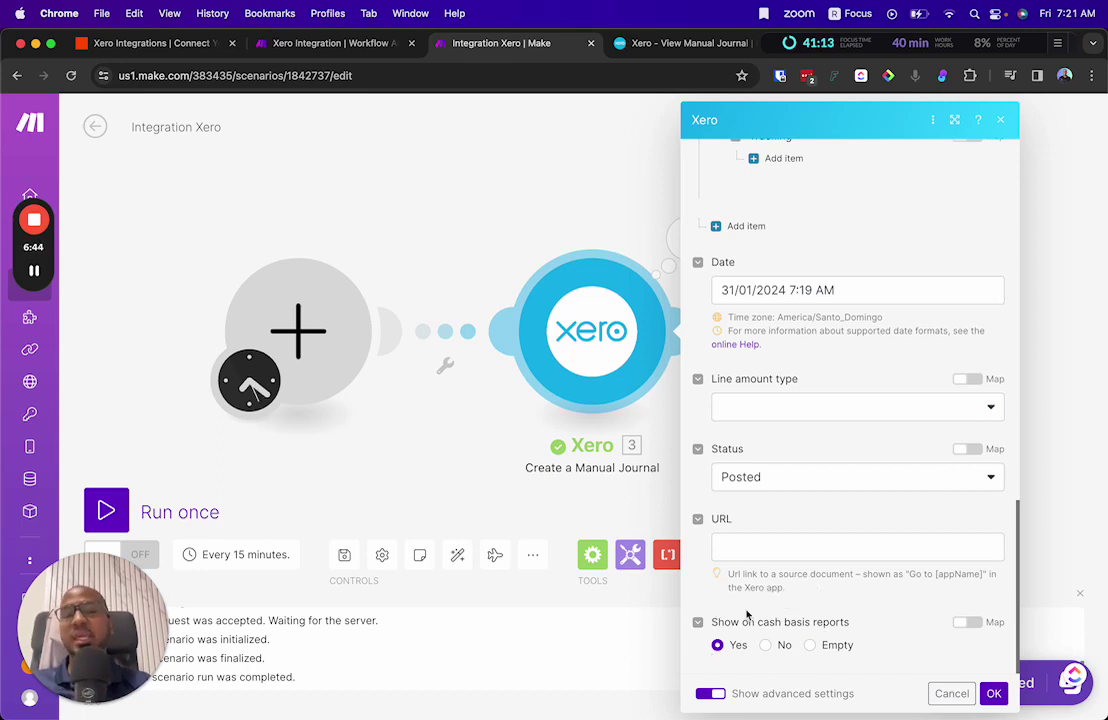
scroll(772, 527, "up", 3)
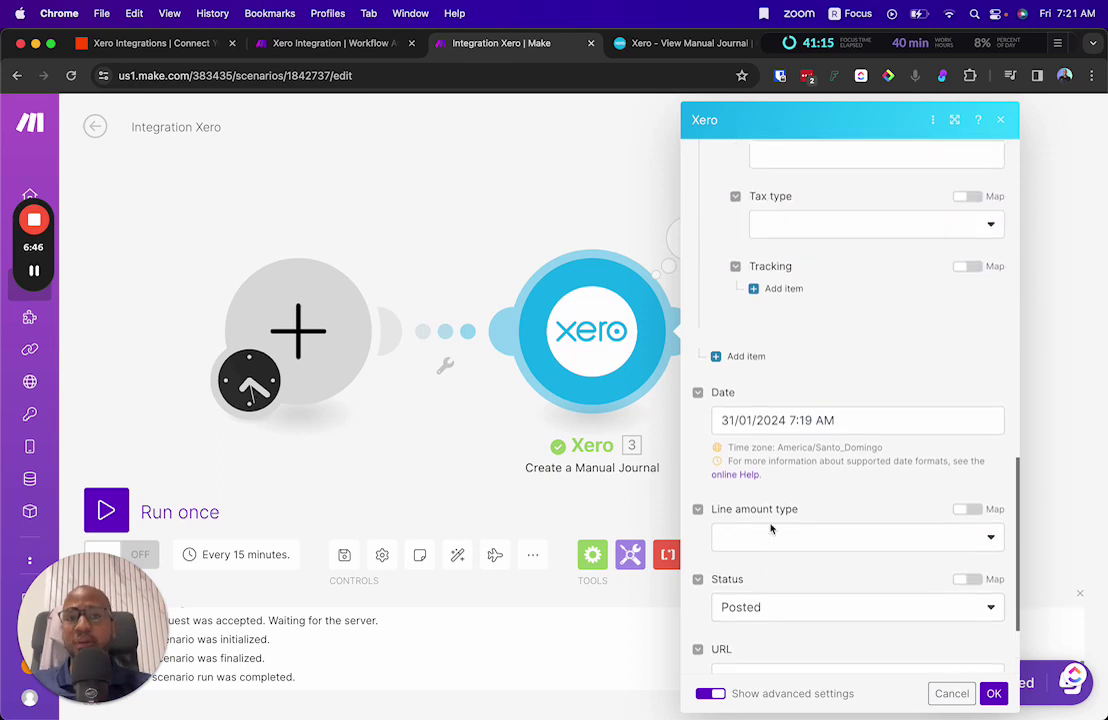
Step: Review the manual journal module's date, line amounts and accounts, then its organization setting and the option to map it
left_click(861, 432)
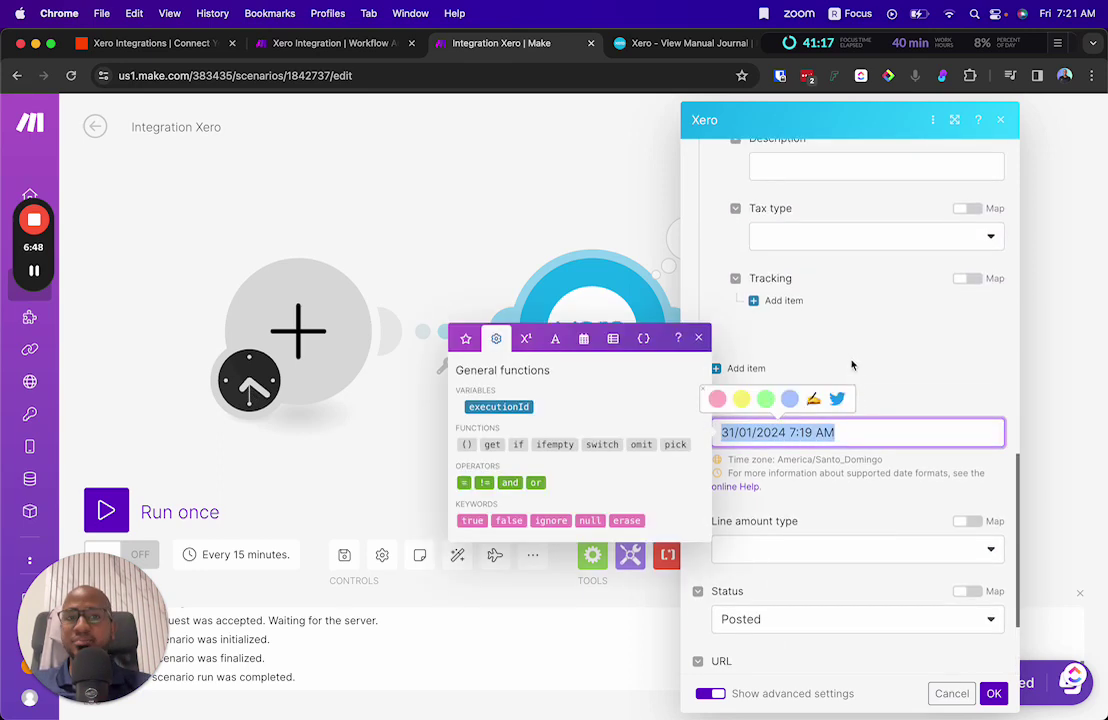
scroll(843, 346, "up", 4)
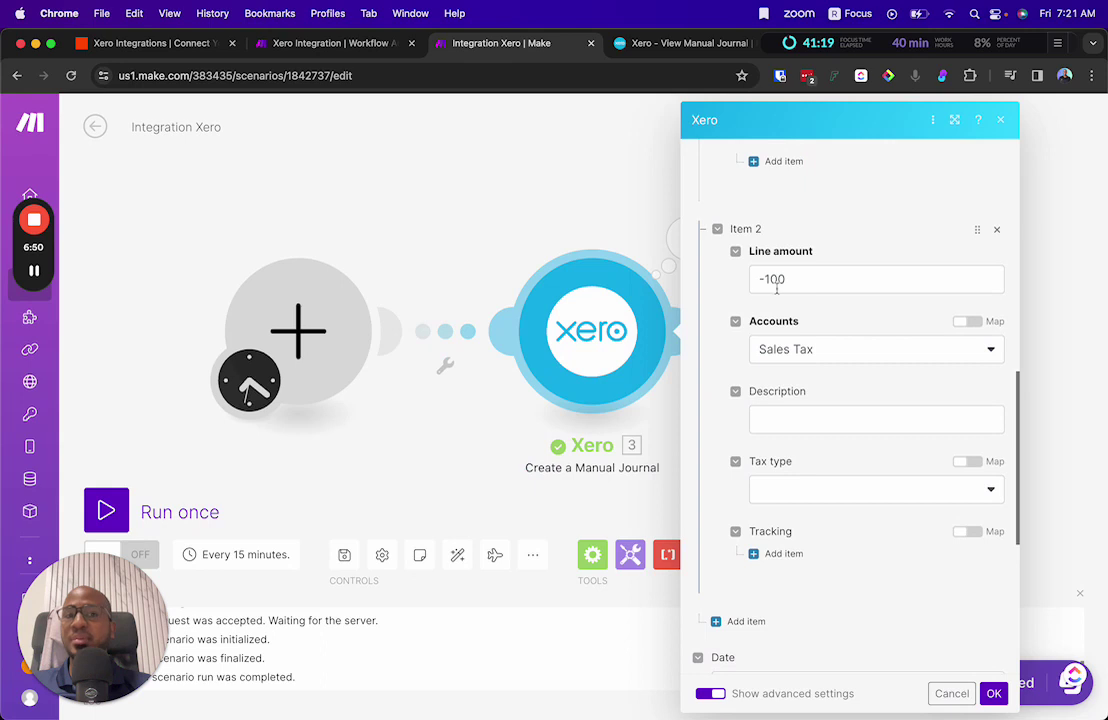
scroll(760, 350, "up", 7)
scroll(815, 450, "up", 8)
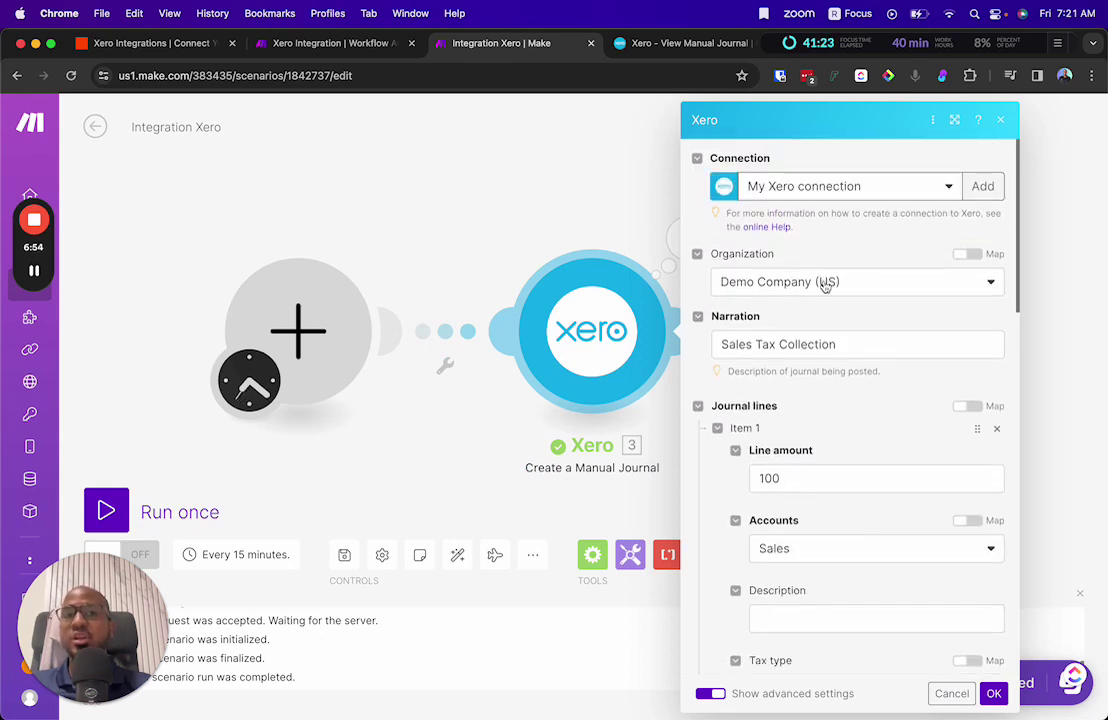
left_click(947, 289)
left_click(890, 256)
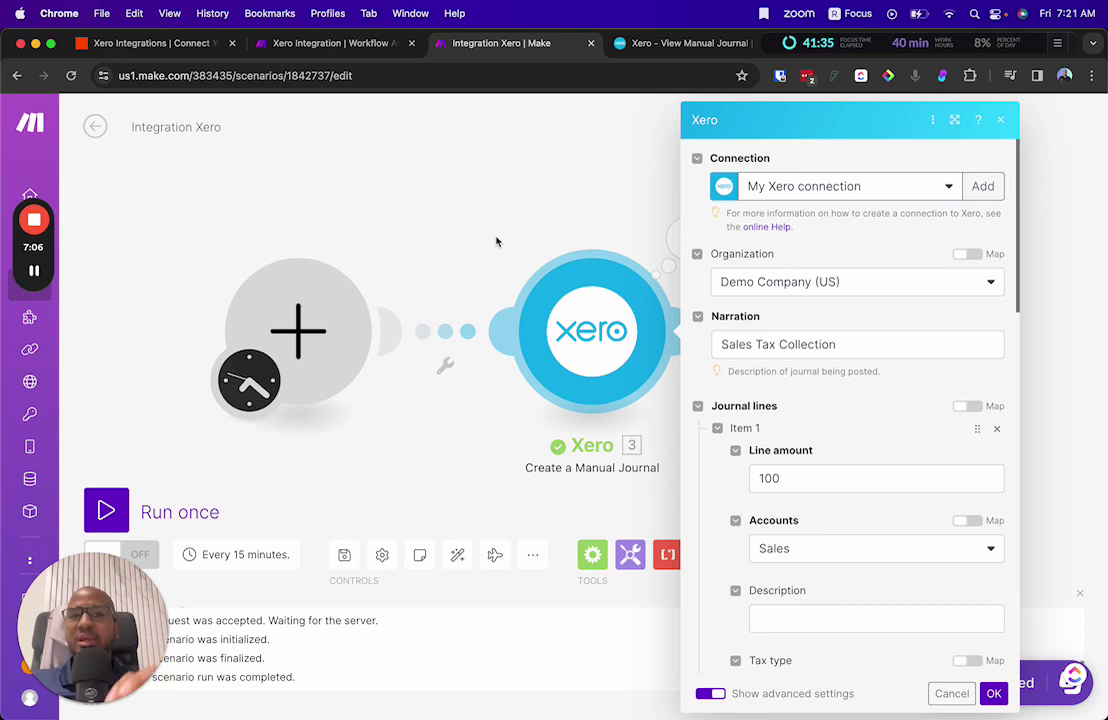
mouse_move(30, 280)
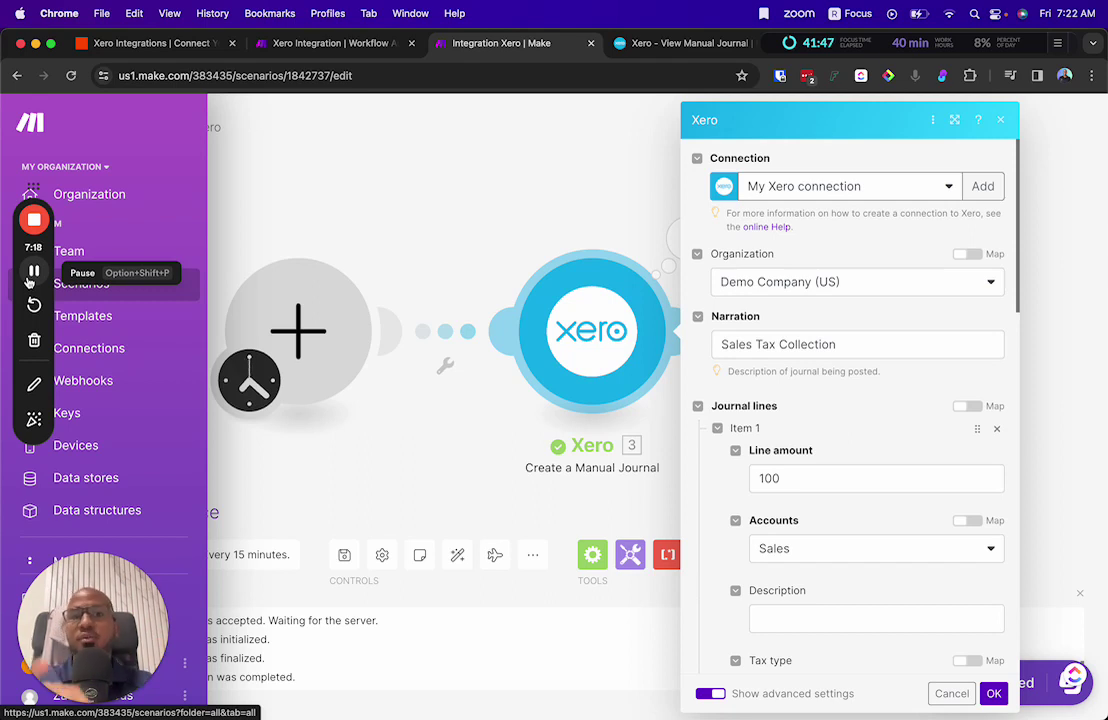
left_click(33, 271)
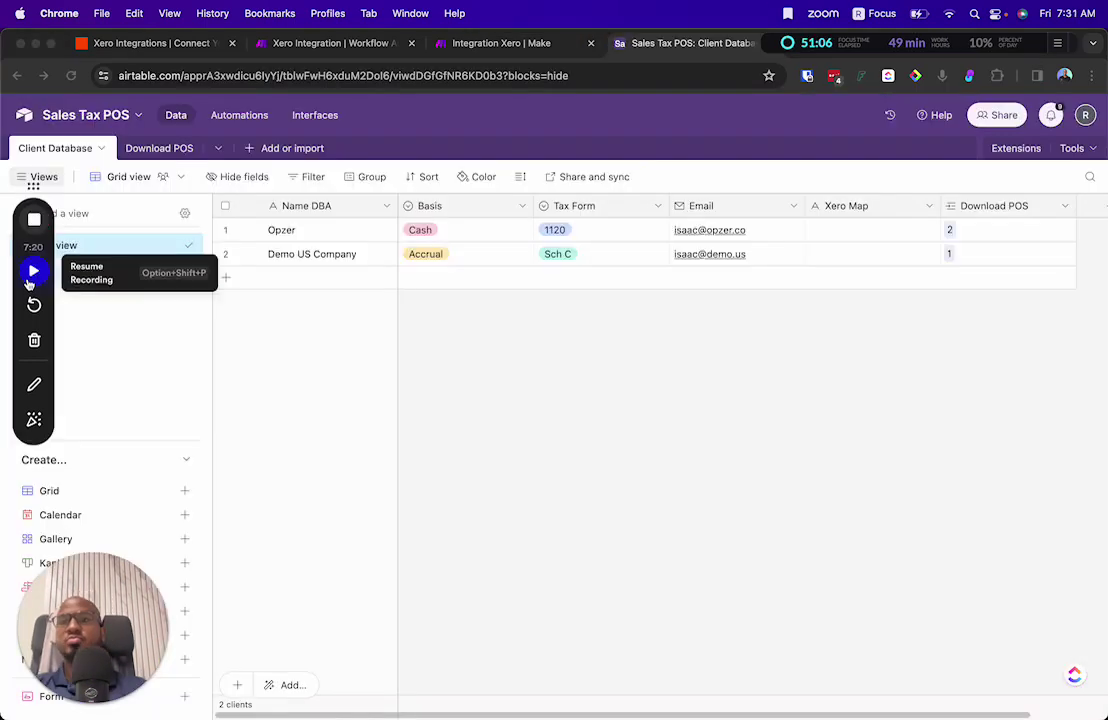
left_click(31, 270)
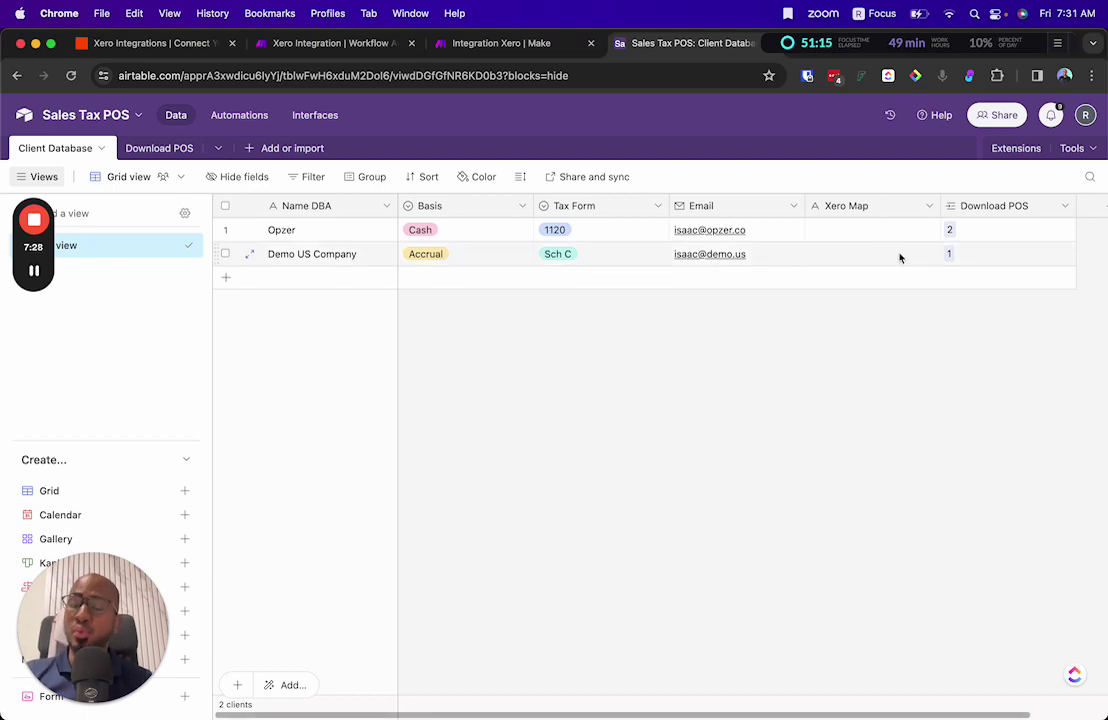
Step: In Airtable's Client Database table, rename the Xero Map field as Xero Org Map
left_click_drag(841, 229, 841, 264)
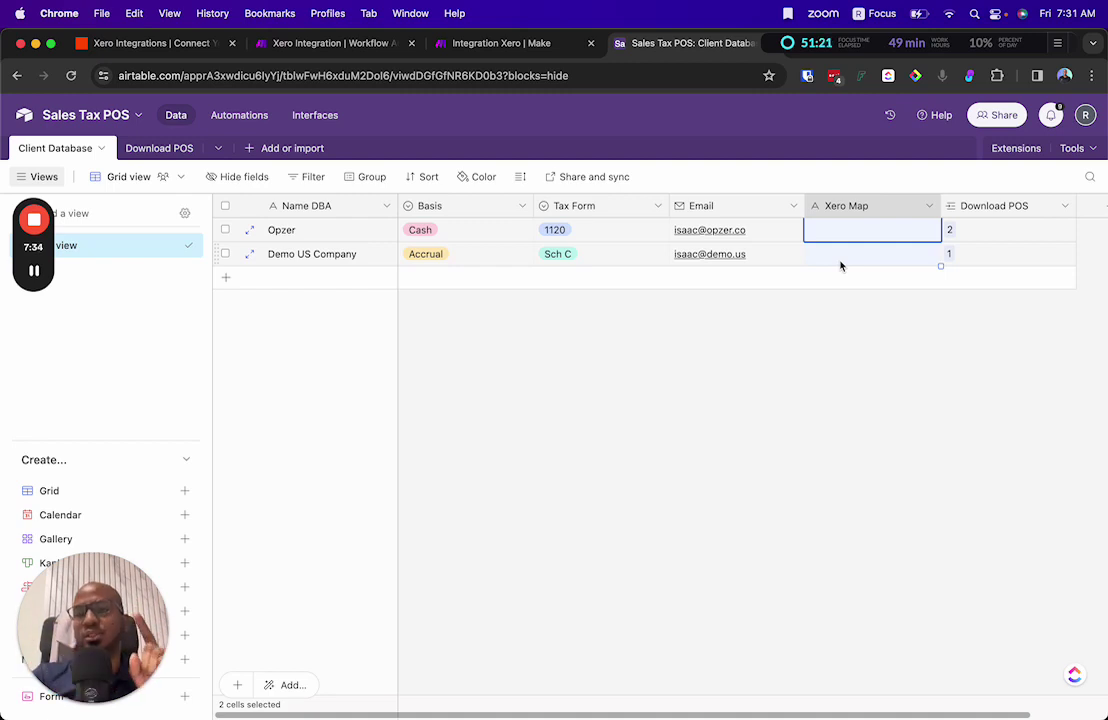
left_click(929, 206)
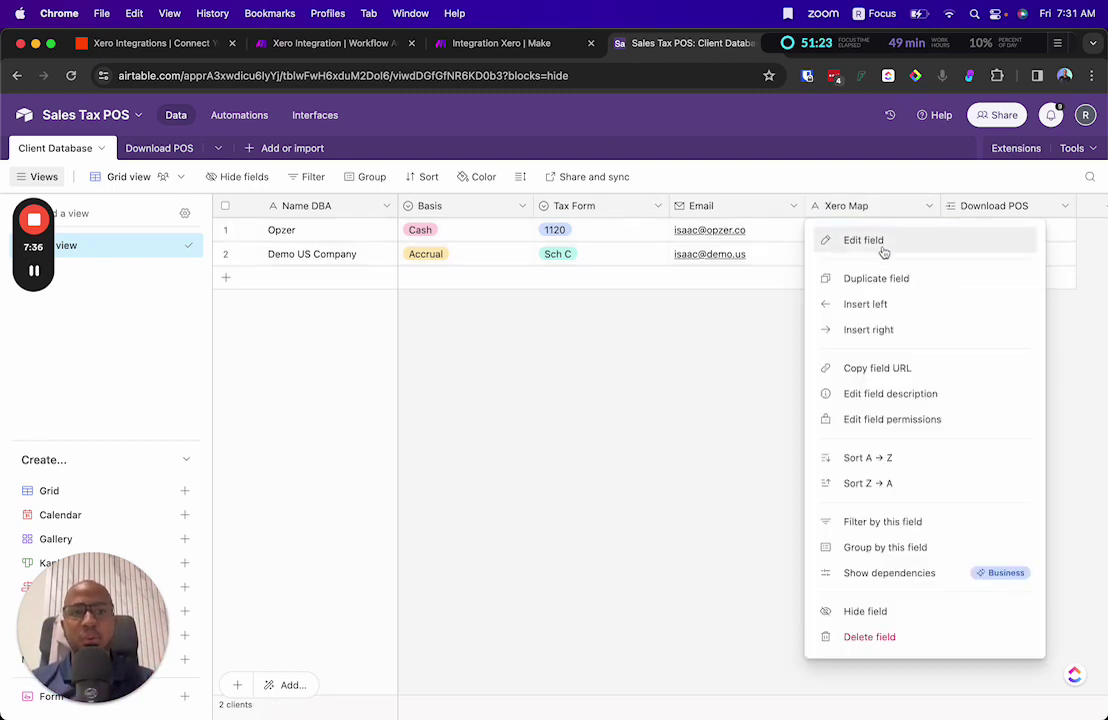
left_click(881, 240)
left_click(475, 244)
type("Org")
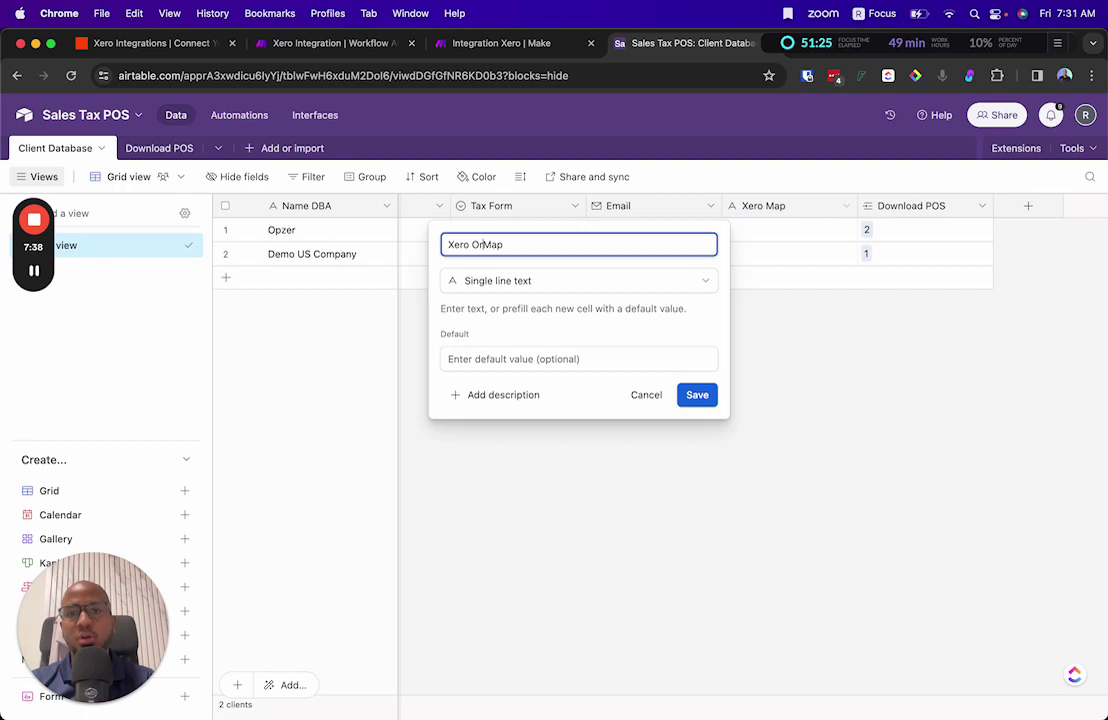
left_click(697, 394)
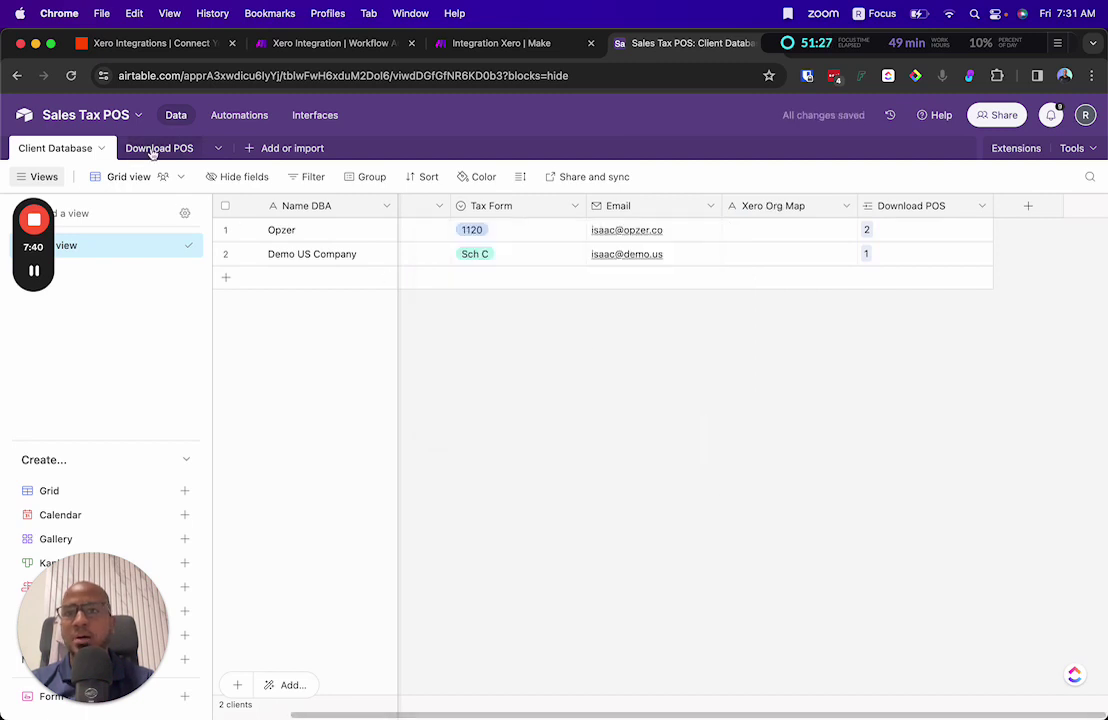
Step: Compare the Download POS table with the Client Database and examine its Xero Map lookup, sales tax, status and POS System columns
left_click(107, 141)
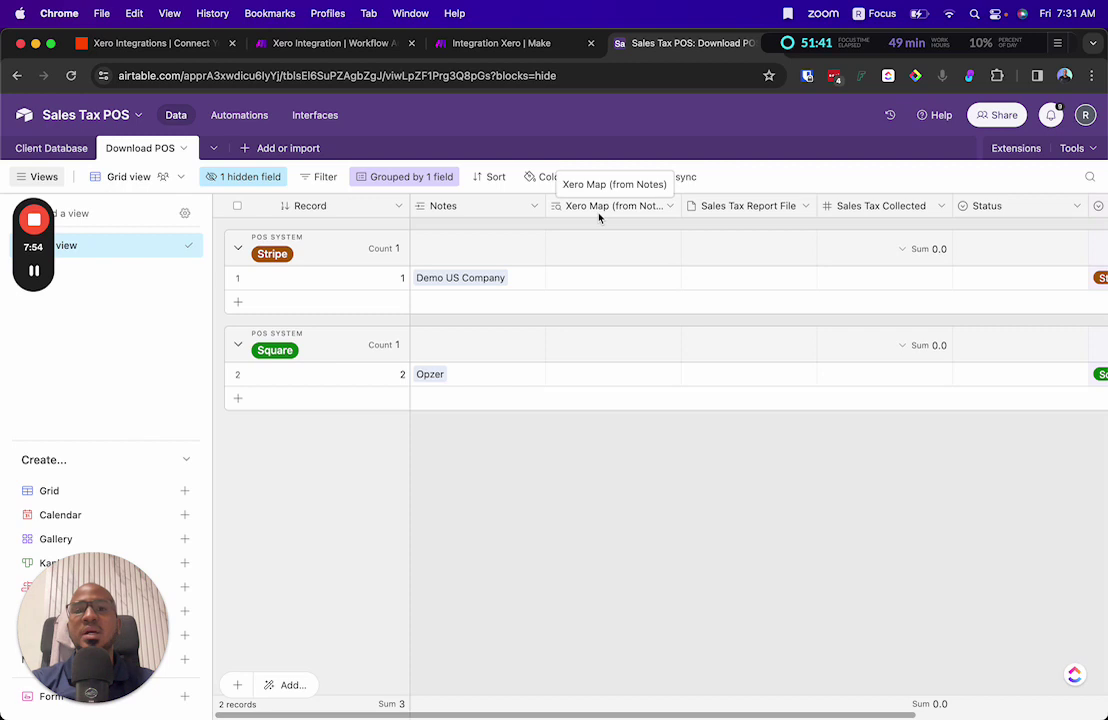
left_click(55, 150)
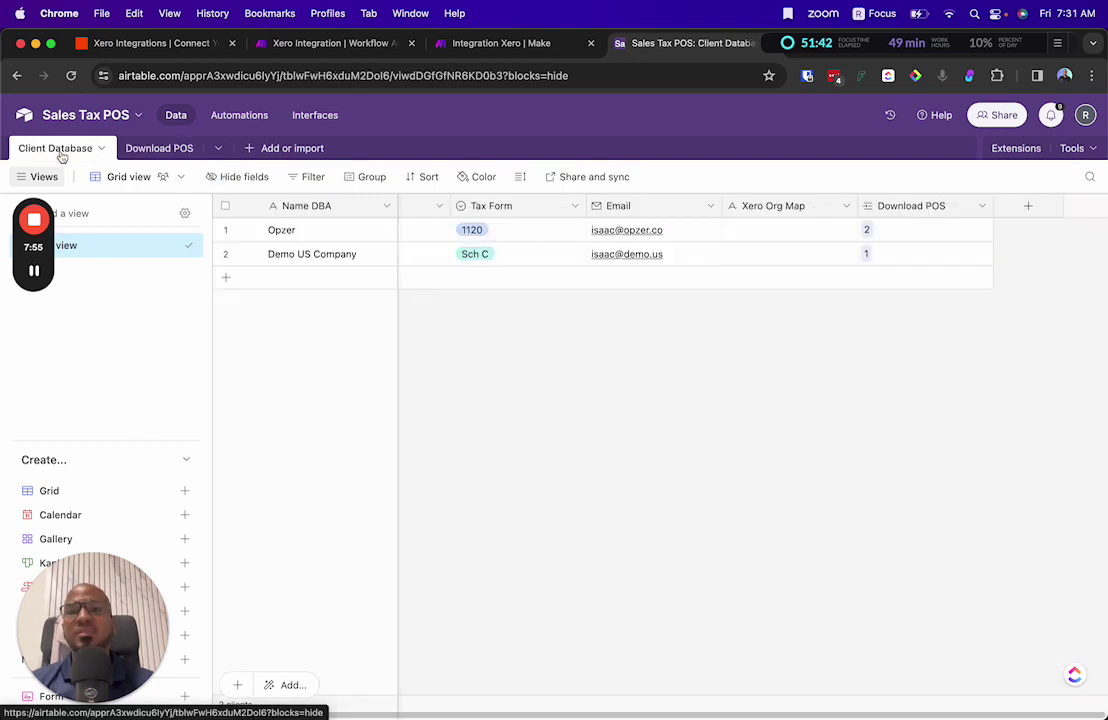
left_click(151, 149)
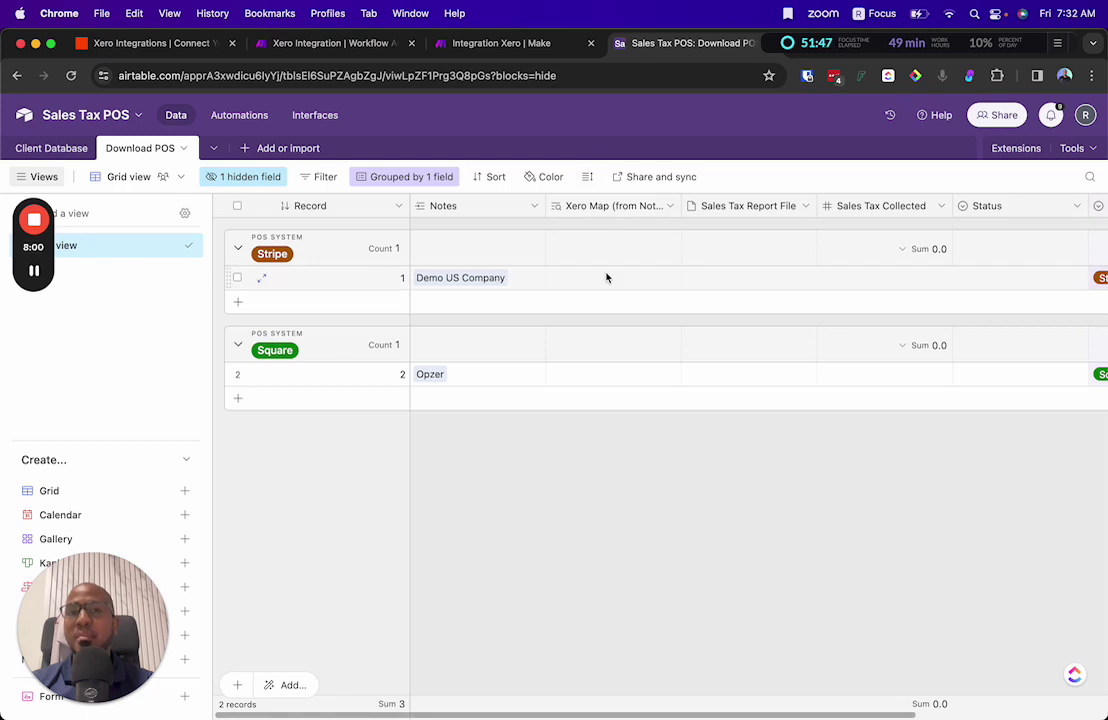
scroll(605, 277, "right", 5)
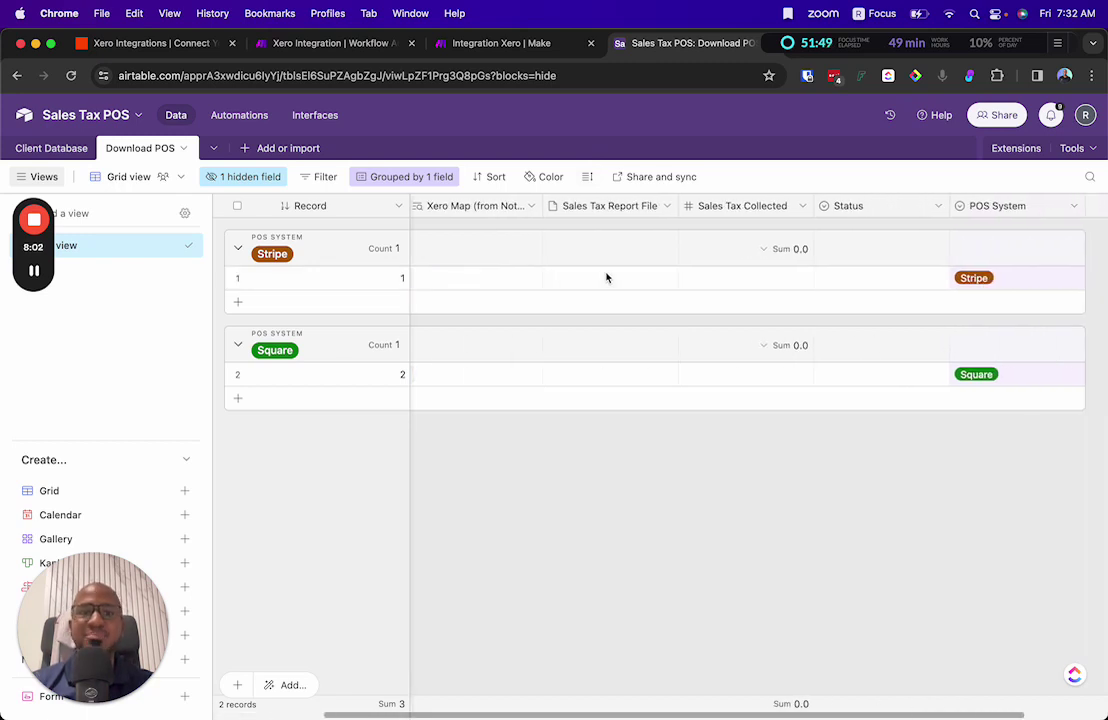
Step: Expand the Stripe record in Download POS to examine its report file, tax collected and status fields, then return to the Client Database
left_click(262, 281)
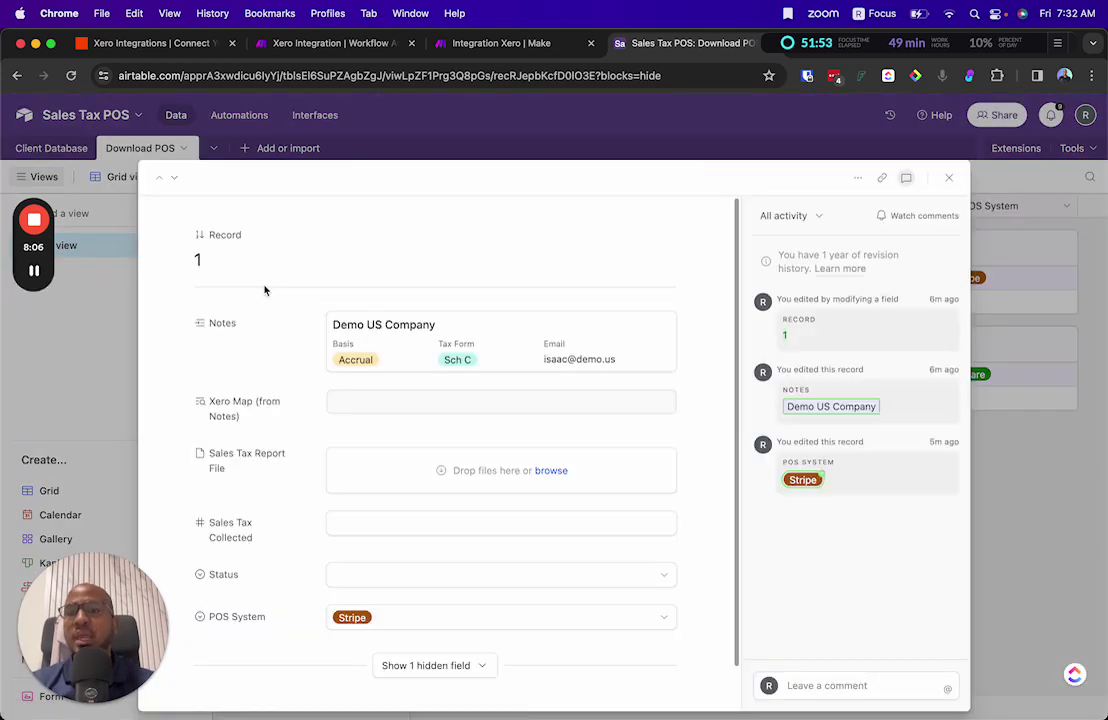
scroll(295, 446, "down", 1)
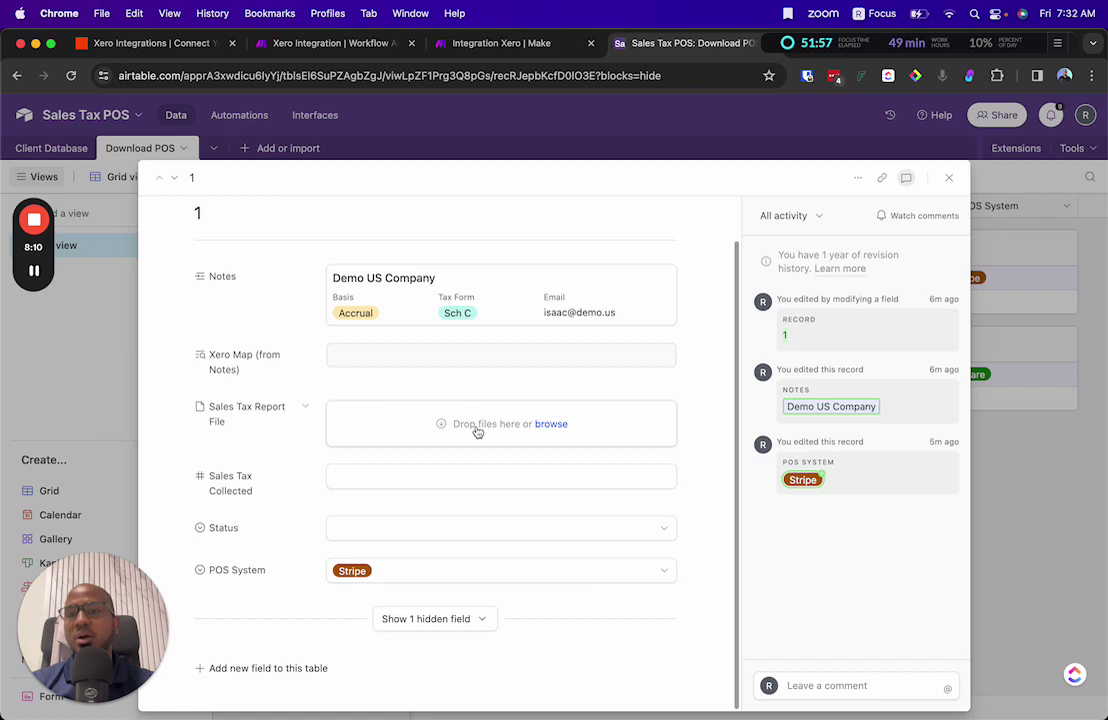
left_click(413, 477)
left_click(376, 524)
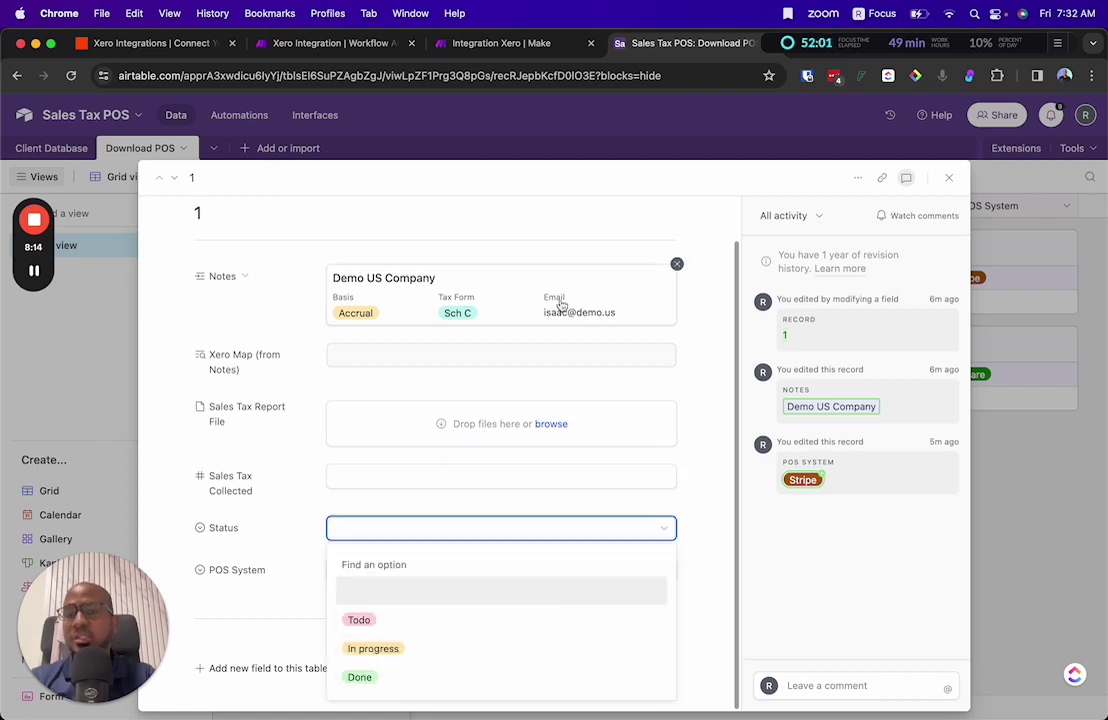
left_click(950, 180)
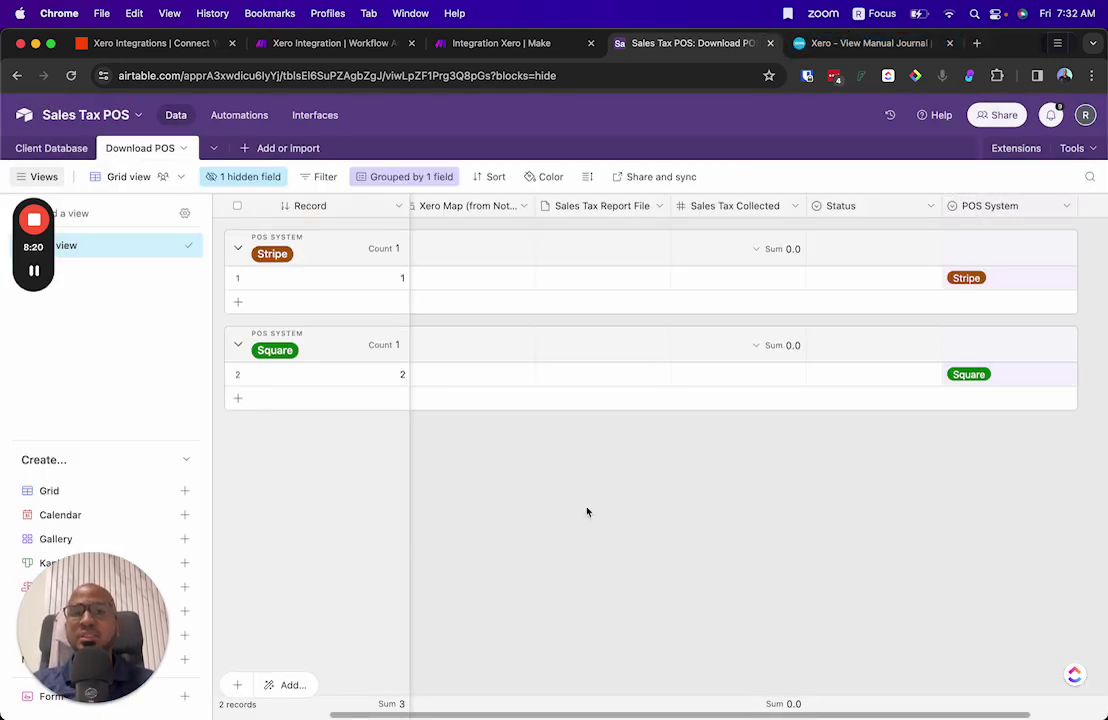
scroll(585, 520, "left", 2)
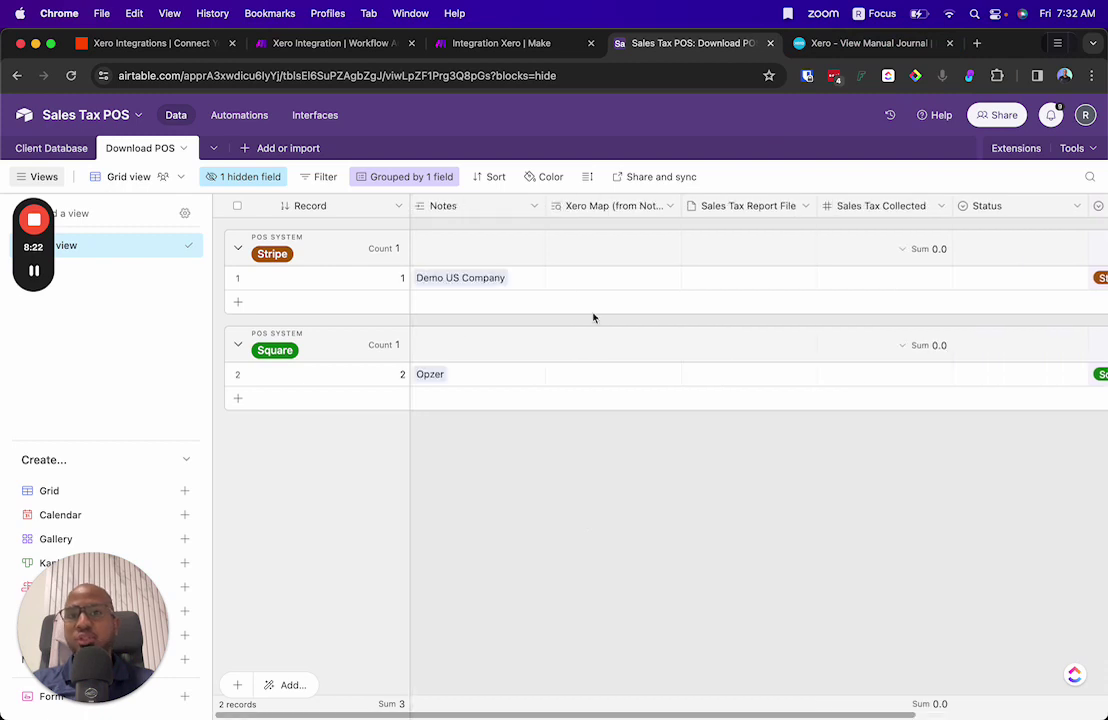
left_click(50, 149)
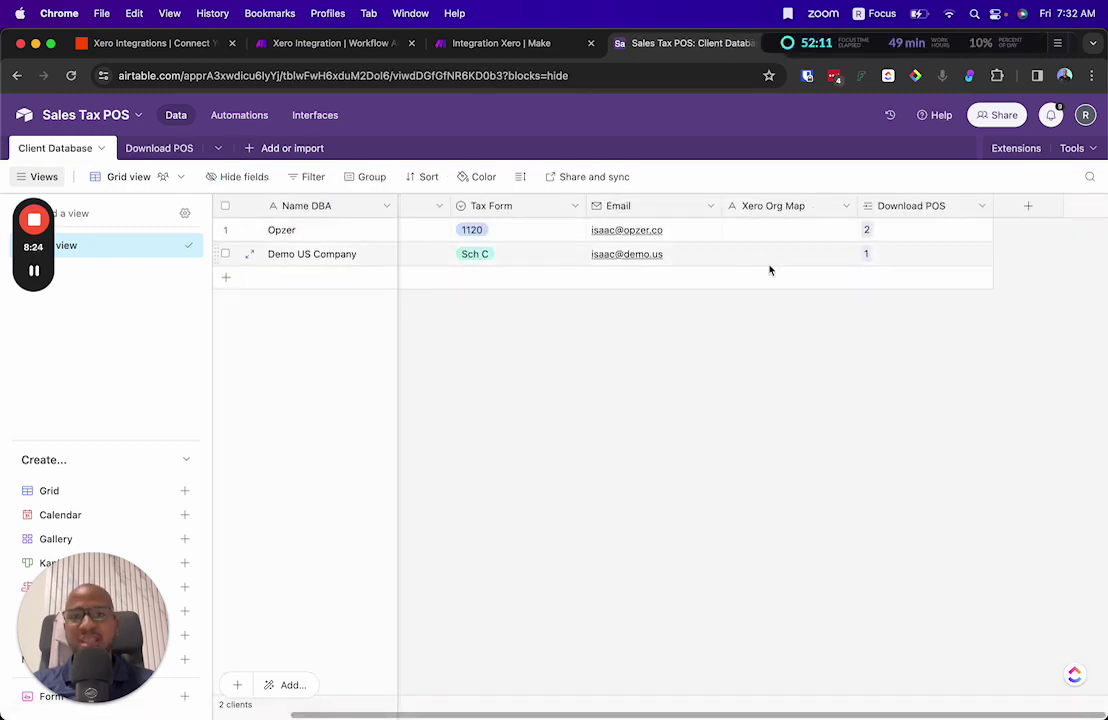
Step: Switch to Make, show the Demo Company (US) organization as a mapped ID and copy it into Demo US Company's Xero Org Map in Airtable
left_click(858, 52)
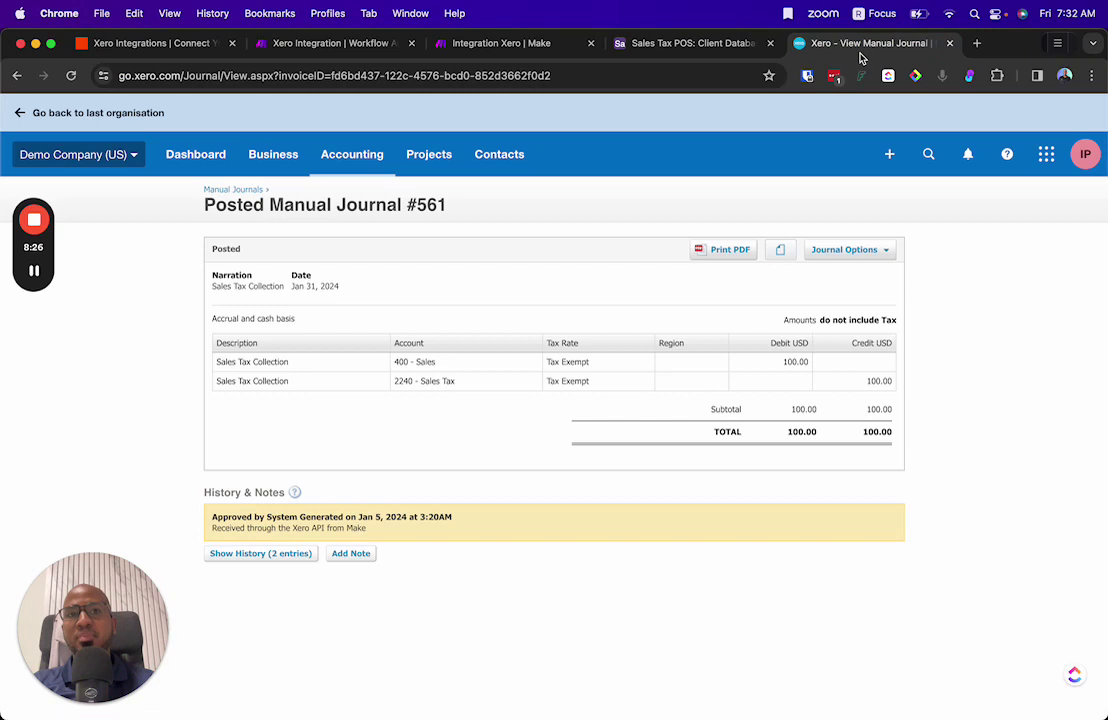
left_click(492, 56)
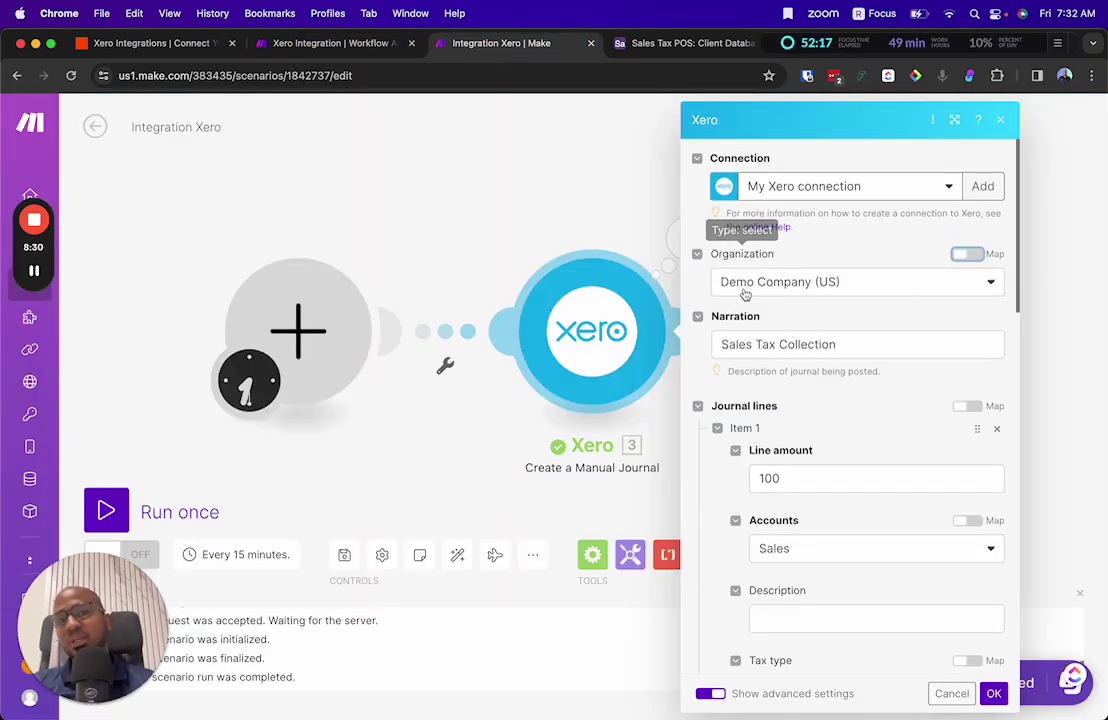
left_click(967, 256)
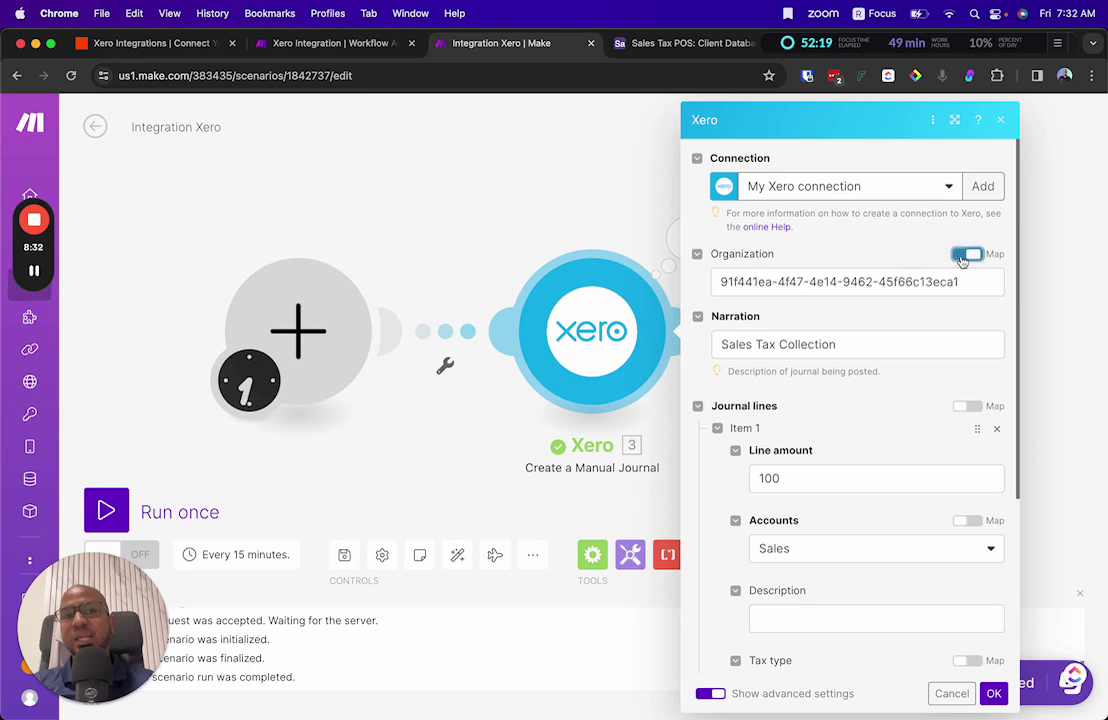
left_click_drag(967, 286, 711, 284)
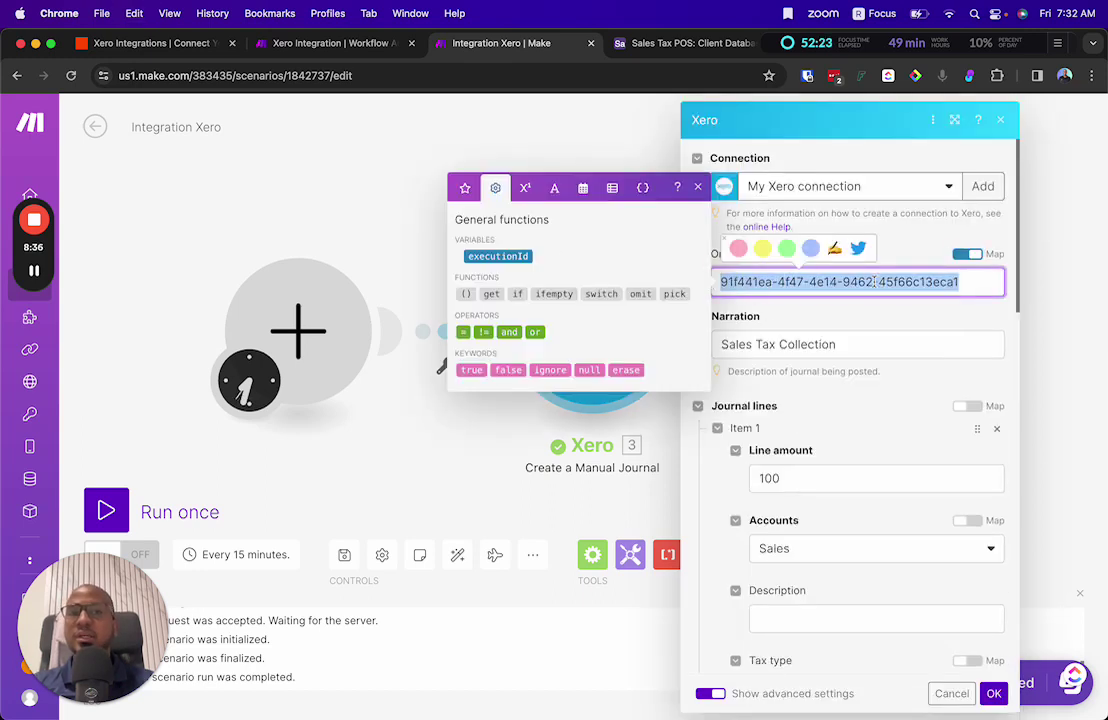
left_click(716, 48)
left_click(794, 250)
double_click(762, 250)
key("cmd+v")
Step: Select Opzer as the organization in the Make module and copy its mapped ID into Opzer's Xero Org Map in Airtable
left_click(490, 45)
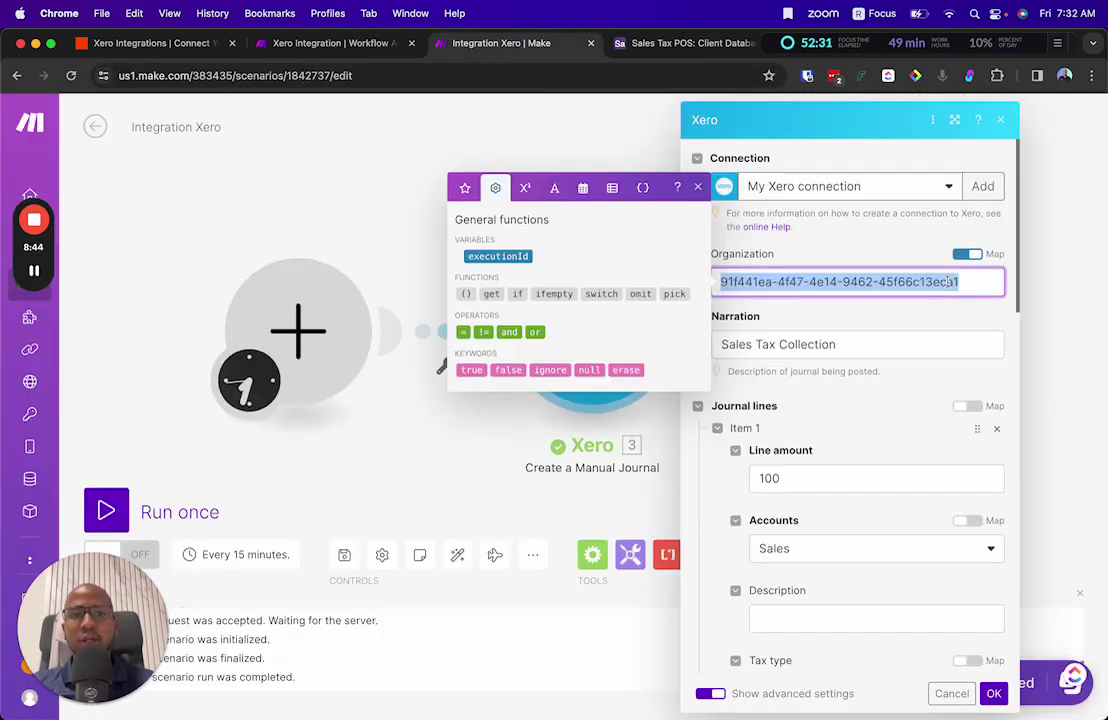
left_click(962, 254)
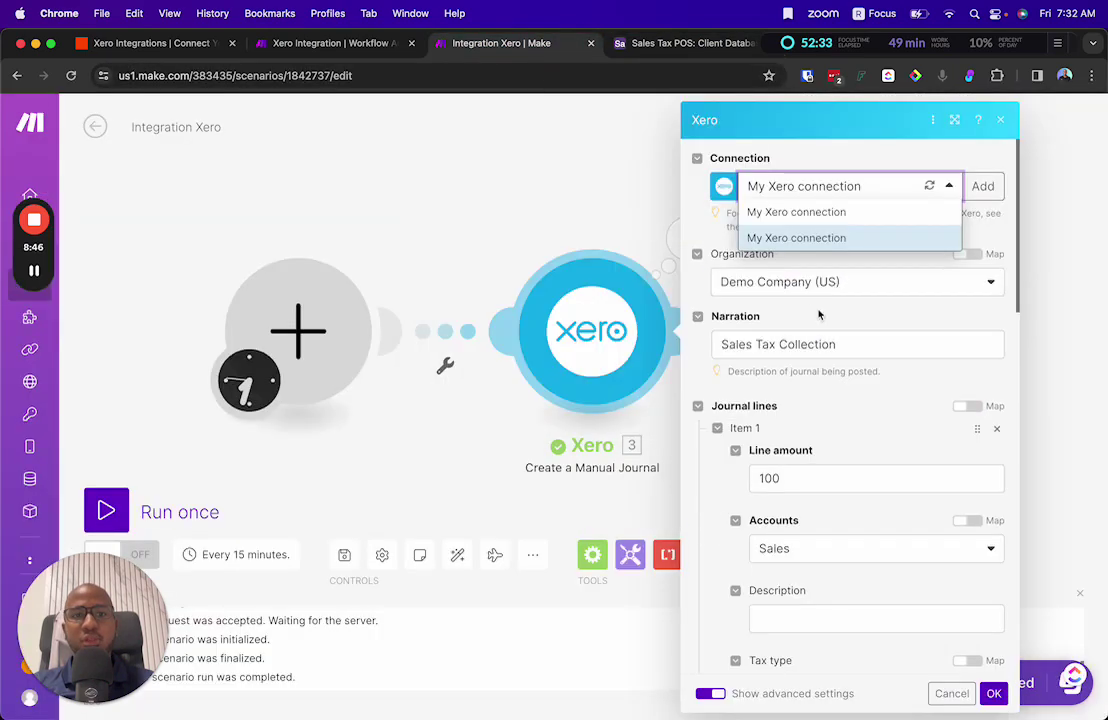
left_click(811, 283)
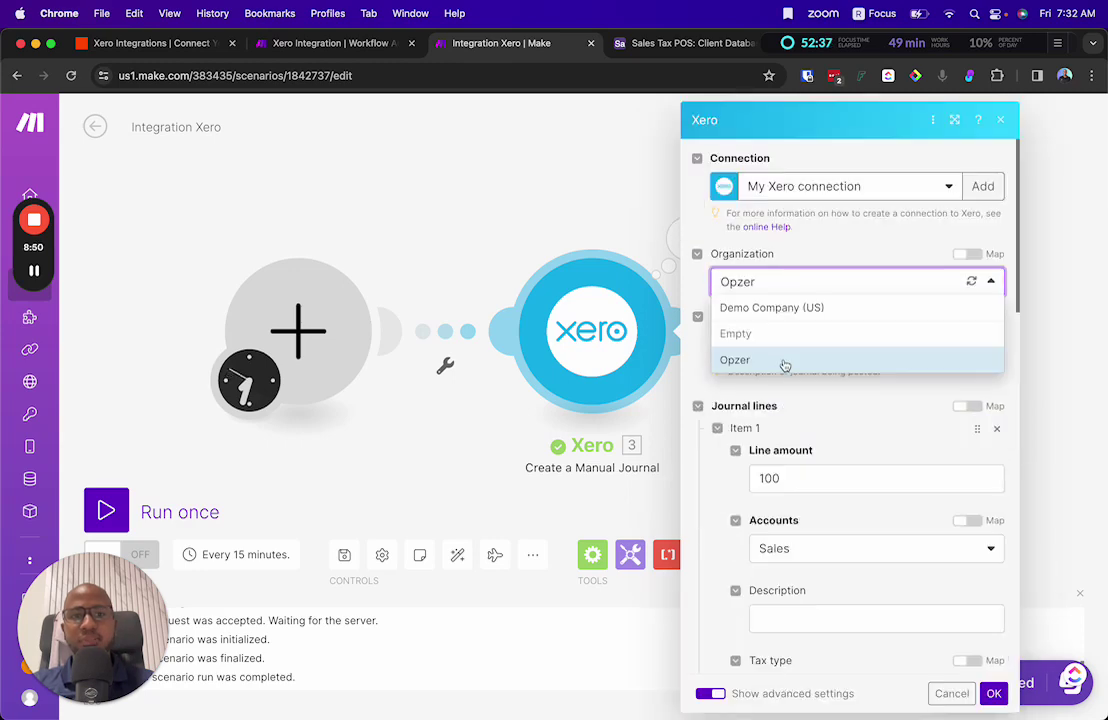
left_click(783, 359)
left_click(967, 254)
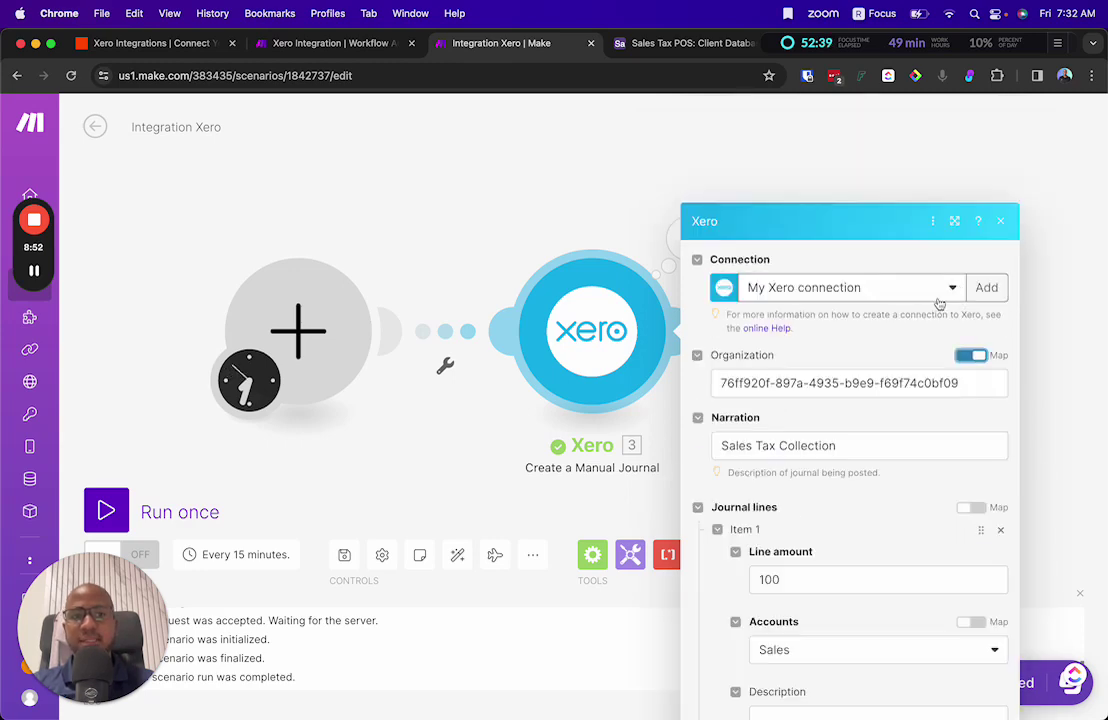
left_click(868, 283)
key("super+a")
key("super+c")
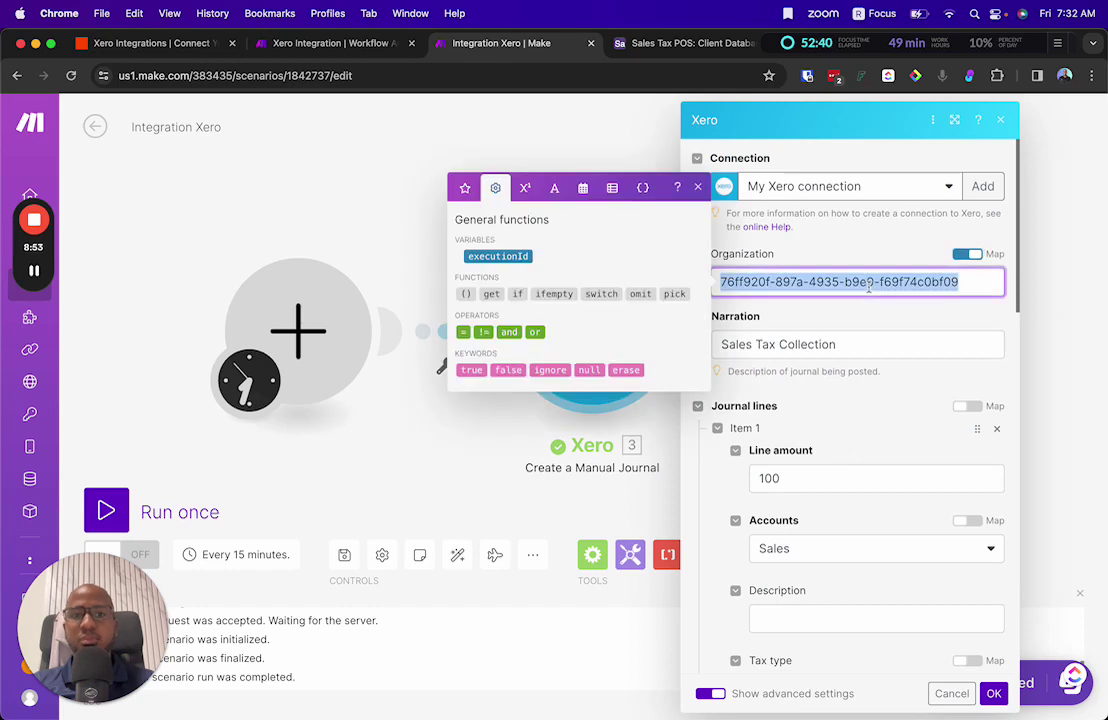
left_click(682, 42)
left_click(785, 230)
key("super+v")
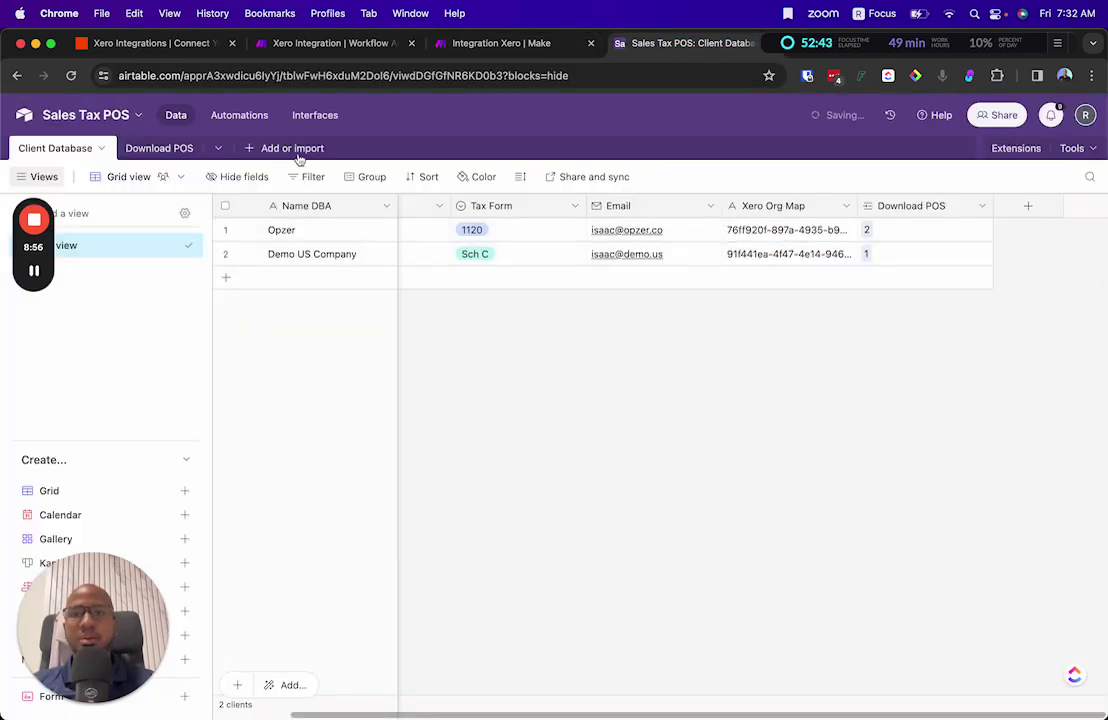
Step: Check the Xero organization IDs looked up in Download POS, then expand the Stripe record to examine its fields
left_click(157, 149)
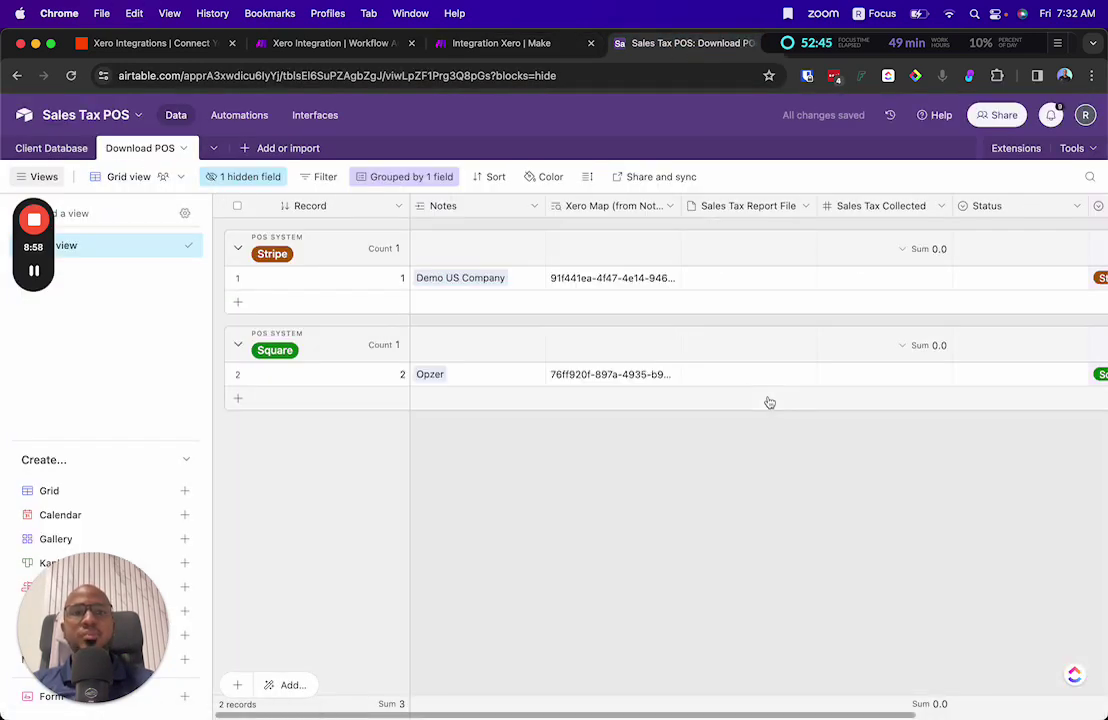
scroll(769, 401, "right", 3)
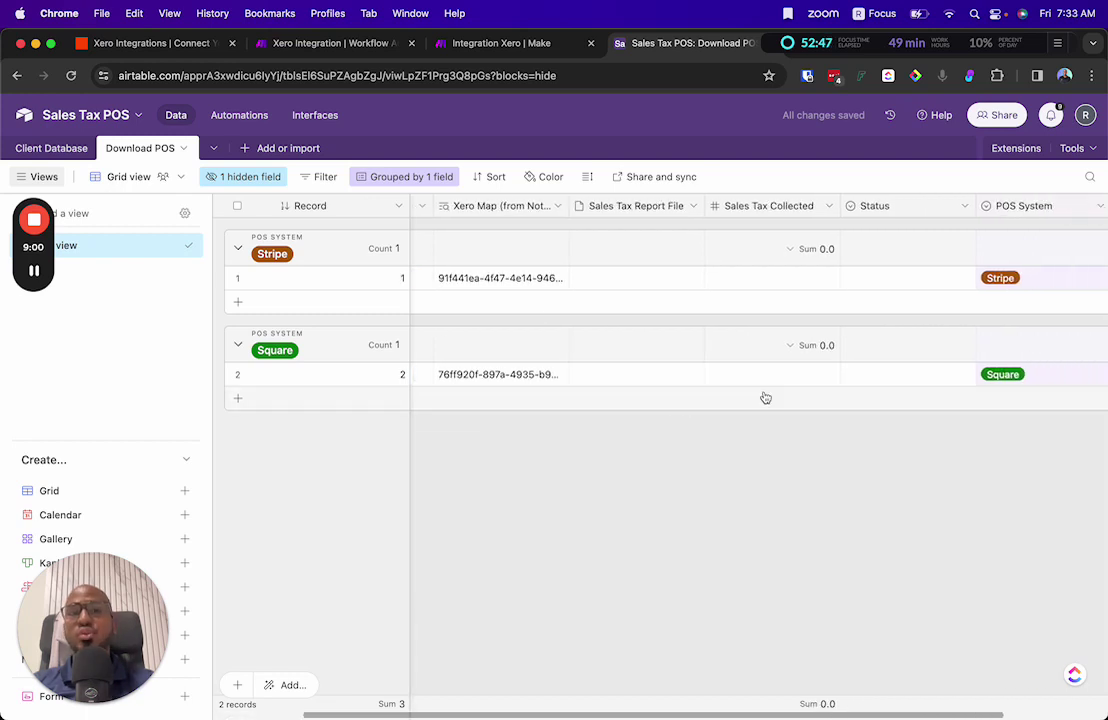
left_click(261, 279)
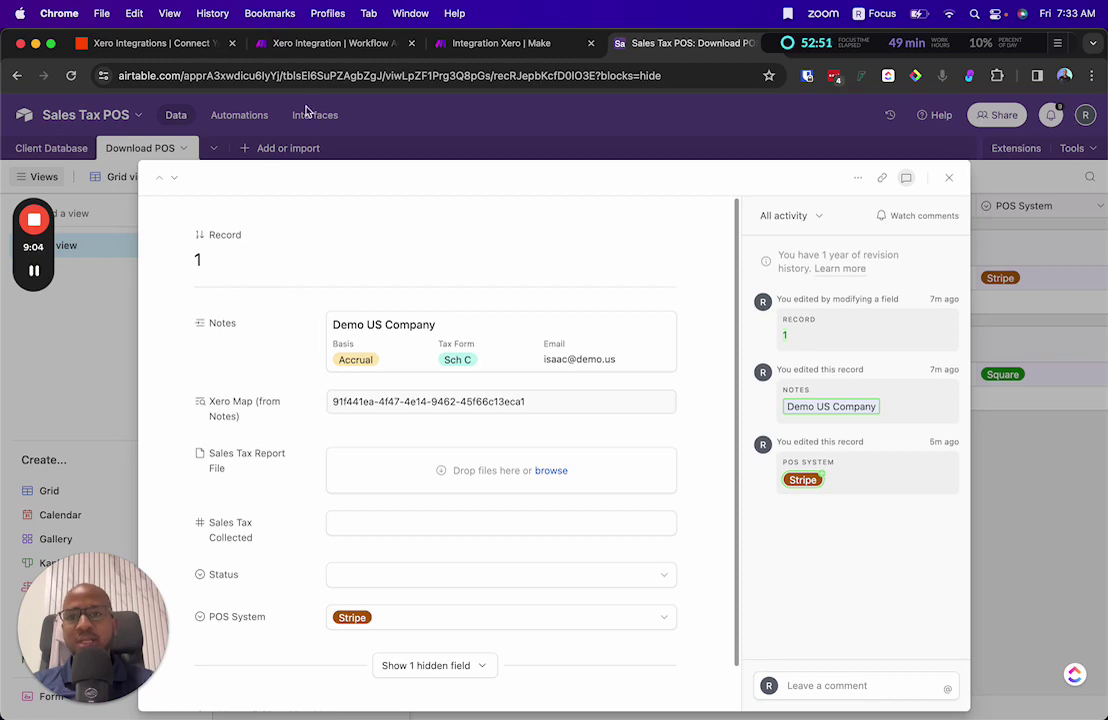
scroll(317, 386, "down", 1)
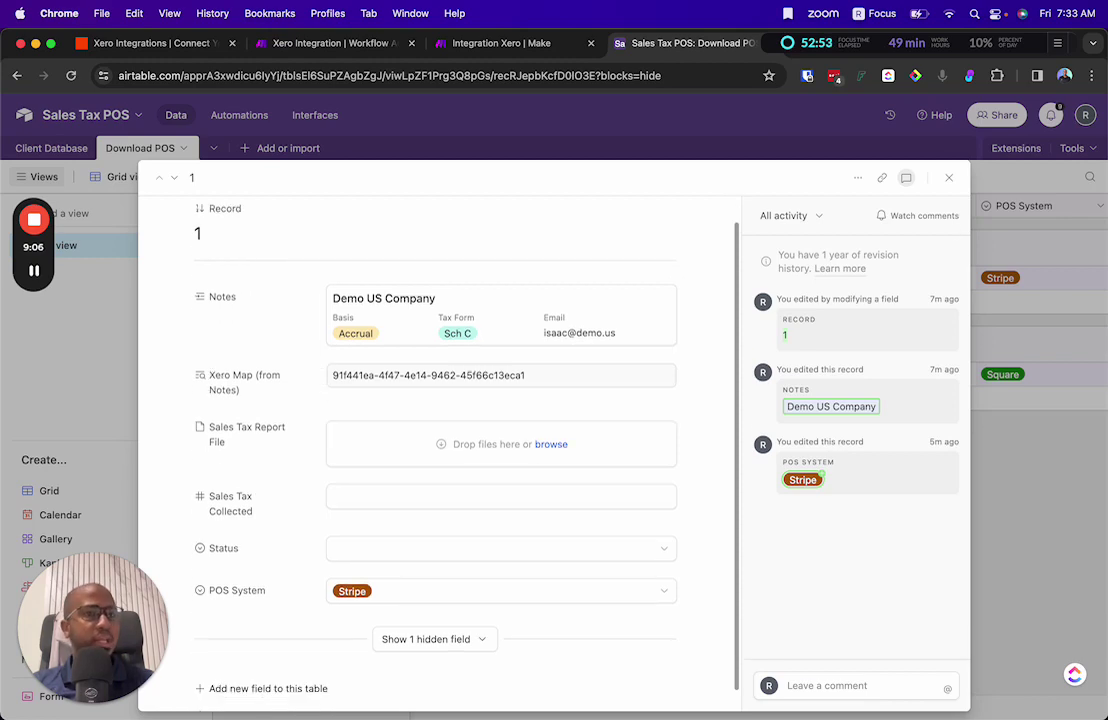
Step: Attach POS Report.jpeg from the desktop to the Stripe record's Sales Tax Report File field
left_click_drag(1005, 46, 889, 100)
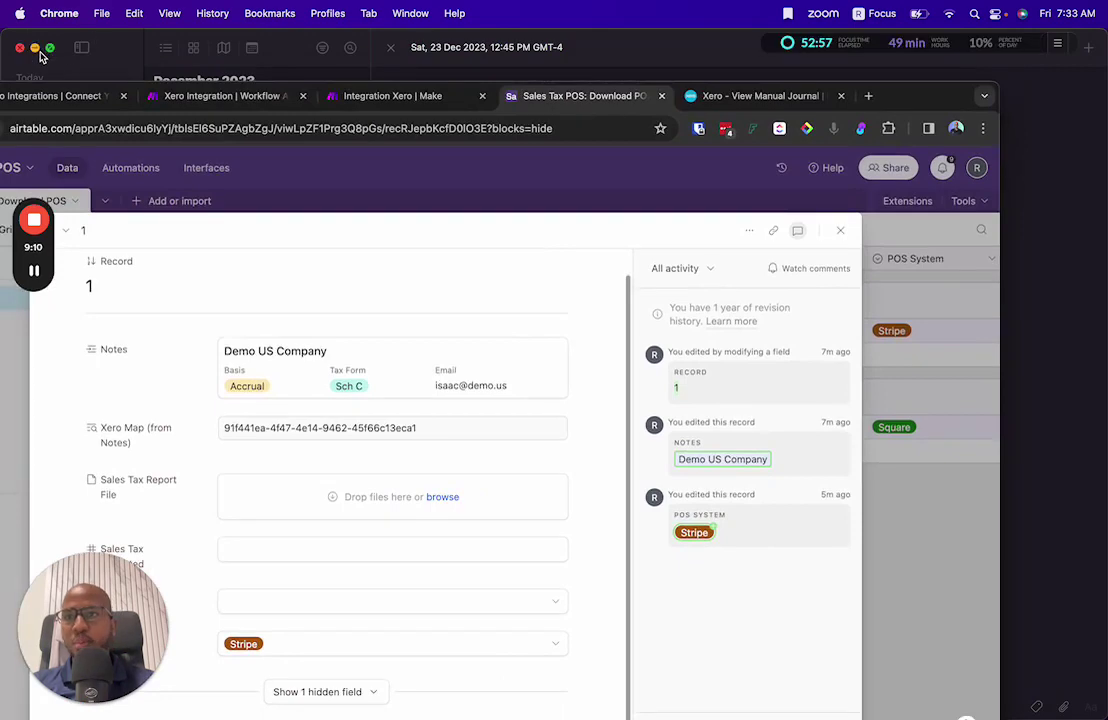
left_click(35, 48)
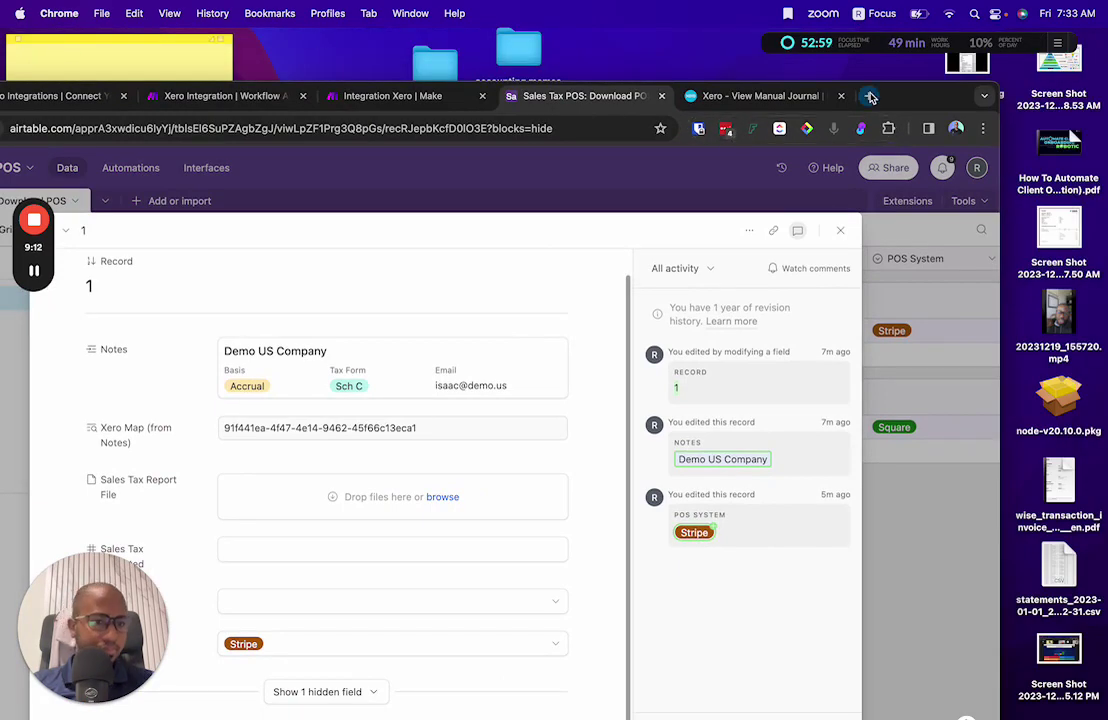
left_click_drag(871, 96, 746, 50)
left_click_drag(979, 78, 960, 1)
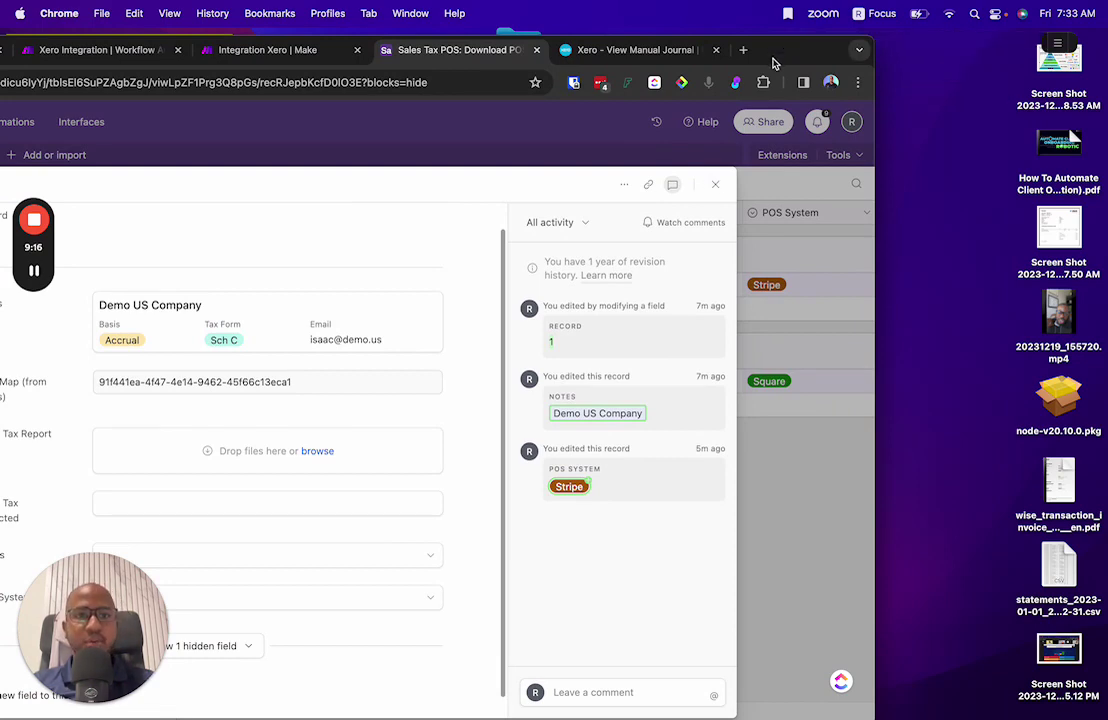
double_click(773, 60)
left_click_drag(690, 290, 455, 450)
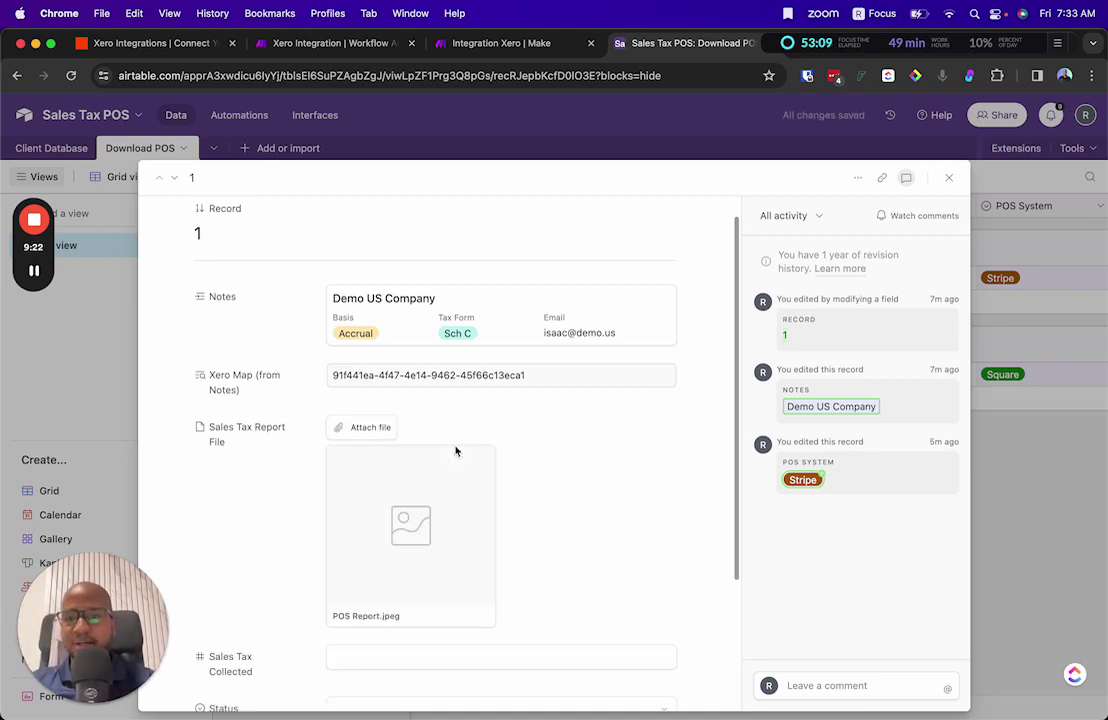
scroll(455, 448, "down", 2)
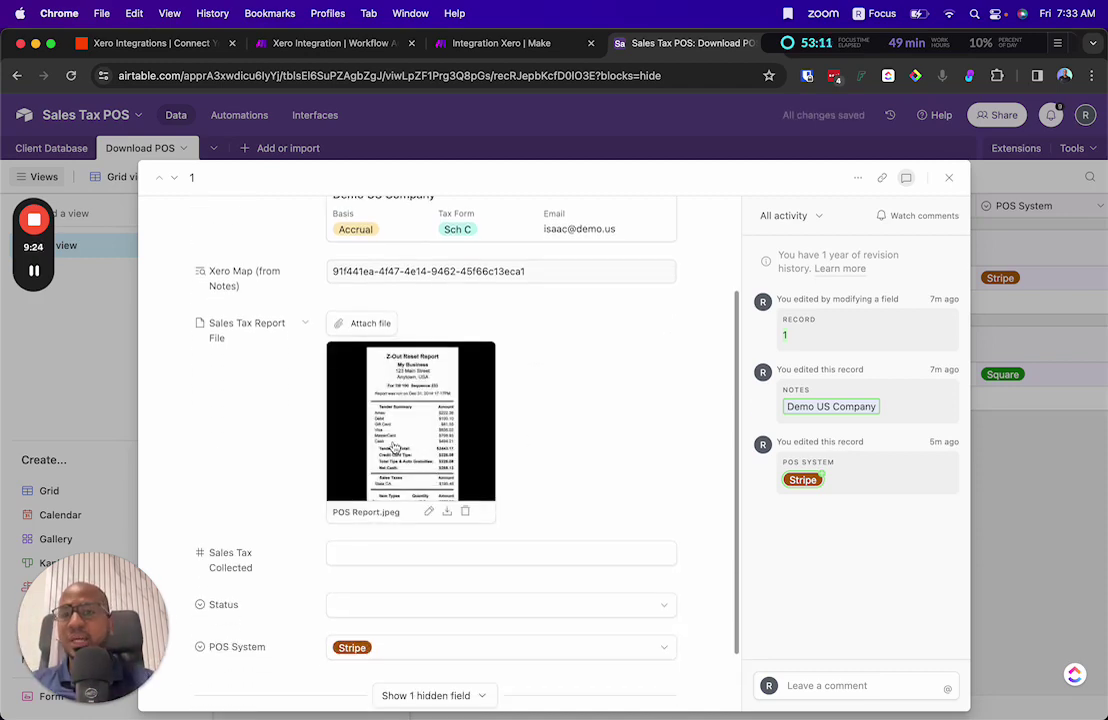
Step: Using the attached report's state sales tax amount, set the Stripe record's Sales Tax Collected to 195.5 and its Status to Done
left_click(389, 440)
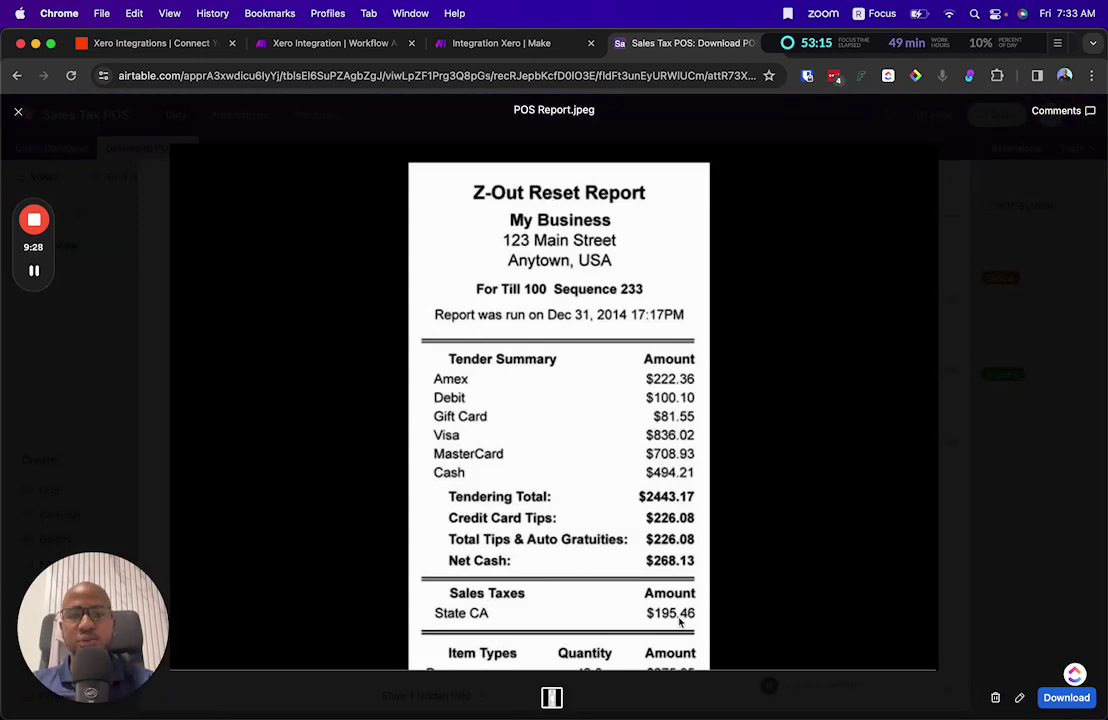
left_click(732, 621)
left_click(481, 552)
type("195.45")
scroll(476, 465, "down", 2)
left_click(457, 531)
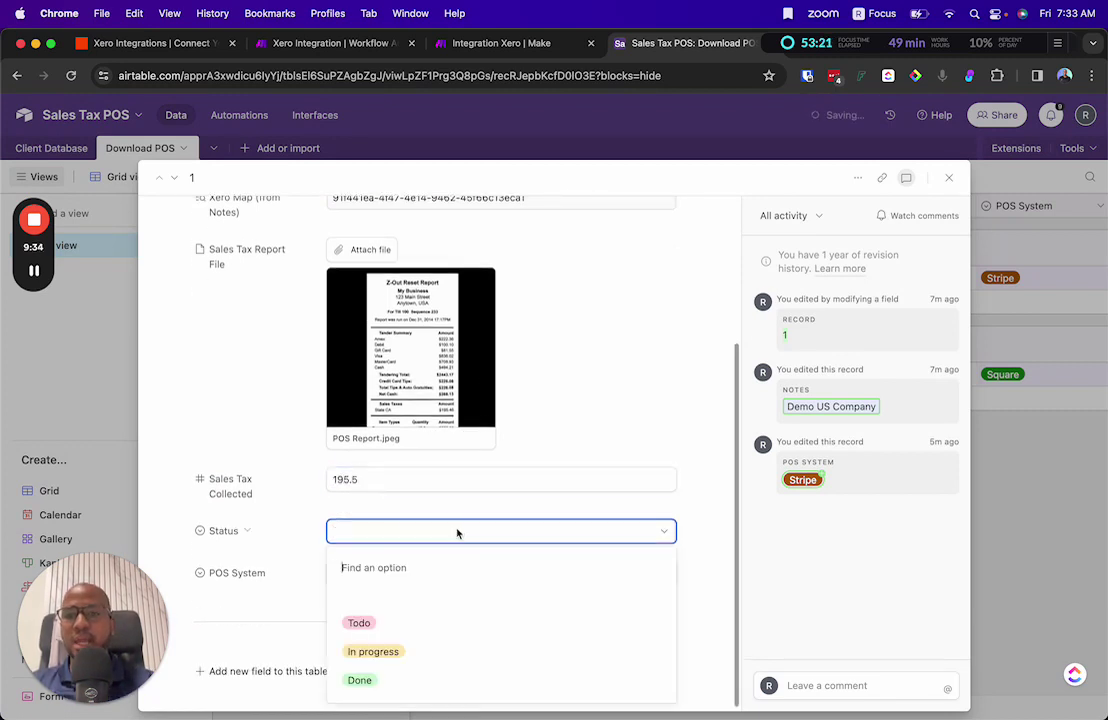
left_click(390, 680)
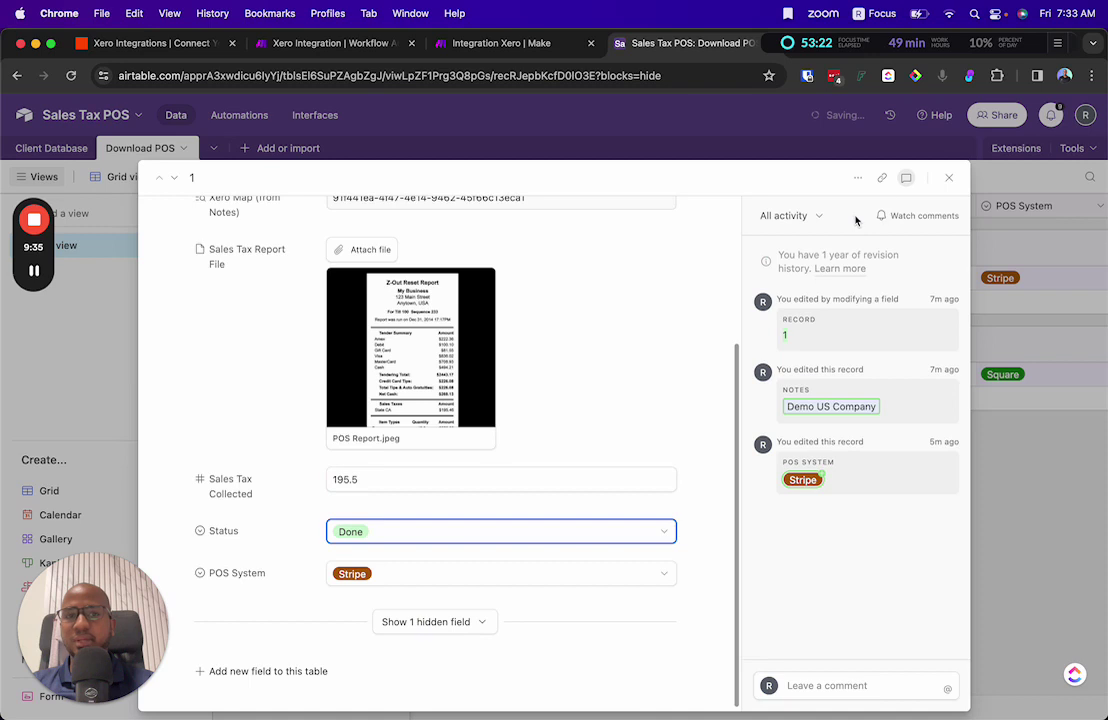
left_click(949, 177)
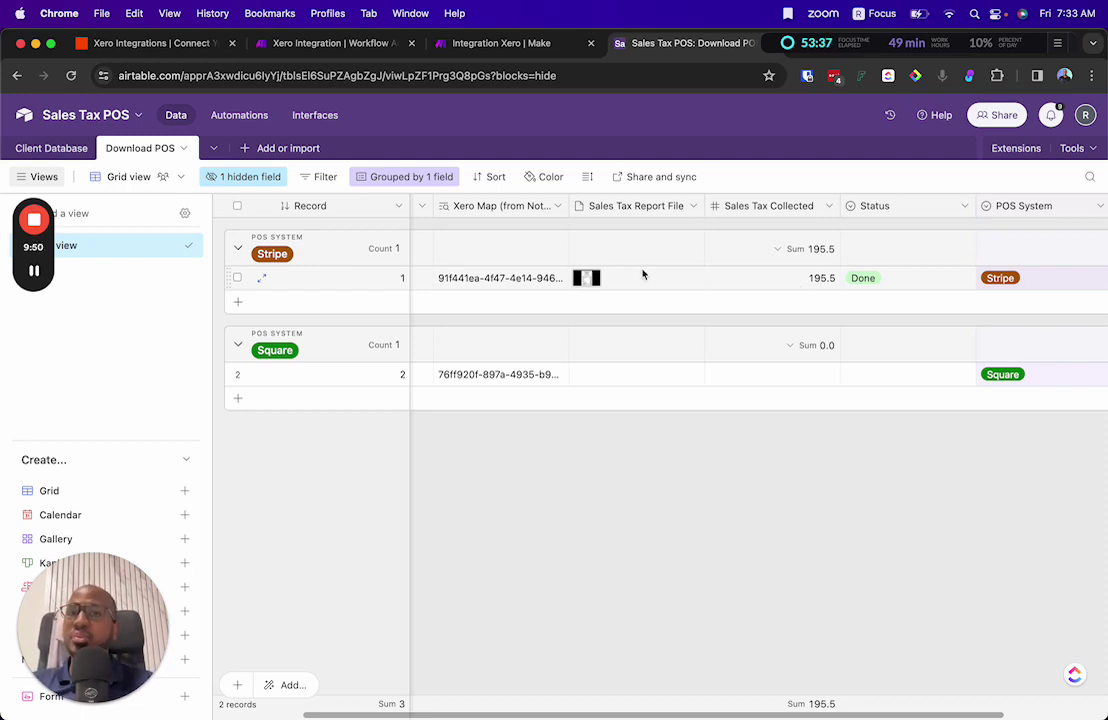
Step: Switch to Make and check the mapped account code behind Sales in the manual journal's first line
left_click(376, 44)
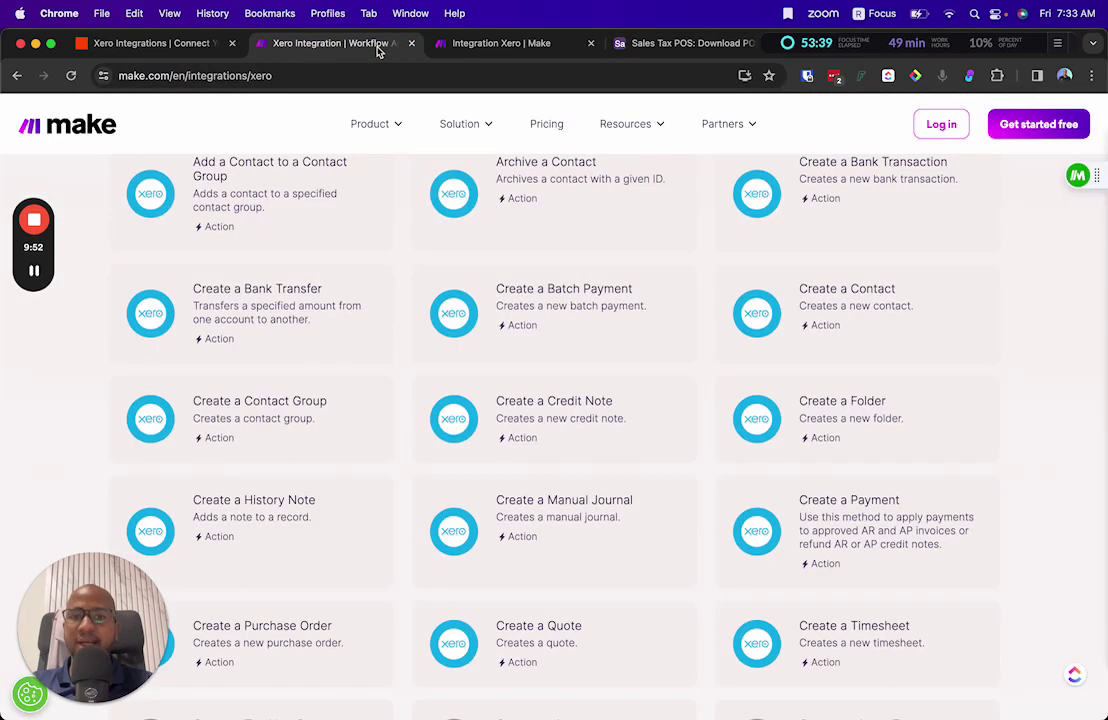
left_click(467, 40)
left_click(748, 343)
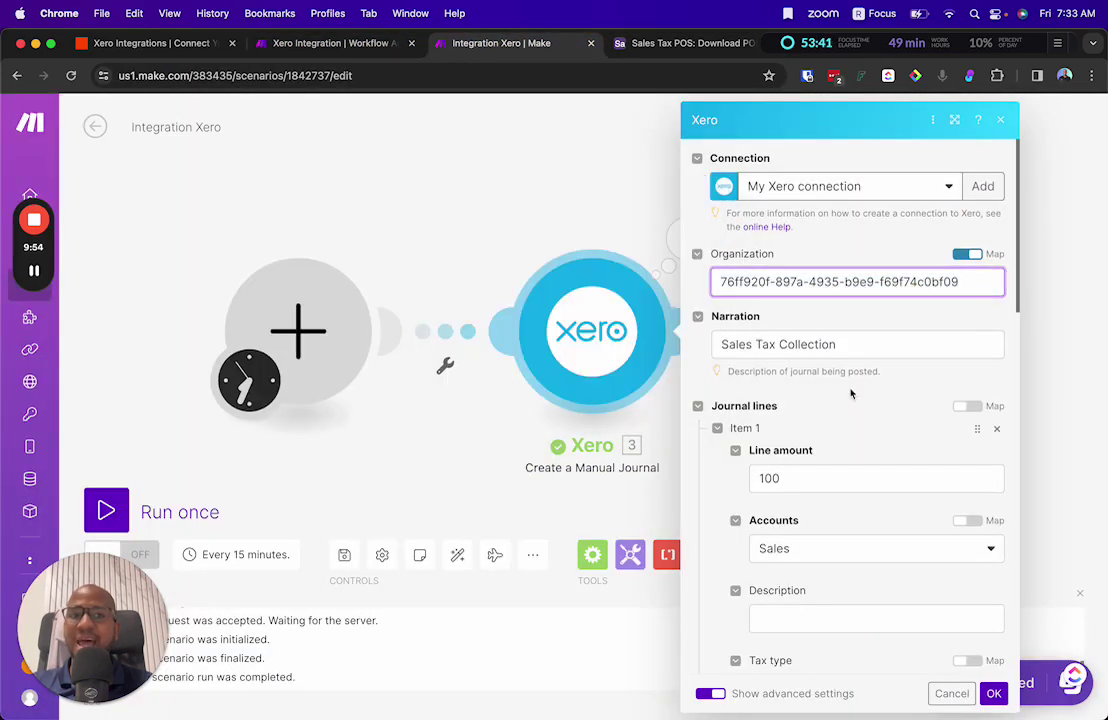
scroll(851, 393, "down", 2)
scroll(851, 393, "down", 2)
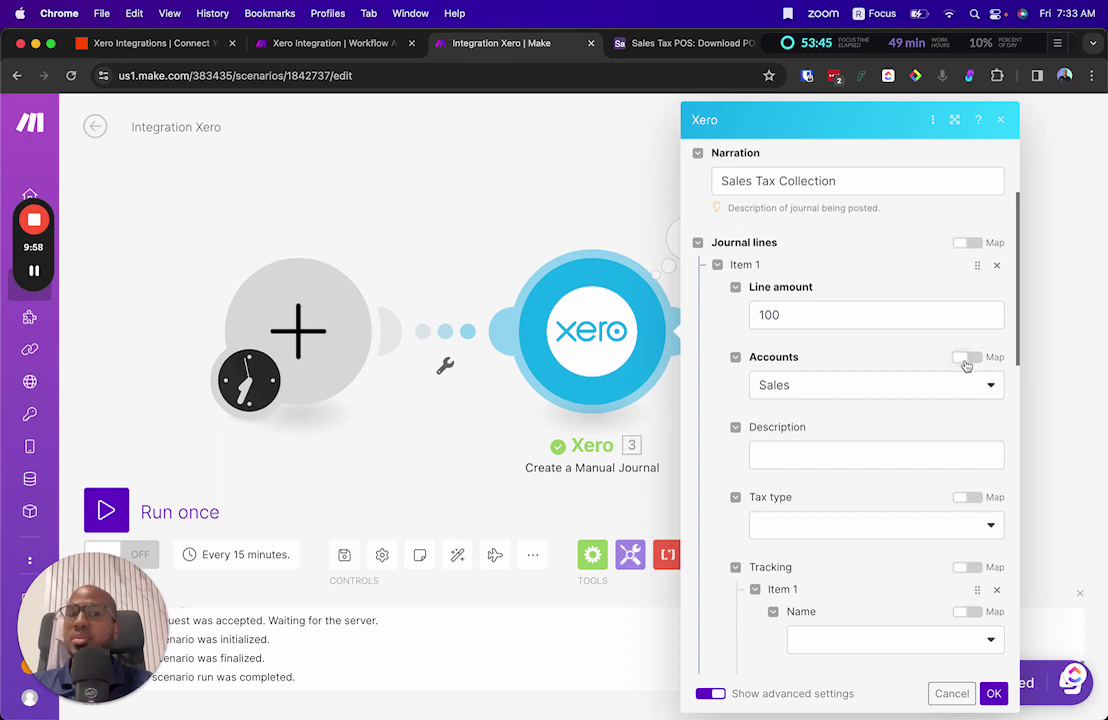
left_click(964, 360)
left_click(963, 360)
Step: Check the mapped account code behind Sales Tax in the manual journal's second line
scroll(900, 380, "down", 2)
left_click(967, 261)
left_click(967, 261)
scroll(897, 380, "down", 4)
left_click(970, 390)
left_click(972, 390)
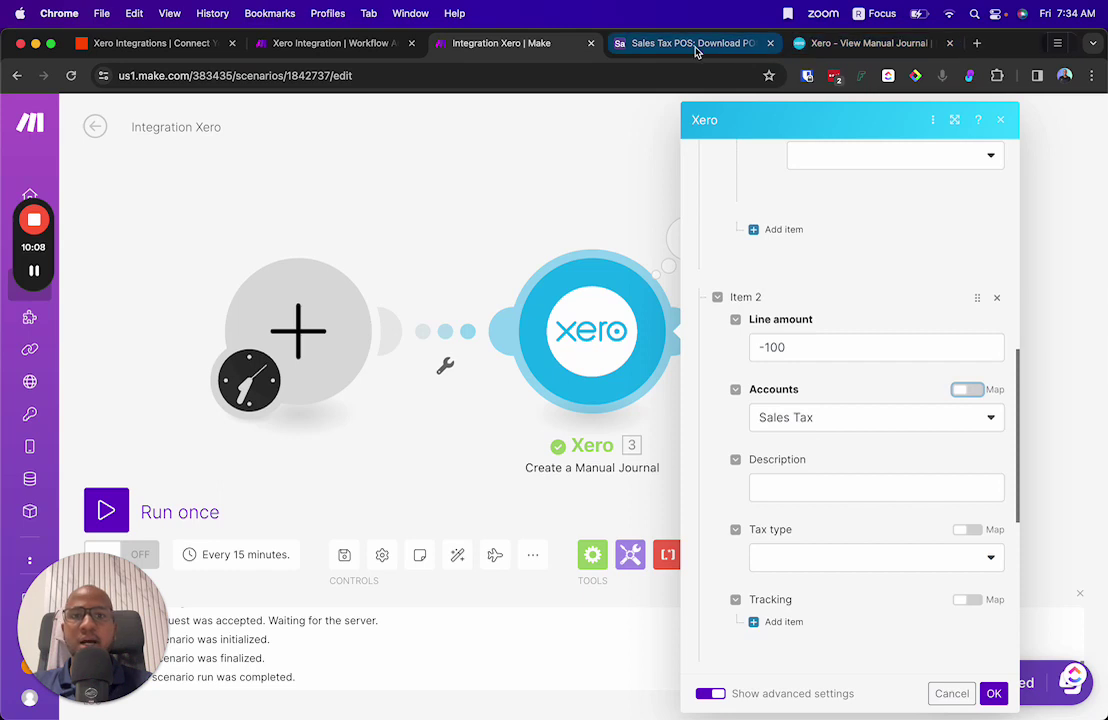
Step: Switch to Airtable and create a Number field named Debit Account in Download POS with a default value of 400
scroll(722, 448, "right", 3)
left_click(1016, 210)
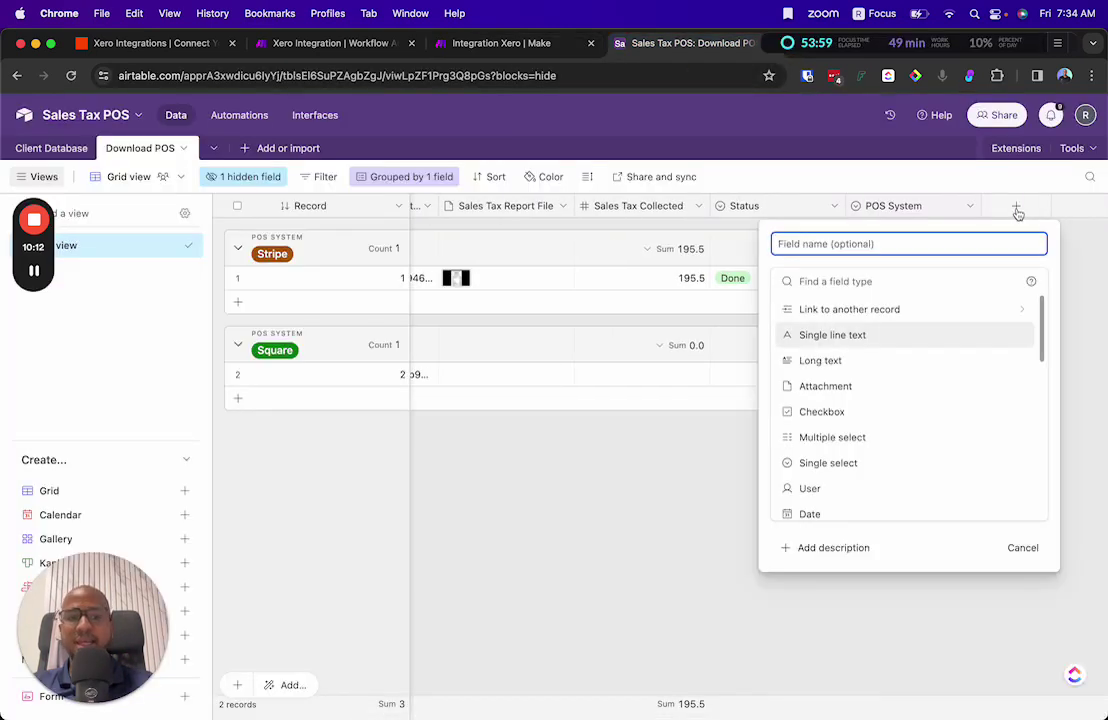
type("Num")
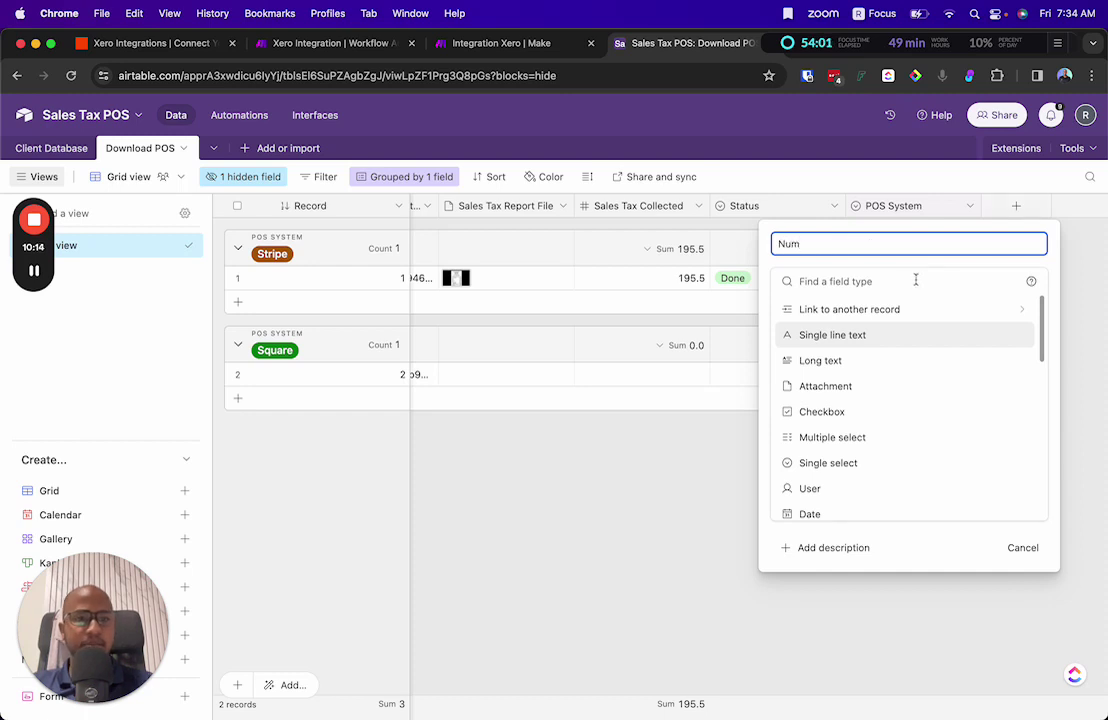
key("BackSpace")
key("BackSpace")
key("BackSpace")
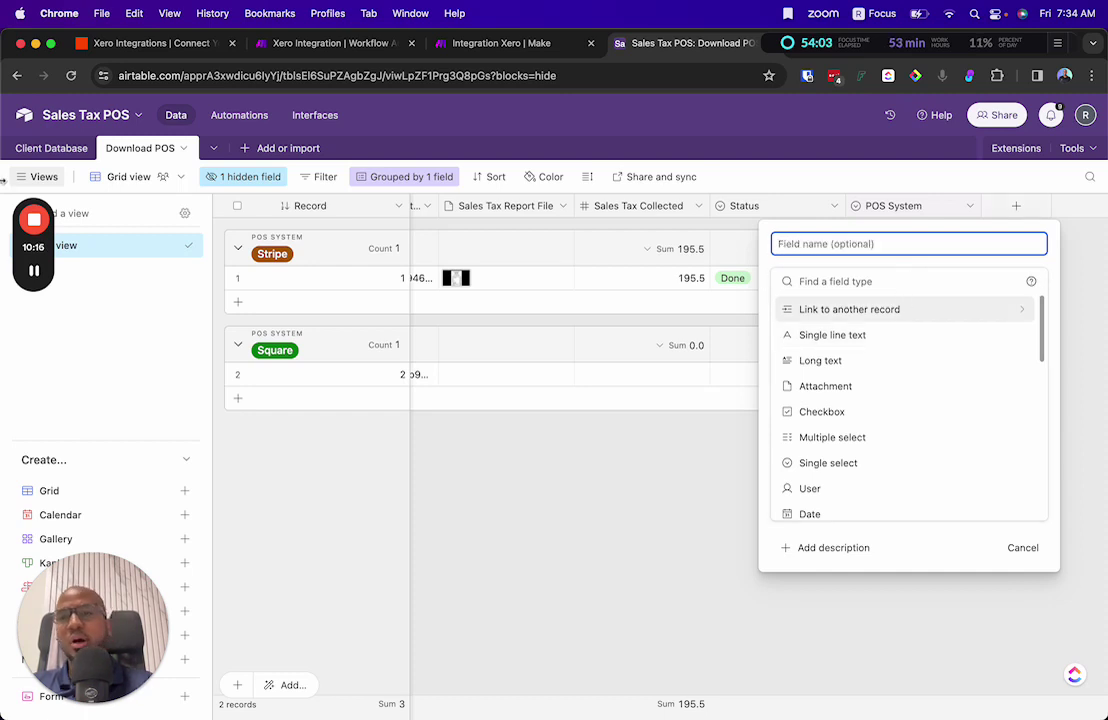
mouse_move(42, 268)
left_click(37, 270)
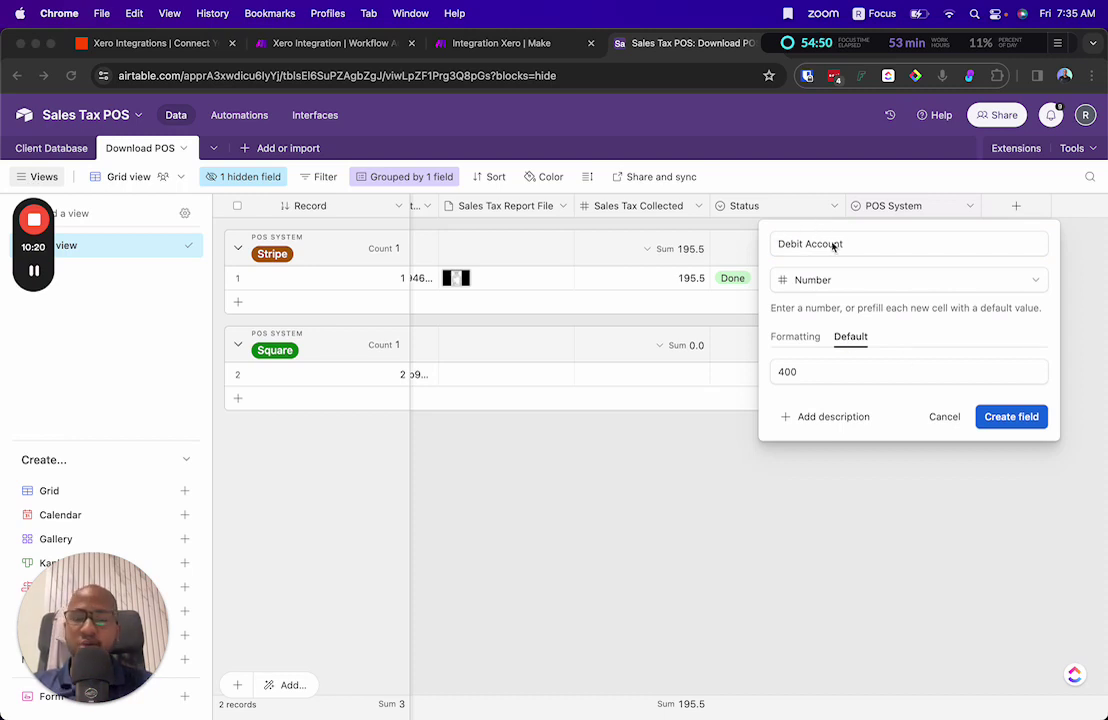
left_click(810, 367)
left_click(1011, 416)
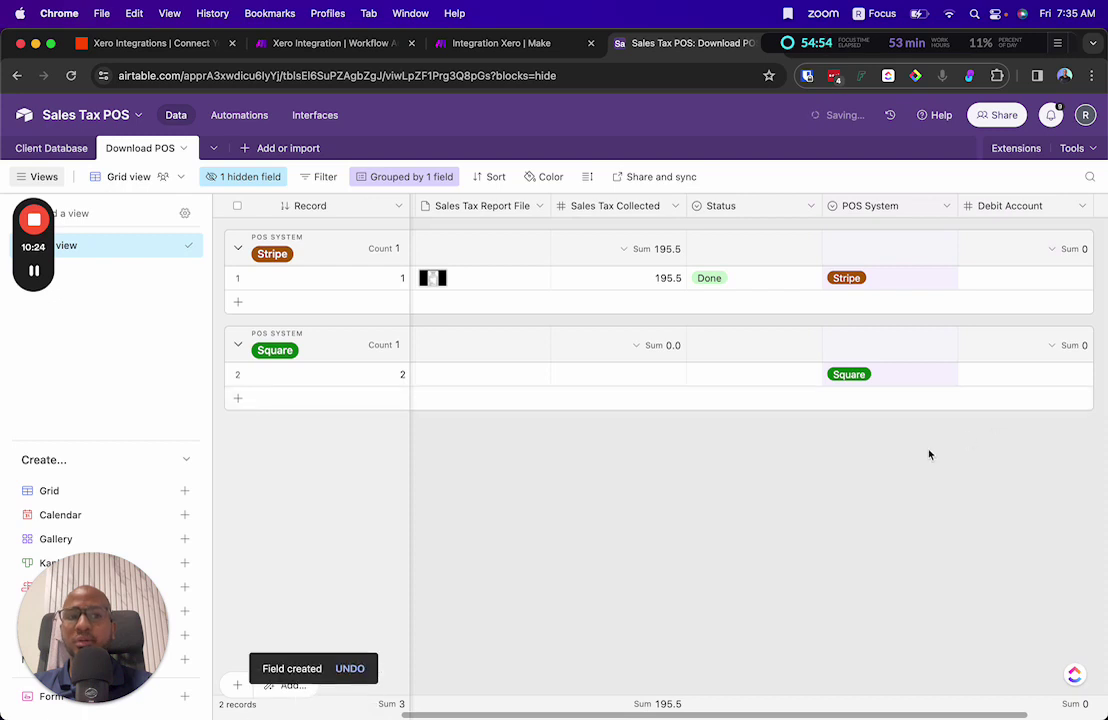
Step: Add a test record to the Stripe group to check the Debit Account default, then delete it
left_click(238, 301)
left_click(237, 302)
right_click(239, 304)
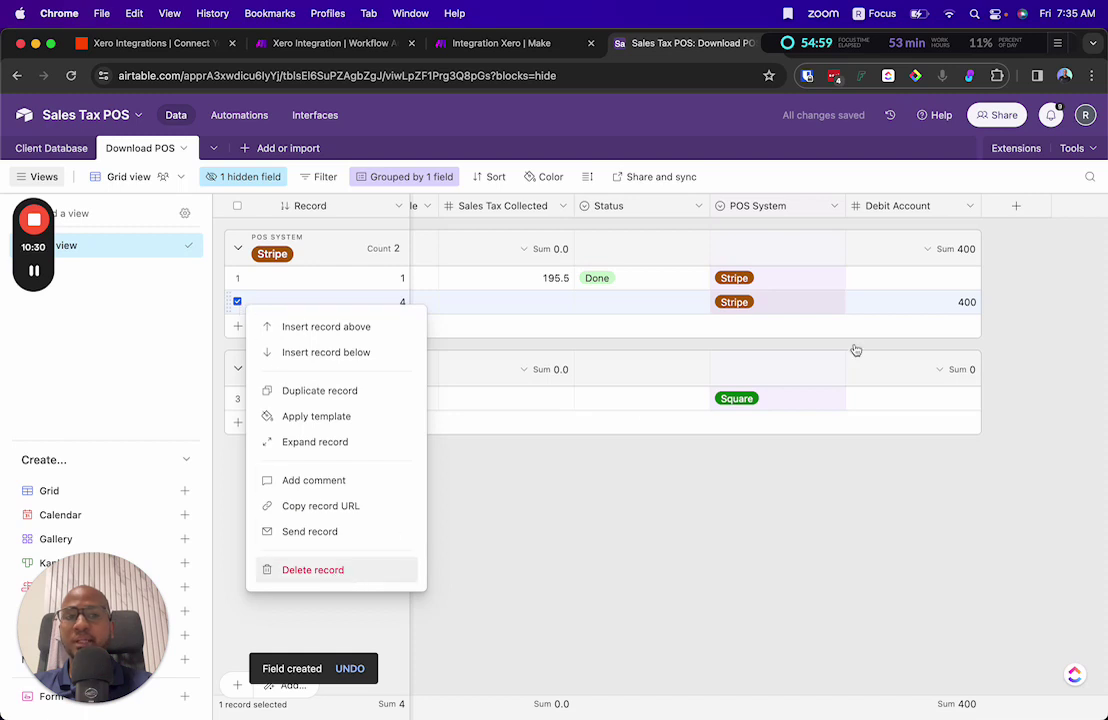
key("Return")
Step: Set Debit Account to 400 for the existing Stripe and Square records
left_click(960, 280)
type("400")
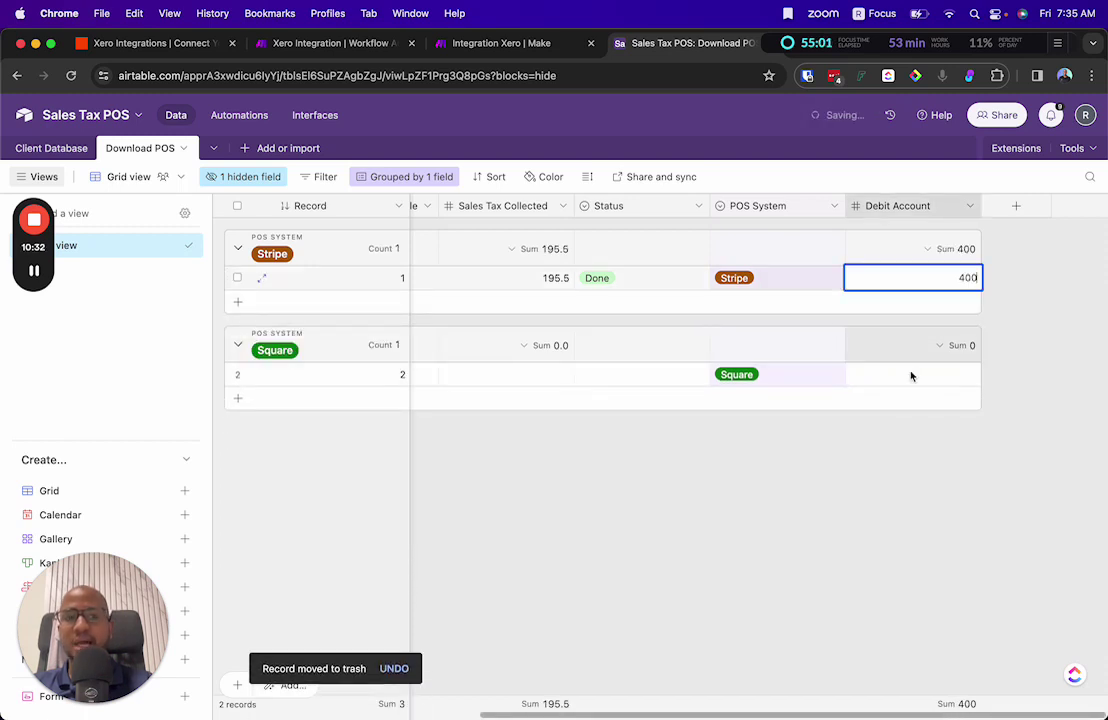
left_click(911, 376)
type("400")
left_click(873, 542)
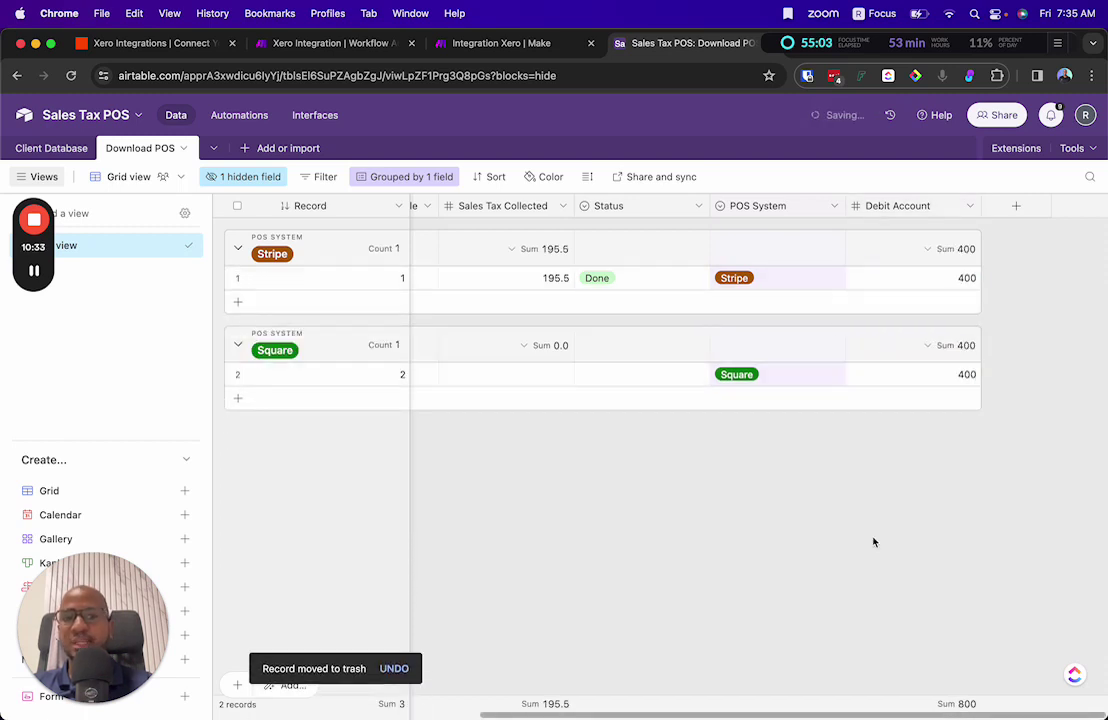
Step: Create a Number field named Credit Account in Download POS with 0 decimal places and a default value of 2240
left_click(1016, 206)
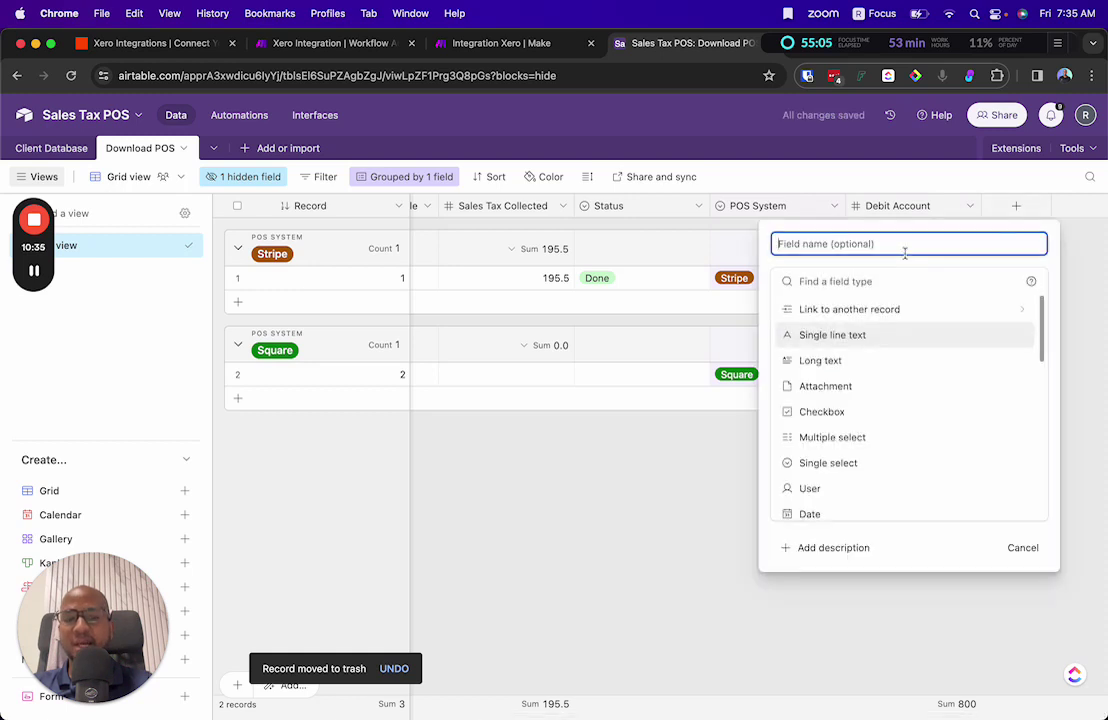
type("Credit Accoun")
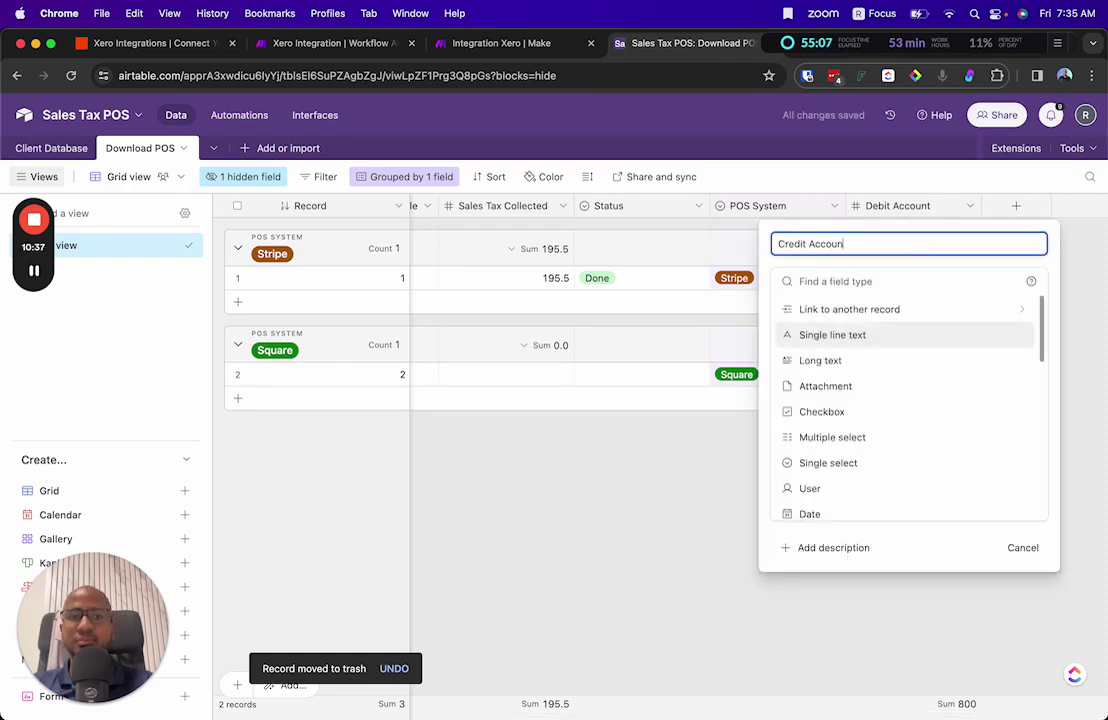
type("t")
left_click(852, 281)
type("num")
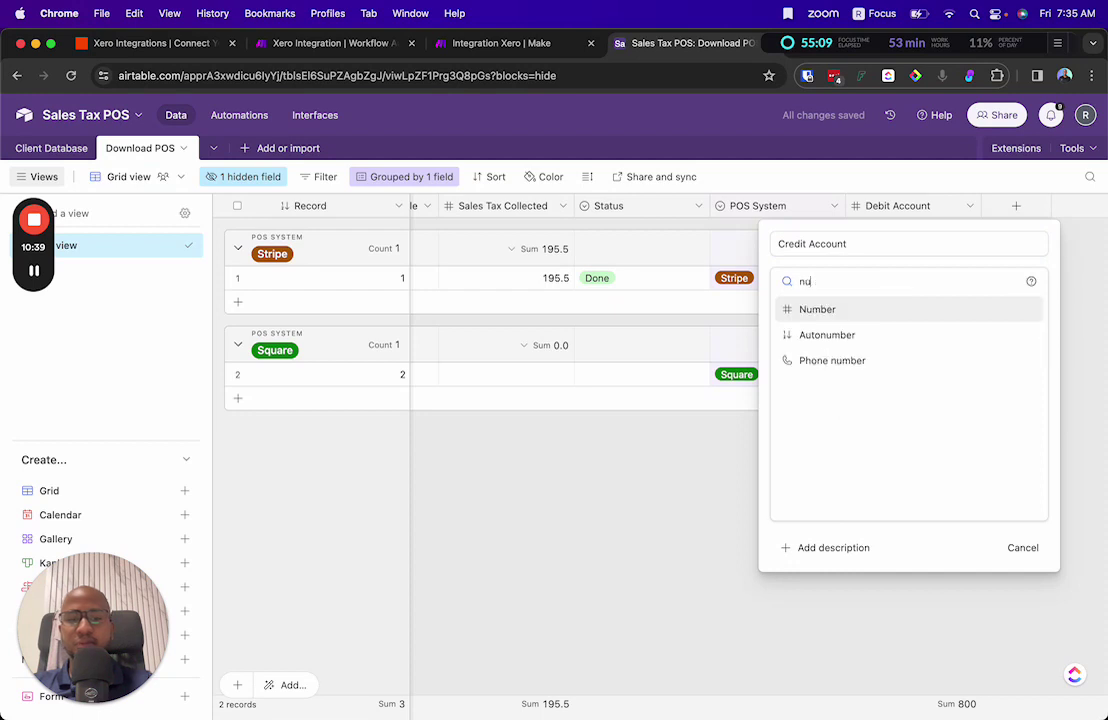
left_click(809, 309)
left_click(861, 447)
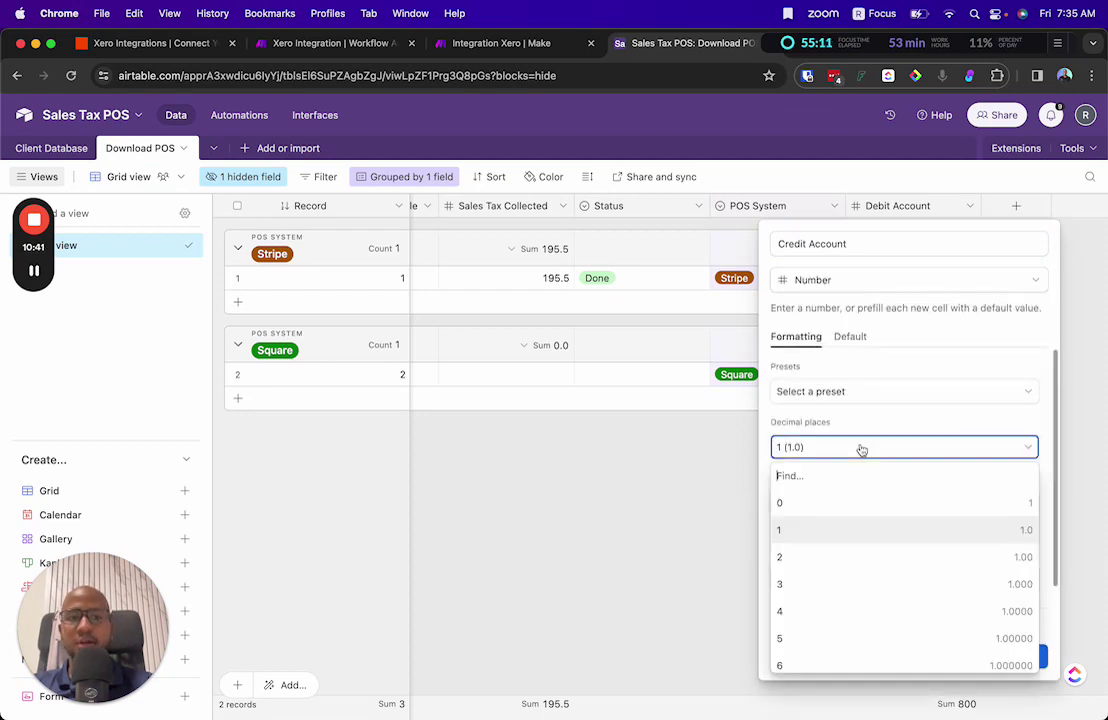
left_click(823, 503)
left_click(850, 336)
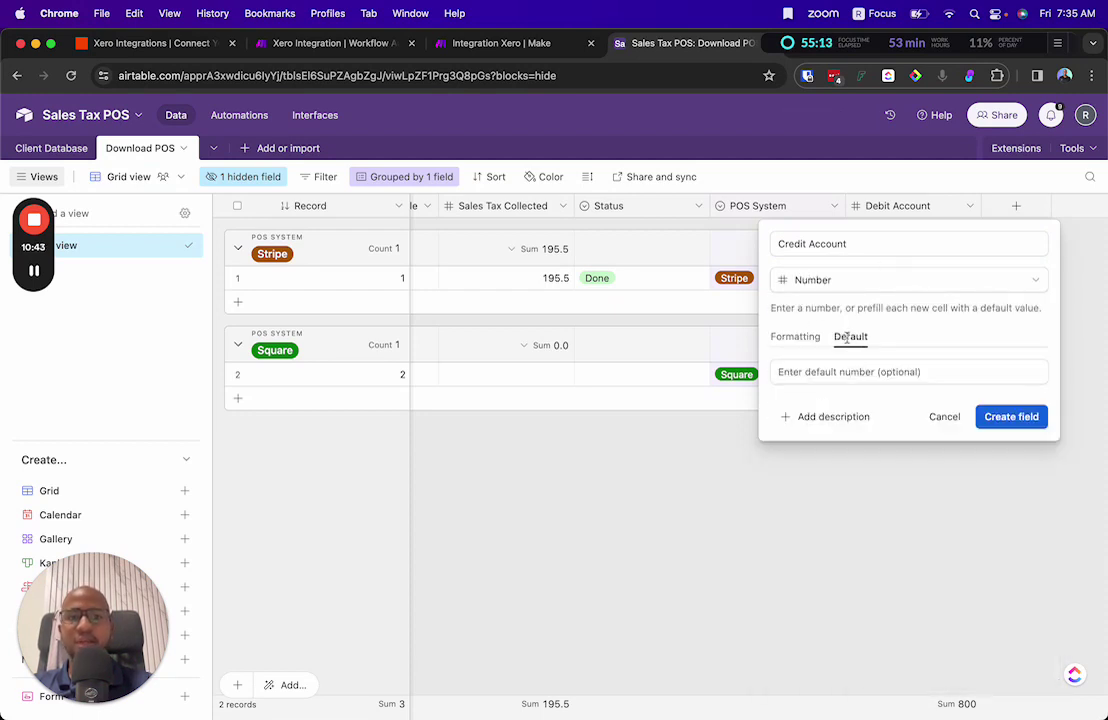
left_click(856, 372)
type("2240")
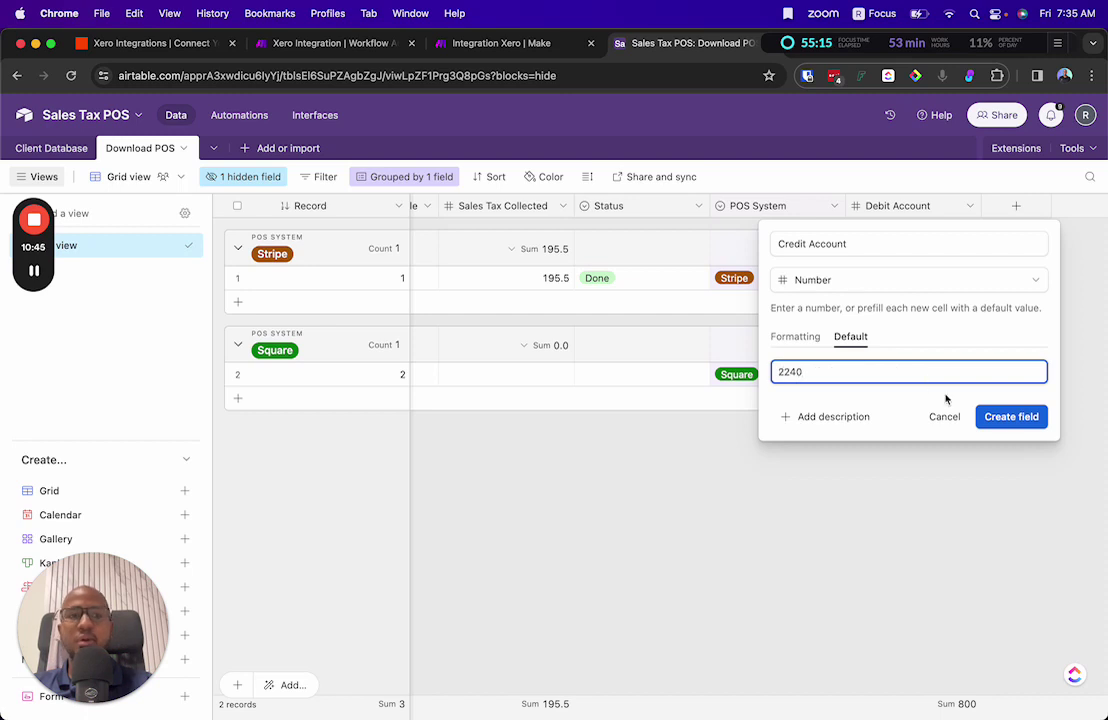
left_click(1009, 416)
Step: Switch to Make and recheck the mapped code of the Sales Tax account in journal item 2
left_click(485, 43)
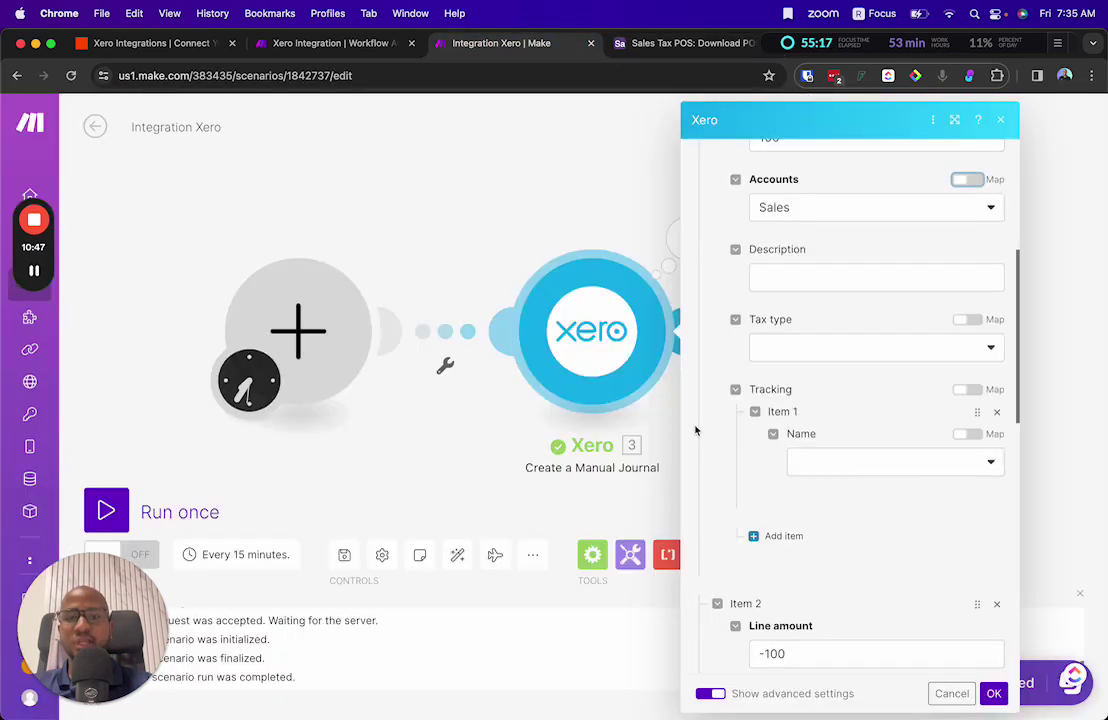
scroll(950, 373, "up", 3)
scroll(932, 386, "down", 10)
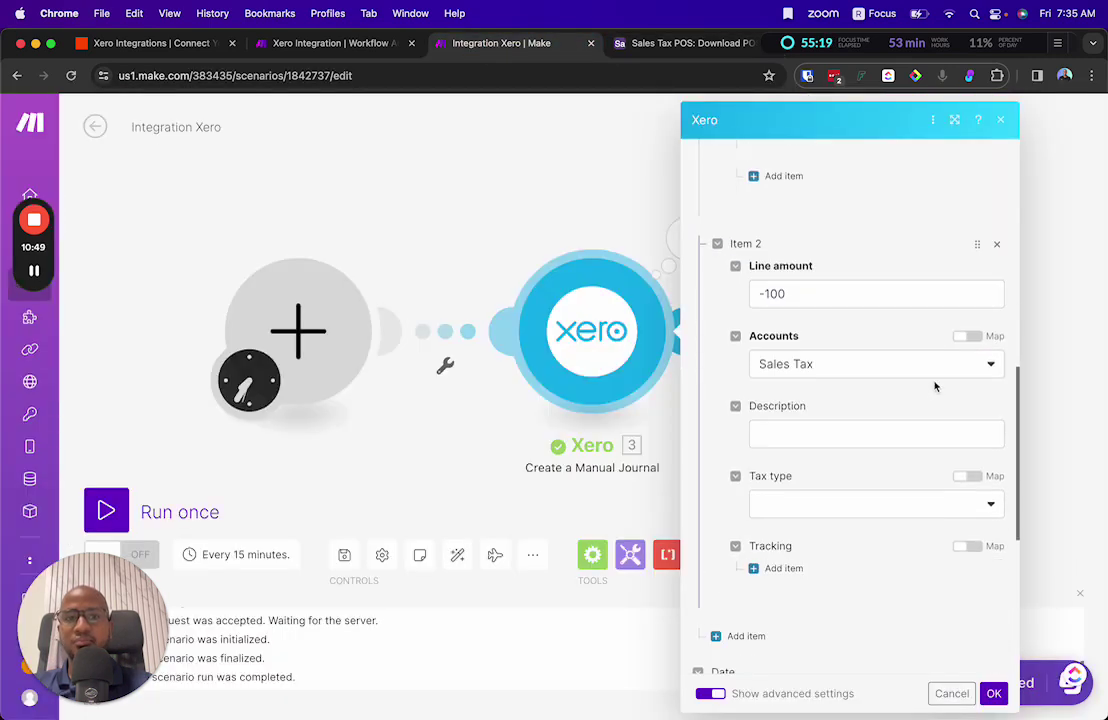
left_click(966, 336)
left_click(964, 337)
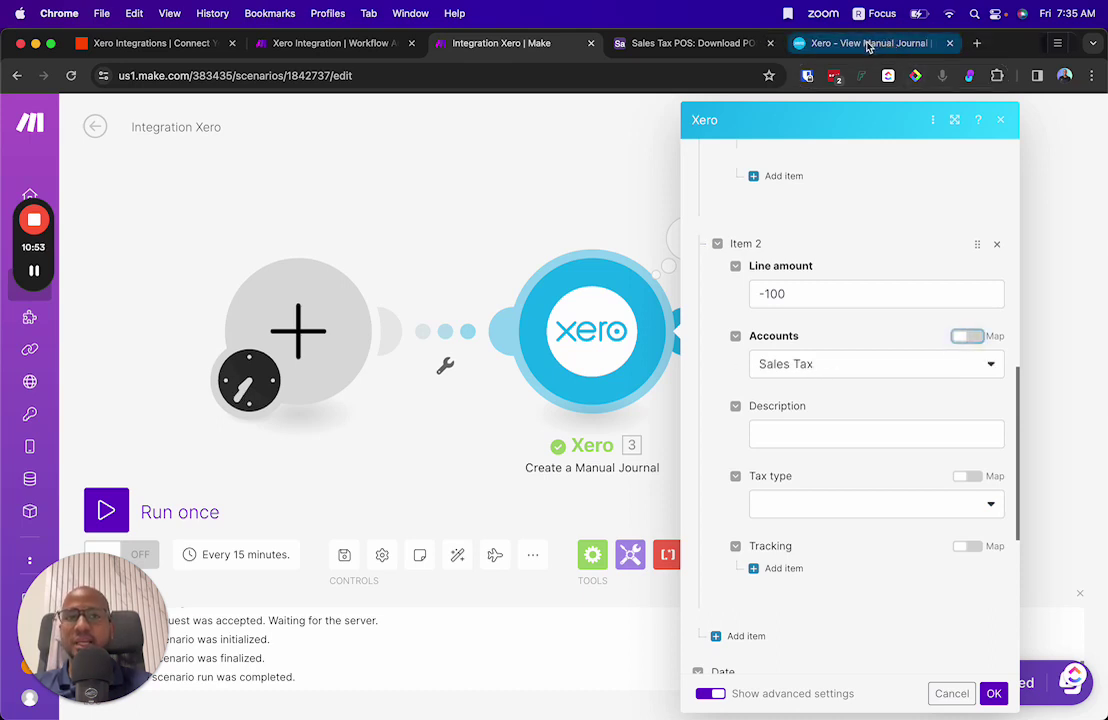
Step: Return to Airtable and set Credit Account to 2240 for the Stripe and Square records
left_click(700, 44)
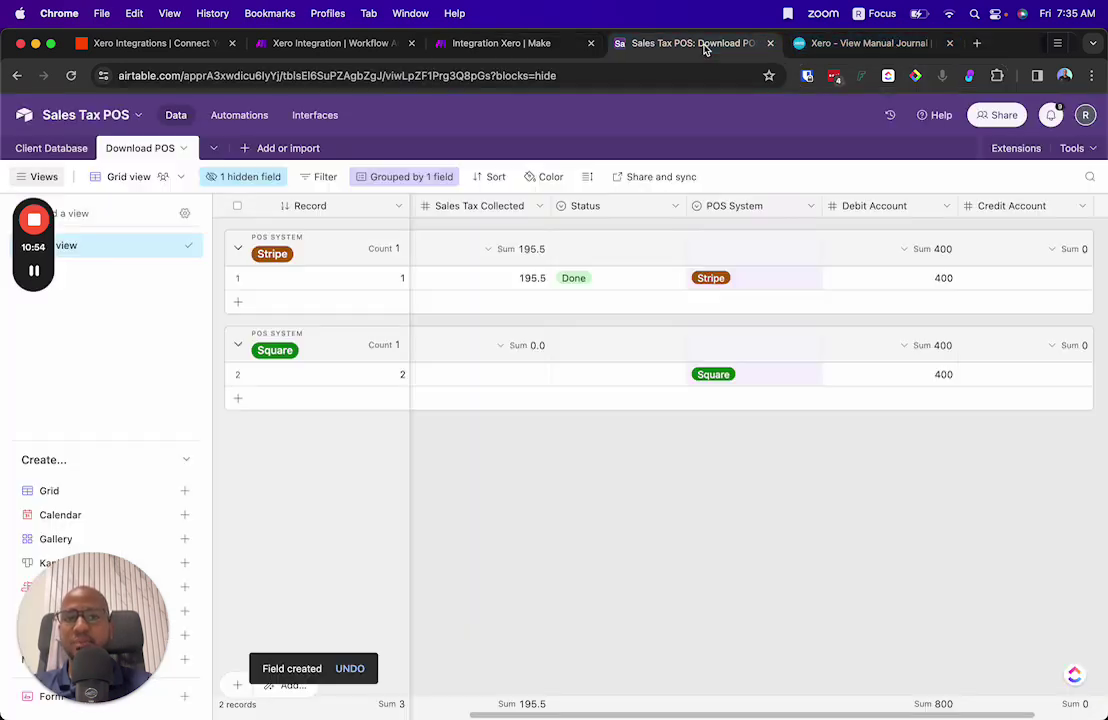
left_click(1043, 282)
type("2240")
left_click(1046, 378)
type("2240")
Step: Add a test record to the Stripe group to check both account defaults, then delete it
left_click(238, 301)
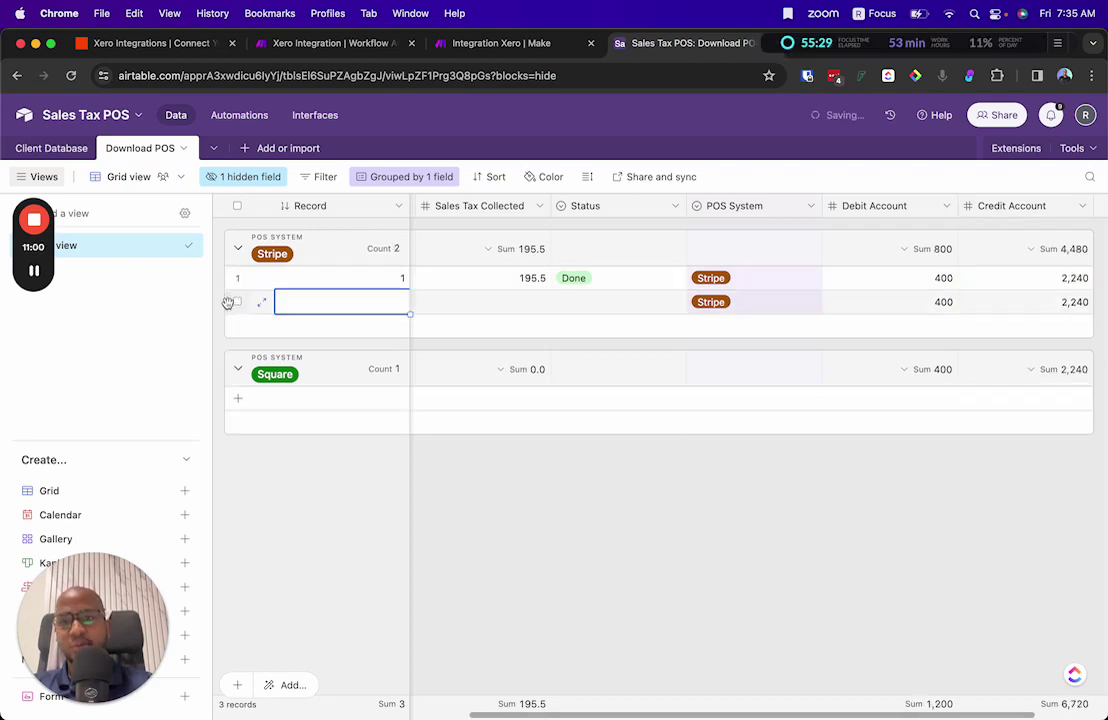
left_click(237, 302)
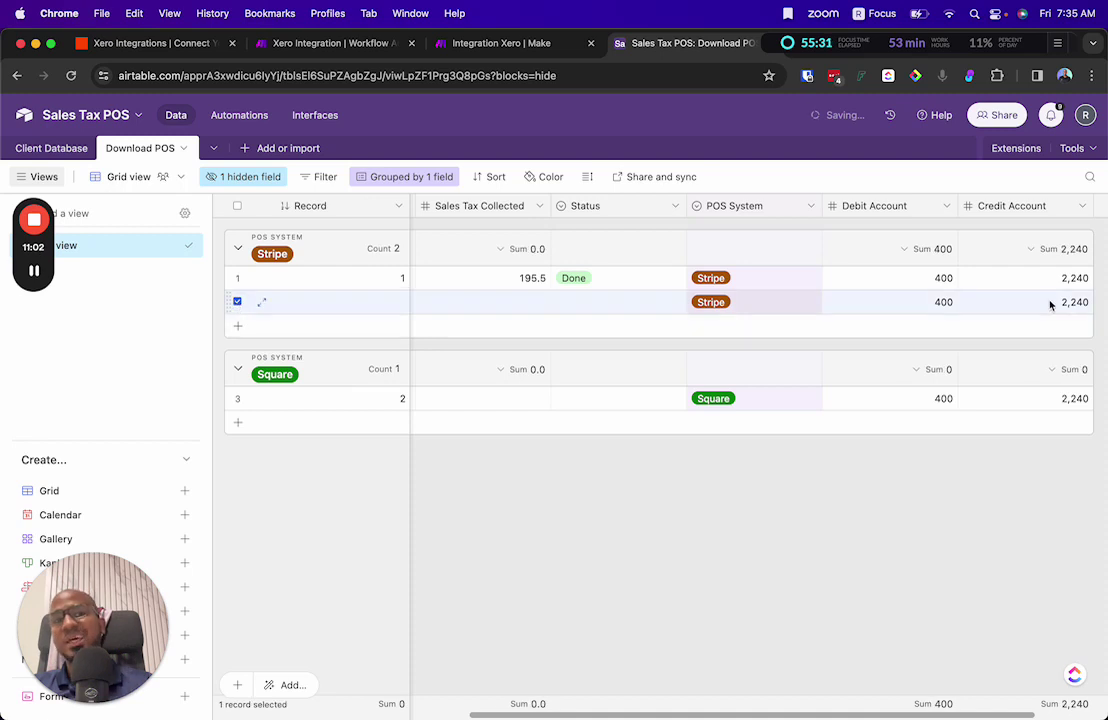
right_click(238, 304)
left_click(299, 568)
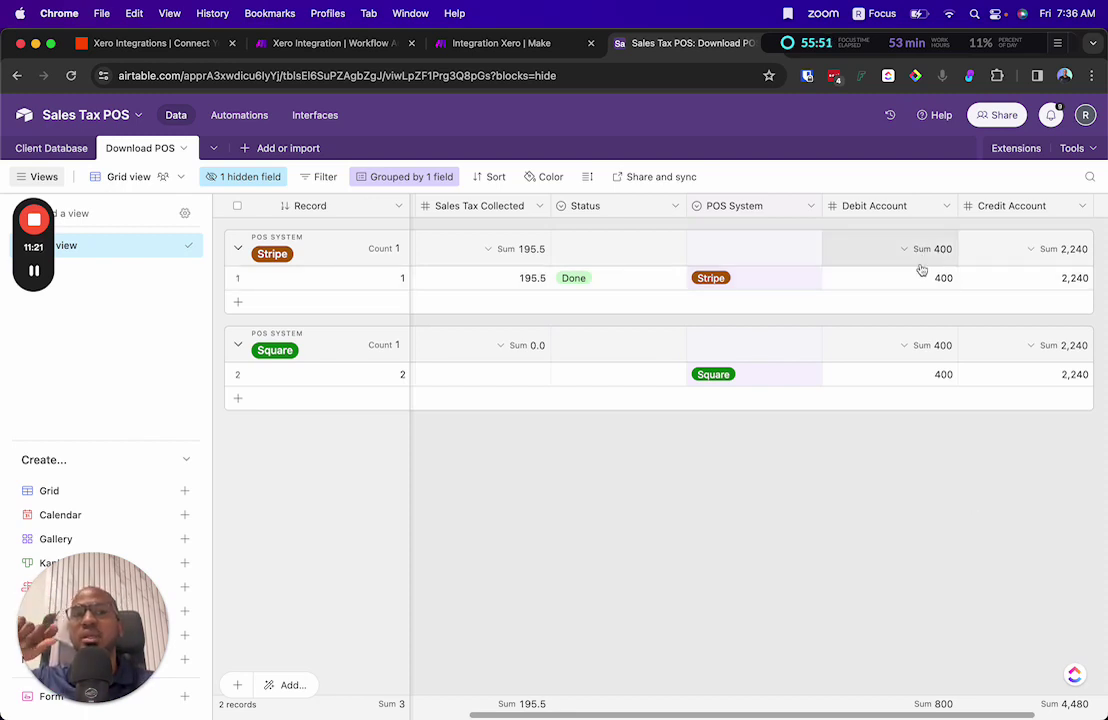
left_click(637, 285)
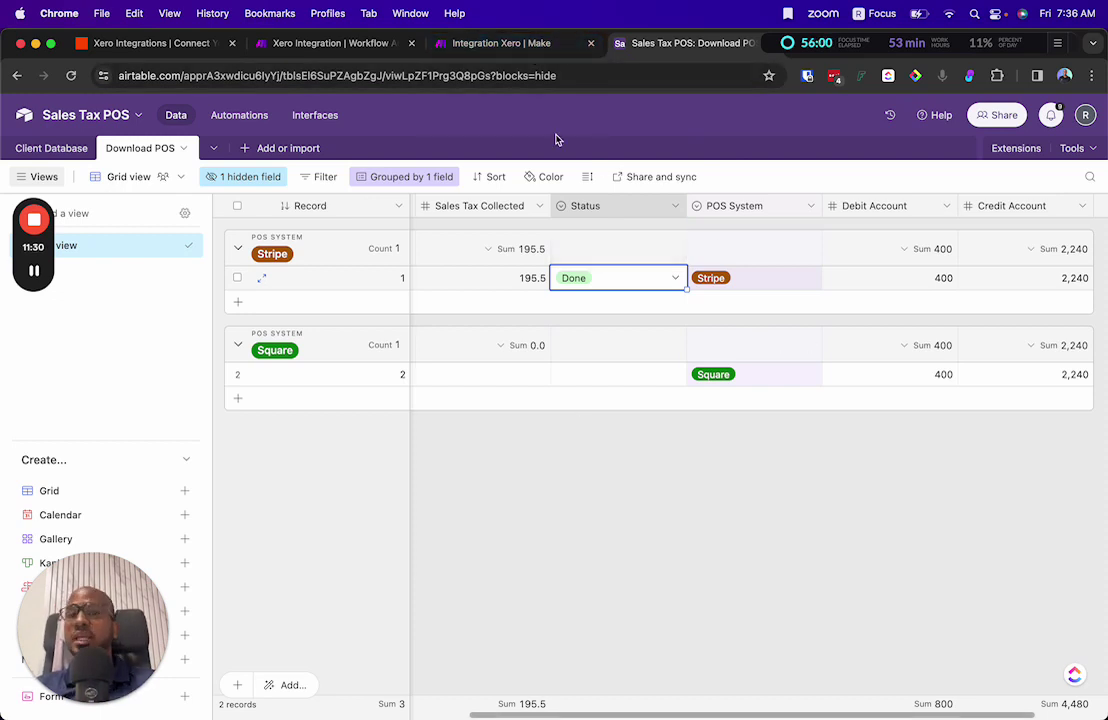
left_click(484, 50)
left_click(675, 43)
scroll(505, 339, "left", 5)
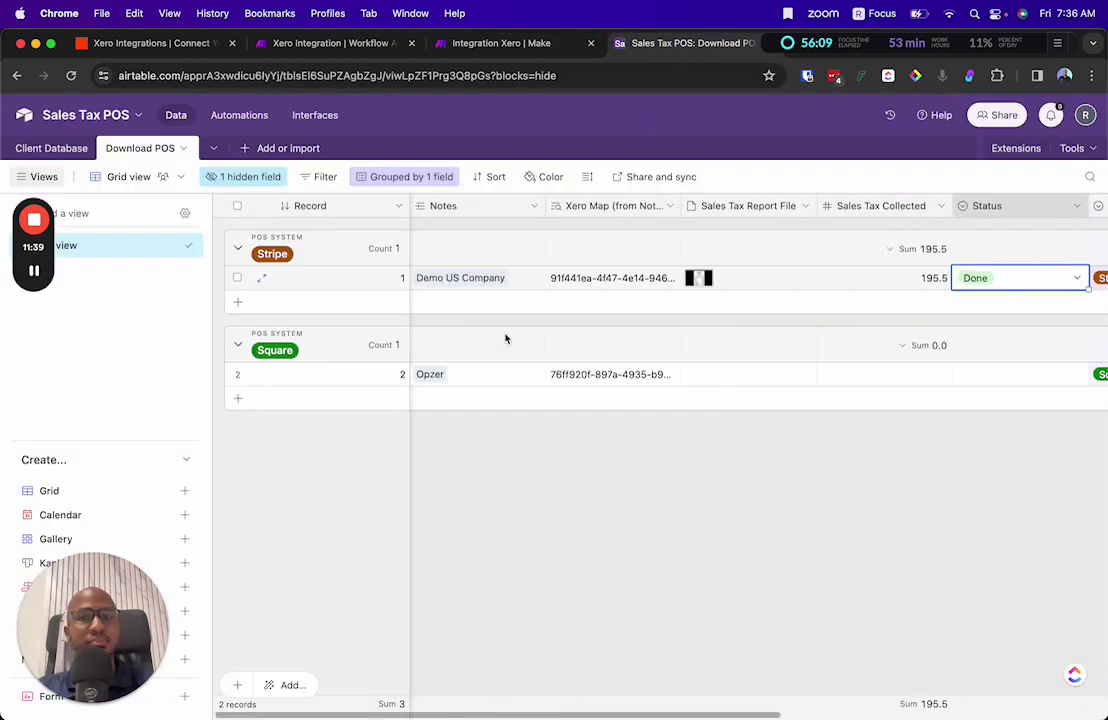
scroll(505, 339, "right", 5)
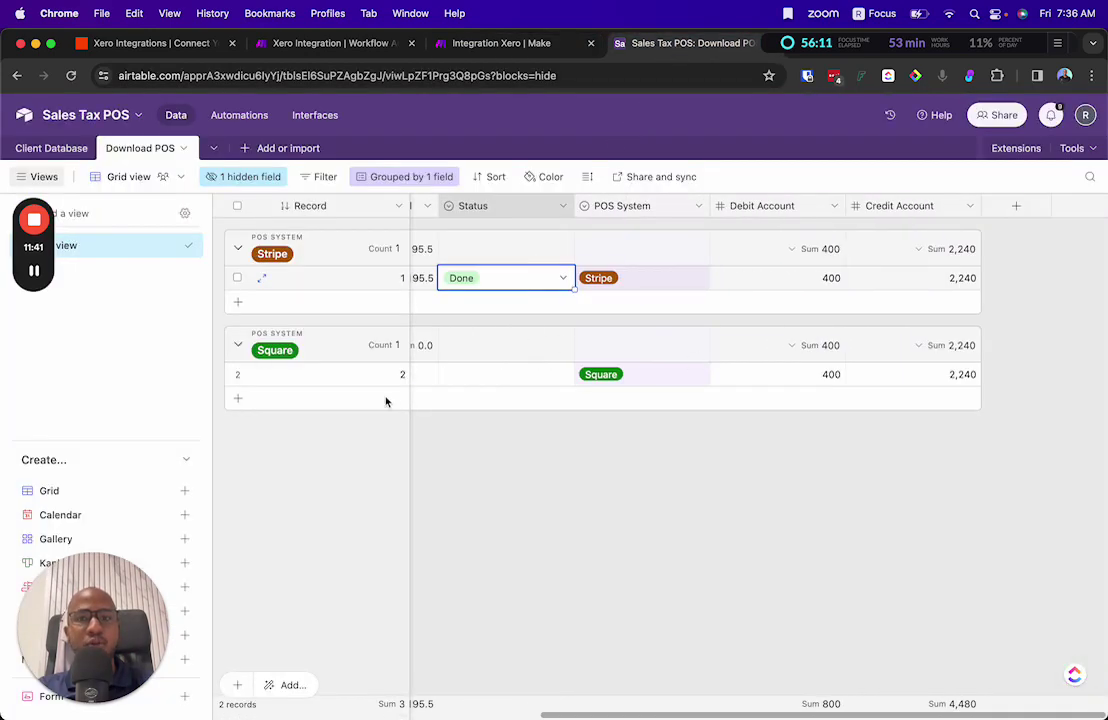
Step: Switch to the Make scenario and add an Airtable Watch Records module as the trigger before the Xero module
left_click(522, 47)
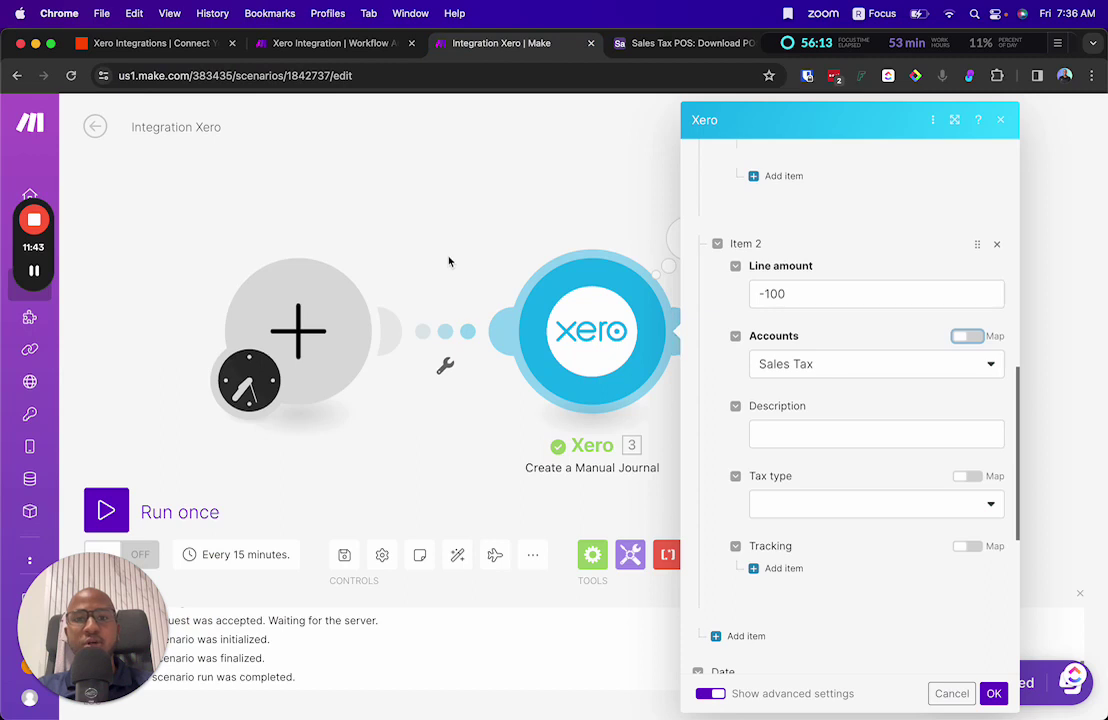
left_click(449, 262)
left_click(333, 318)
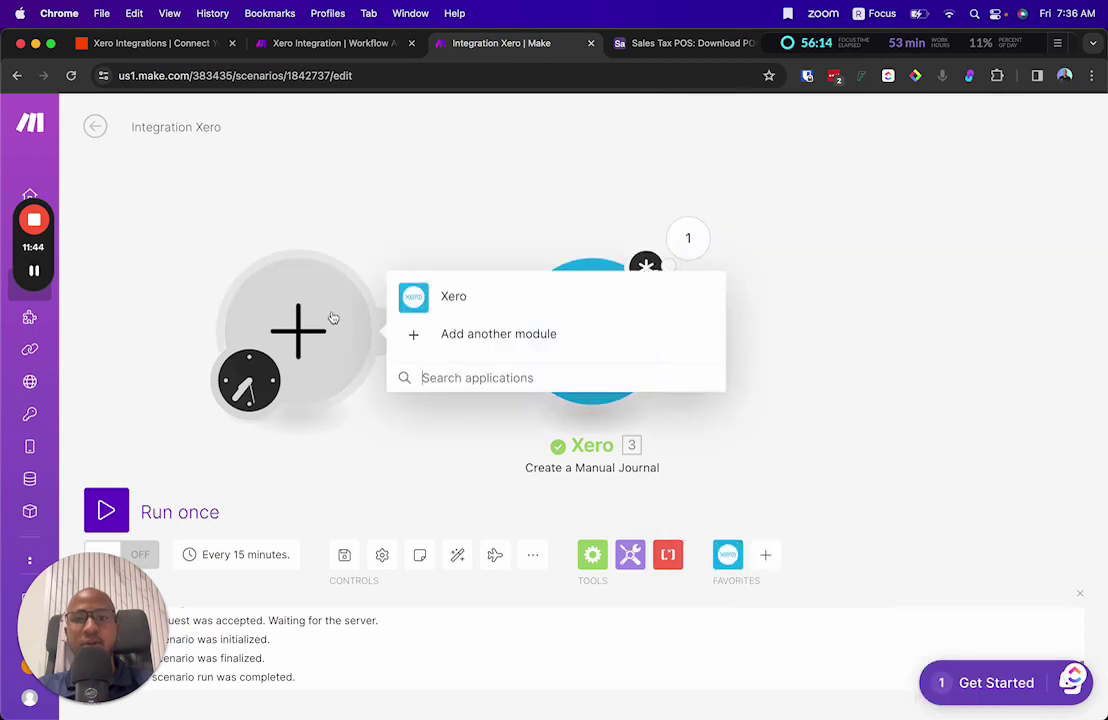
left_click(502, 335)
type("airtabl")
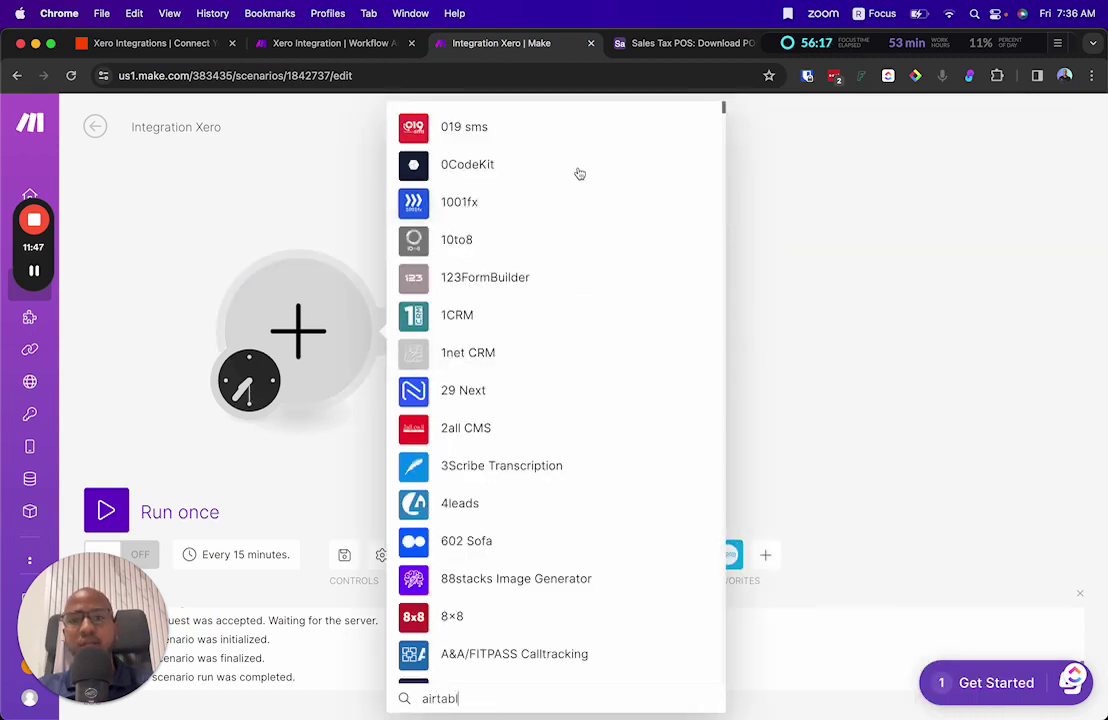
left_click(468, 300)
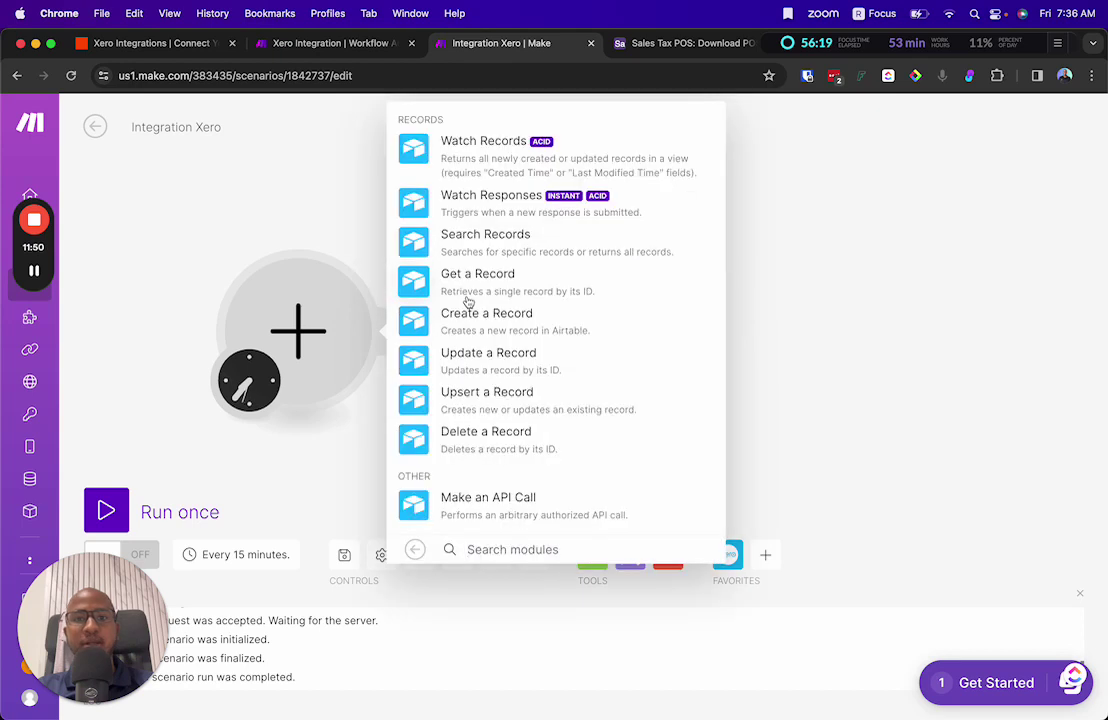
left_click(586, 158)
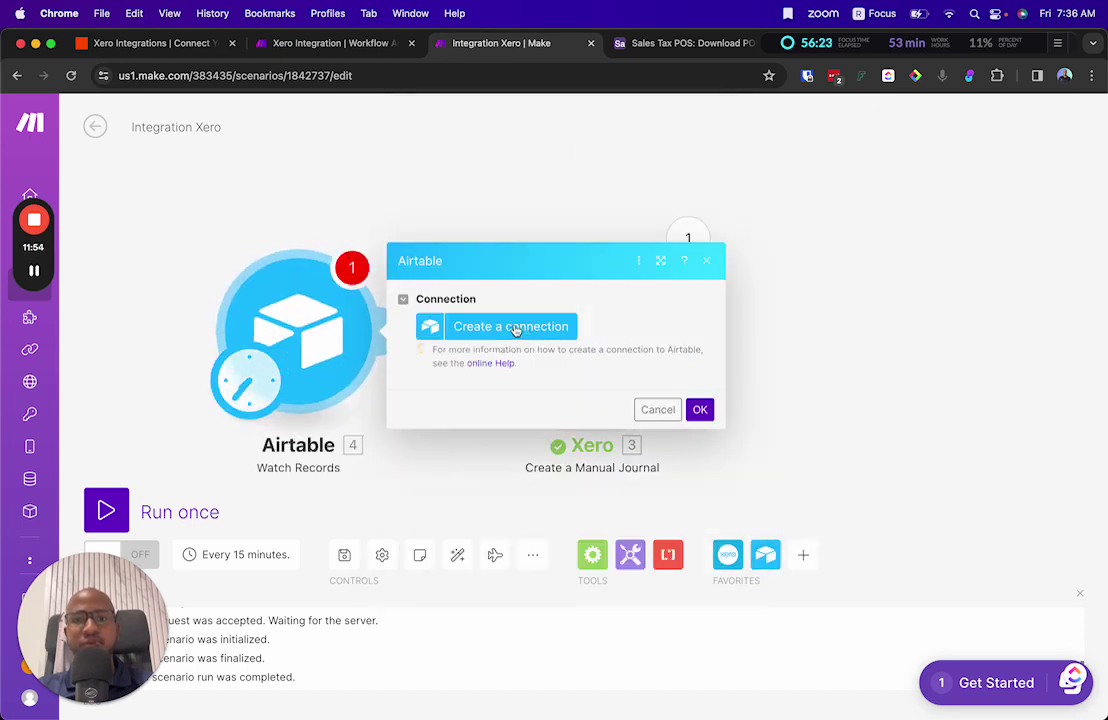
Step: Create a new connection for the Airtable module with the connection type Airtable OAuth and start its authorization
left_click(515, 330)
left_click(710, 326)
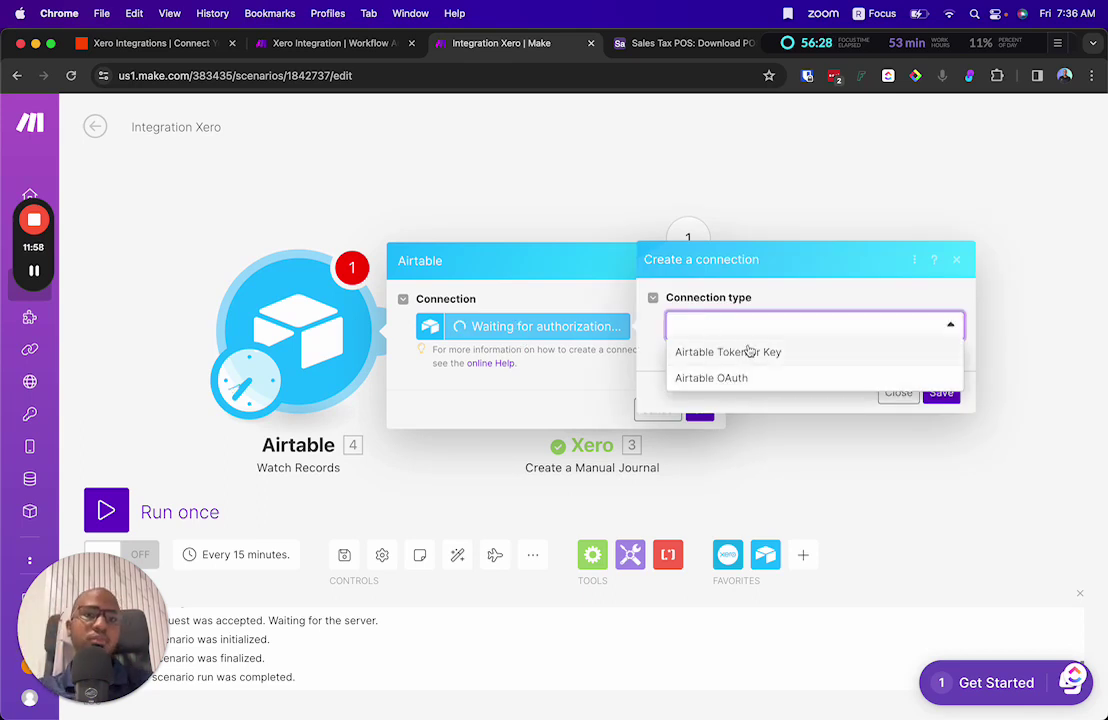
left_click(748, 352)
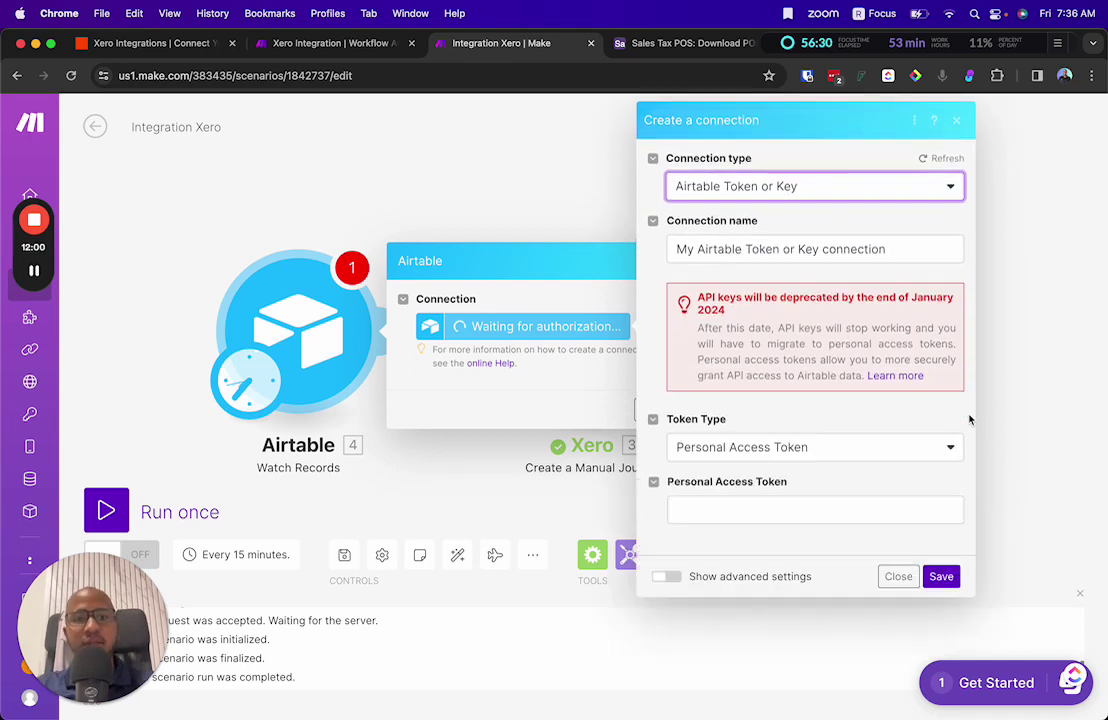
left_click(772, 188)
left_click(767, 341)
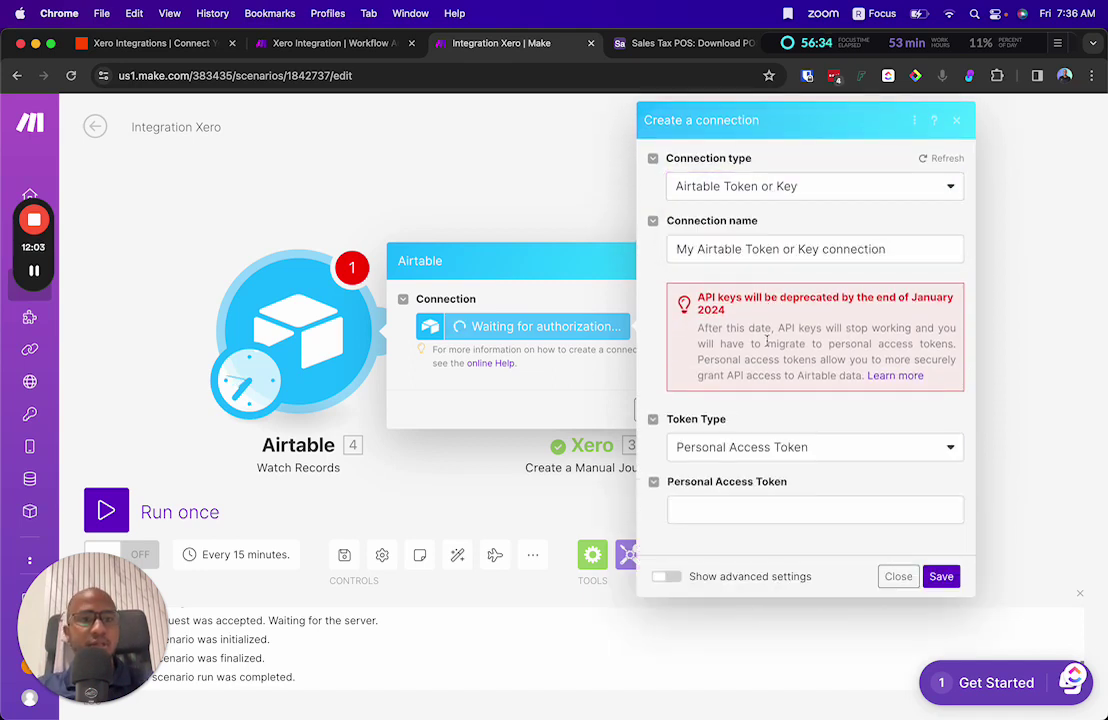
left_click(767, 188)
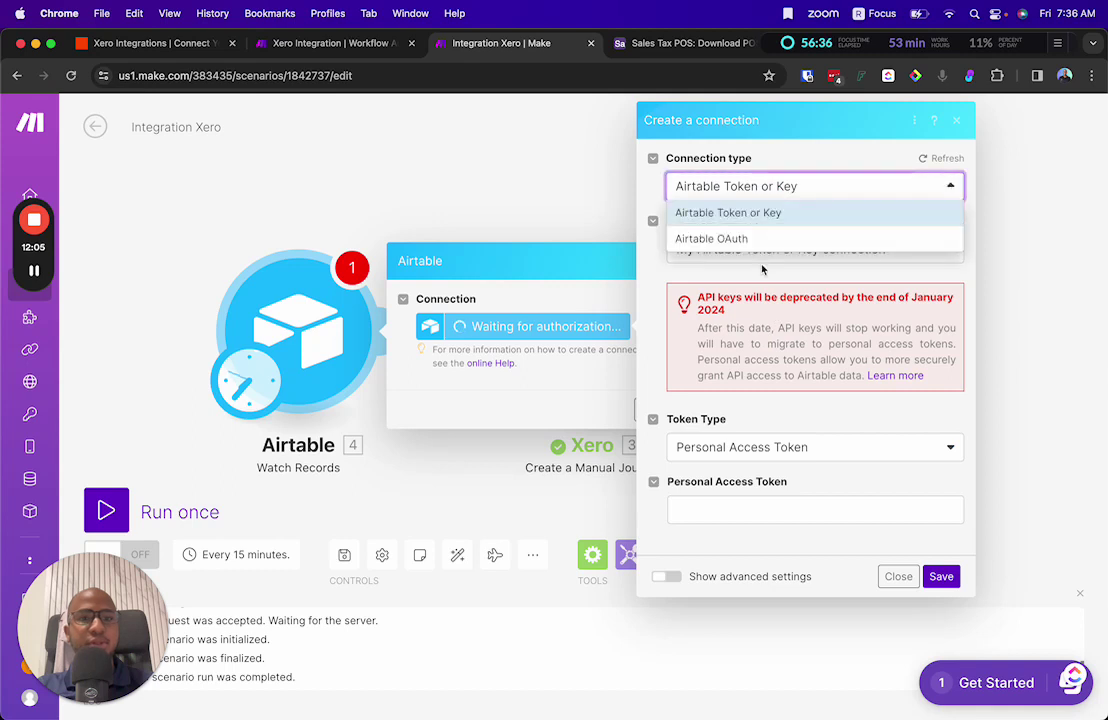
left_click(760, 237)
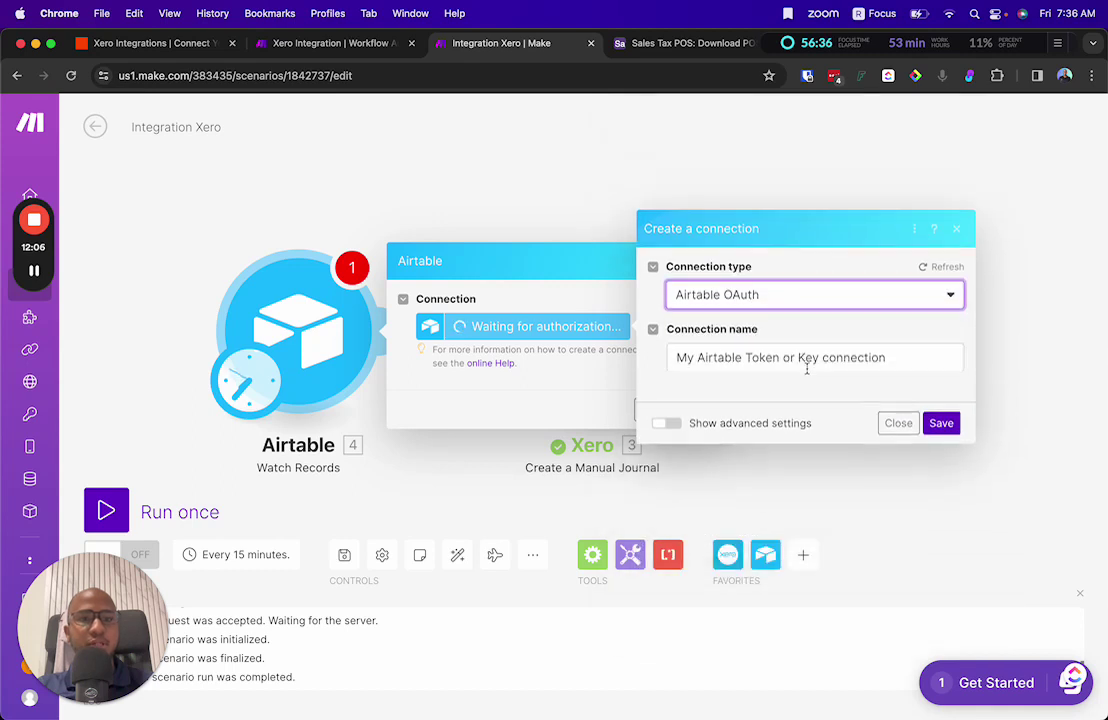
left_click(941, 423)
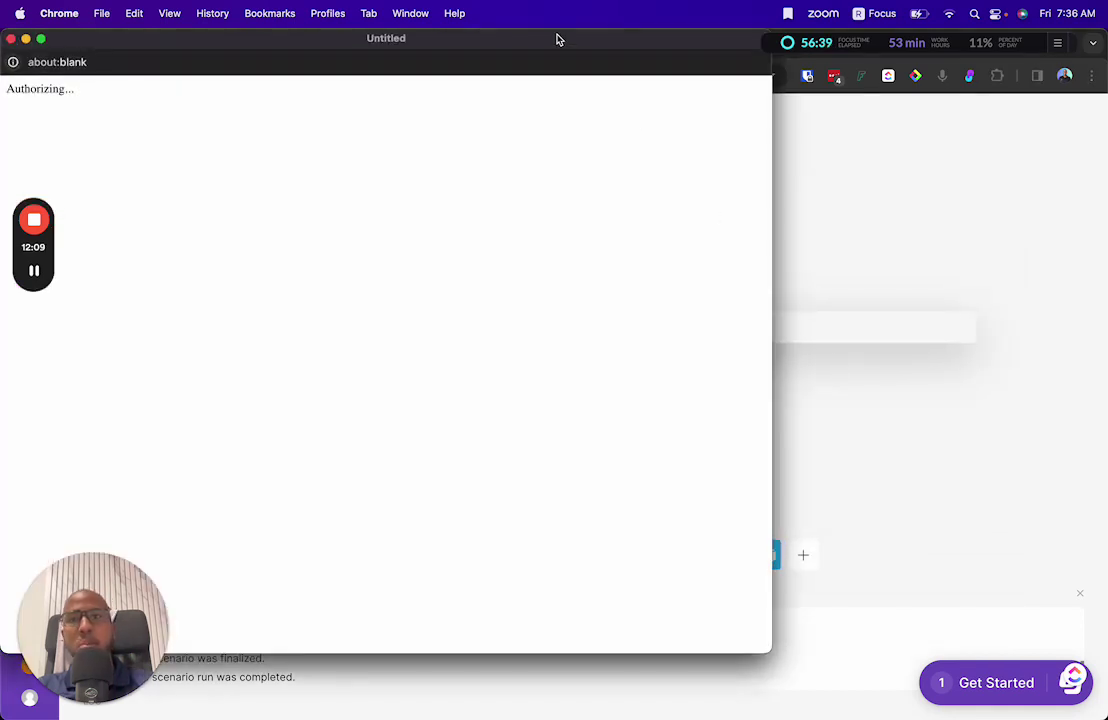
Step: Grant Make access to the Sales Tax POS base in the Airtable authorization window, then close that window
left_click_drag(559, 45, 749, 74)
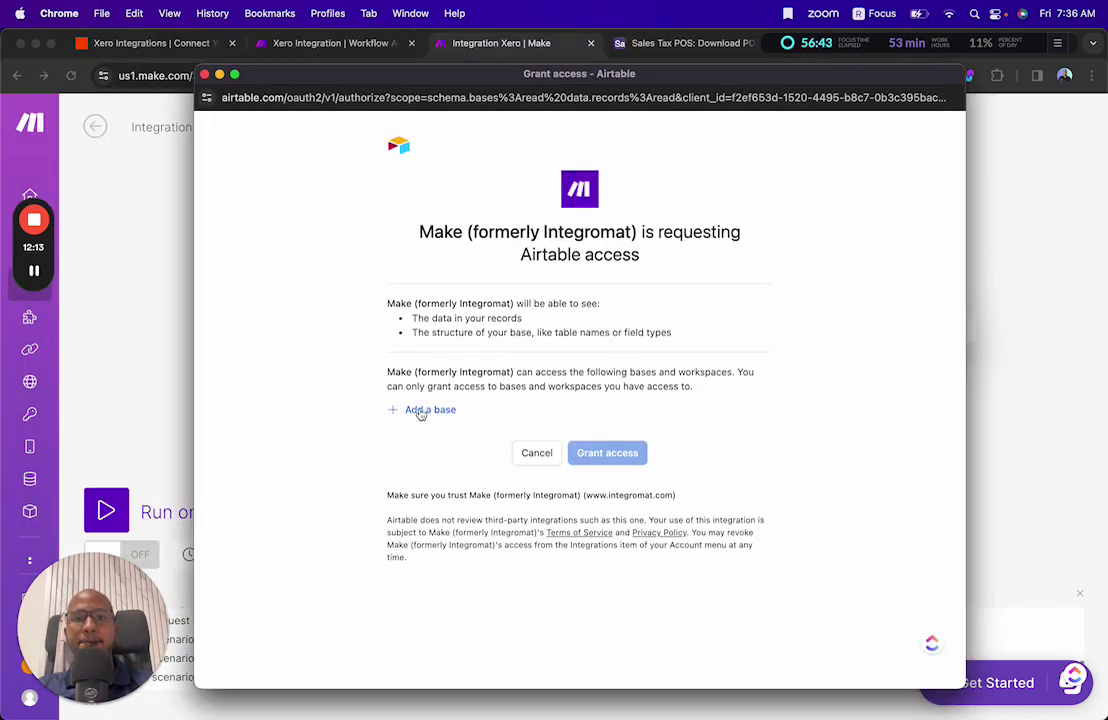
left_click(421, 412)
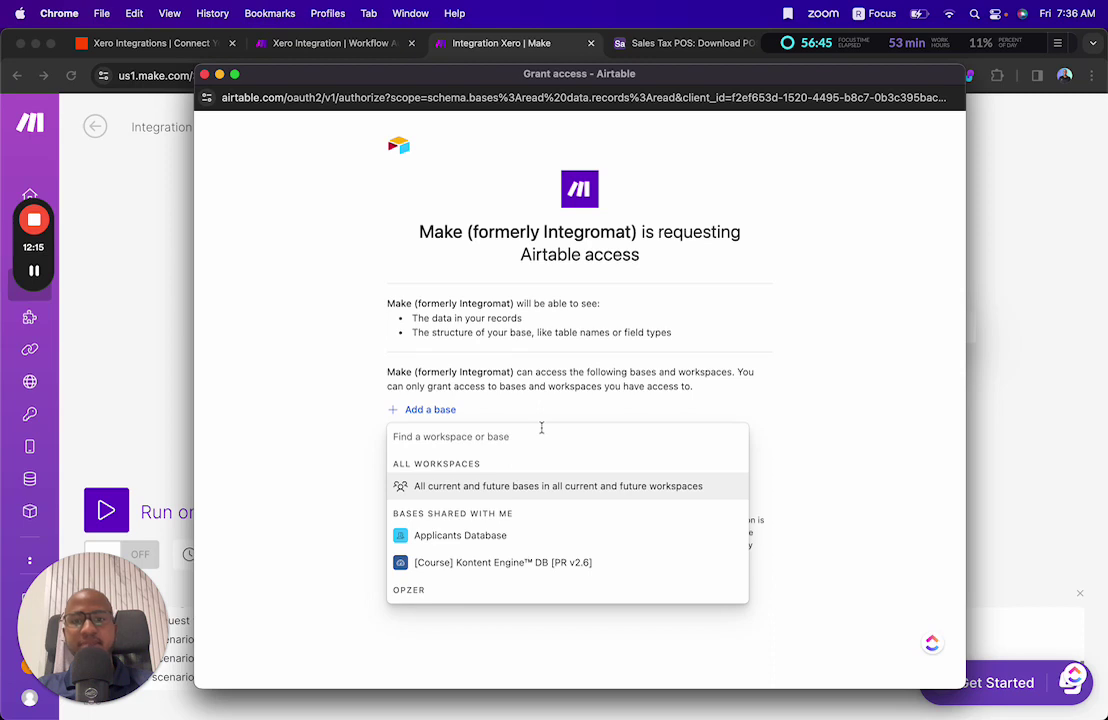
type("sale")
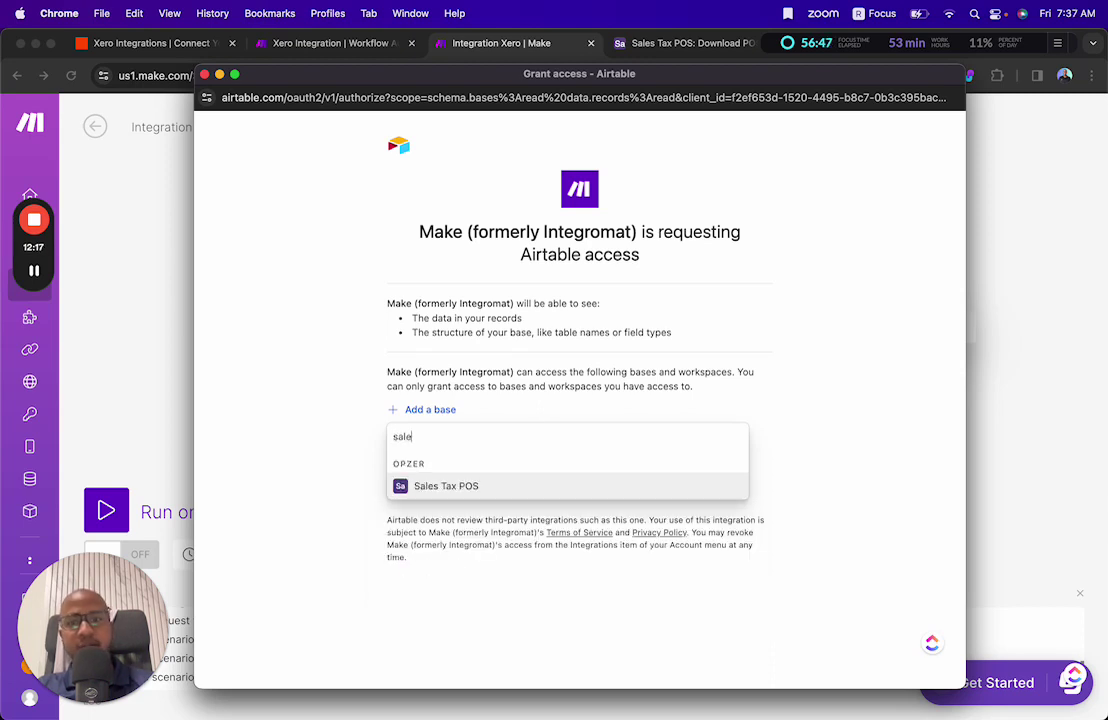
left_click(468, 491)
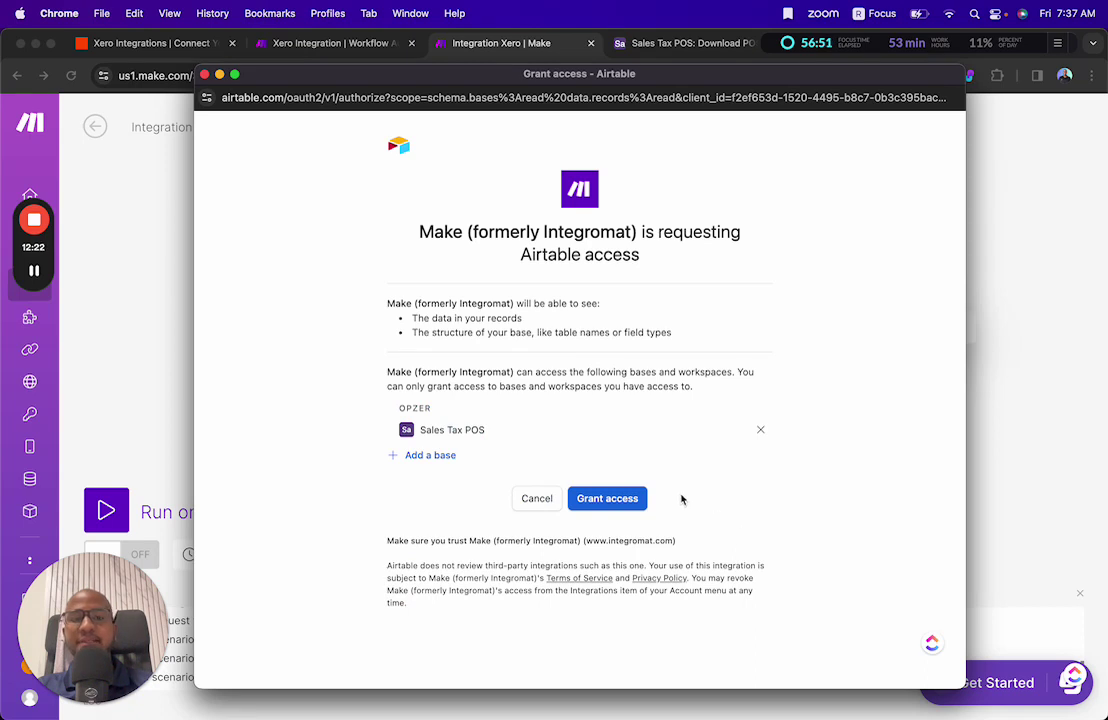
left_click(637, 499)
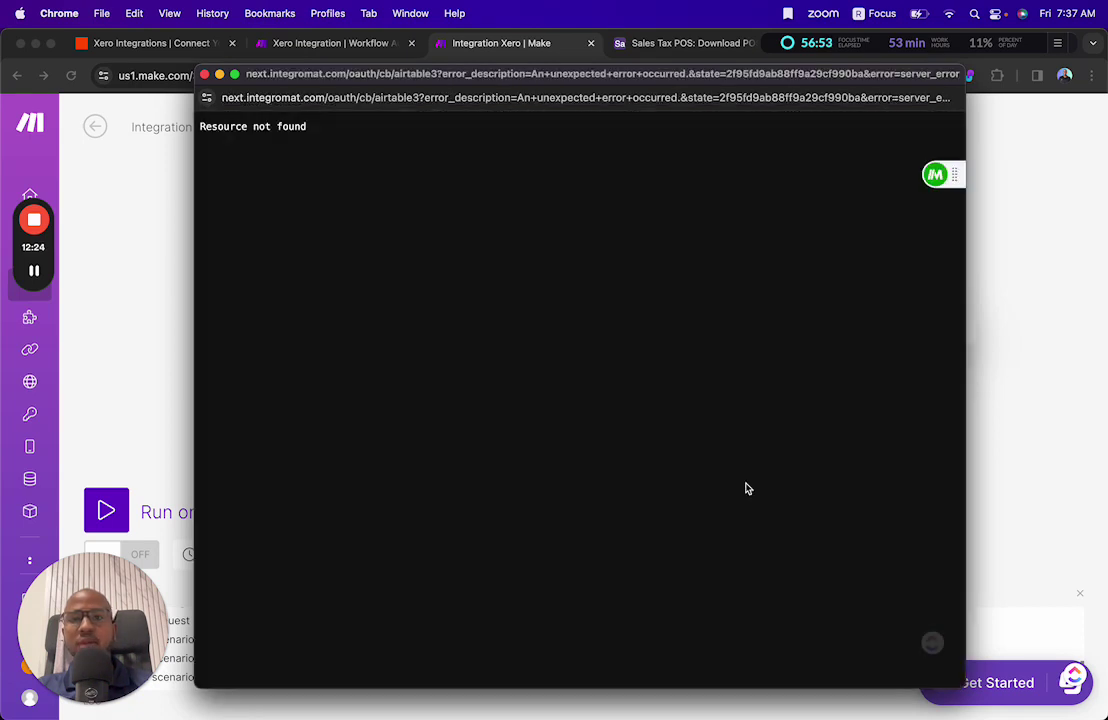
left_click(205, 75)
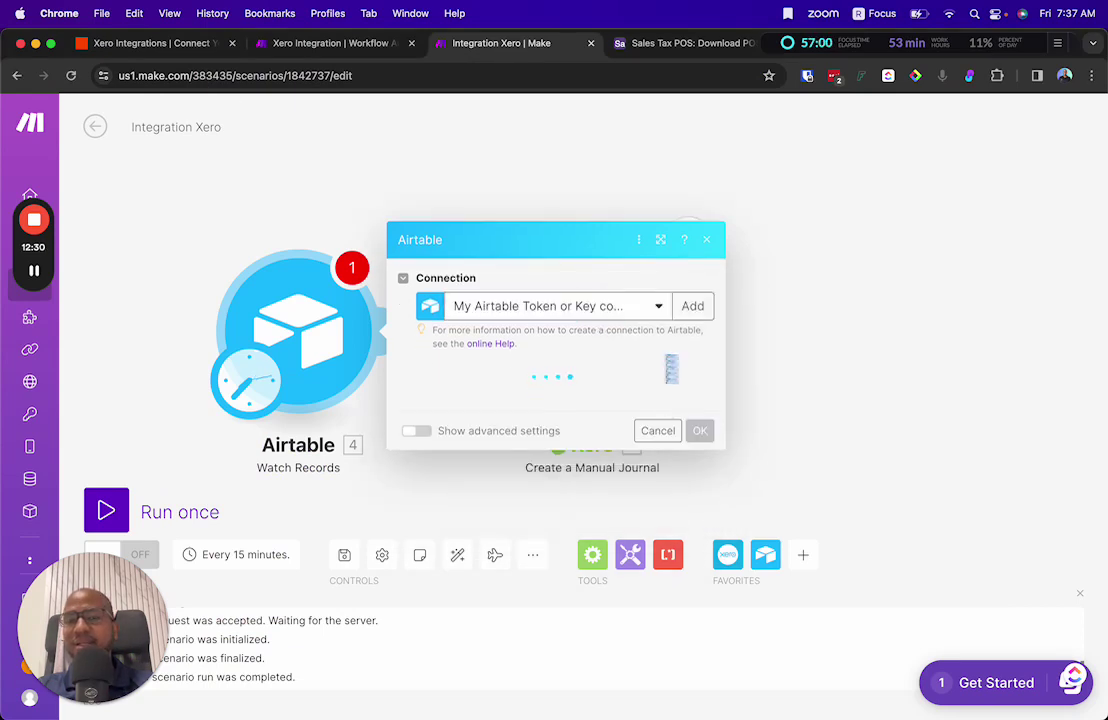
Step: Set the Watch Records module's base to Sales Tax POS and its table to Download POS
left_click(572, 390)
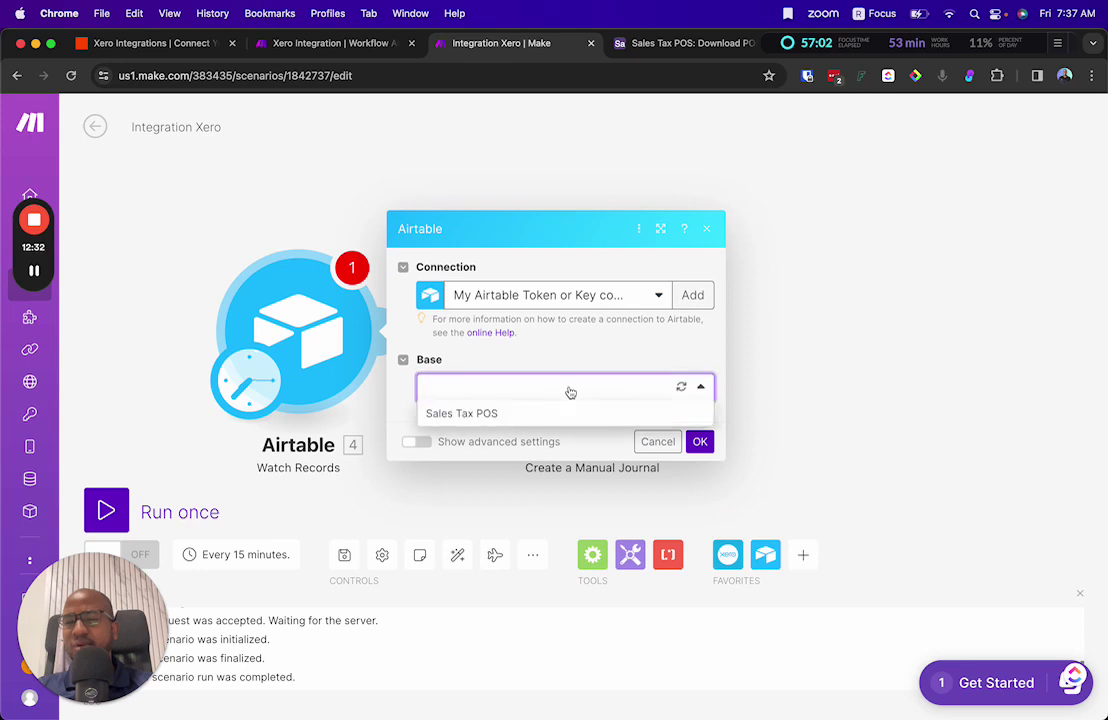
left_click(560, 413)
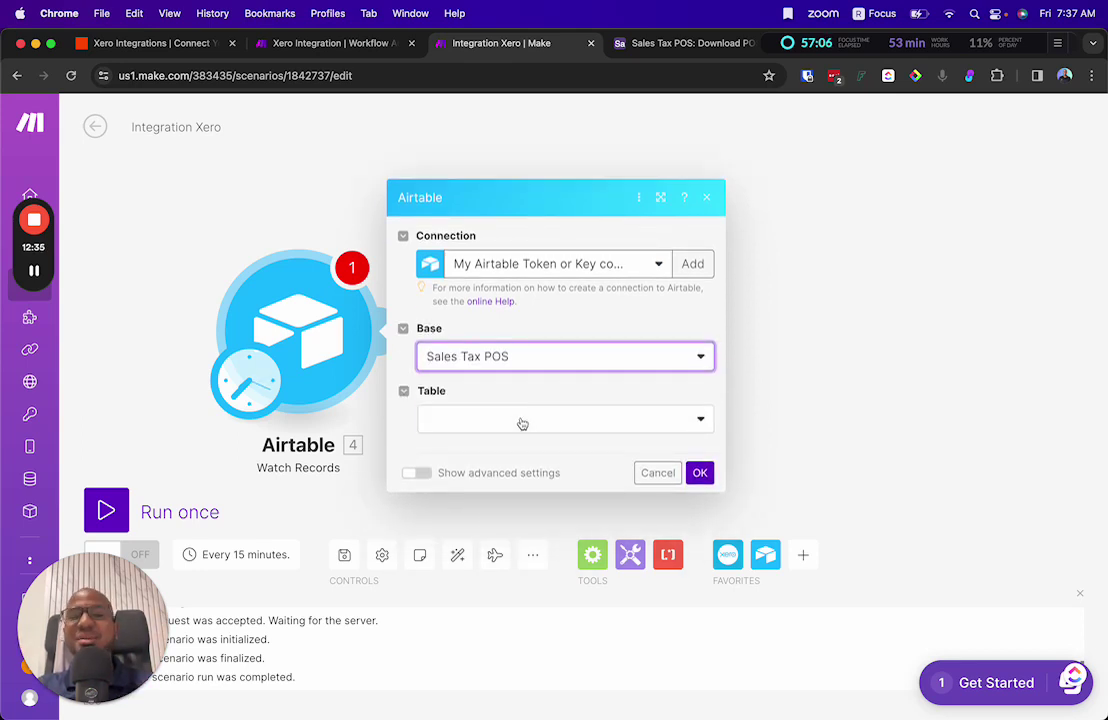
left_click(522, 424)
left_click(500, 474)
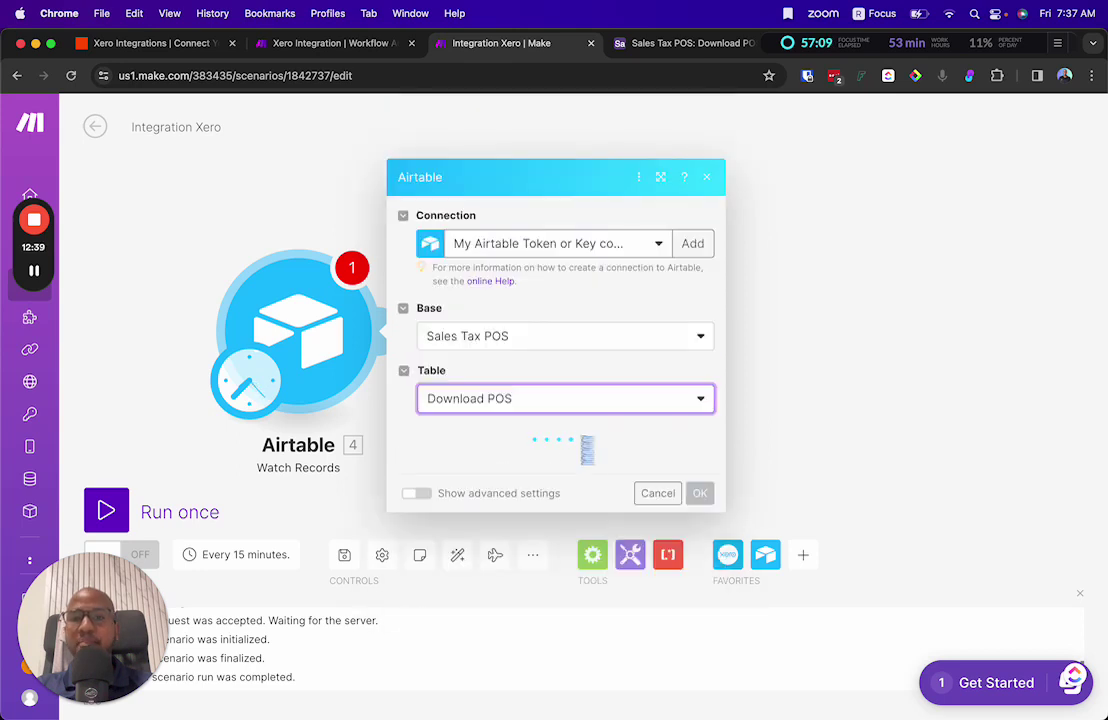
left_click(563, 368)
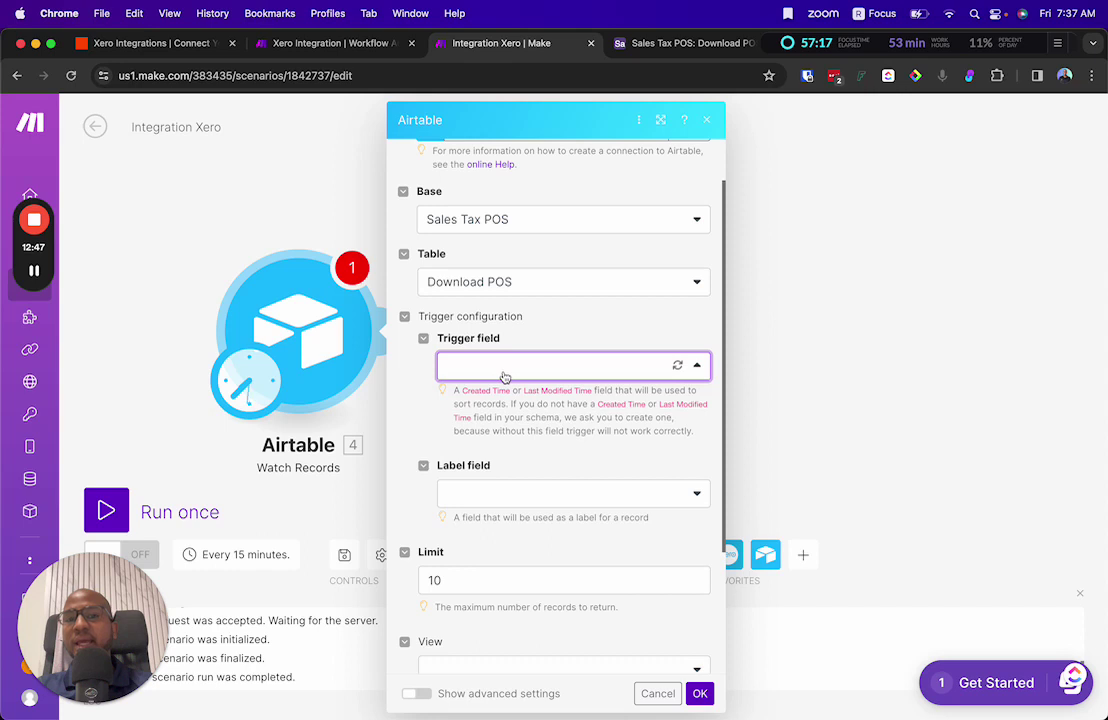
Step: Switch to Airtable and add a Last modified time field named Last Modified Time to Download POS, covering all editable fields
left_click(659, 45)
left_click(1016, 205)
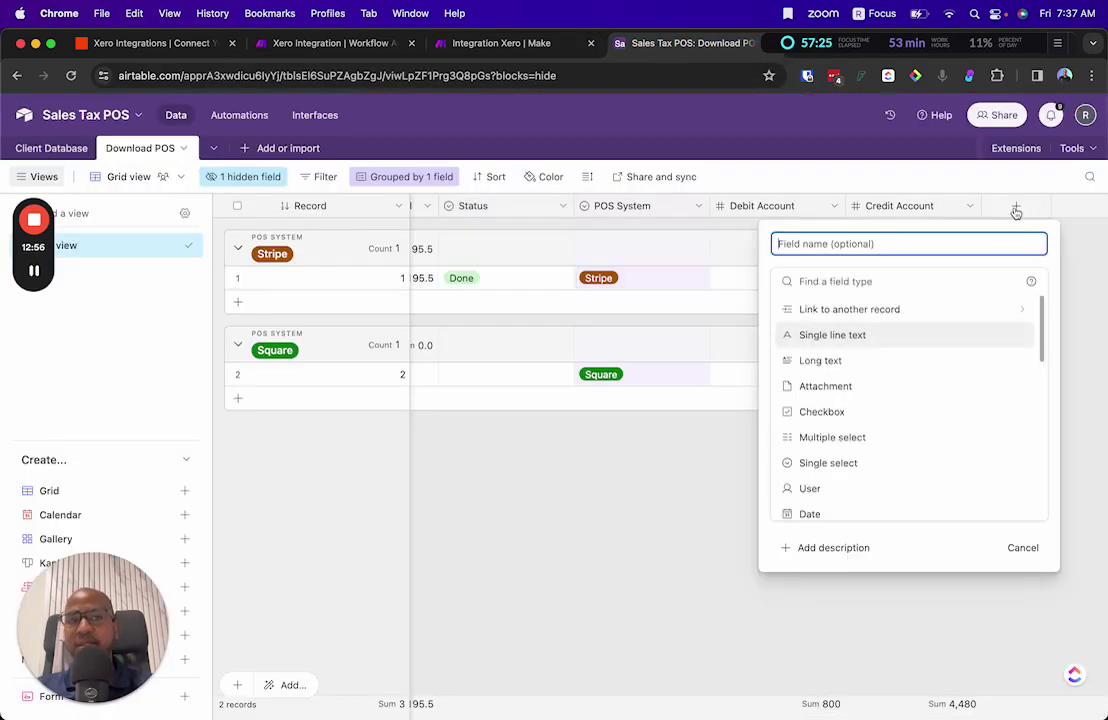
left_click(905, 280)
type("time")
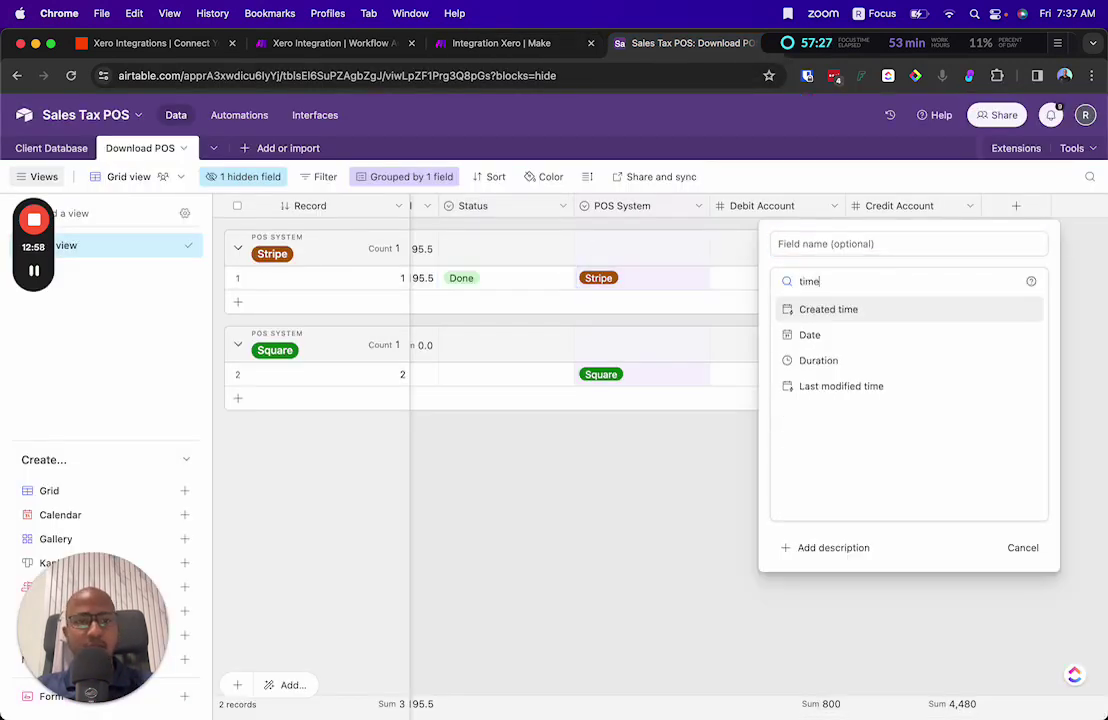
left_click(848, 388)
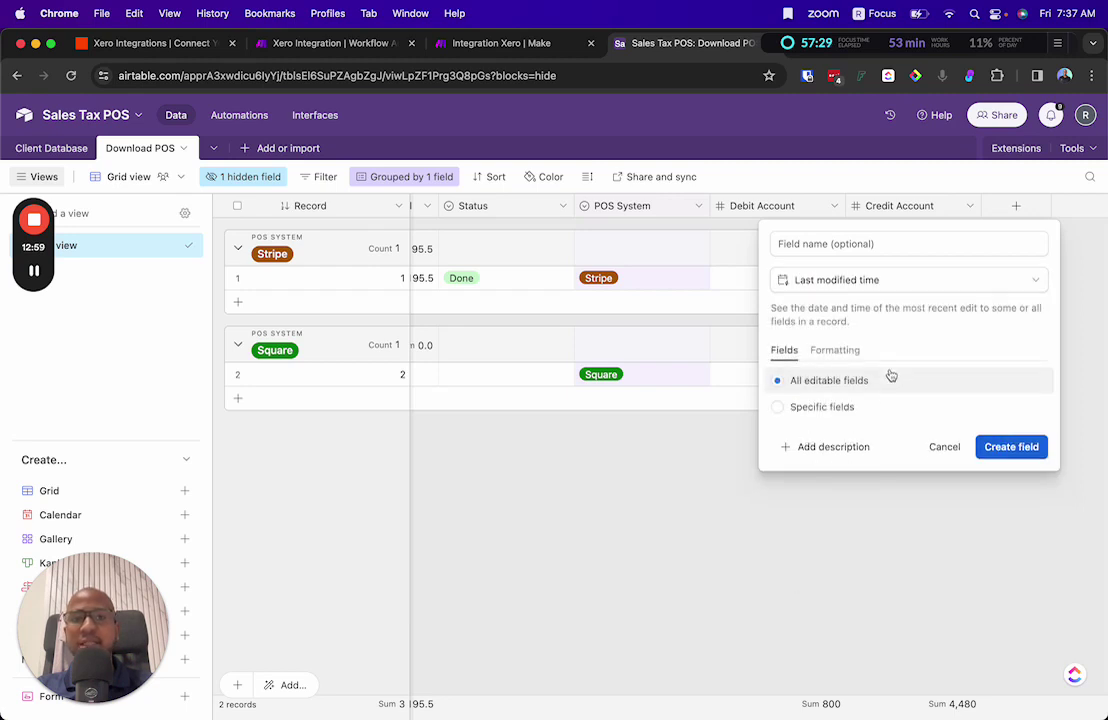
left_click(810, 243)
type("Last Mo")
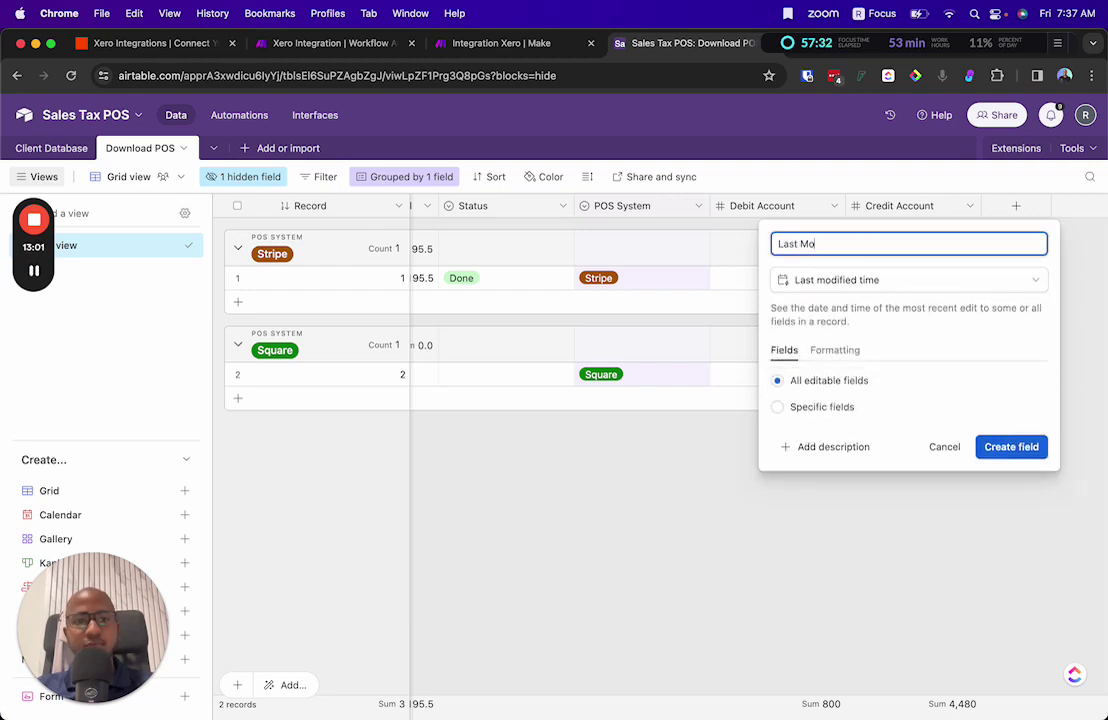
type("dified Time")
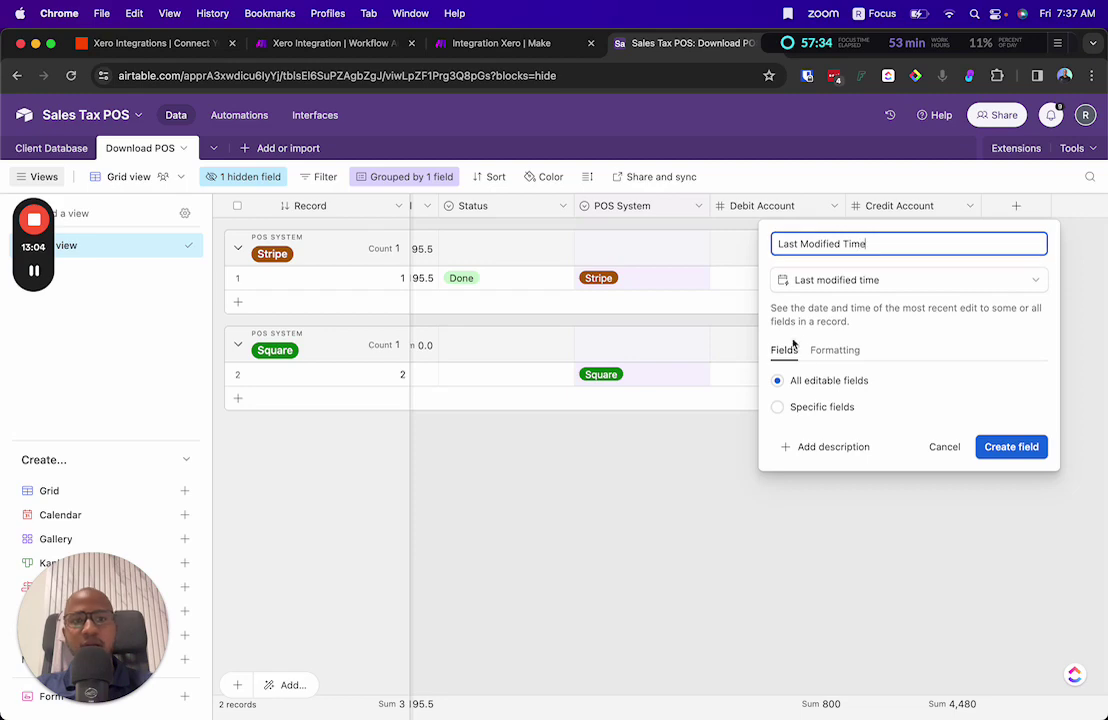
left_click(1016, 448)
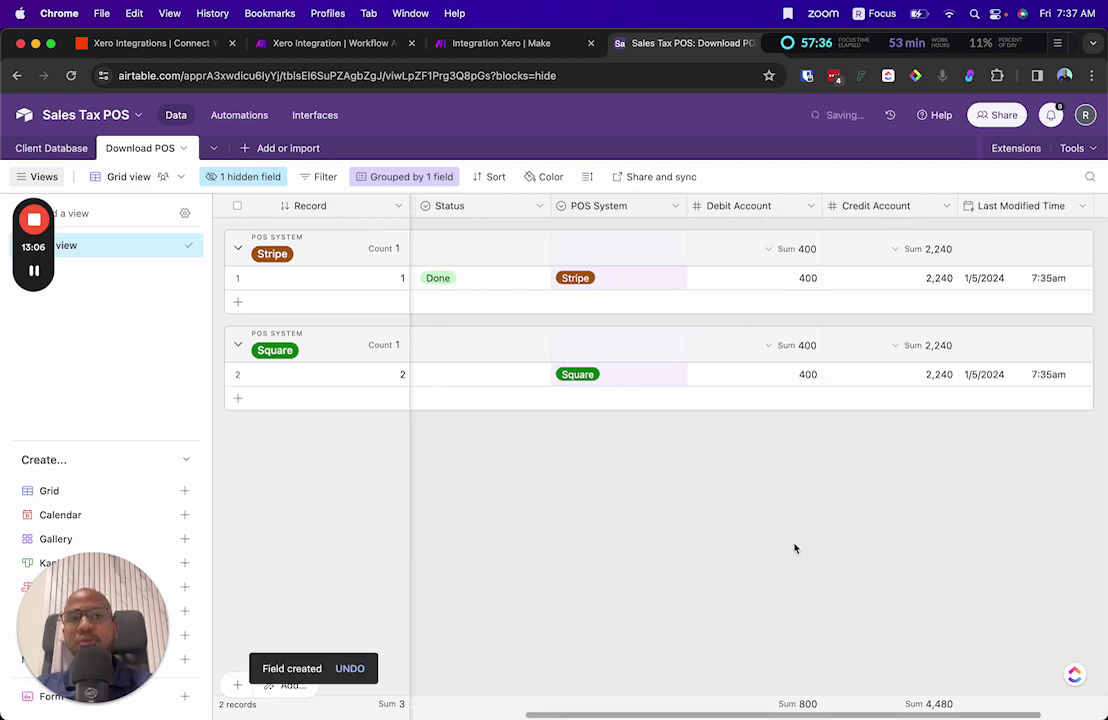
Step: Return to the Make scenario, refresh the trigger field options and set the trigger field to Last Modified Time
left_click(359, 52)
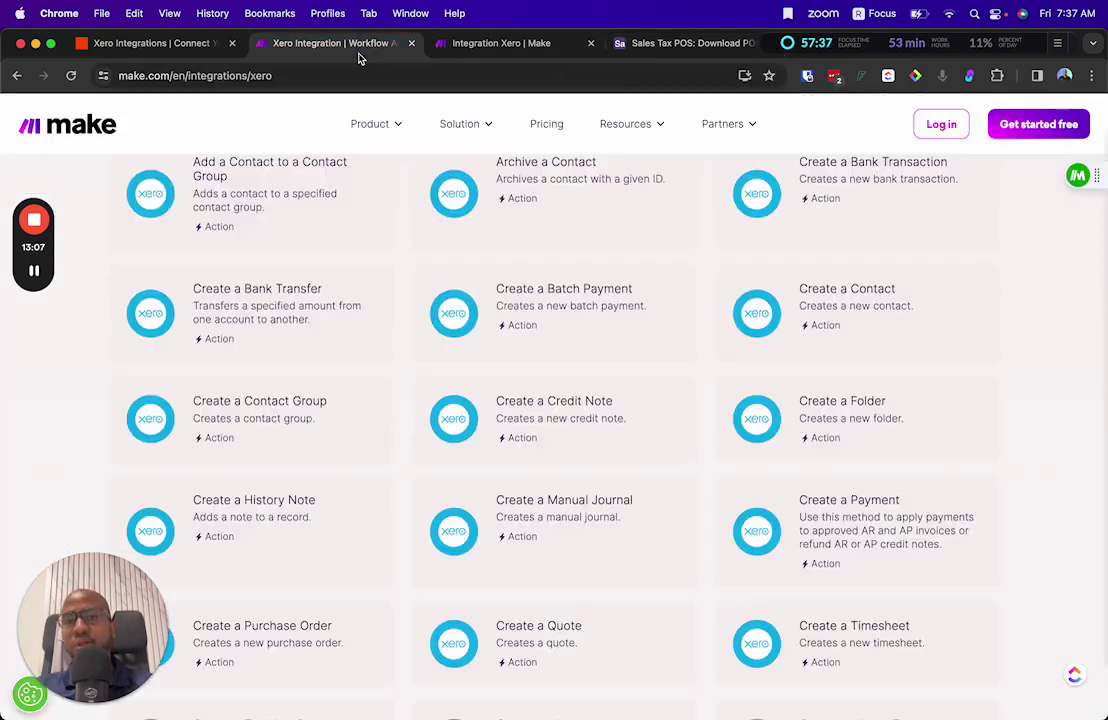
left_click(500, 45)
left_click(610, 370)
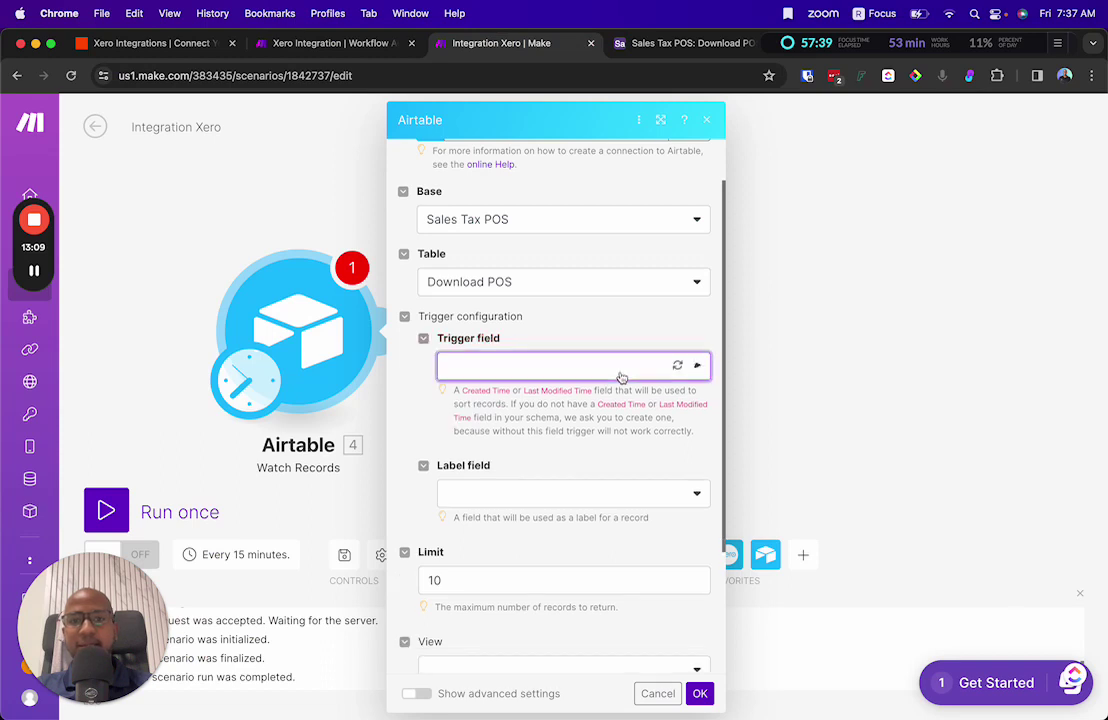
left_click(678, 367)
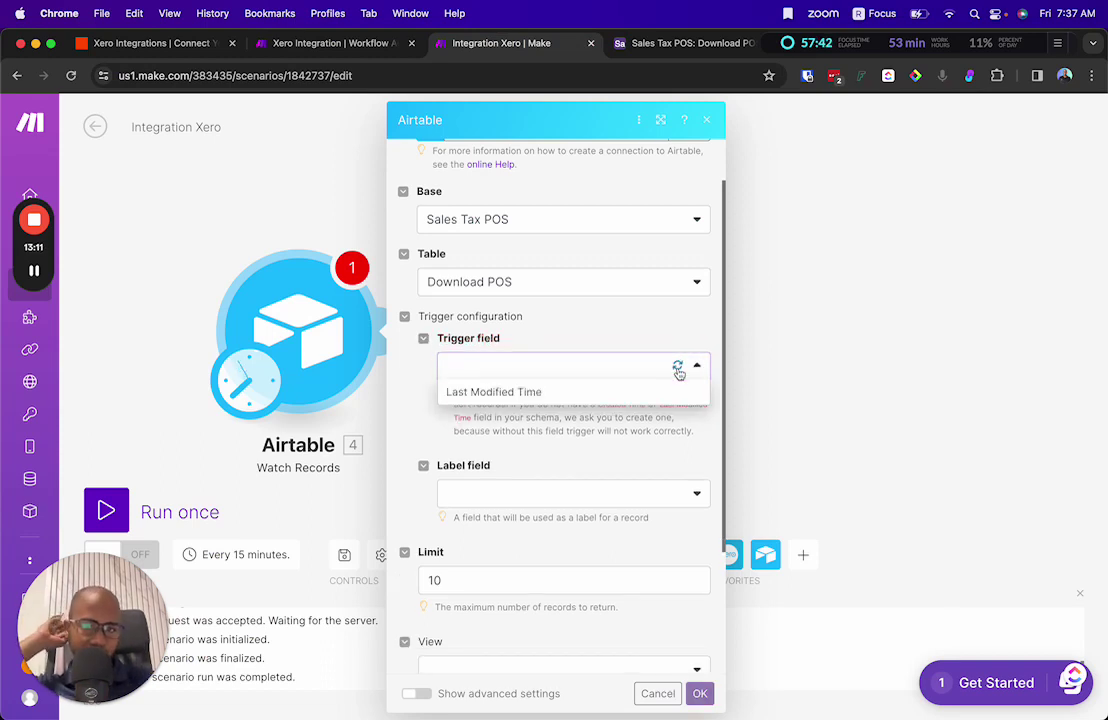
left_click(632, 392)
Step: Set the Watch Records module's filter formula to Status="Done", checking the Status field name in the Airtable table
scroll(595, 420, "down", 4)
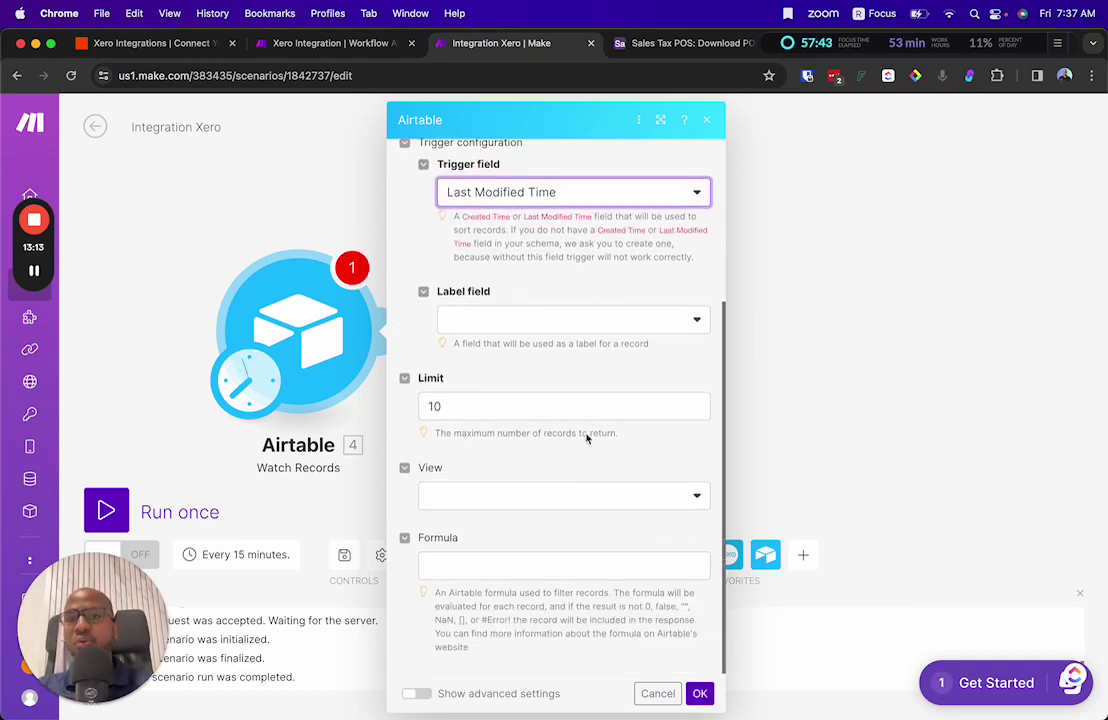
left_click(476, 562)
left_click(700, 44)
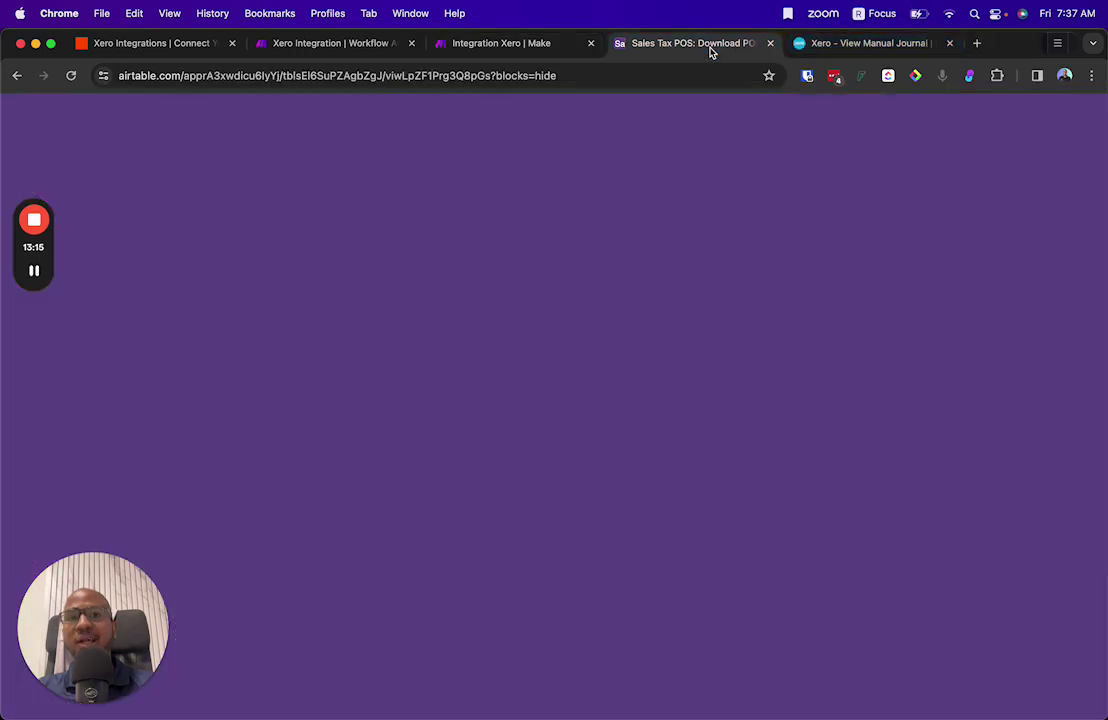
scroll(527, 302, "left", 3)
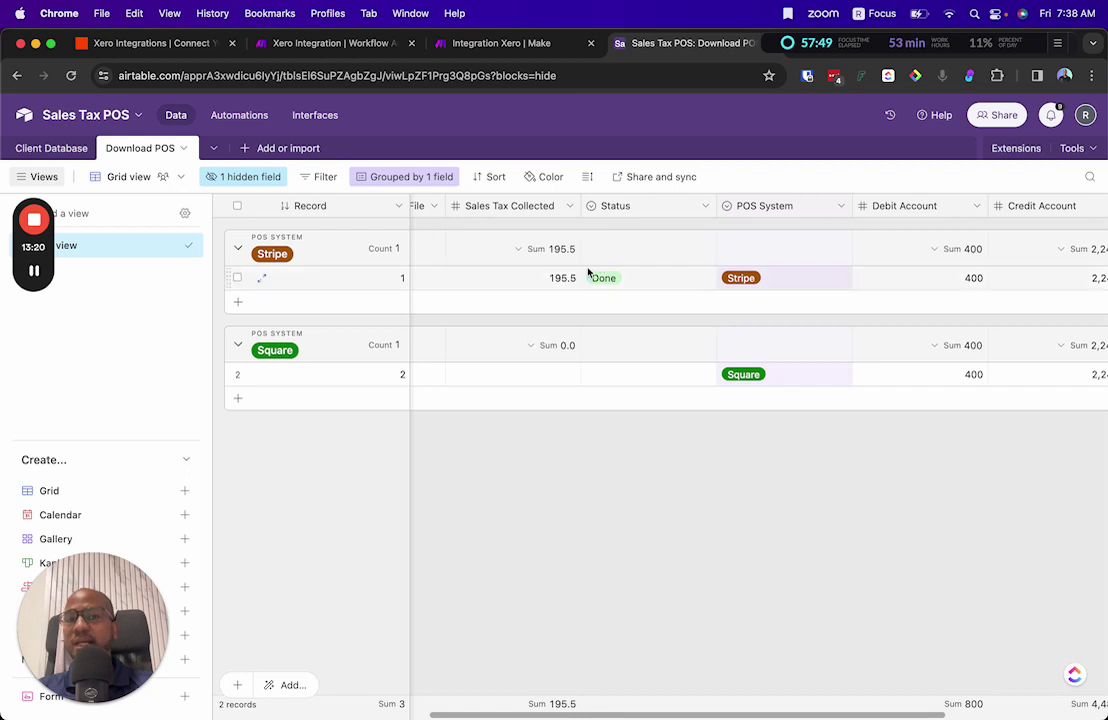
left_click(507, 45)
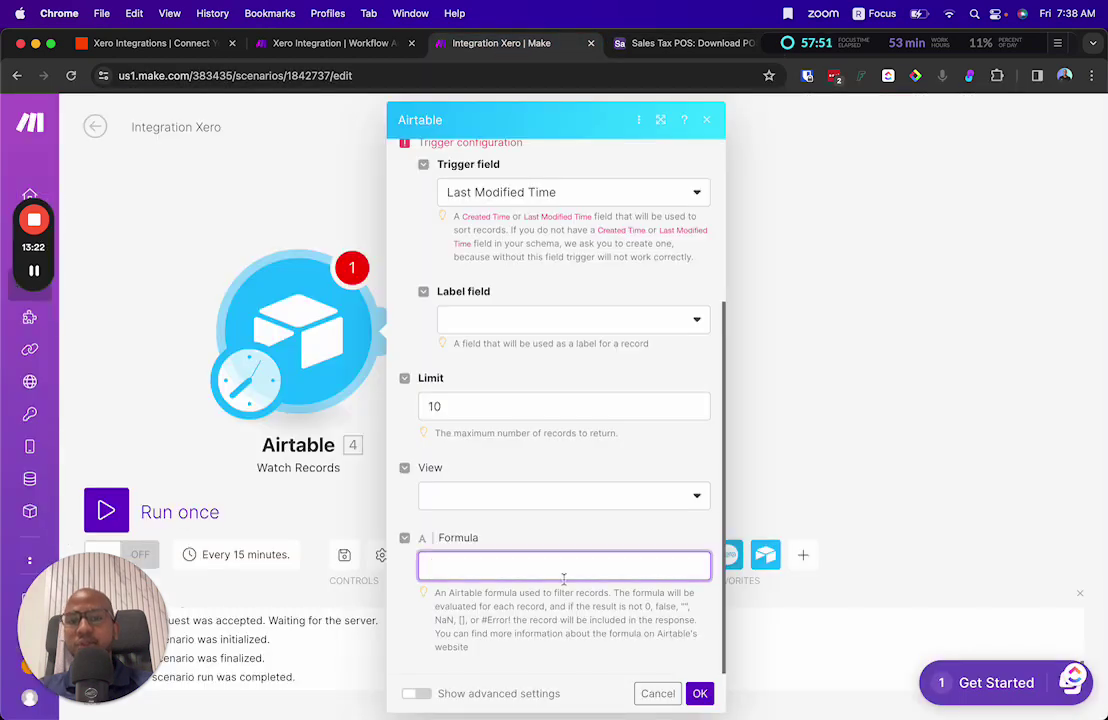
key("super+a")
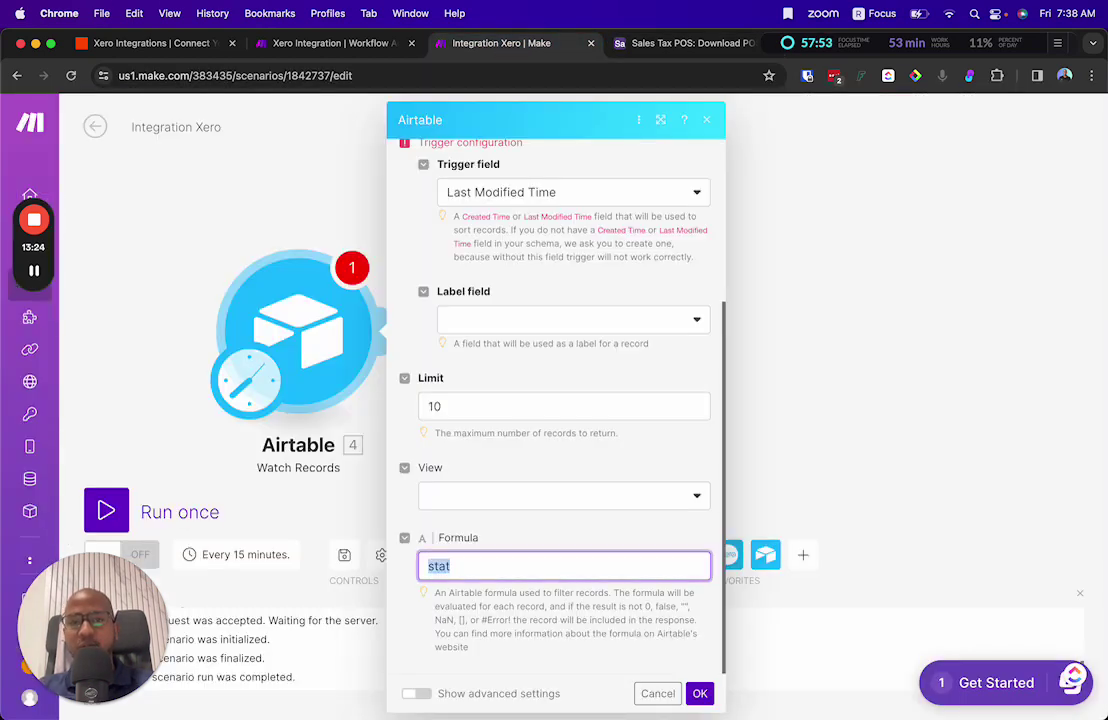
left_click(655, 44)
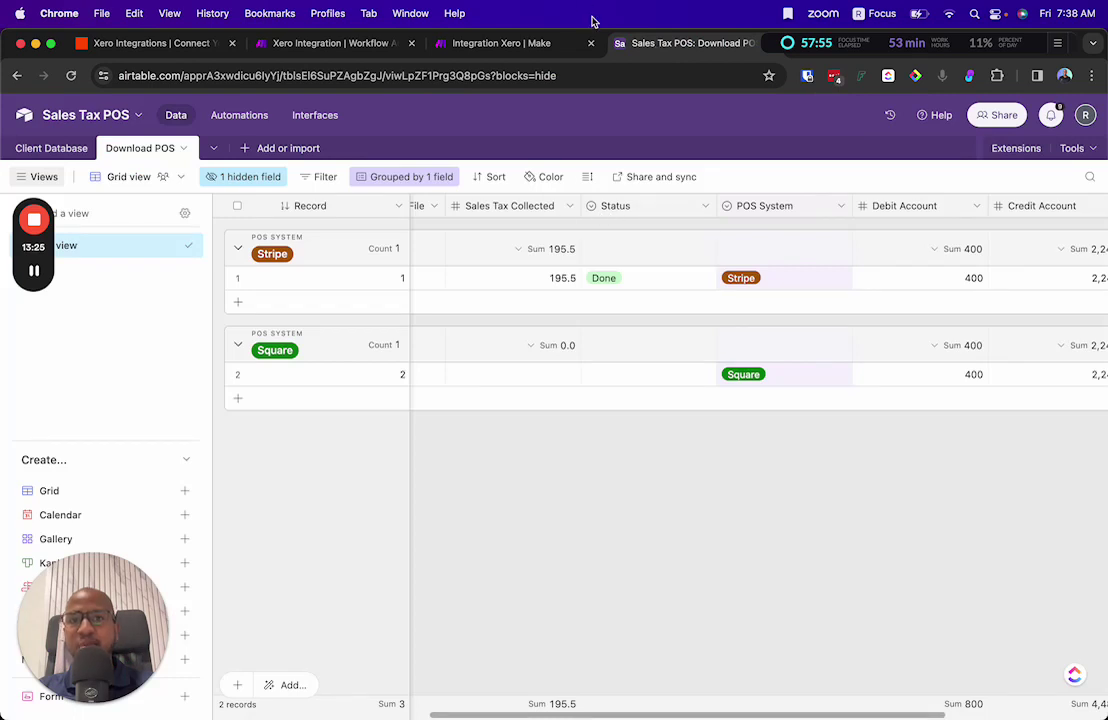
left_click(510, 43)
type("Status=")
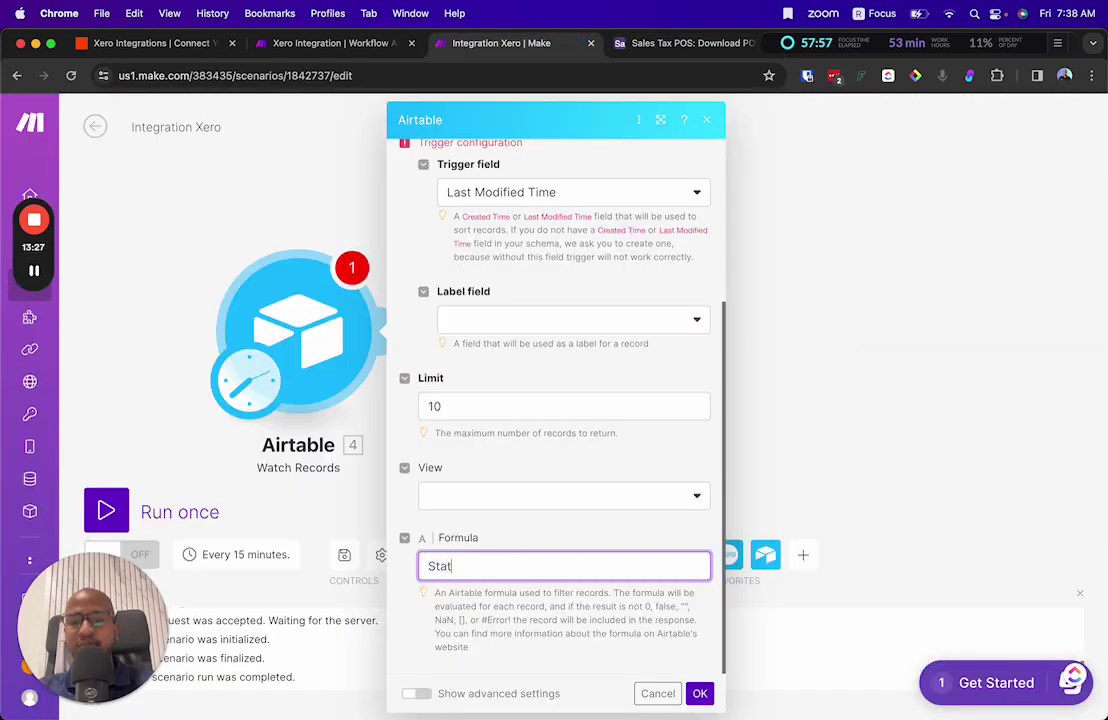
type("Done\"")
scroll(596, 497, "up", 5)
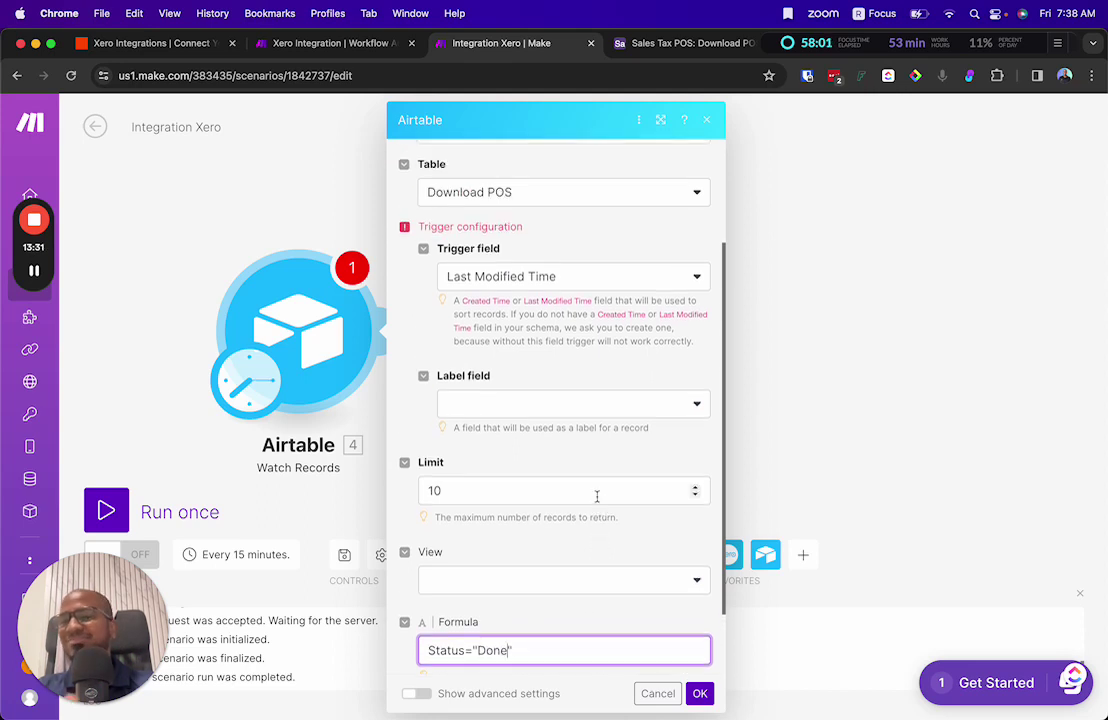
scroll(598, 502, "down", 5)
Step: Set the Watch Records module's label field to Record and save the module settings
left_click(699, 693)
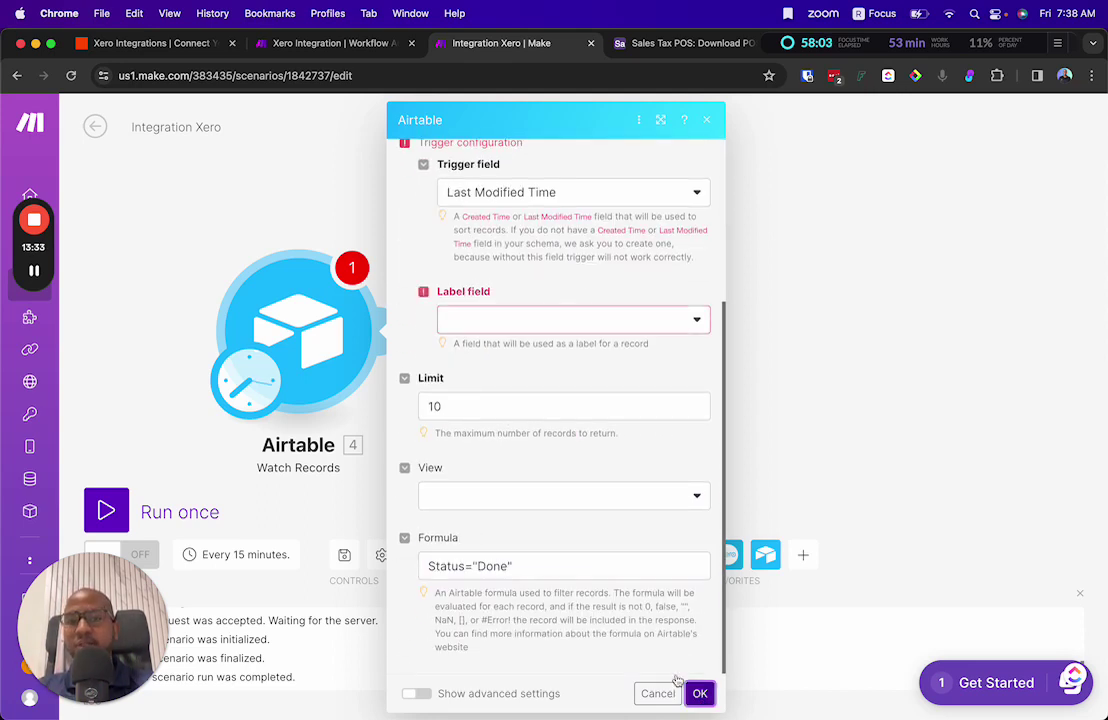
left_click(511, 322)
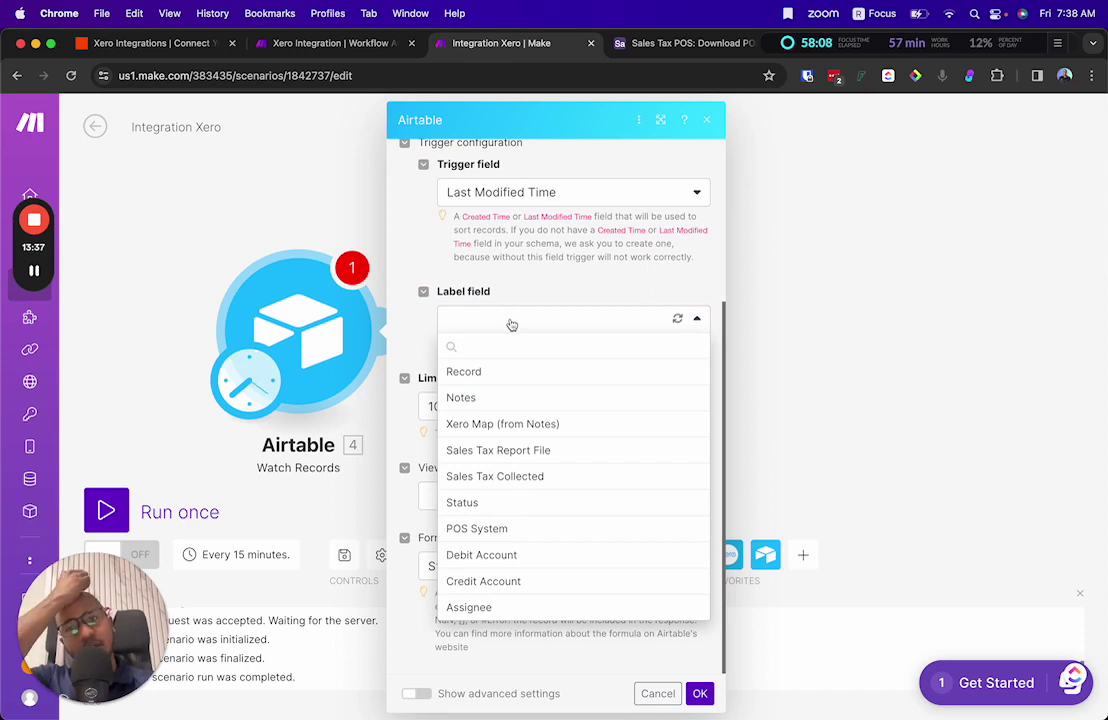
left_click(510, 375)
left_click(700, 694)
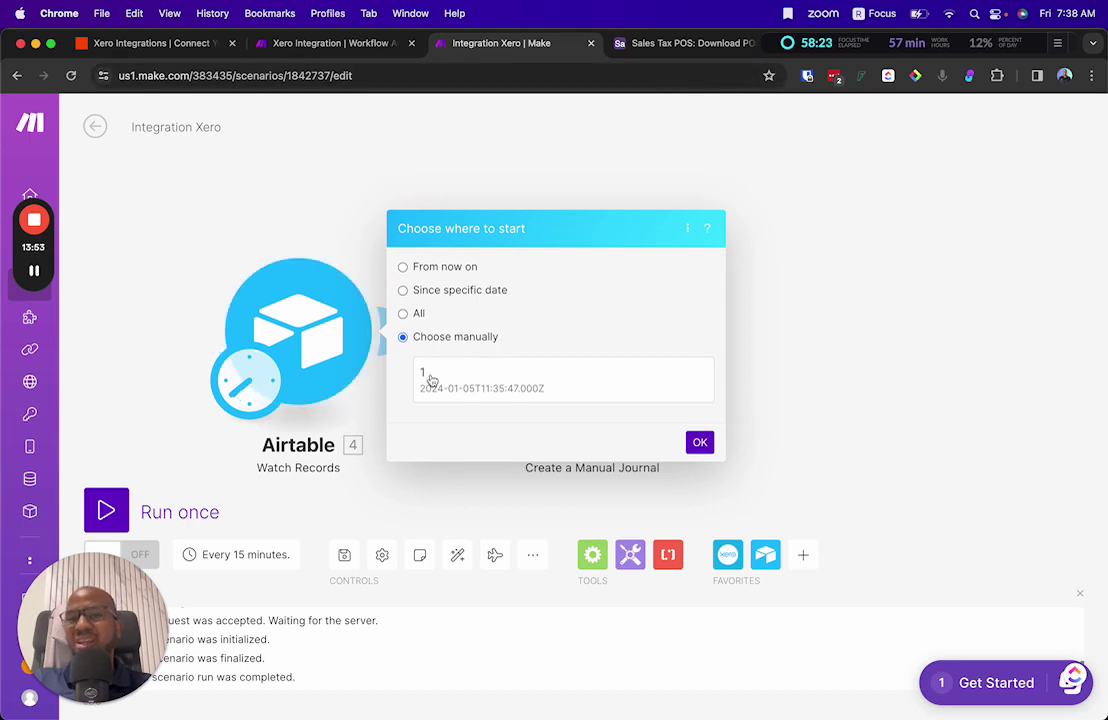
Step: Choose record 1 manually as the point where the Airtable trigger starts, and confirm the choice
left_click(655, 43)
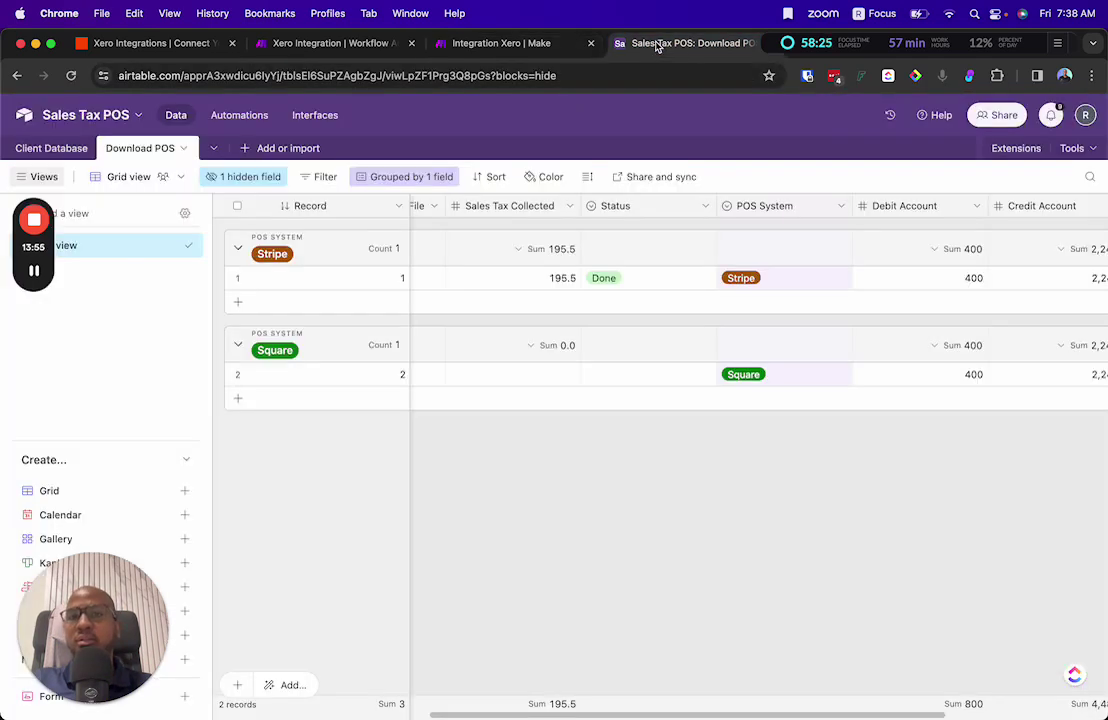
left_click(488, 42)
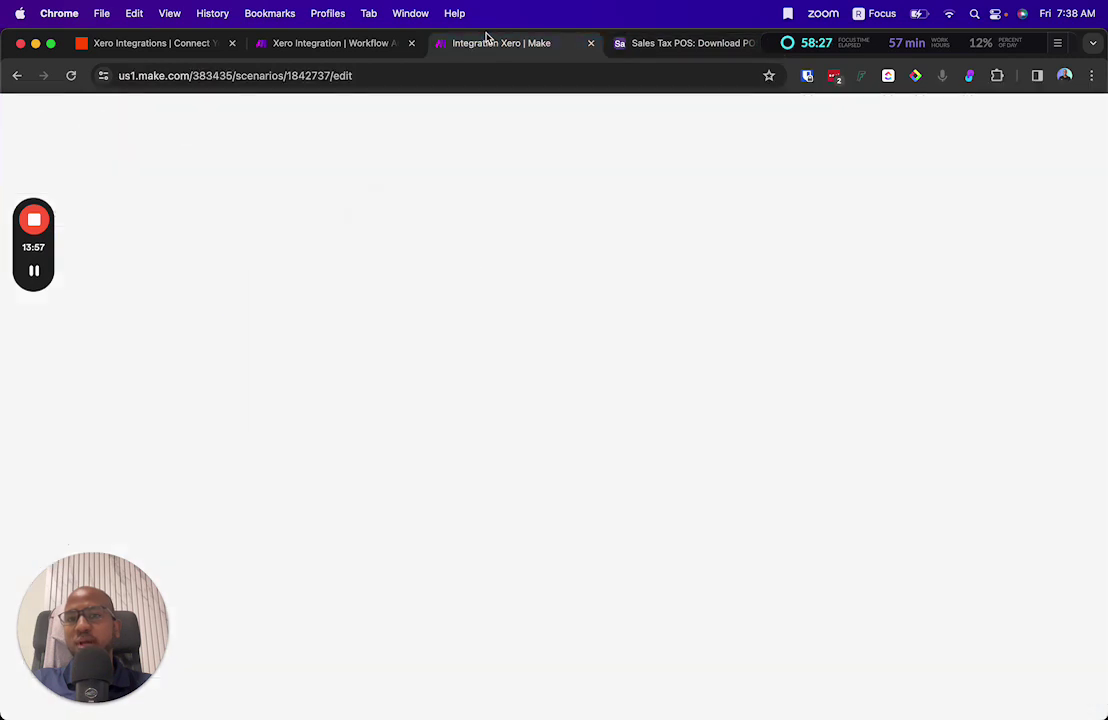
left_click(696, 444)
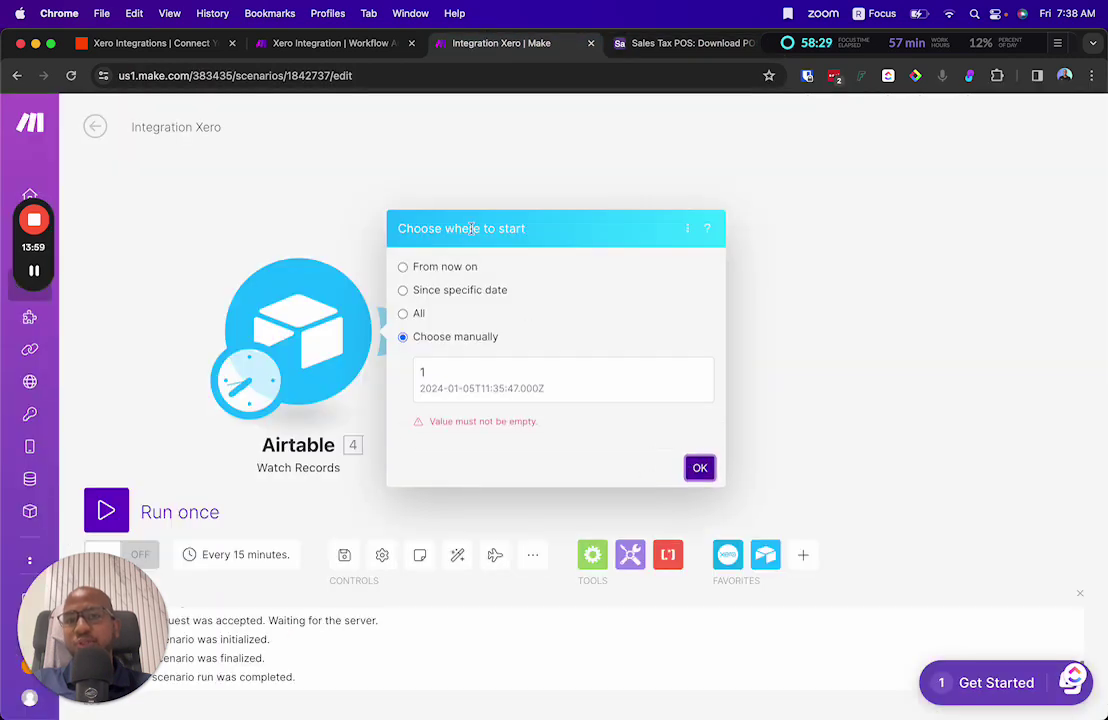
left_click(537, 386)
left_click(700, 442)
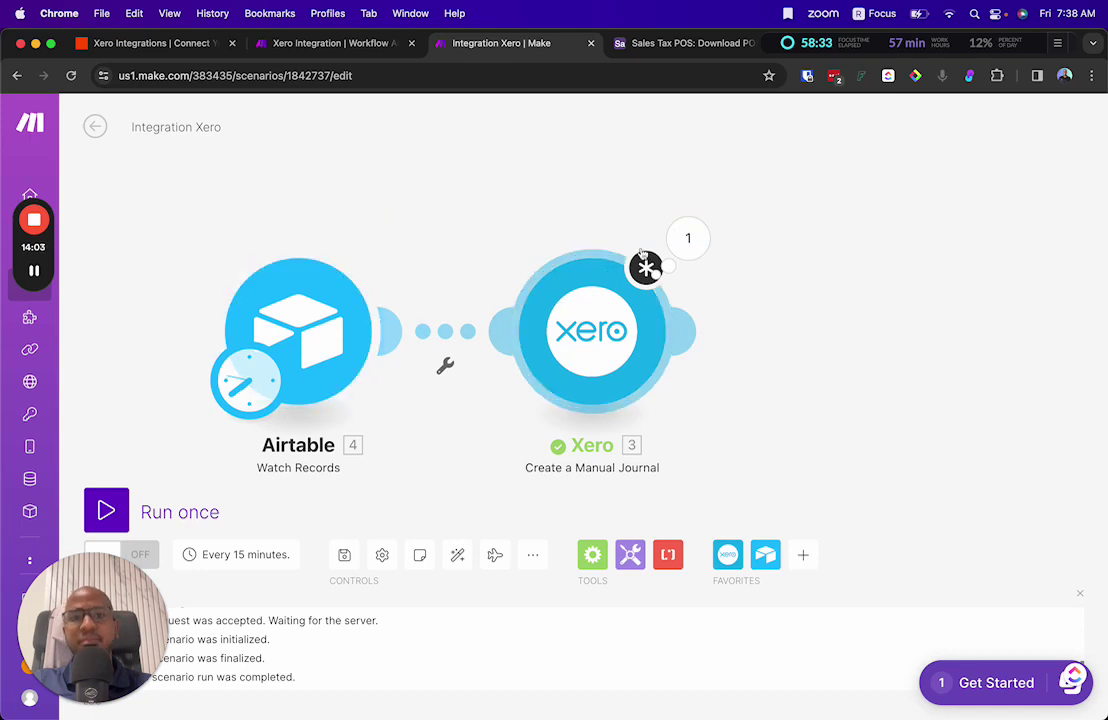
Step: Close the Airtable module settings unchanged and run only the Watch Records module
left_click(405, 328)
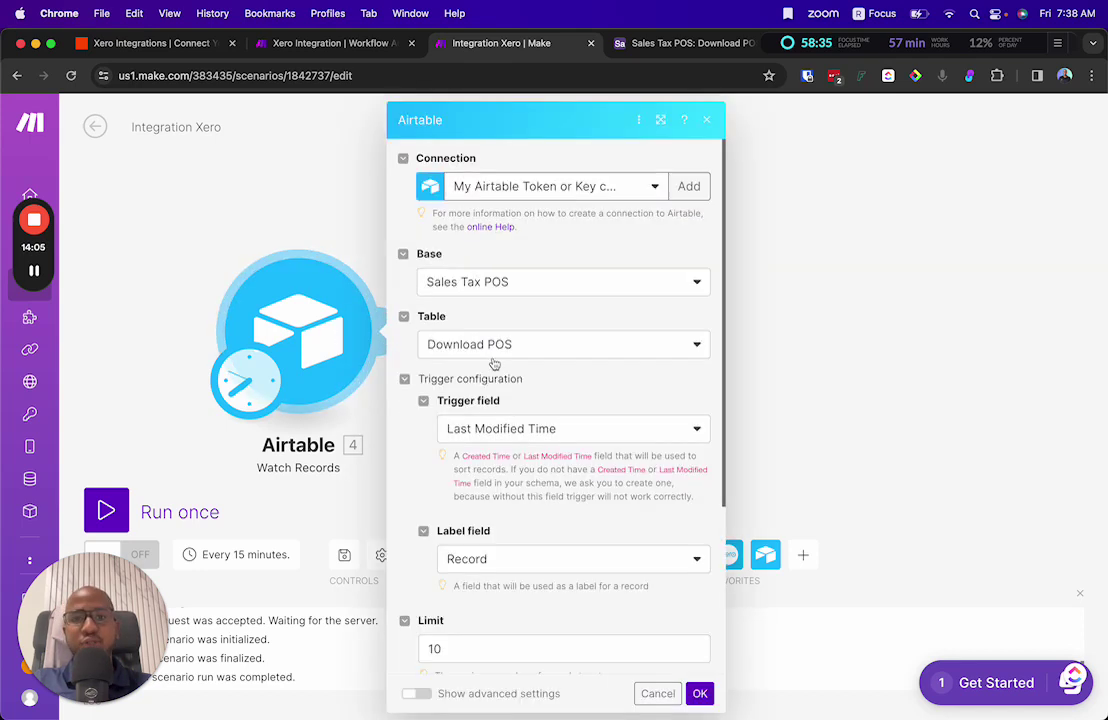
left_click(705, 122)
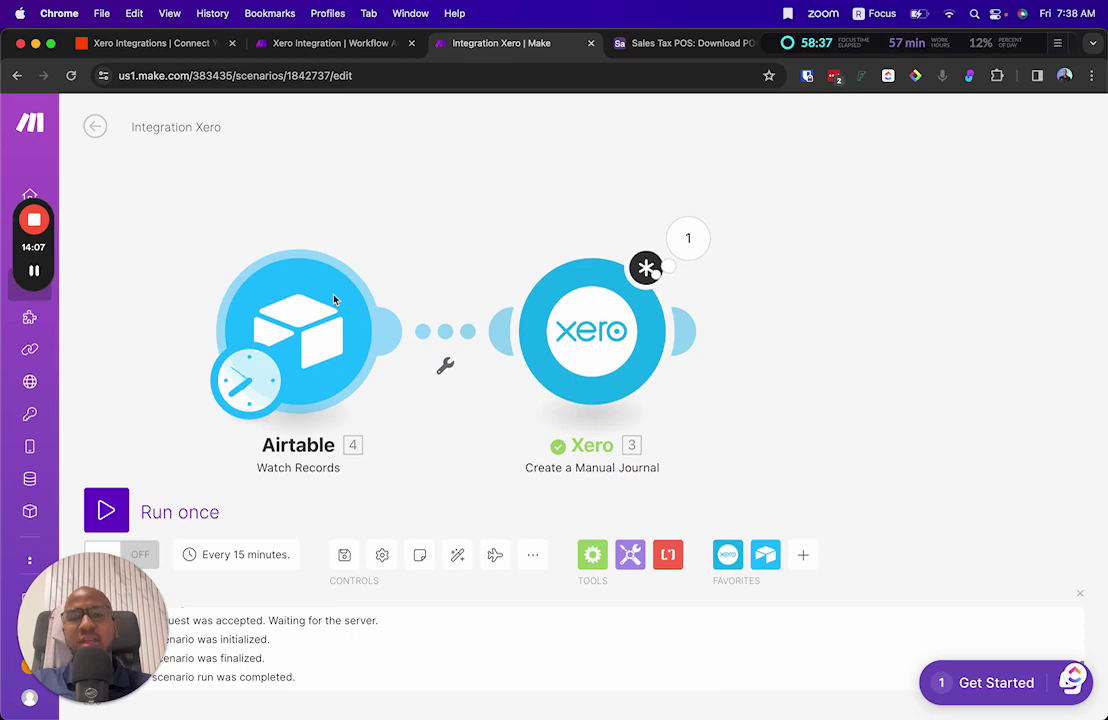
right_click(335, 300)
left_click(396, 334)
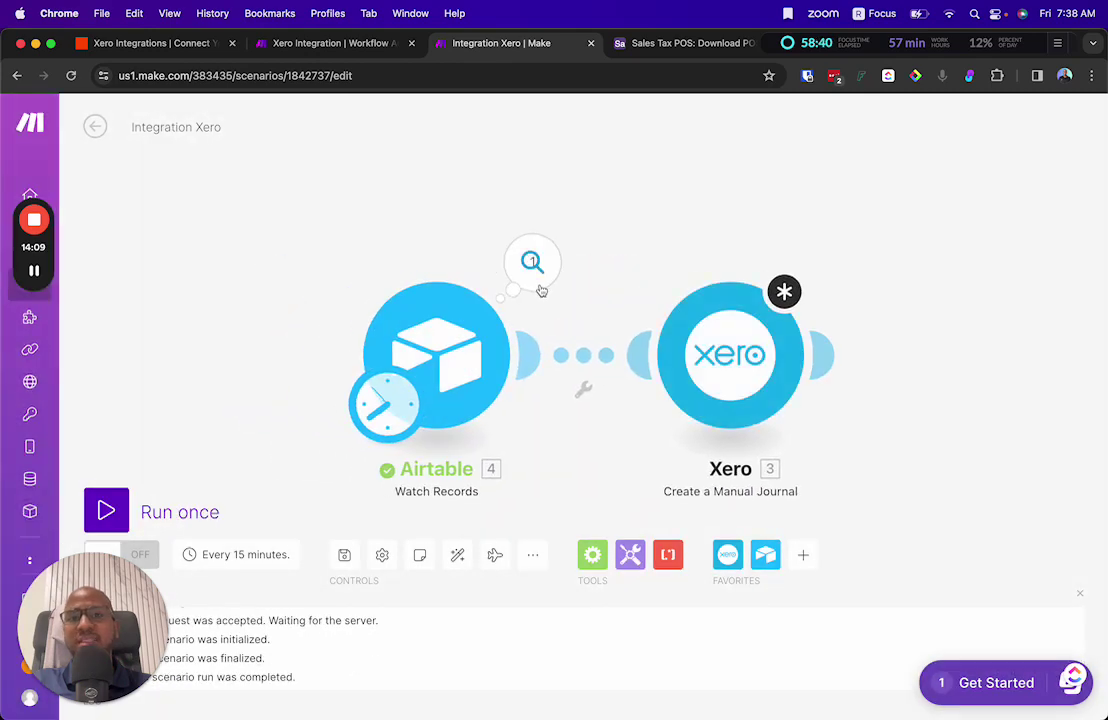
Step: Examine the Watch Records output bundle, expanding Xero Map (from Notes) and checking the sales tax collected and the debit and credit accounts
left_click(538, 287)
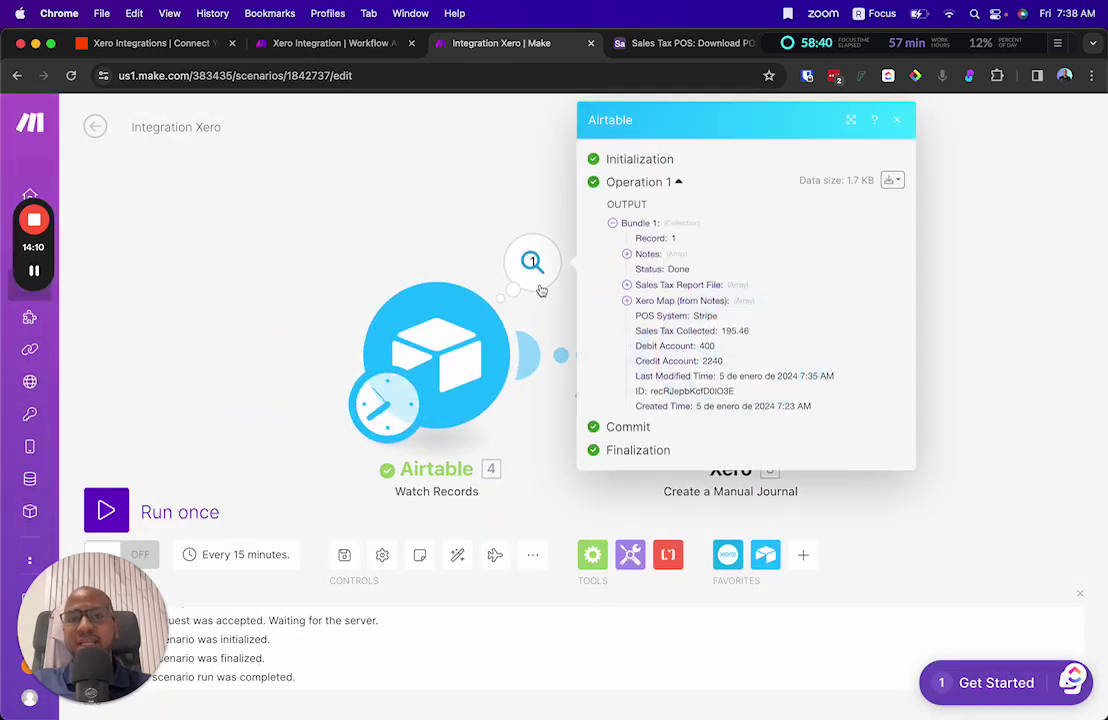
left_click(627, 301)
left_click_drag(659, 315, 848, 319)
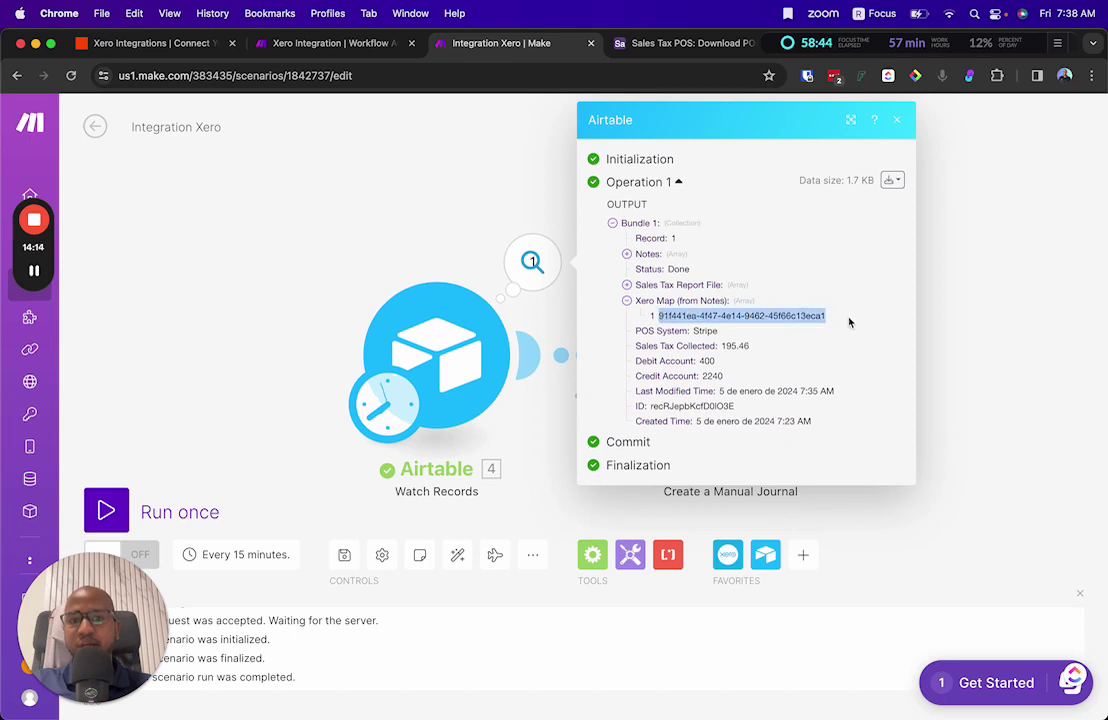
left_click(845, 329)
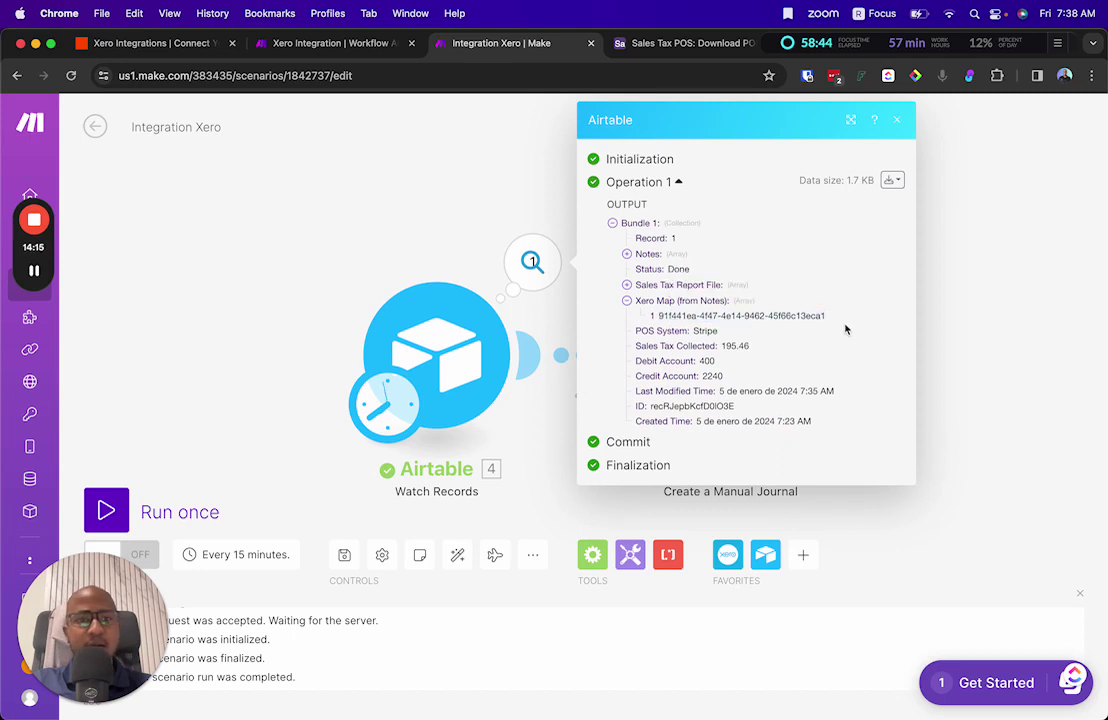
double_click(727, 345)
double_click(707, 360)
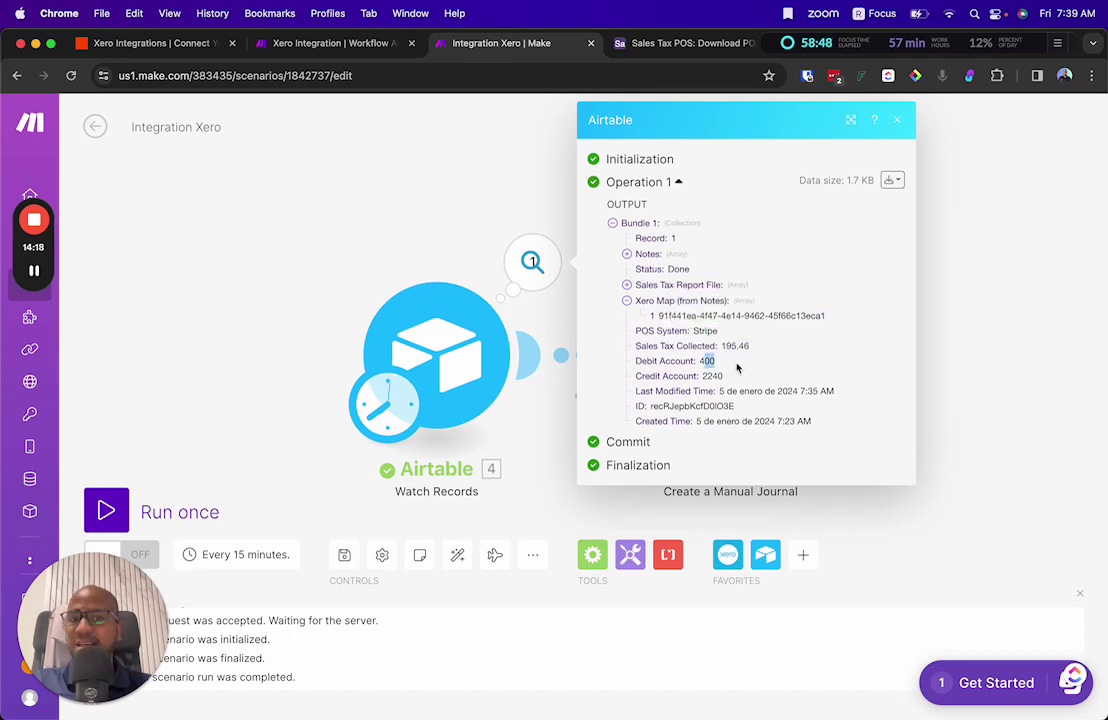
left_click(746, 384)
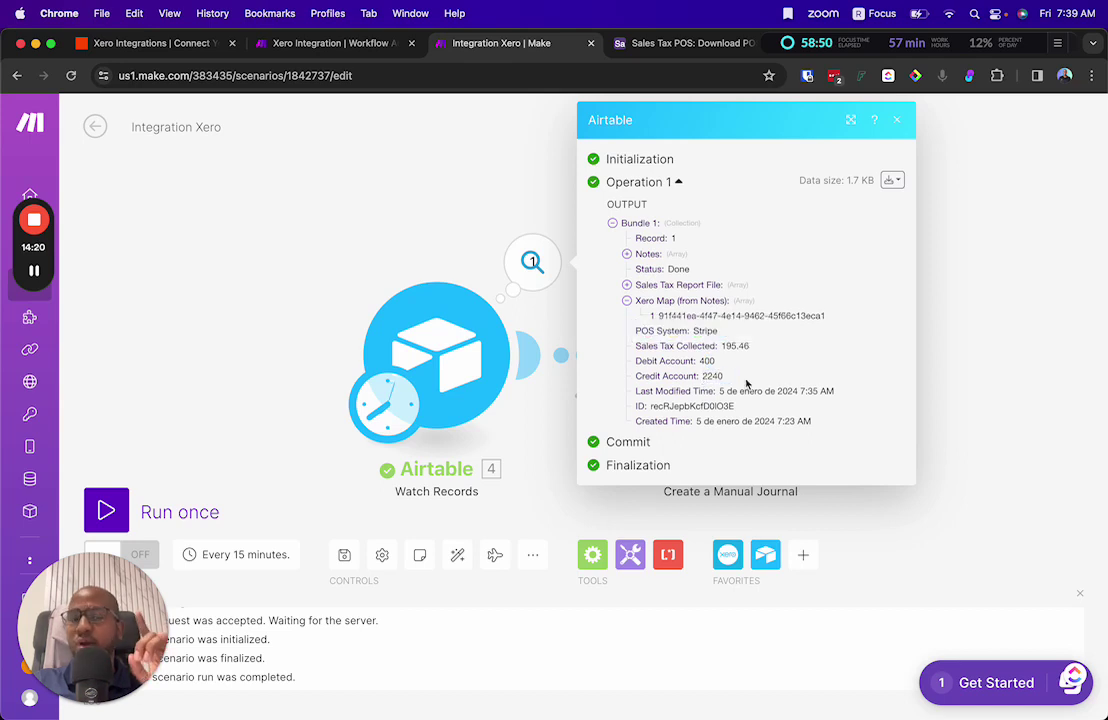
Step: Switch to Airtable, add a Date field named Month End Date to Download POS, and place it between POS System and Debit Account
left_click(690, 42)
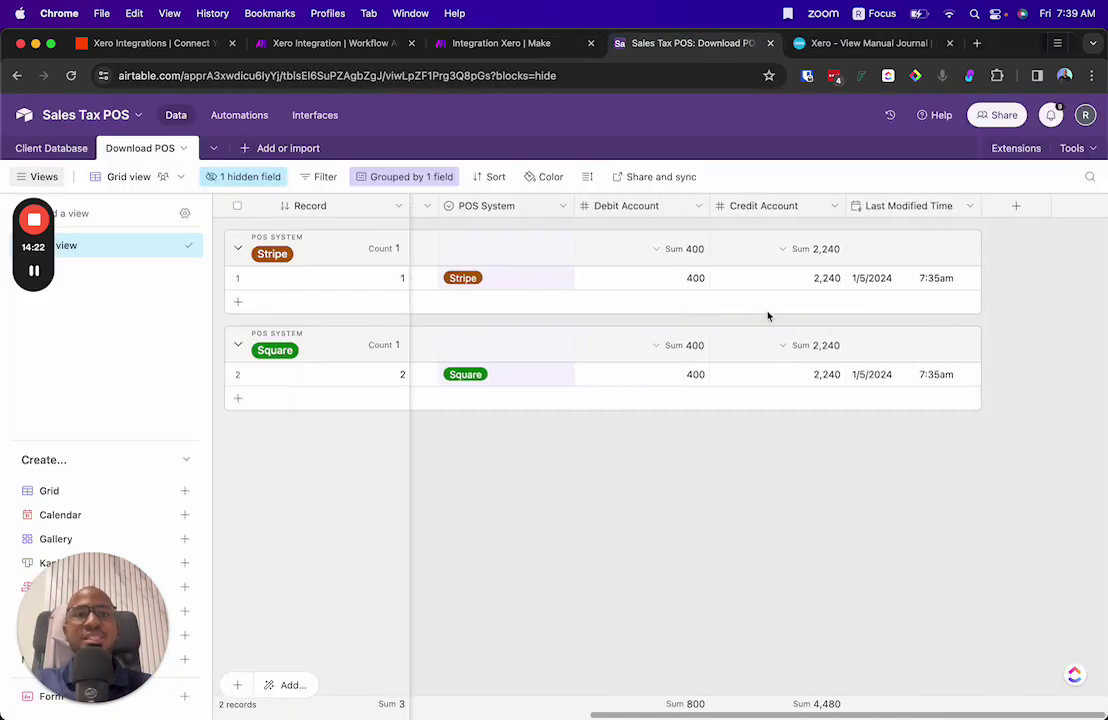
left_click(1024, 214)
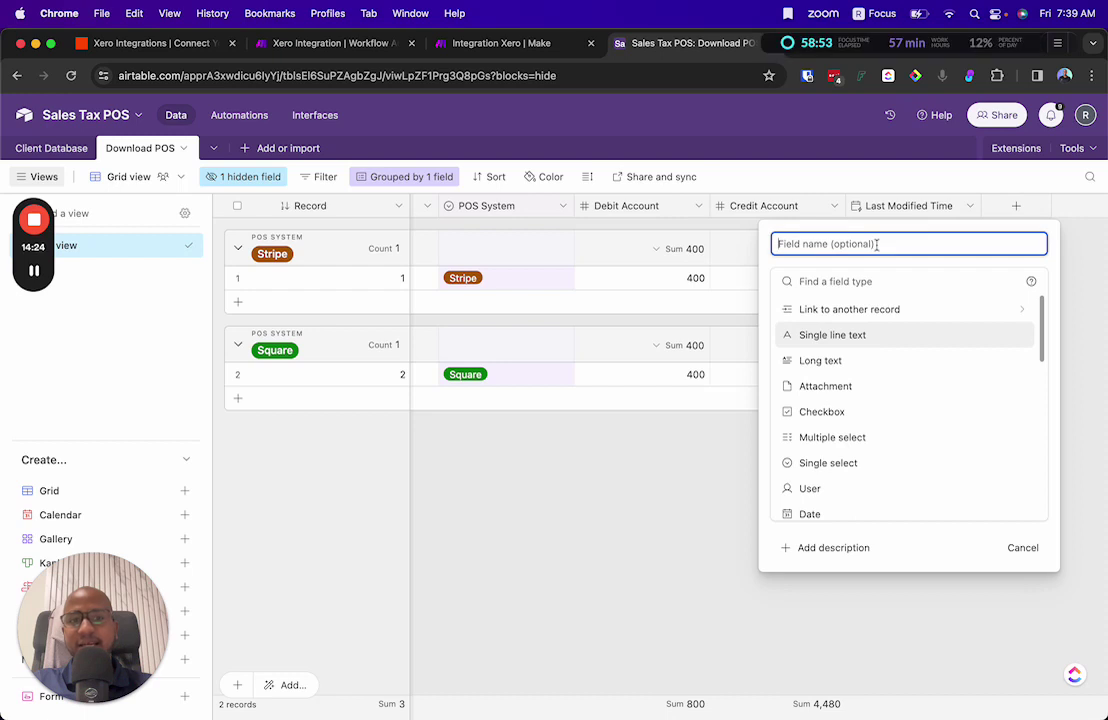
type("Month End Date")
left_click(842, 278)
type("Date")
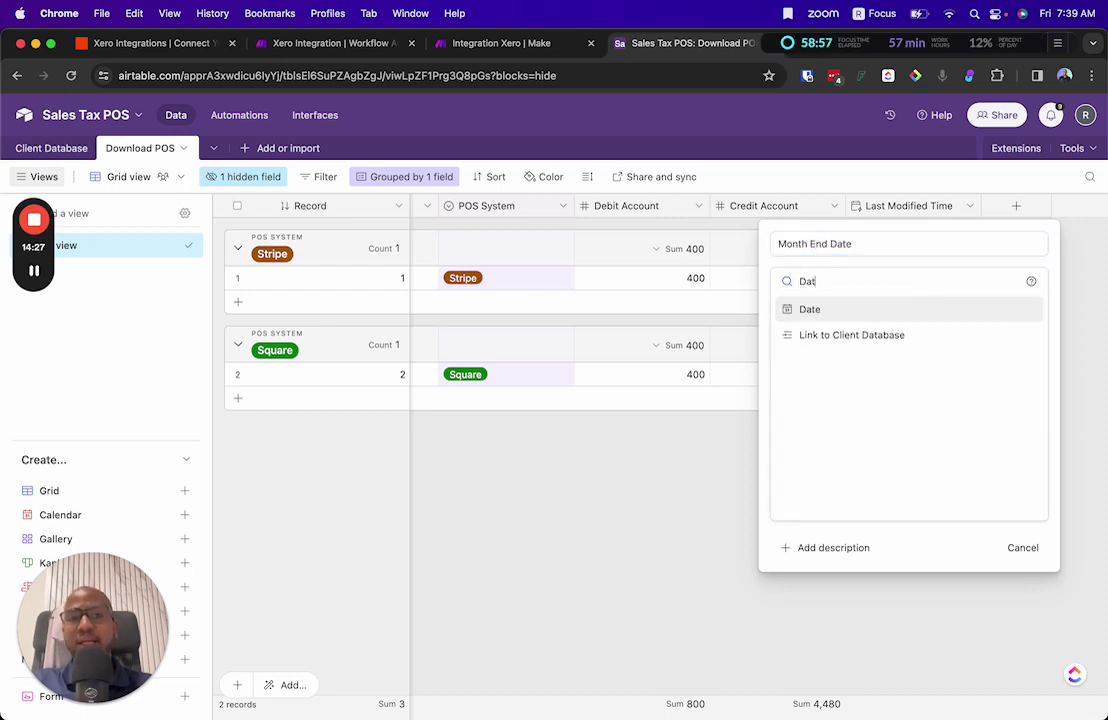
left_click(836, 310)
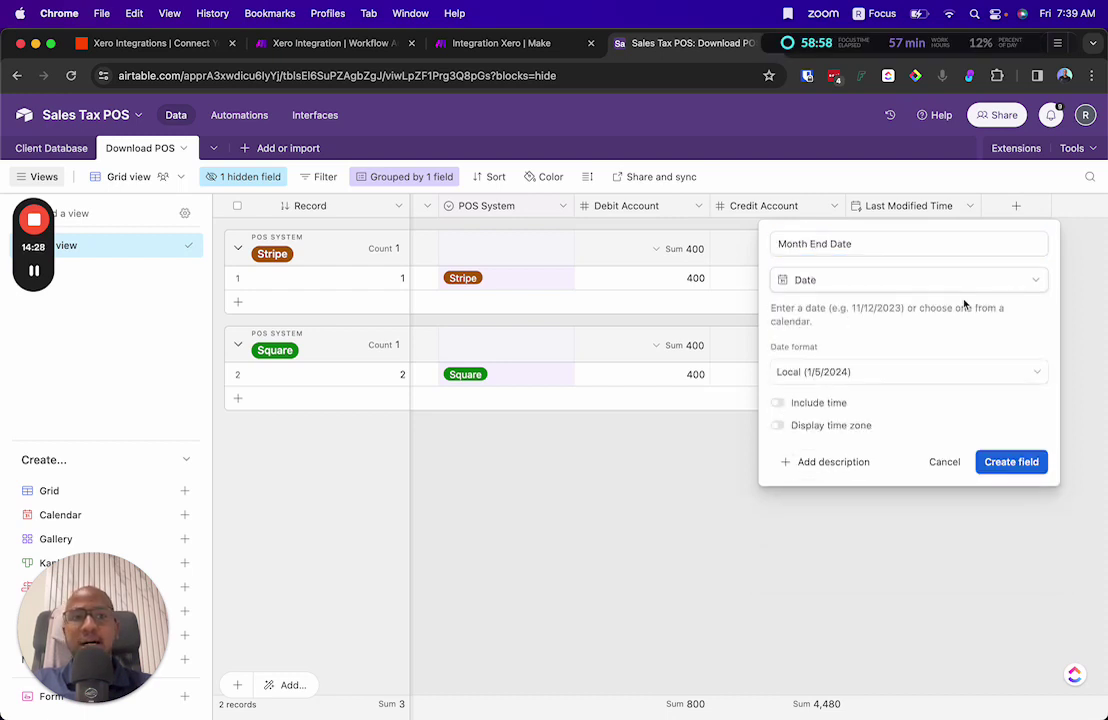
left_click(1008, 467)
left_click_drag(1004, 208, 552, 208)
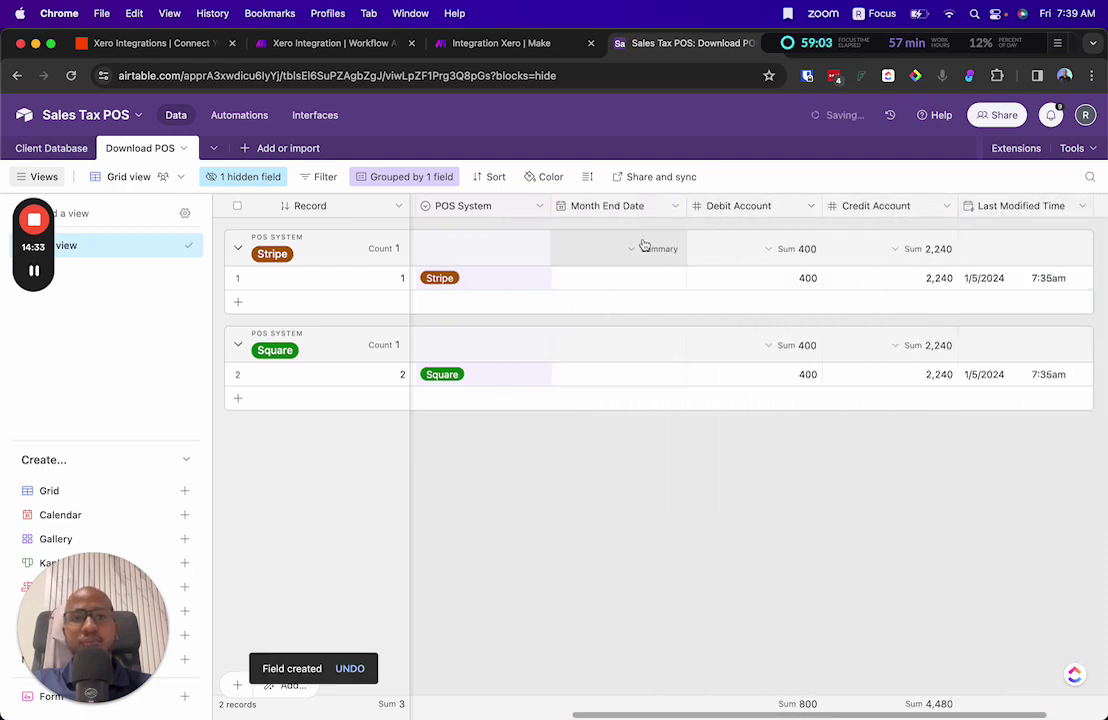
Step: Set Month End Date to 1/31/2024 for both the Stripe and the Square records
double_click(601, 290)
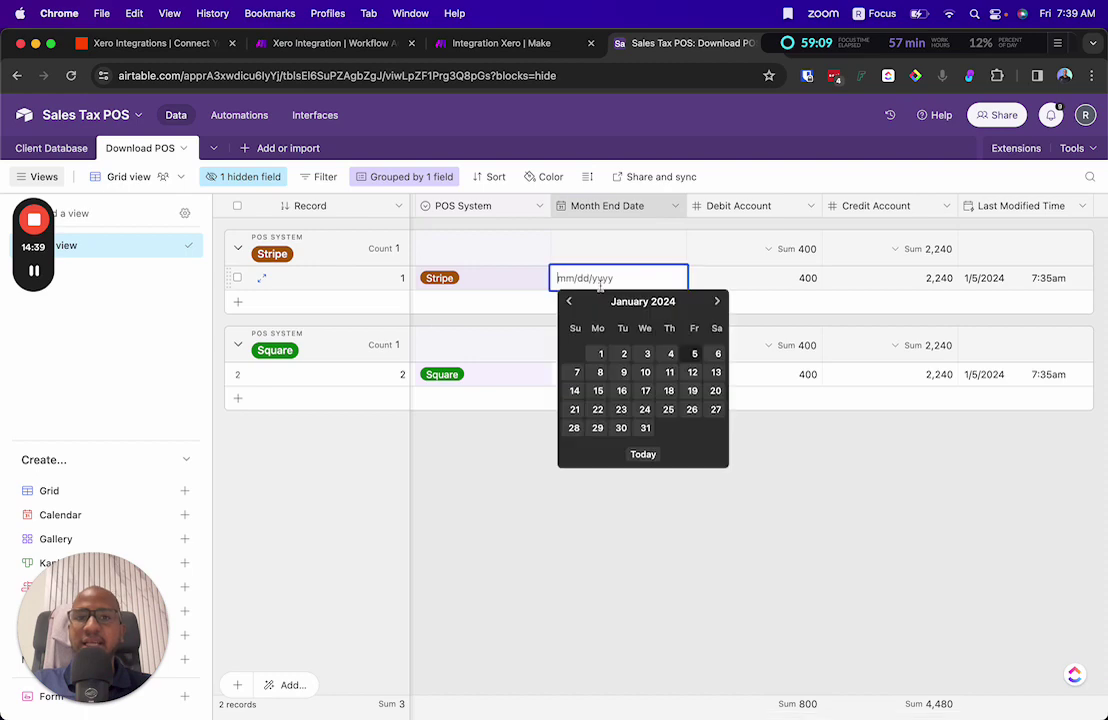
left_click(643, 425)
double_click(624, 377)
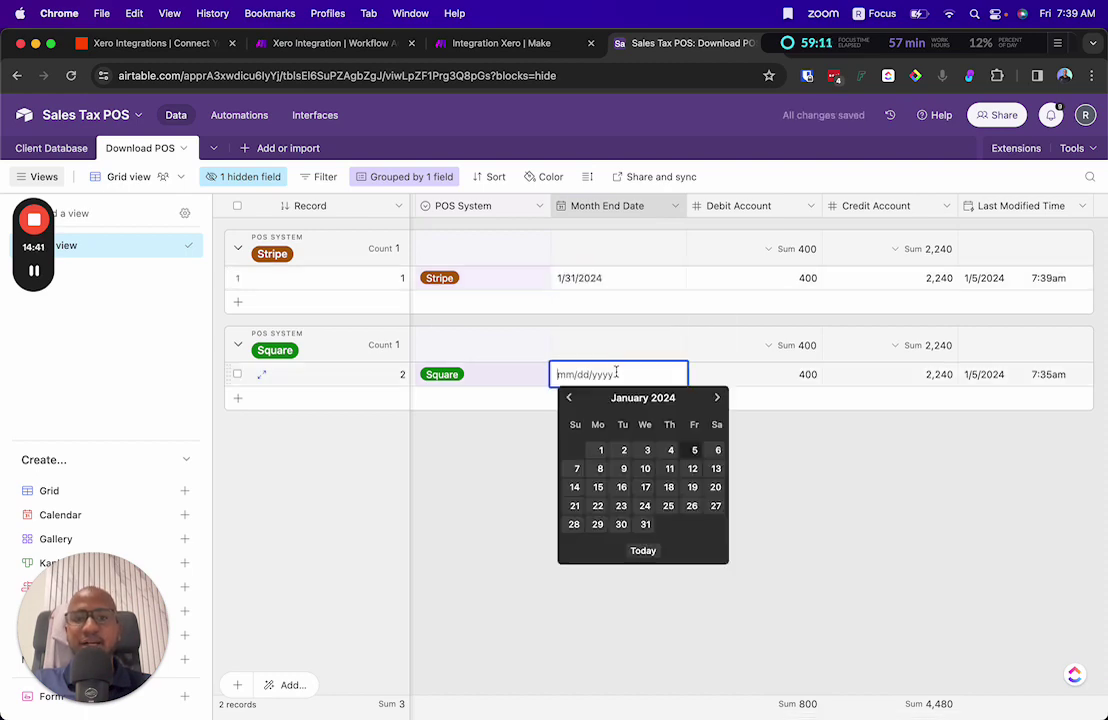
left_click(649, 522)
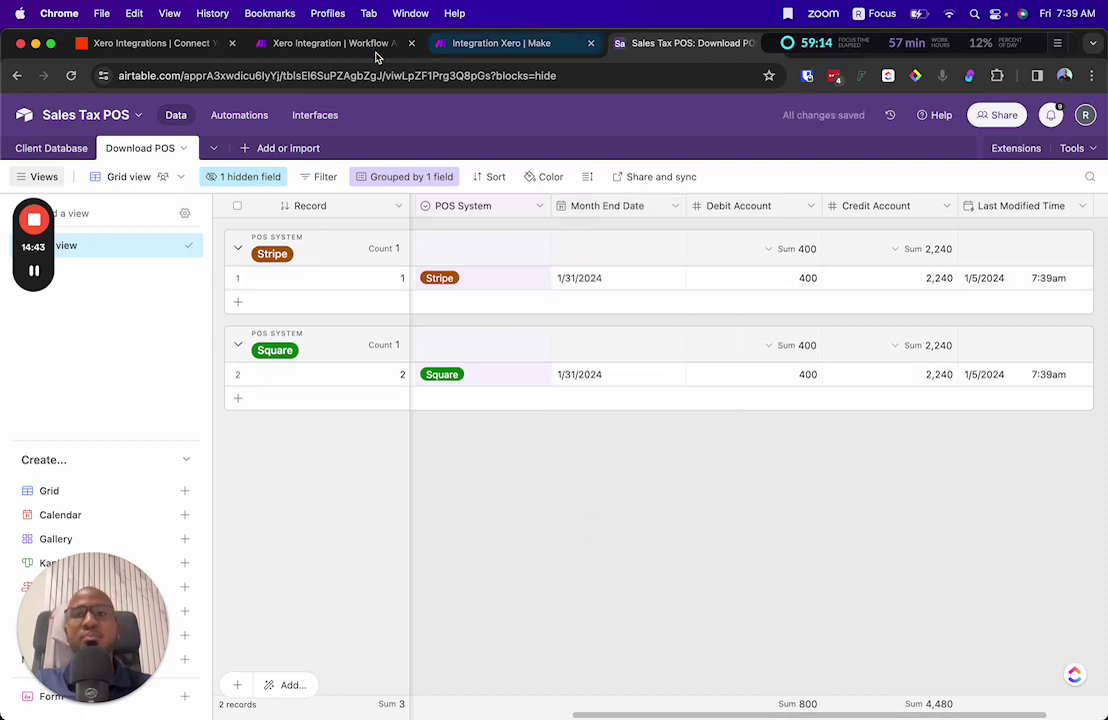
Step: Return to the Make scenario, run only the Watch Records module again and open its output bundle
left_click(348, 46)
left_click(483, 46)
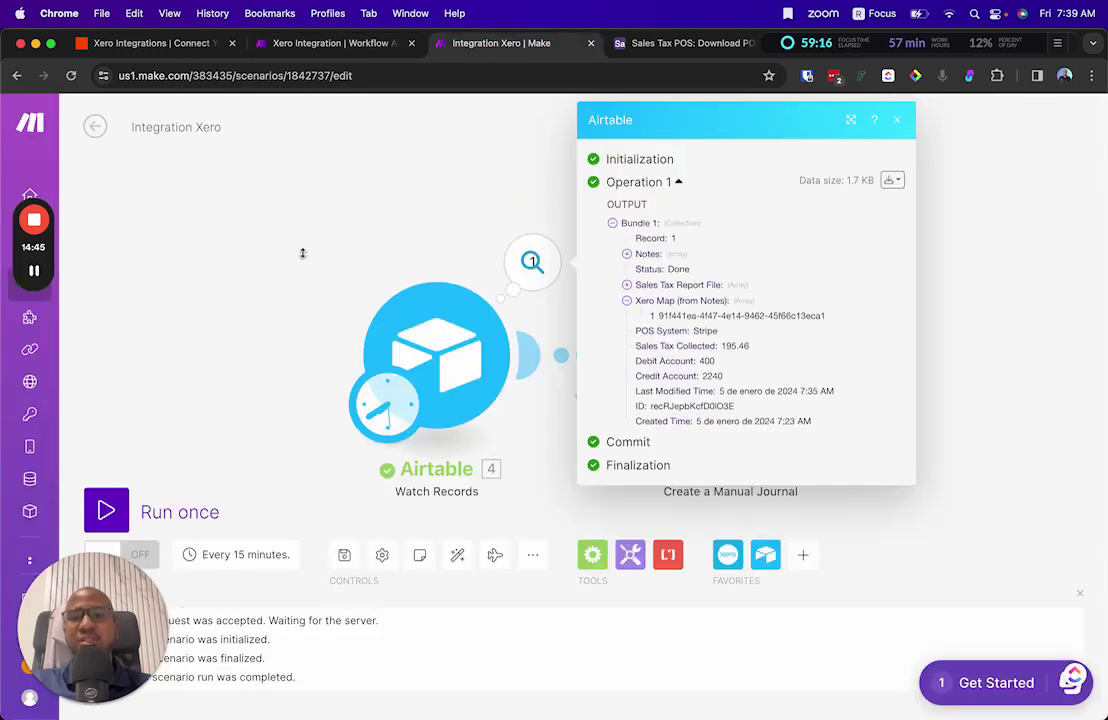
left_click(451, 360)
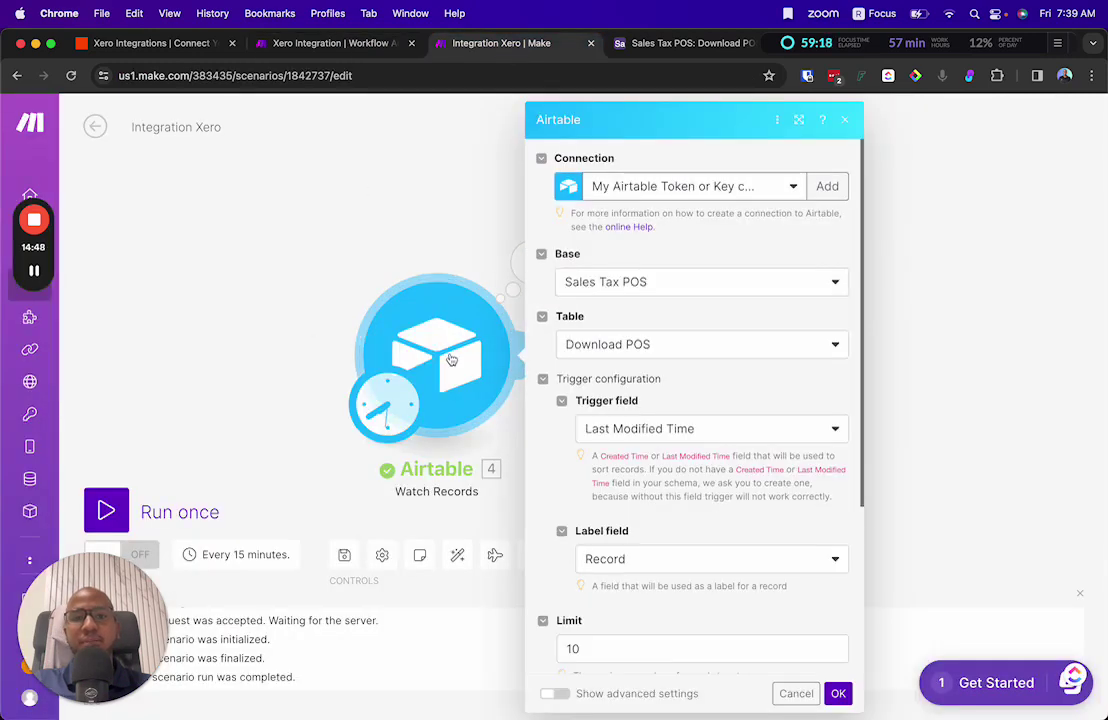
right_click(451, 360)
left_click(472, 392)
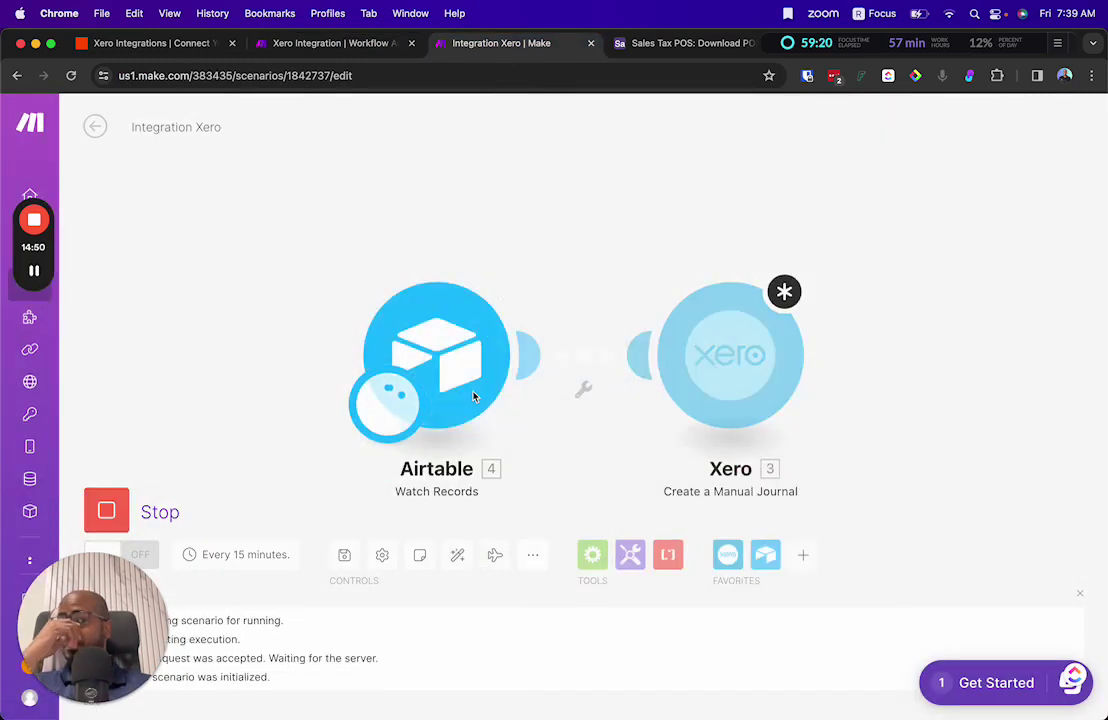
left_click(535, 289)
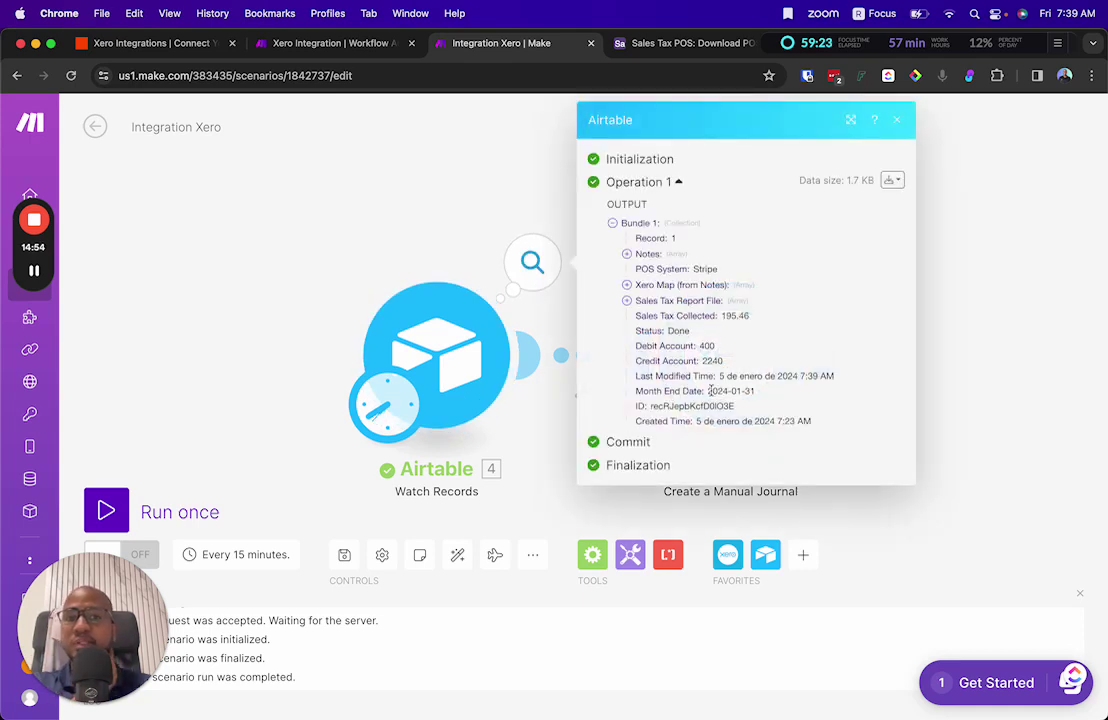
Step: Review the Watch Records output's month end date, debit and credit accounts, sales tax collected and expanded Xero Map value, then close the output
left_click_drag(709, 391, 770, 393)
left_click(689, 327)
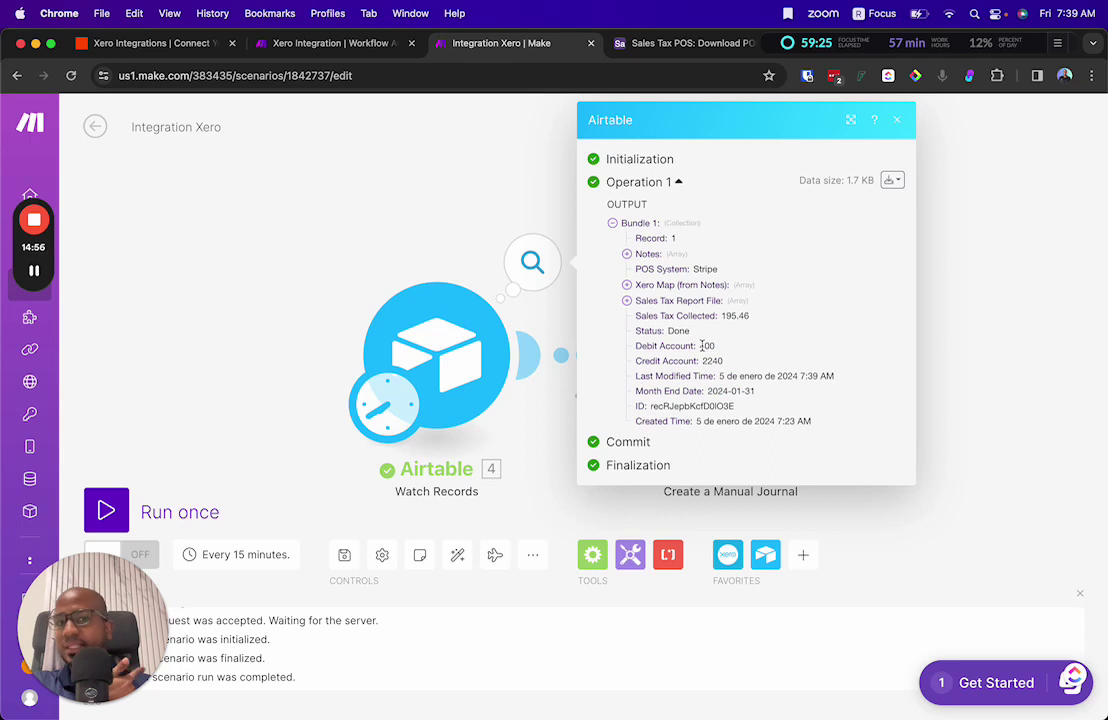
double_click(710, 361)
left_click(726, 312)
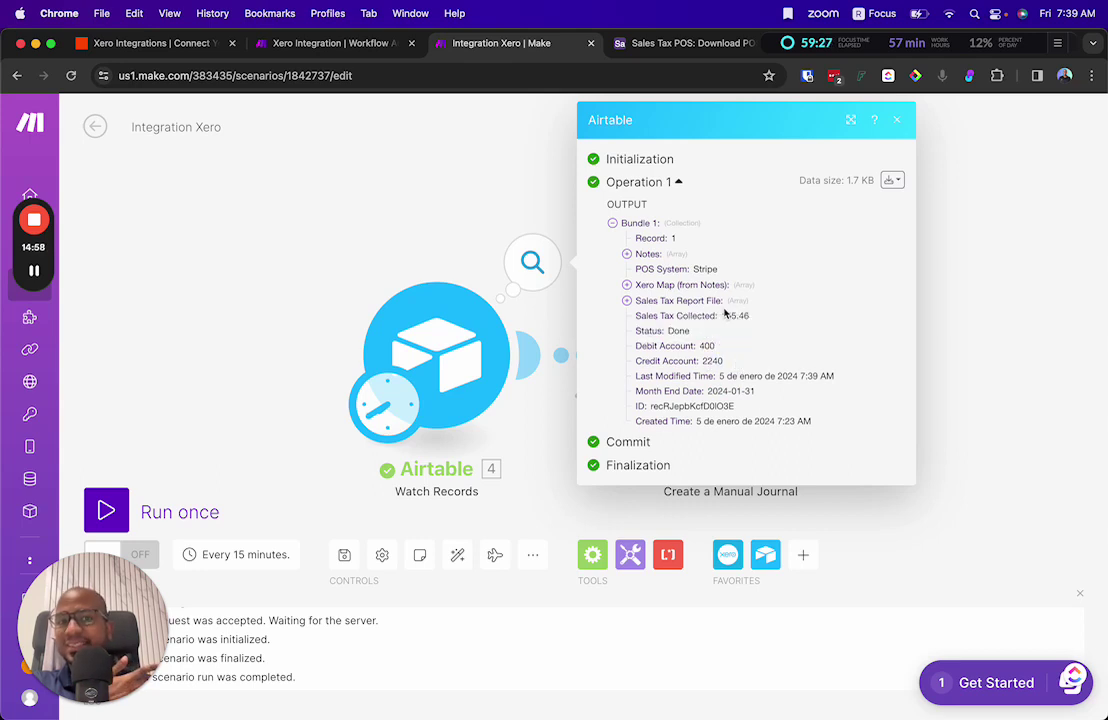
double_click(727, 315)
left_click(627, 285)
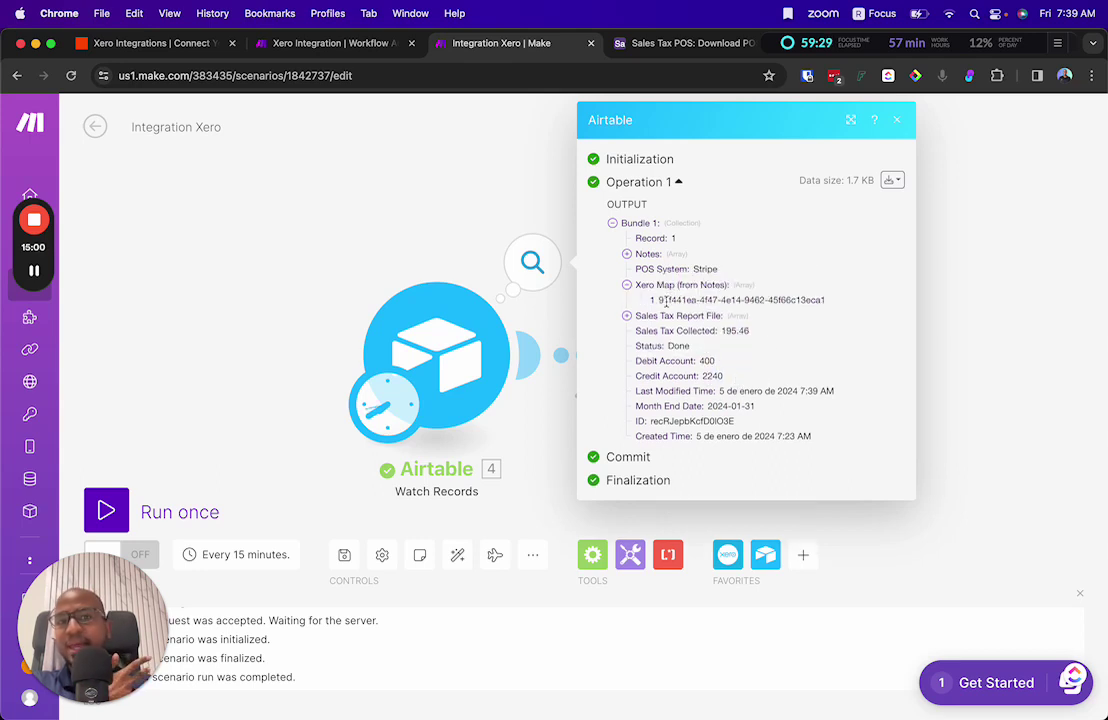
left_click_drag(660, 300, 849, 306)
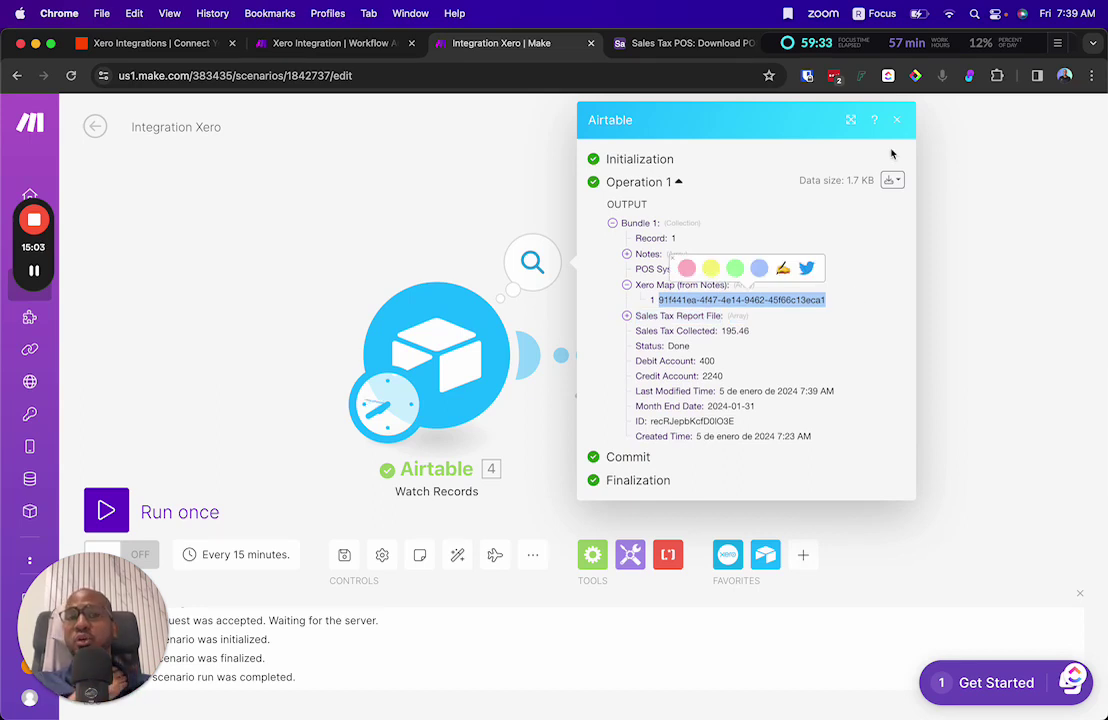
left_click(896, 121)
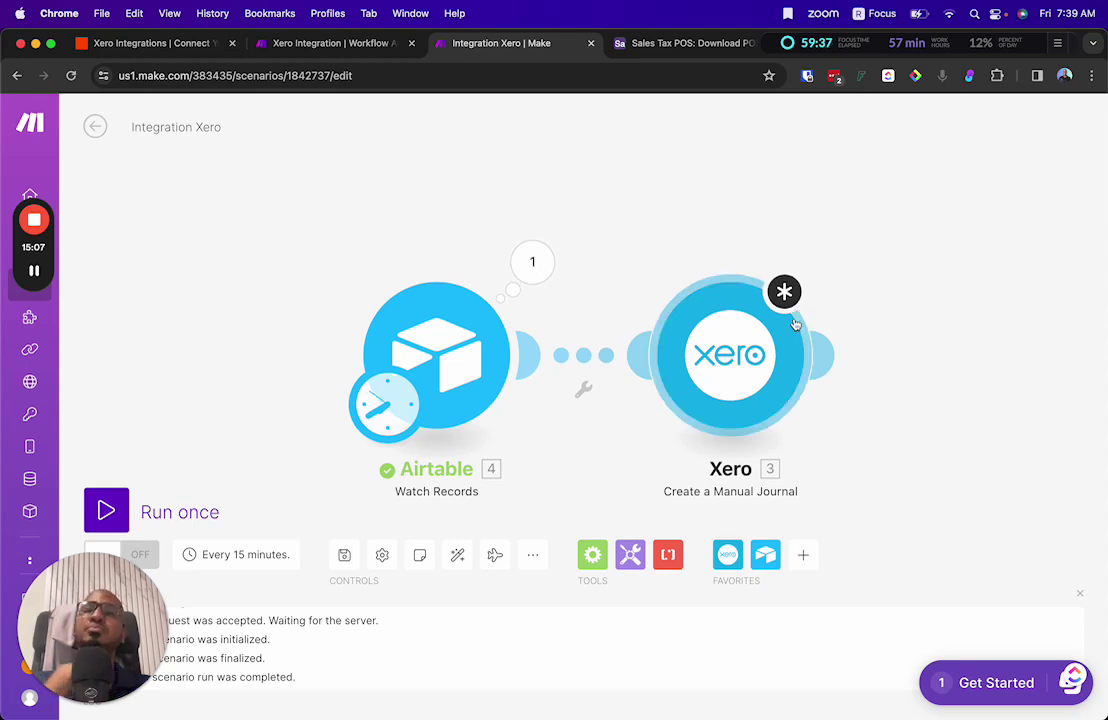
Step: Move the Create a Manual Journal module away from Watch Records and unlink the two modules
left_click_drag(746, 345, 945, 352)
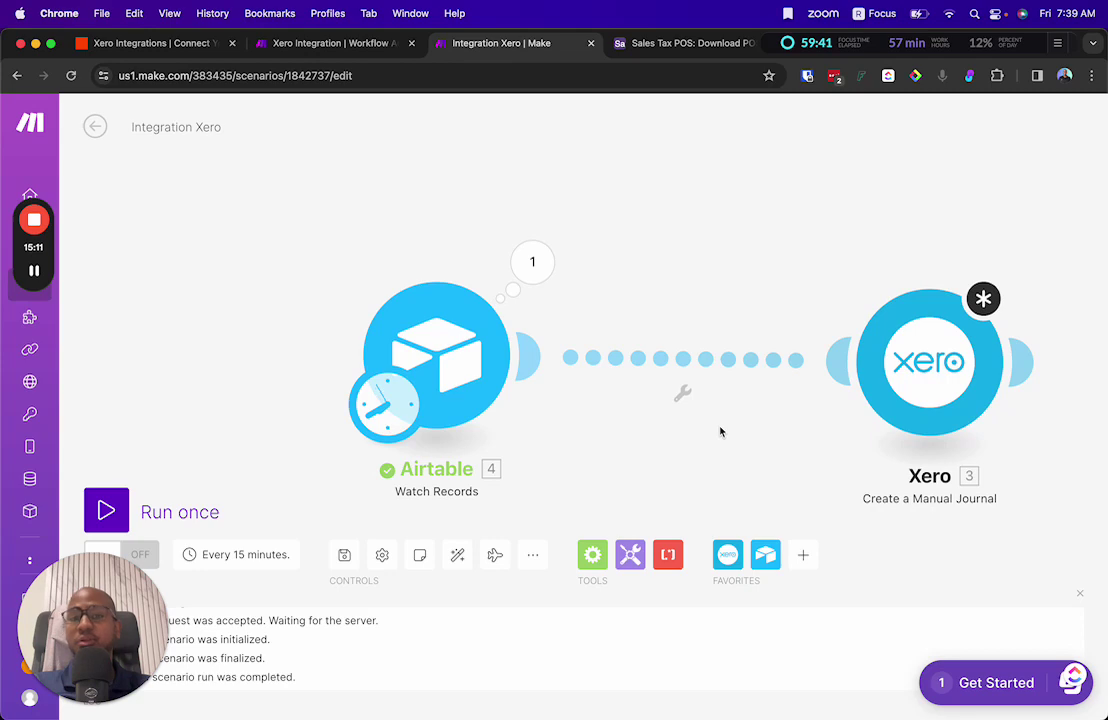
left_click(630, 554)
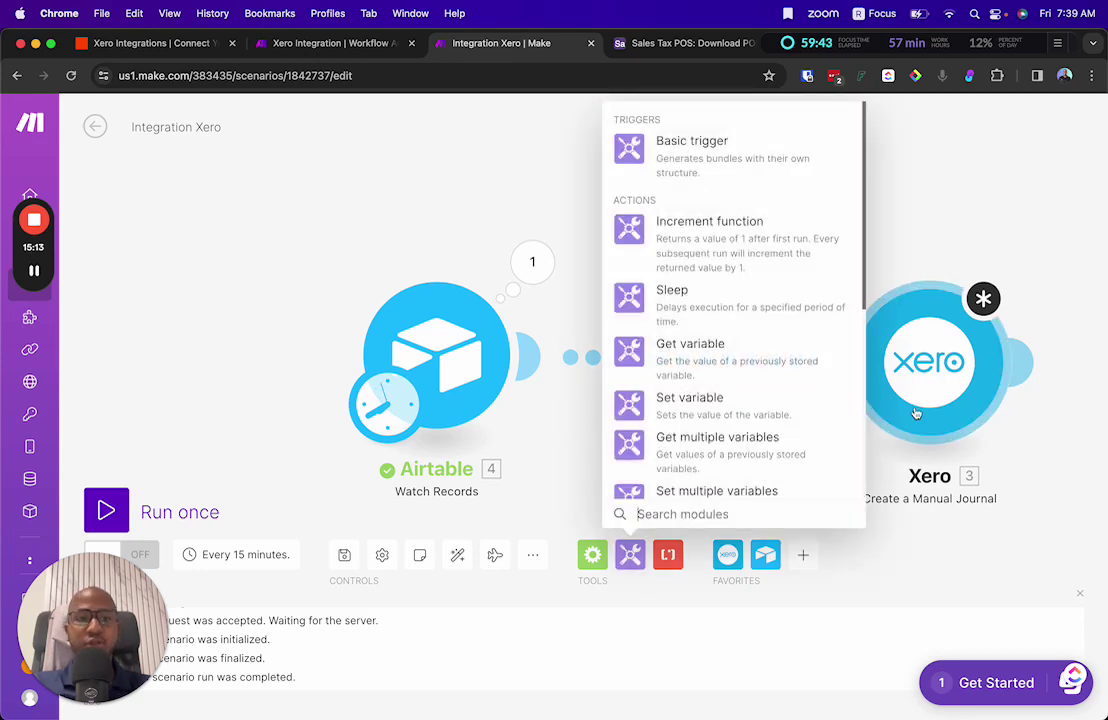
left_click(659, 350)
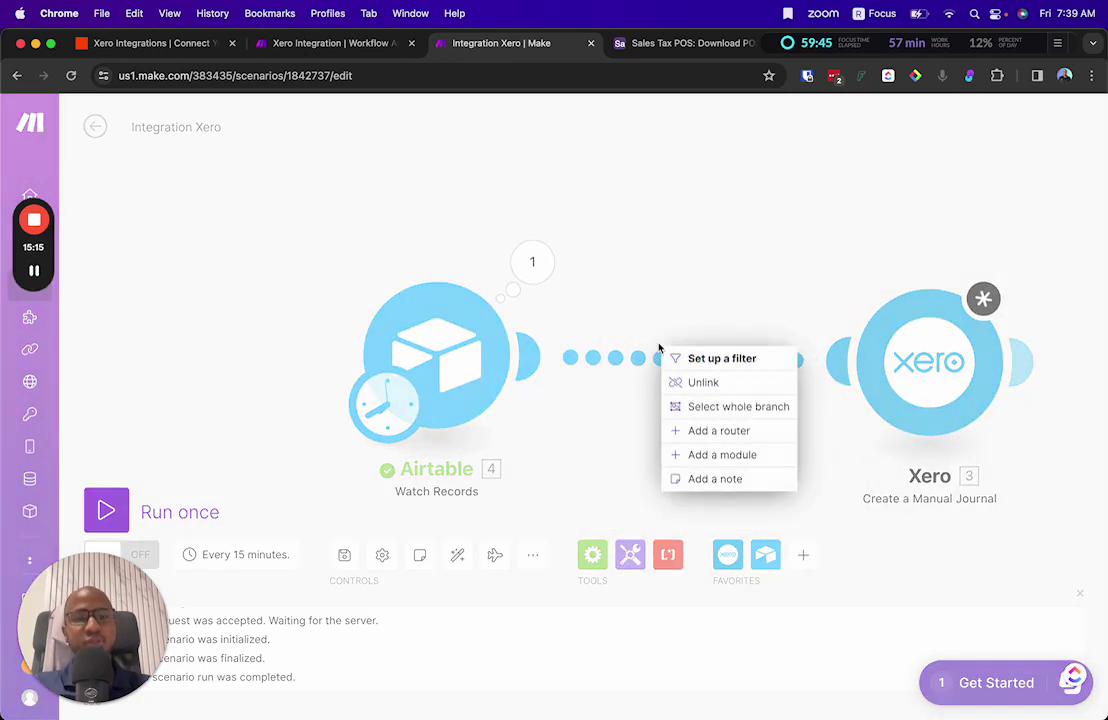
left_click(665, 382)
Step: Add a Tools Set multiple variables module and connect it between Watch Records and Create a Manual Journal, spacing the modules out
left_click(635, 552)
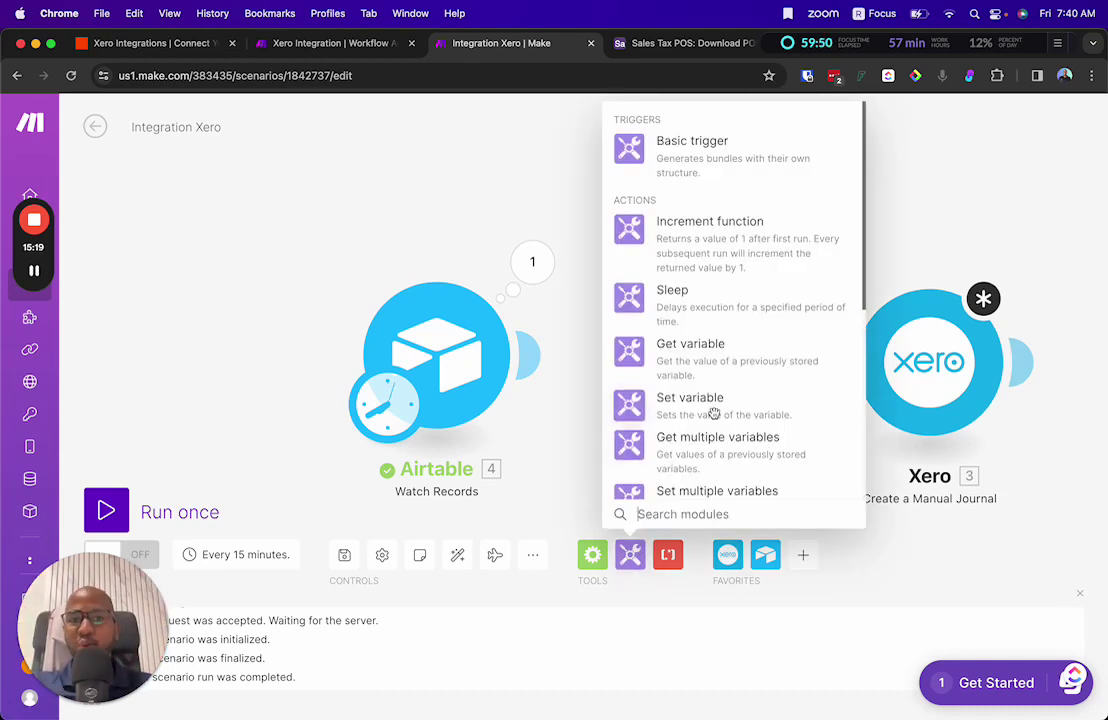
scroll(700, 455, "down", 2)
left_click(710, 440)
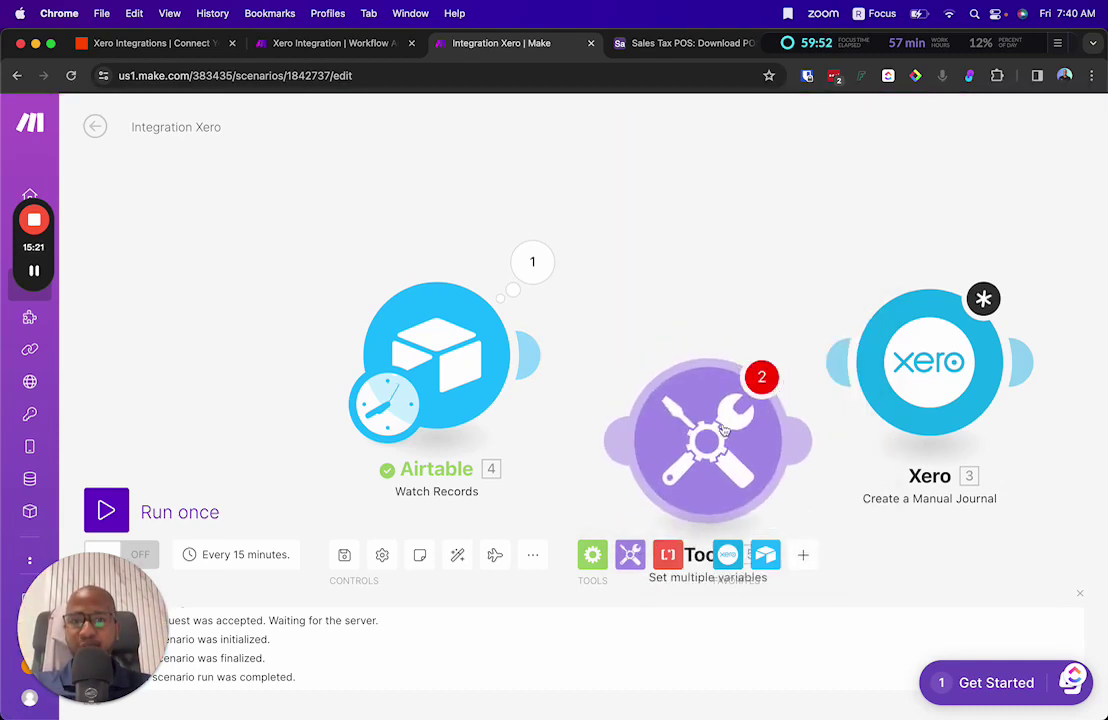
left_click(834, 244)
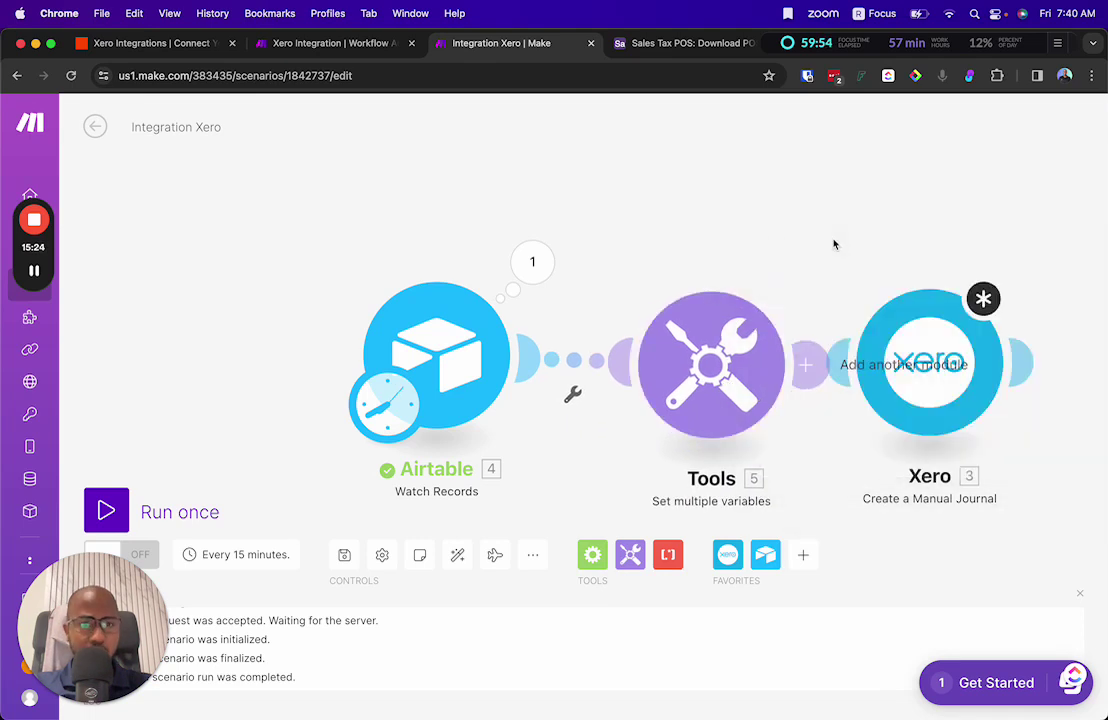
left_click_drag(800, 340, 982, 342)
left_click_drag(488, 295, 545, 285)
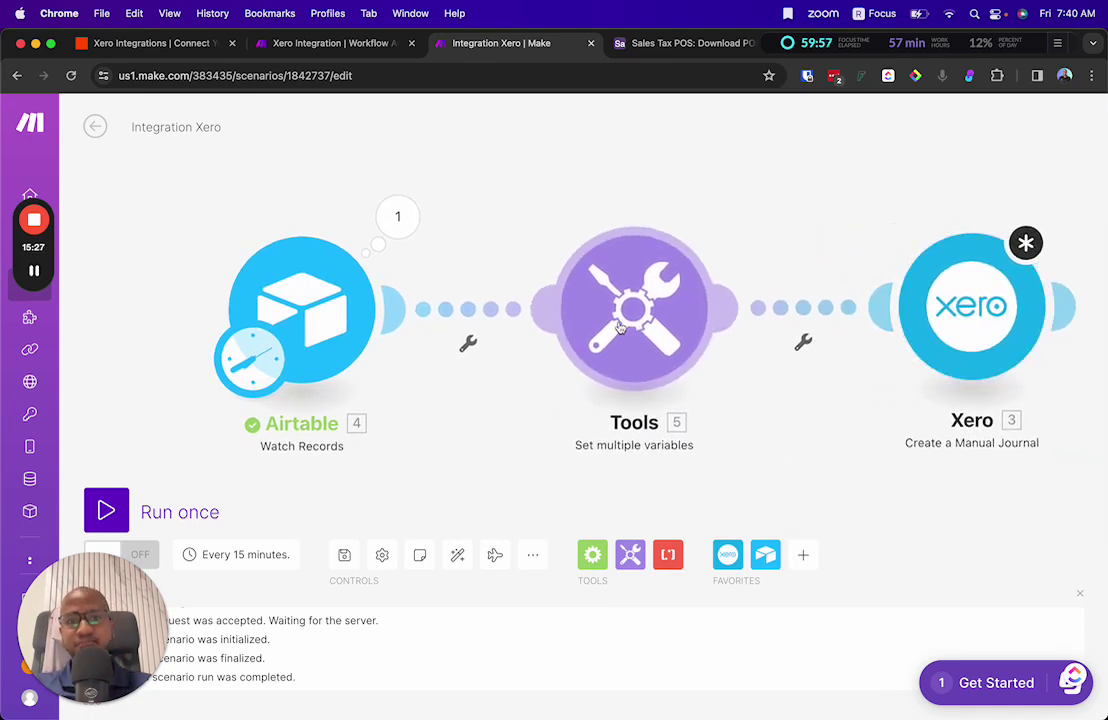
Step: Set up a filter between Watch Records and Set multiple variables with the condition that Xero Map (from Notes) exists
left_click(467, 344)
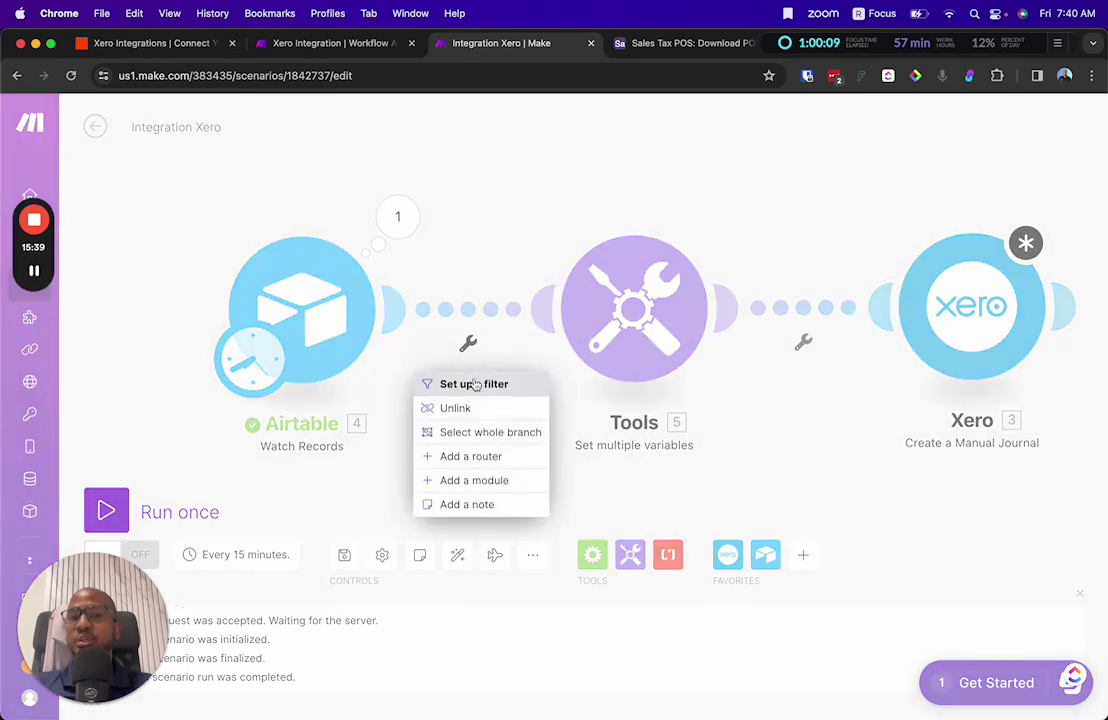
left_click(477, 385)
left_click(672, 310)
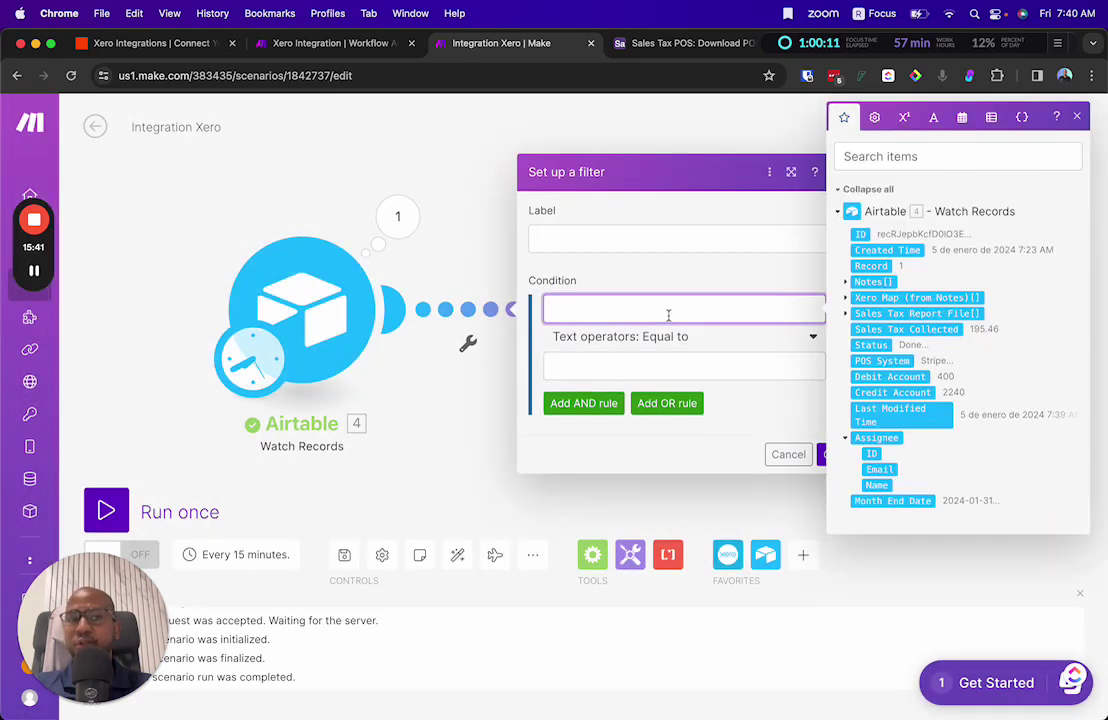
left_click(873, 298)
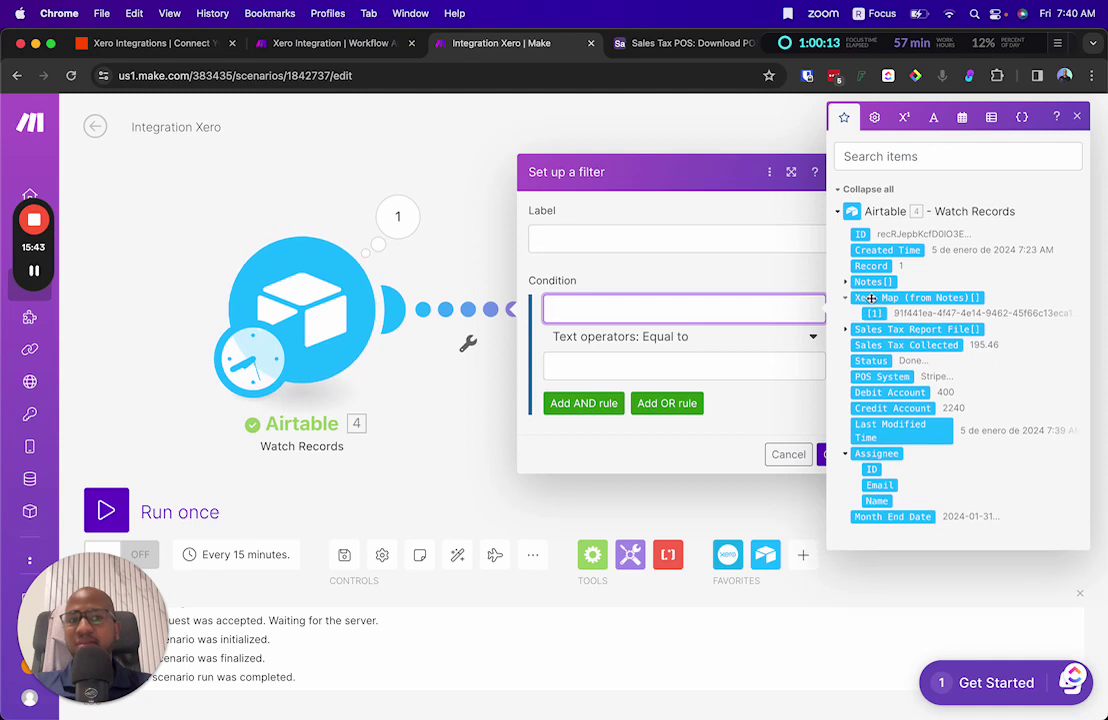
left_click(745, 340)
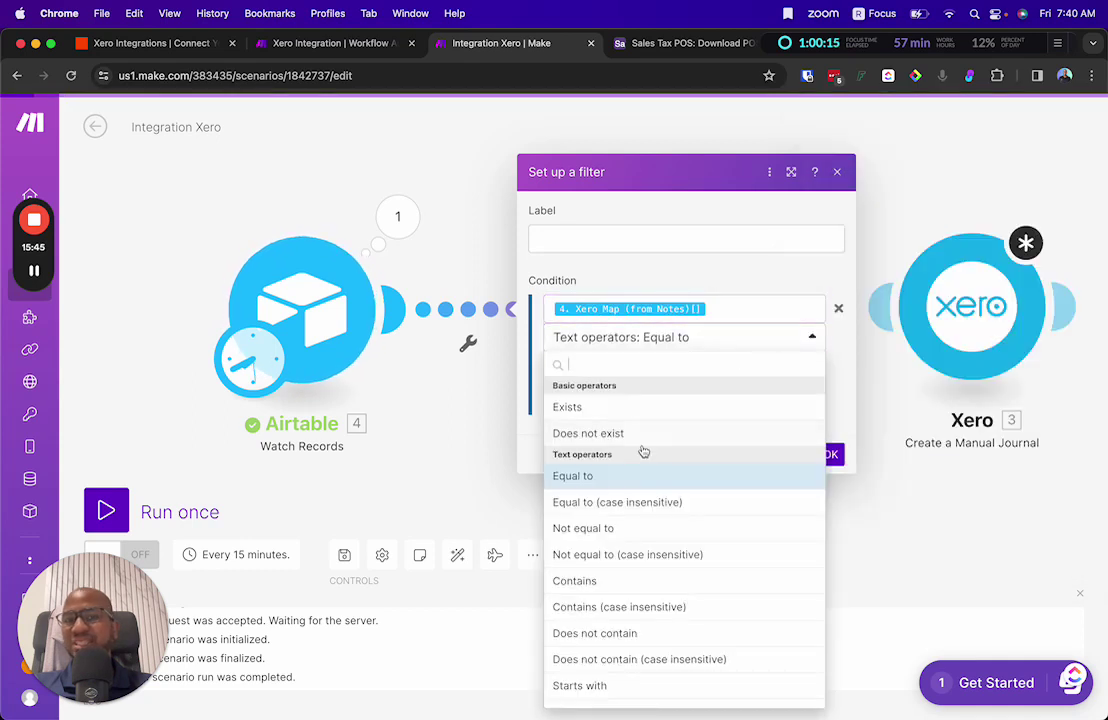
left_click(567, 407)
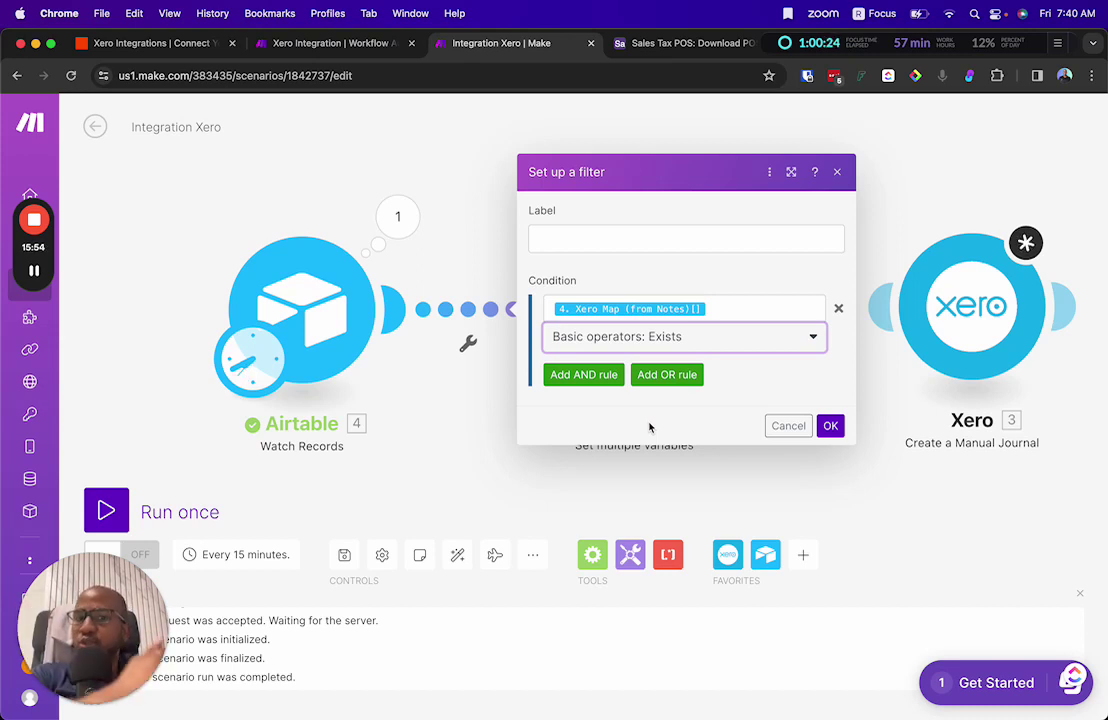
Step: Add an AND rule to the filter requiring that Month End Date exists
left_click(588, 378)
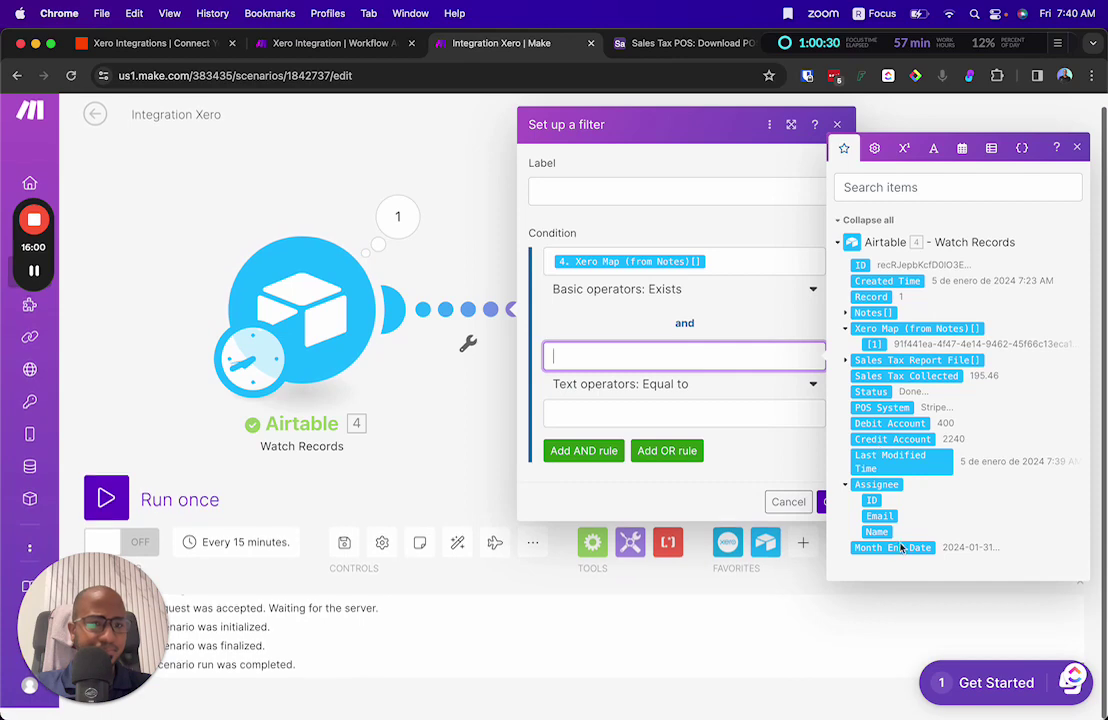
left_click(892, 547)
left_click(660, 384)
scroll(677, 460, "down", 5)
scroll(640, 460, "up", 5)
left_click(630, 456)
Step: Add another AND rule requiring Sales Tax Collected to be numerically greater than 0, and save the filter
left_click(584, 421)
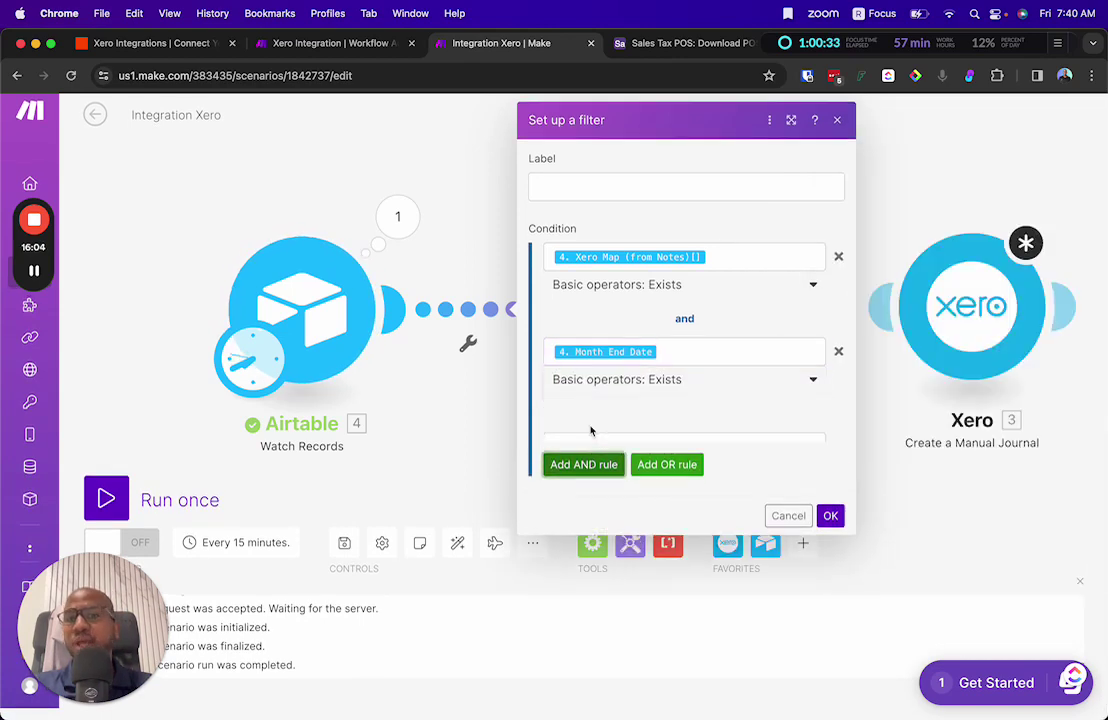
left_click(645, 438)
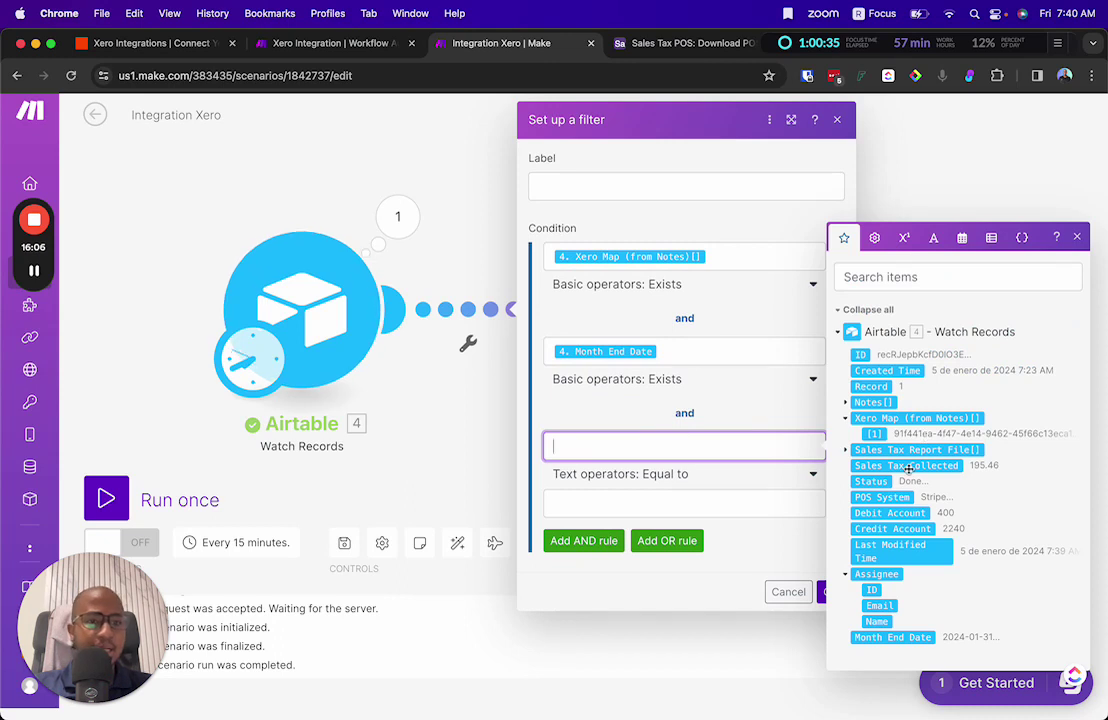
left_click(905, 465)
left_click(672, 477)
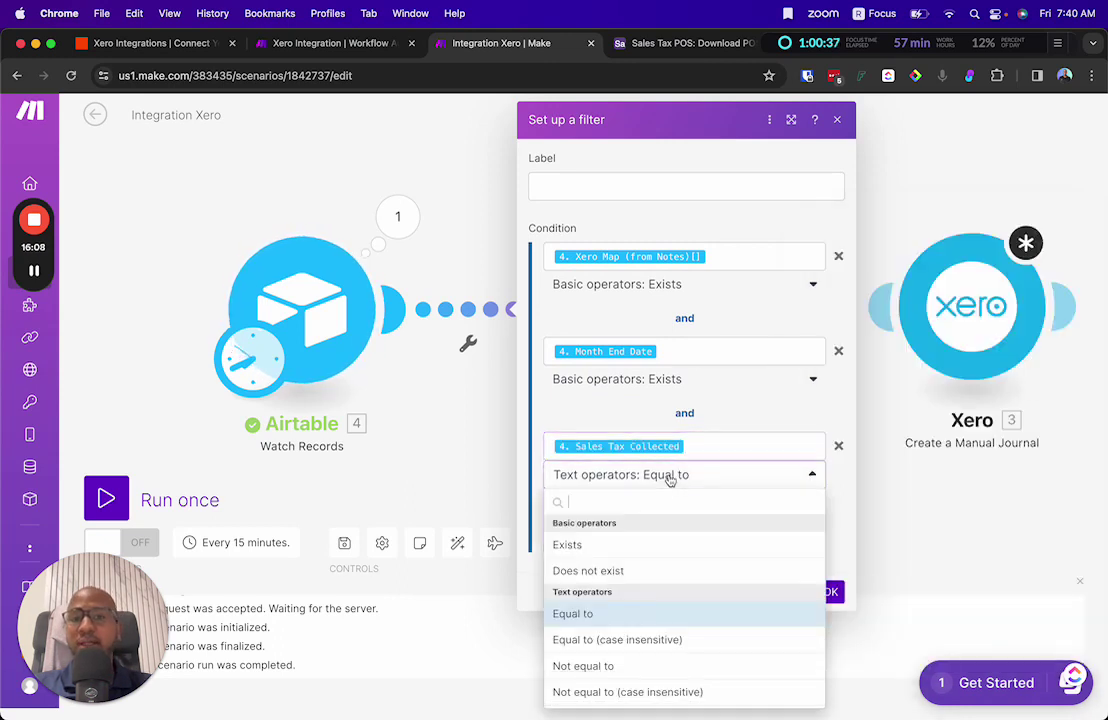
scroll(644, 576, "down", 3)
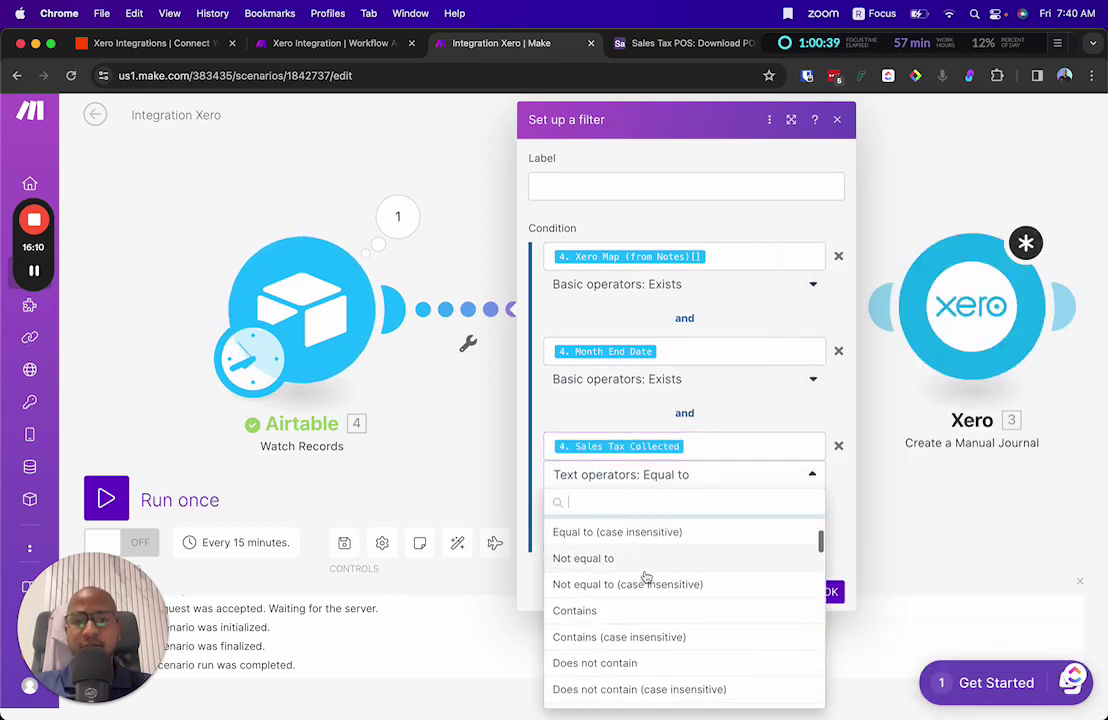
scroll(644, 575, "up", 3)
type("g")
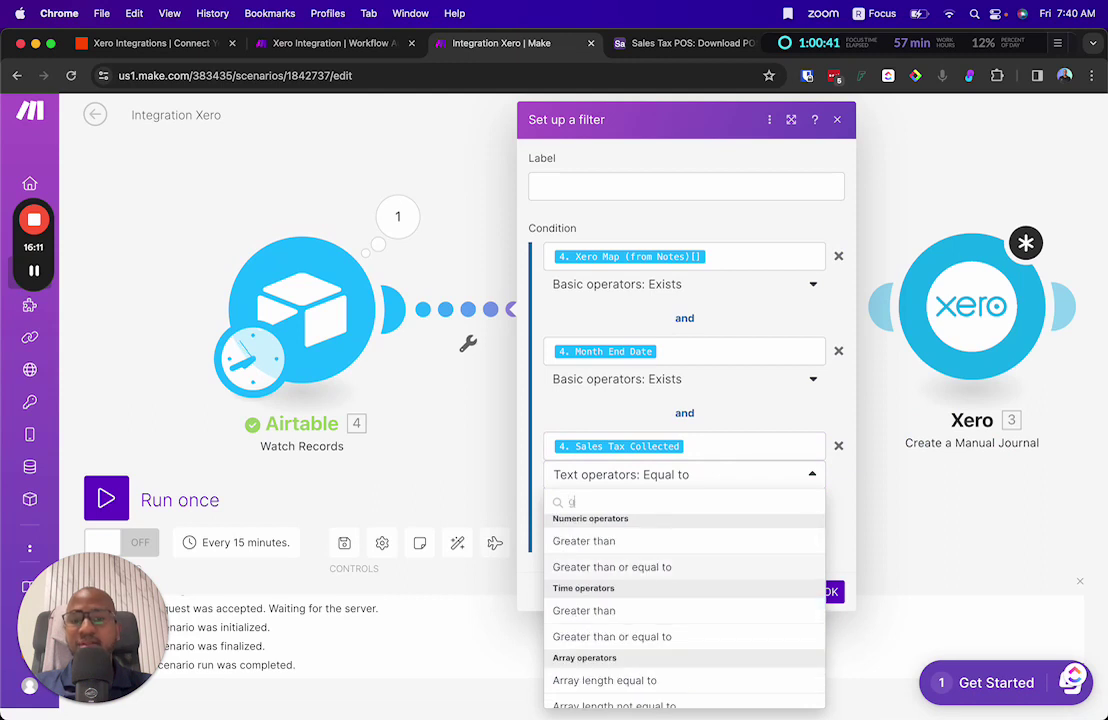
left_click(600, 541)
left_click(671, 507)
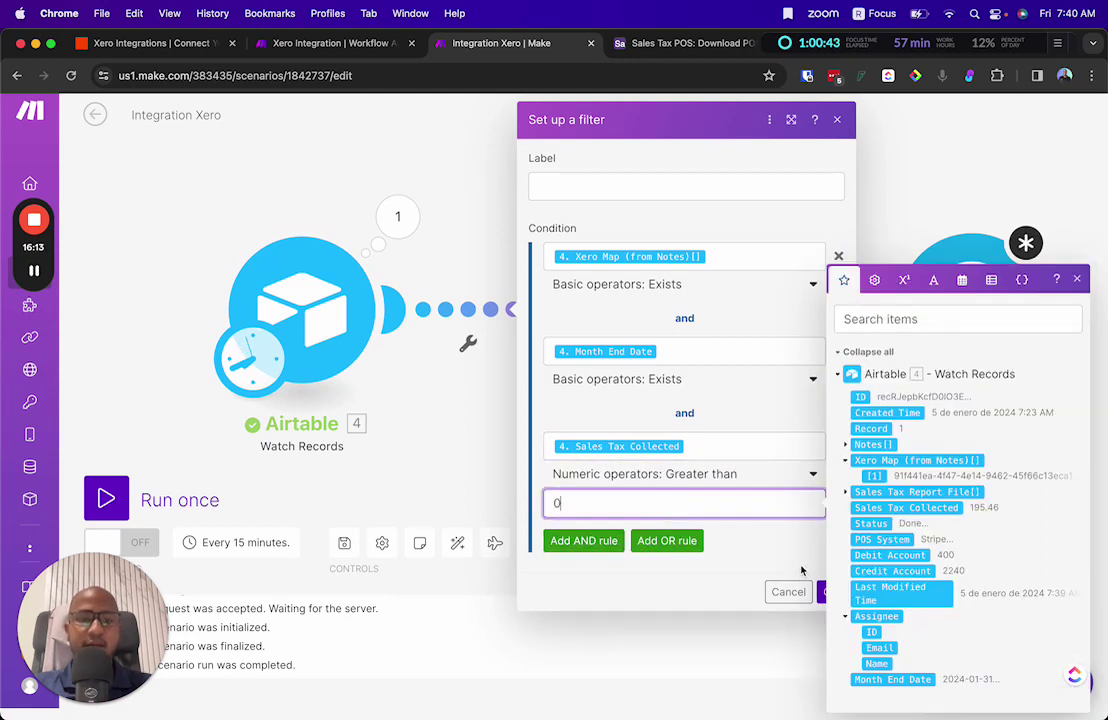
left_click(820, 592)
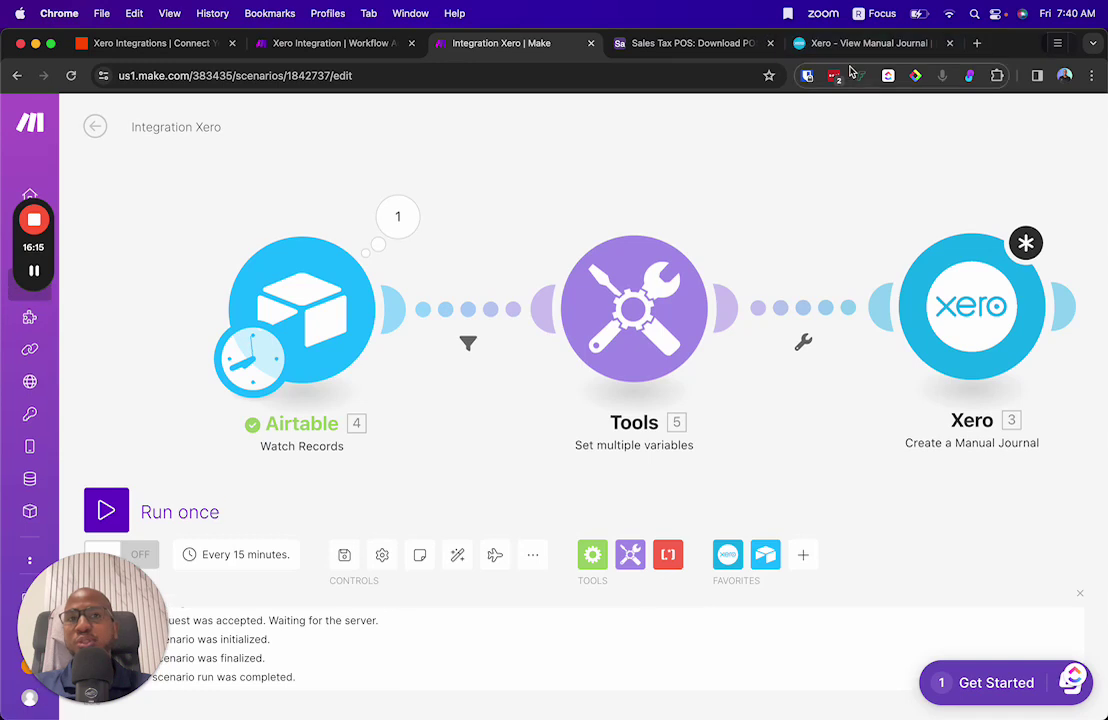
Step: Switch to Airtable and check the number formatting of the Sales Tax Collected field, including whether negative numbers are allowed
left_click(710, 44)
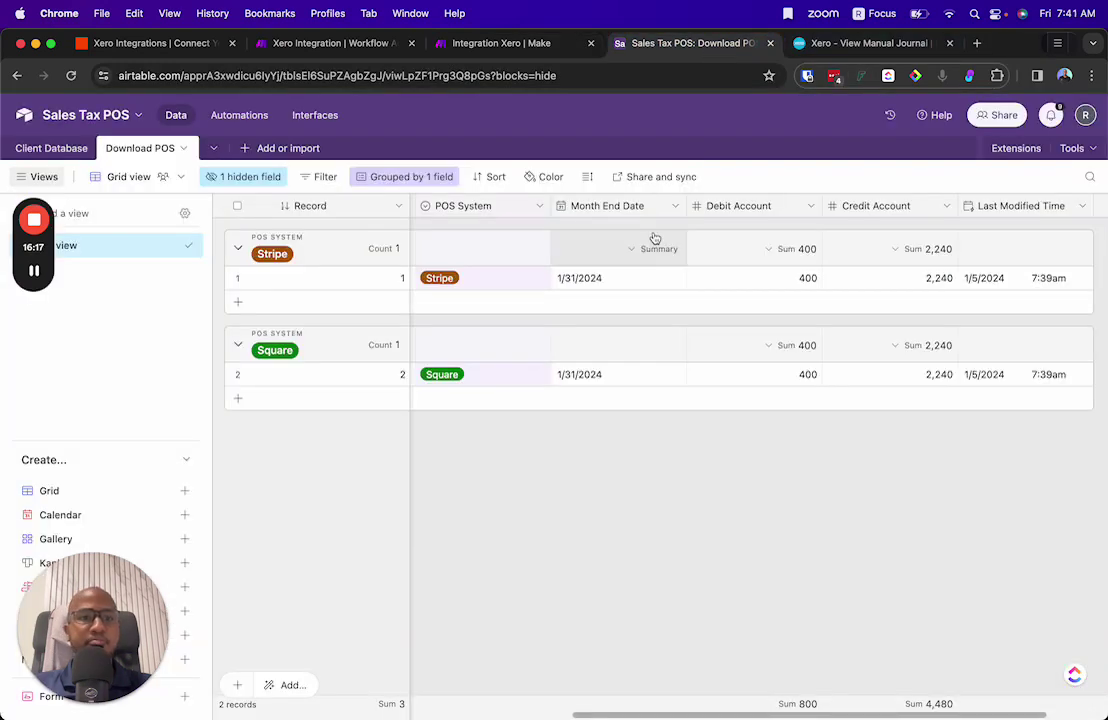
scroll(633, 287, "left", 5)
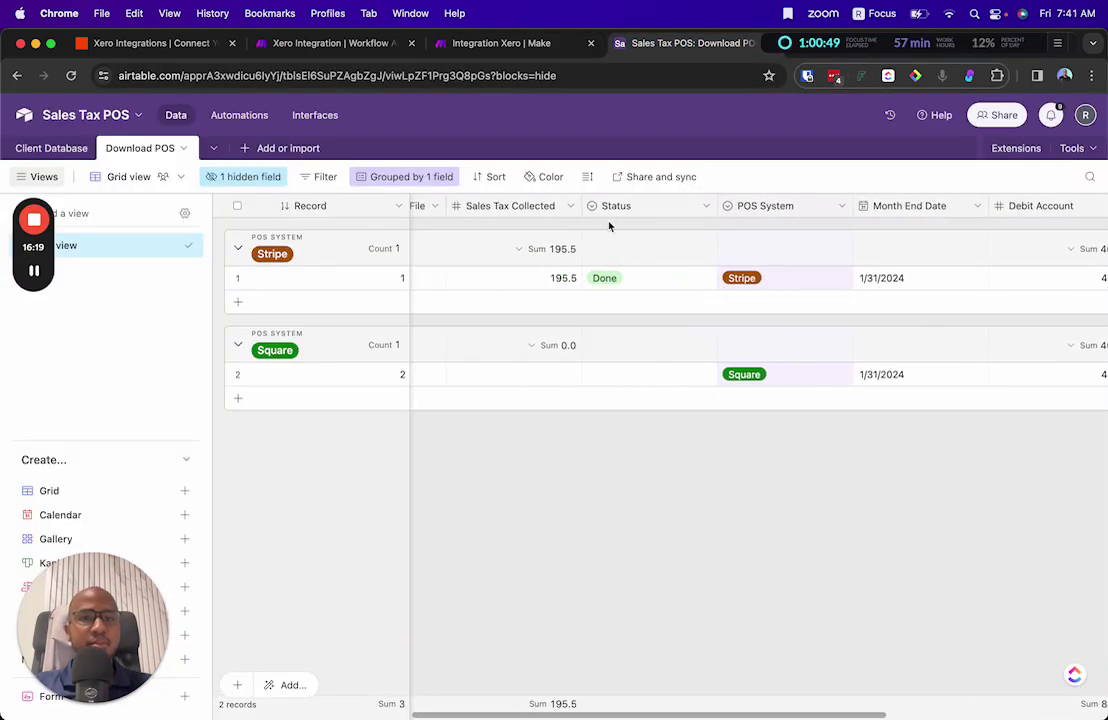
left_click(571, 213)
left_click(551, 242)
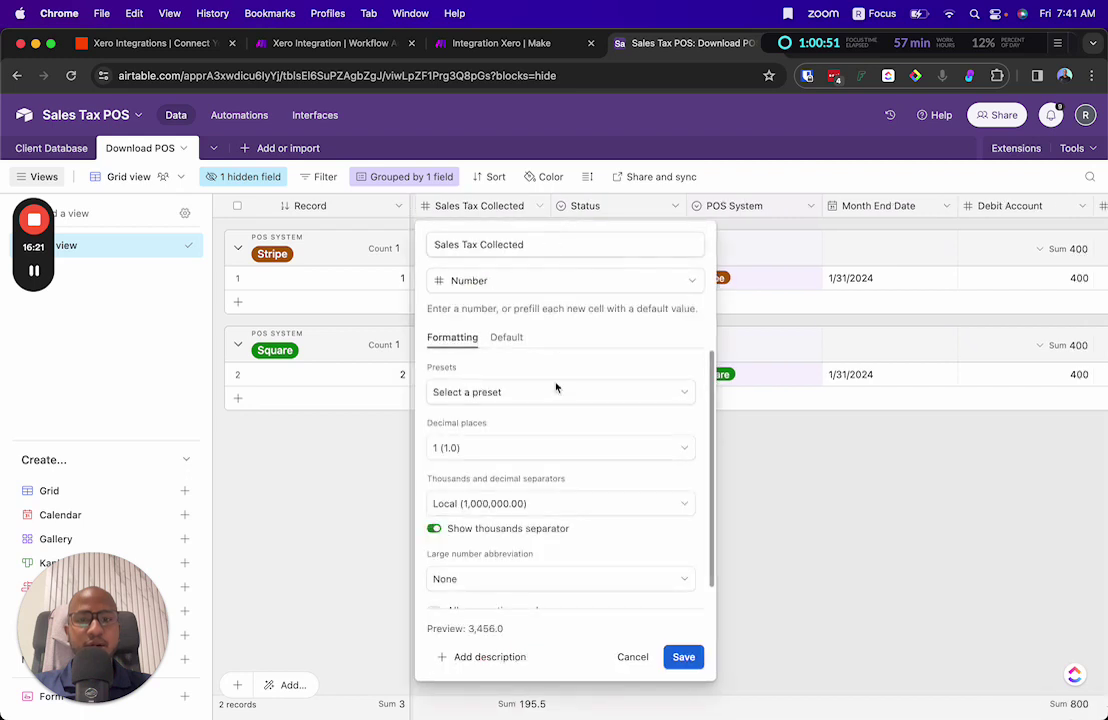
scroll(557, 400, "down", 1)
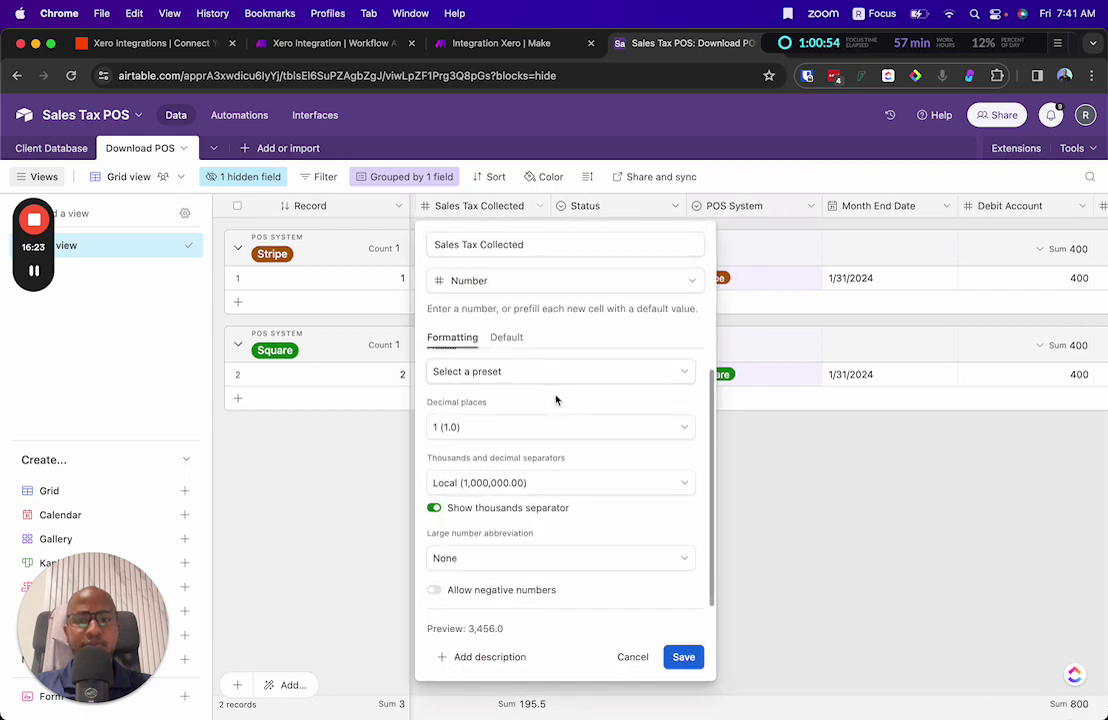
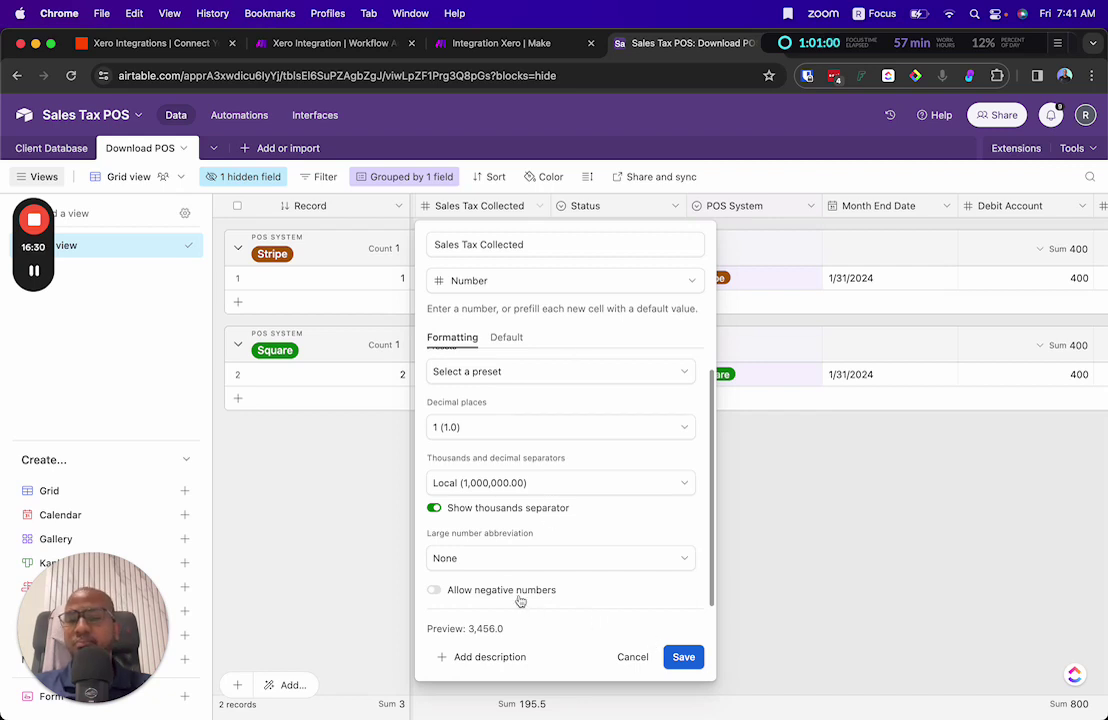
left_click(684, 658)
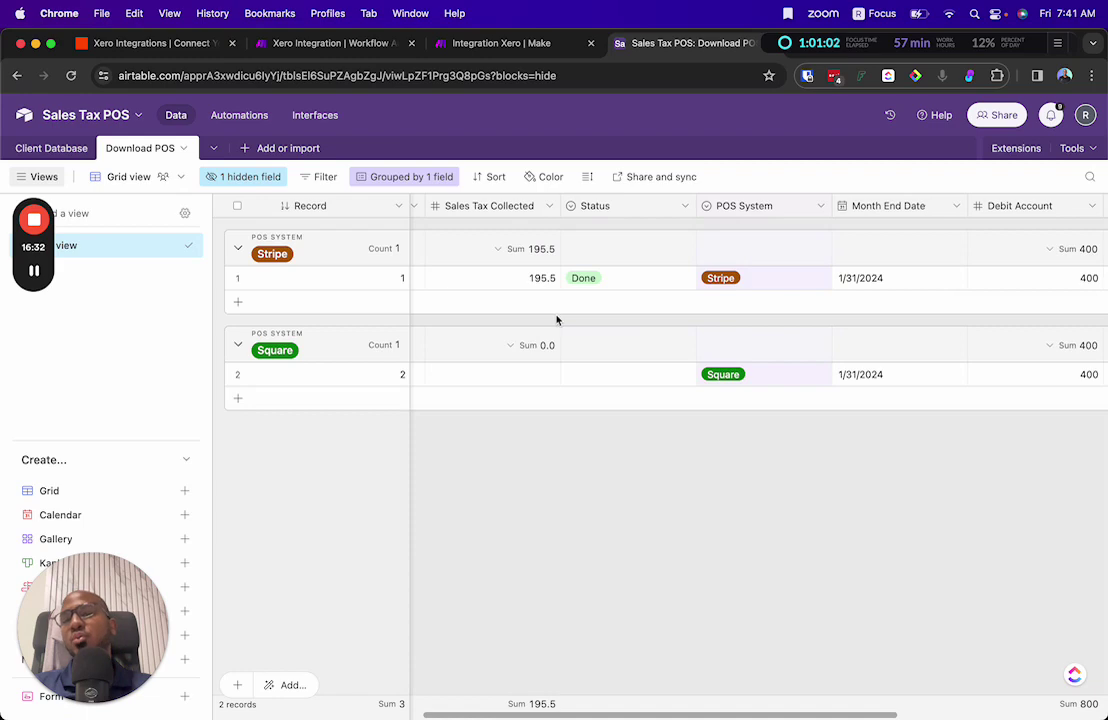
Step: In the Make scenario's Set multiple variables module, add a second item and define PositiveAmount as the Airtable Sales Tax Collected value
left_click(325, 45)
left_click(490, 43)
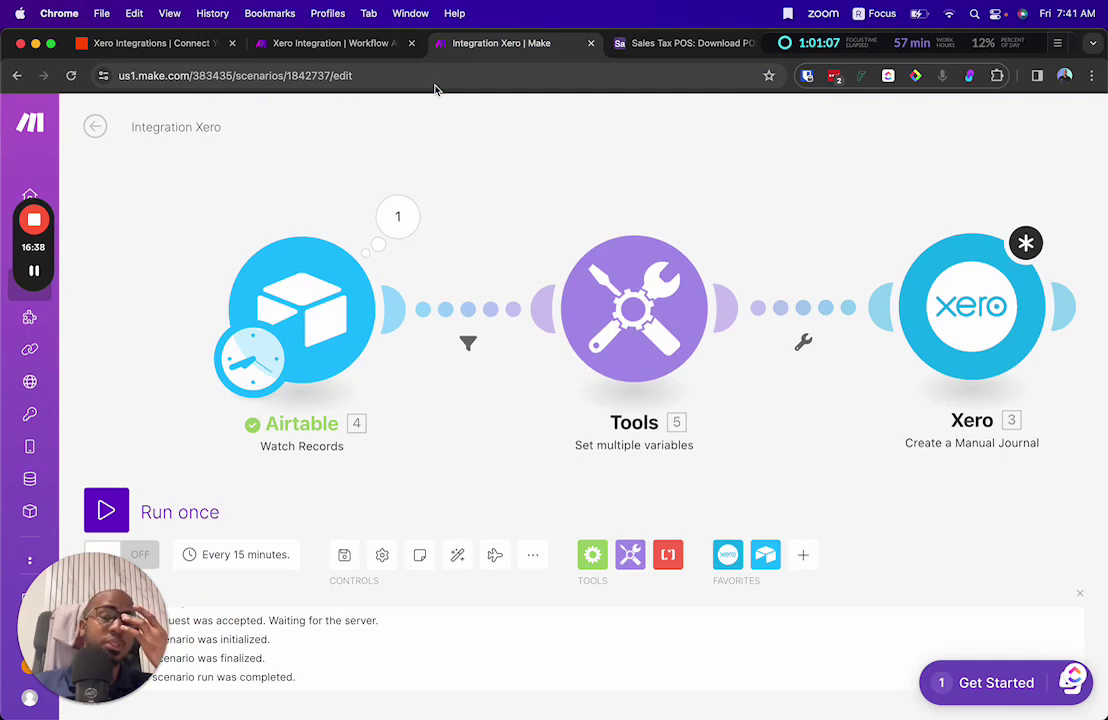
left_click_drag(527, 178, 349, 168)
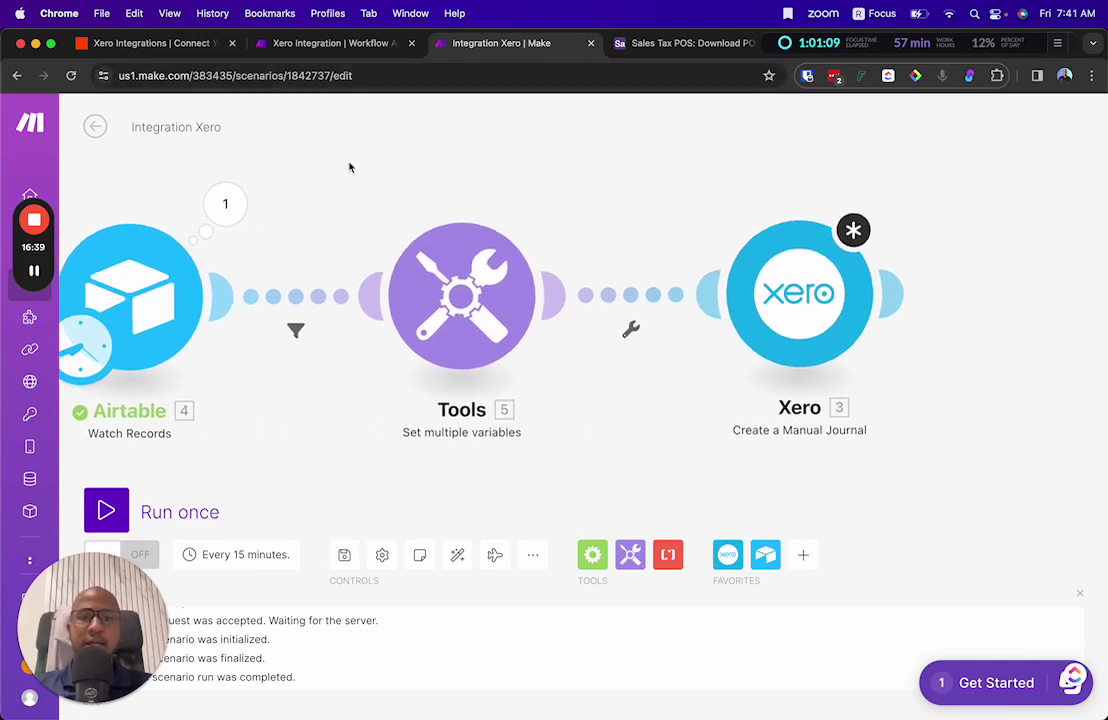
left_click(425, 299)
left_click(600, 272)
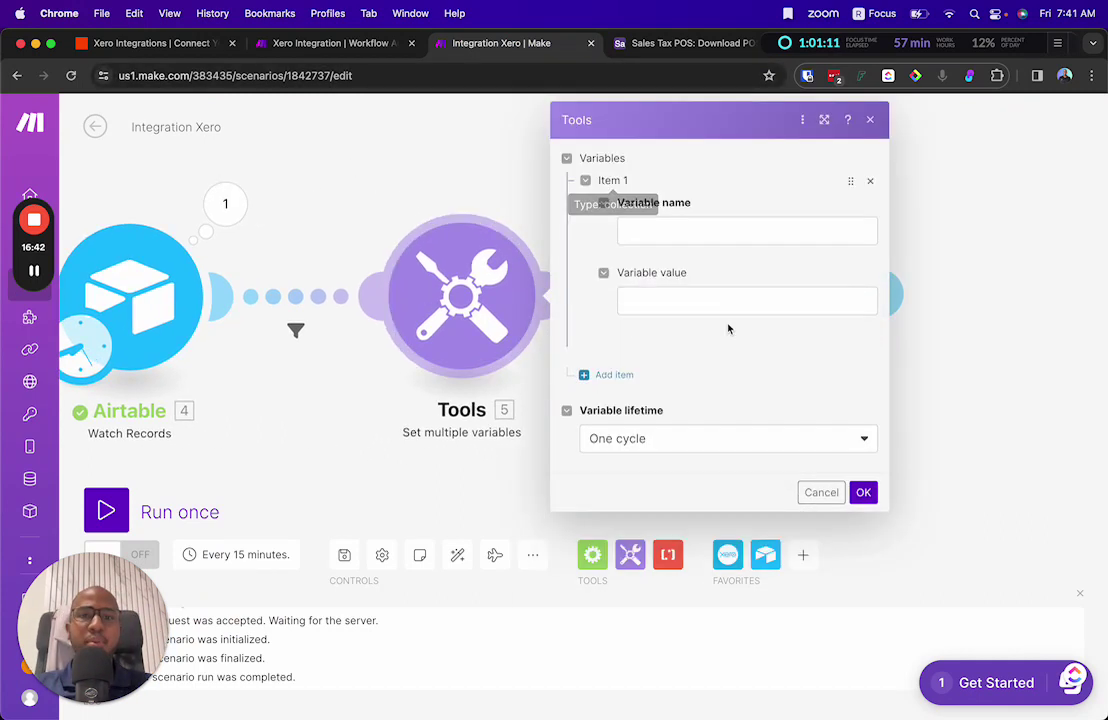
left_click(586, 374)
left_click(682, 238)
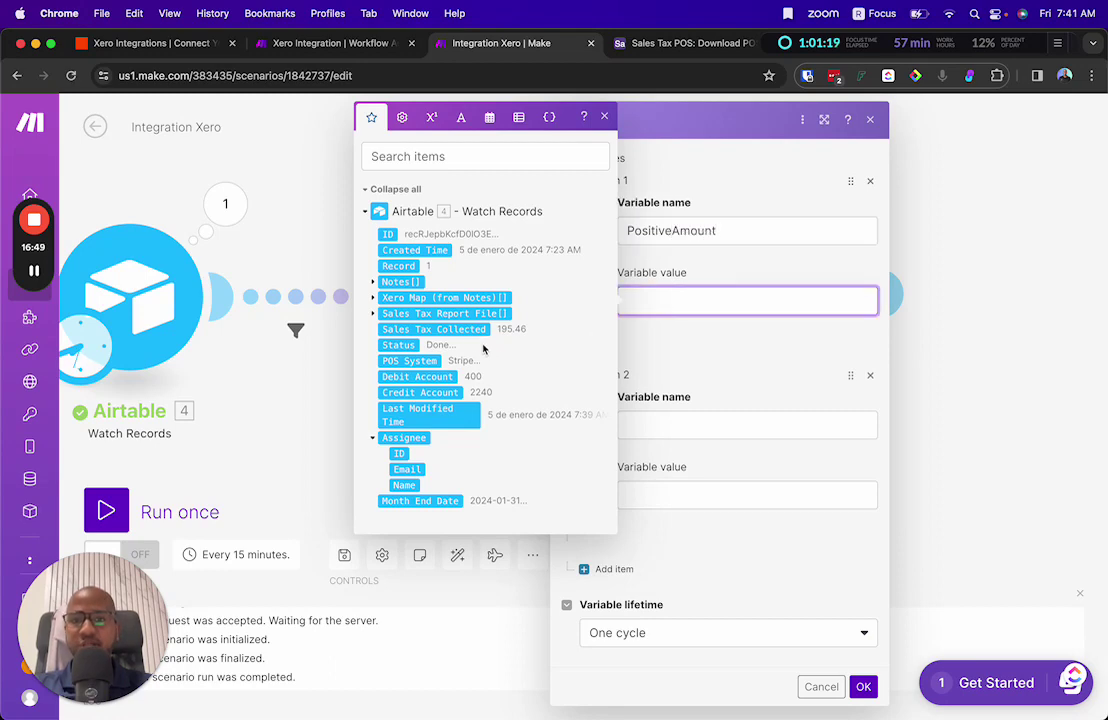
left_click(433, 329)
left_click(688, 360)
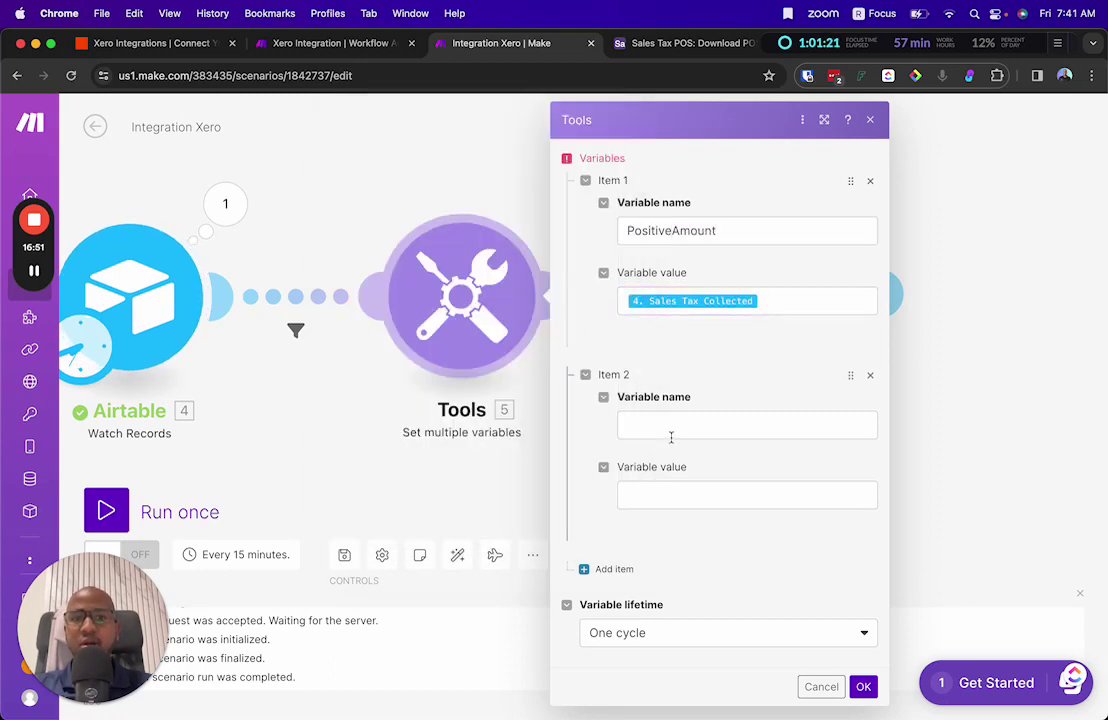
Step: Define the second variable as NegativeAmount with the value -1 * Sales Tax Collected, and save the module
left_click(671, 434)
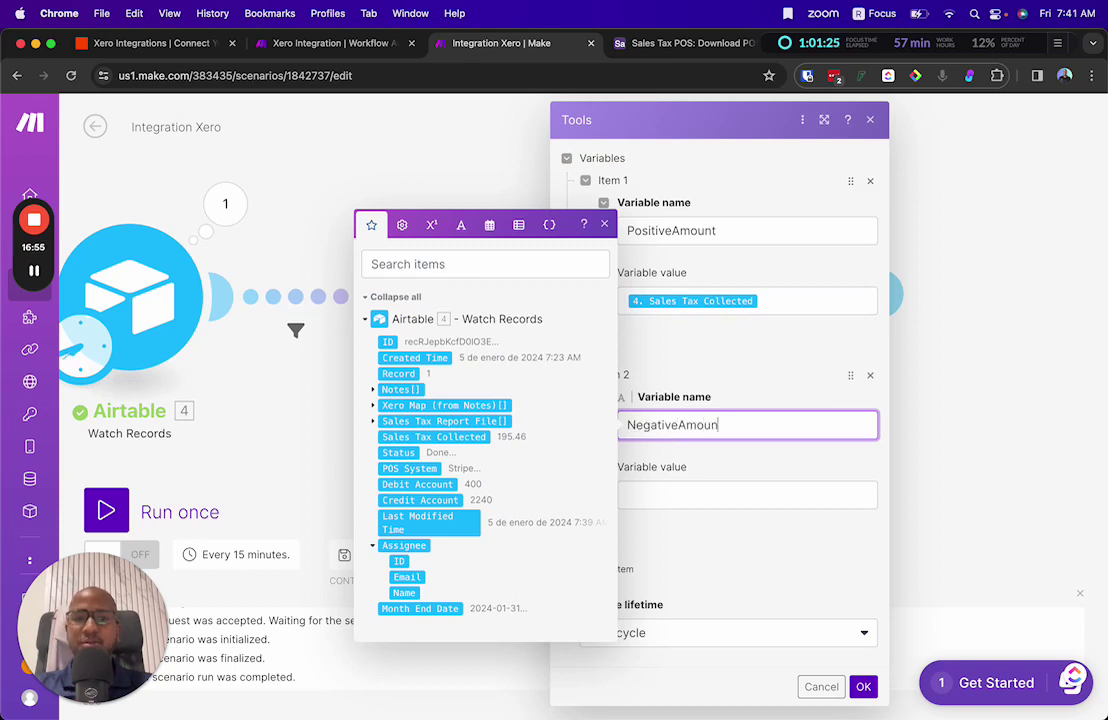
type("NegativeAmount")
left_click(661, 500)
type("-")
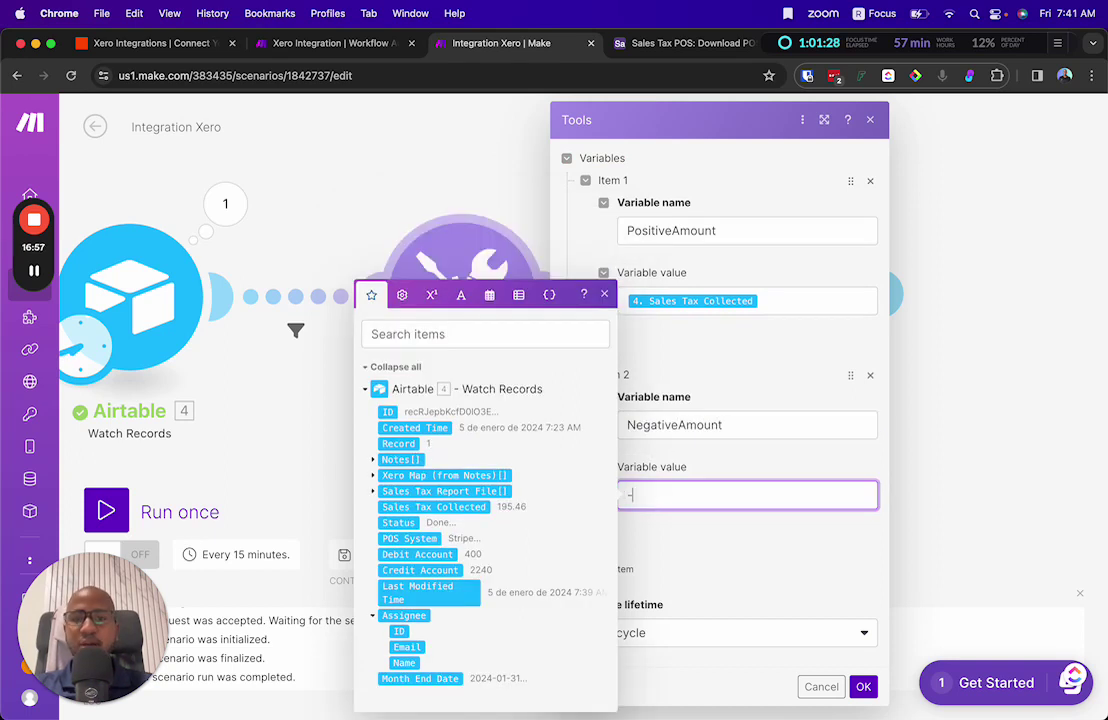
type("1")
left_click(431, 295)
left_click(372, 579)
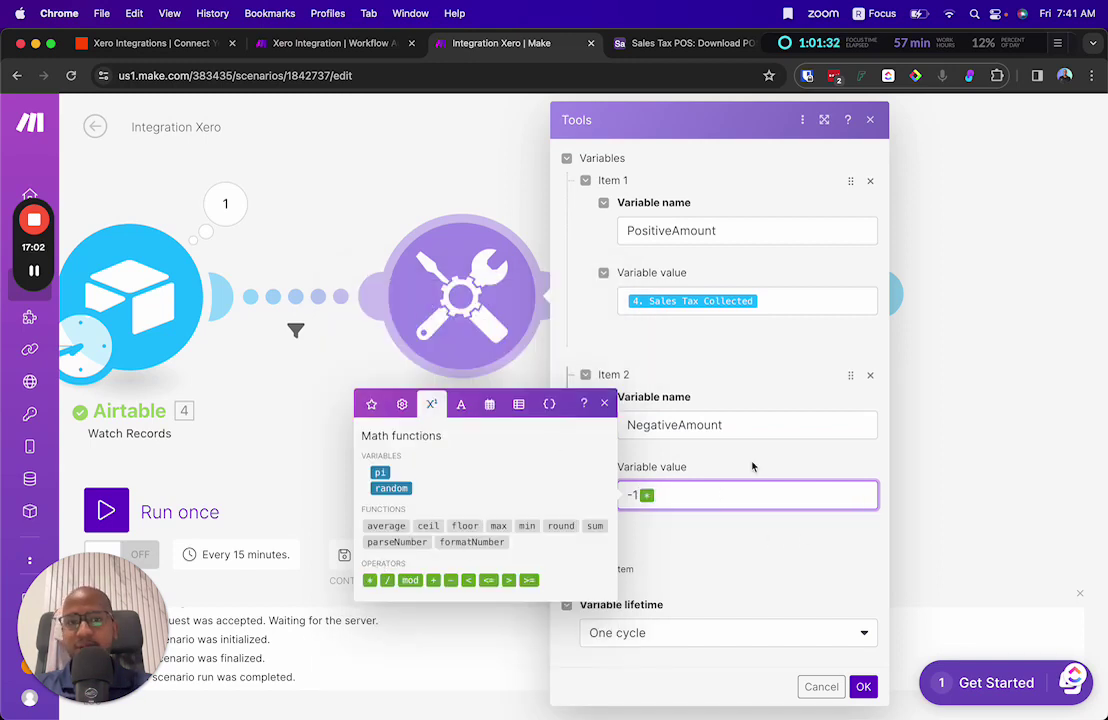
left_click(371, 403)
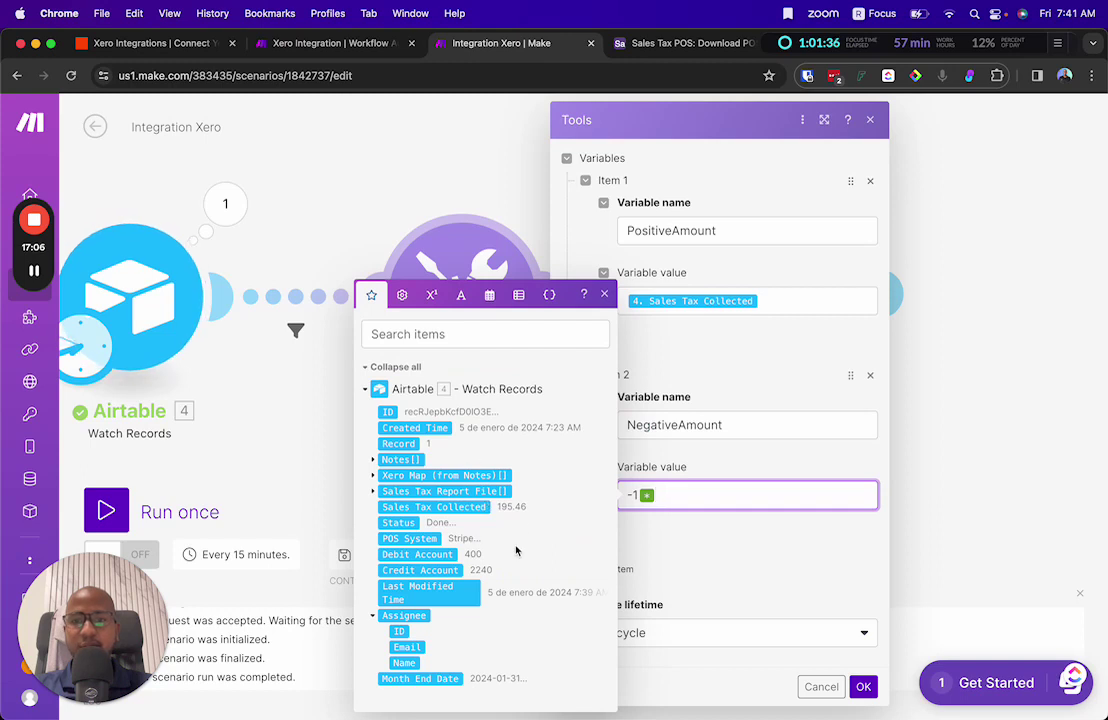
left_click(470, 507)
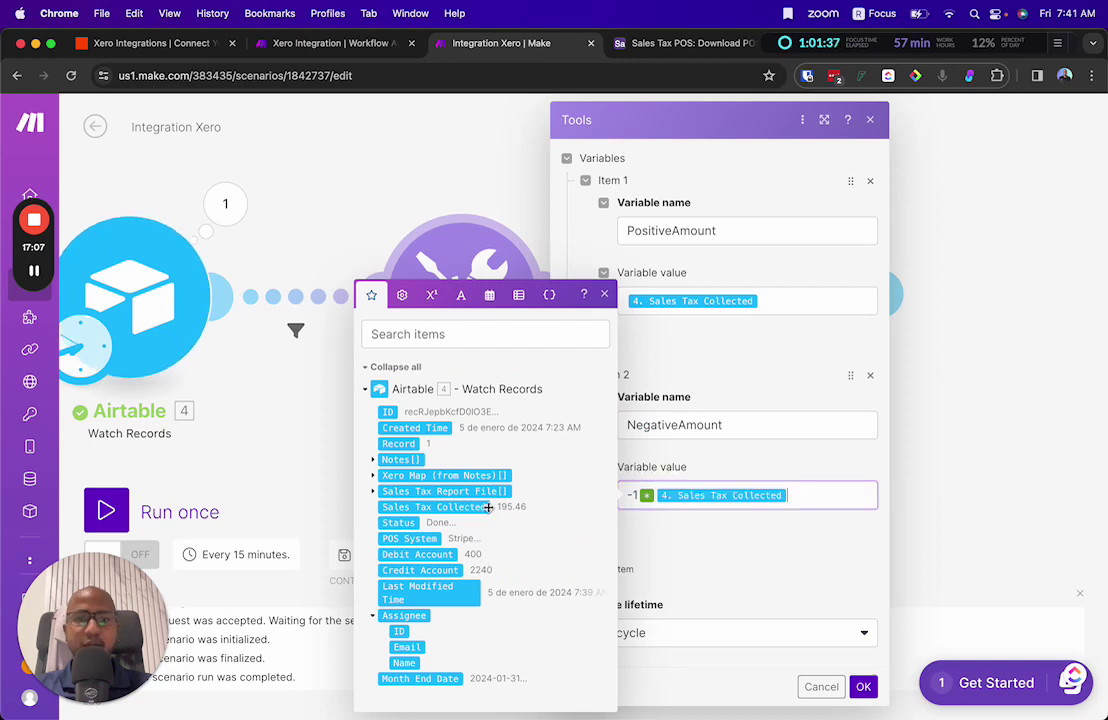
left_click(772, 538)
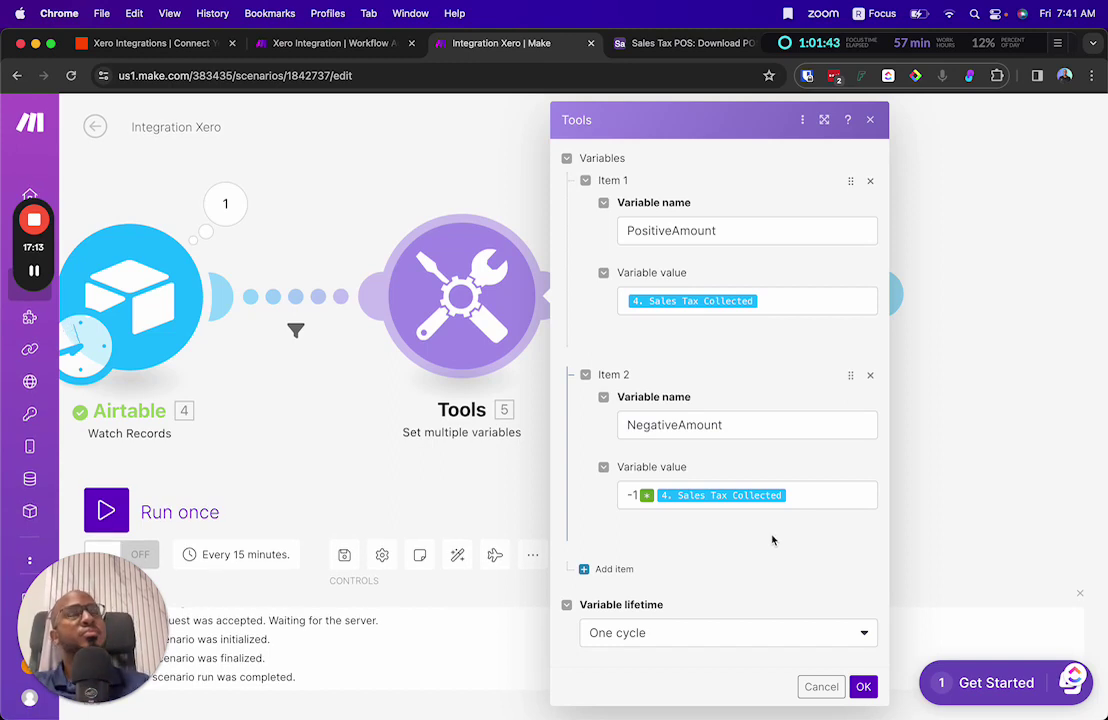
left_click(863, 686)
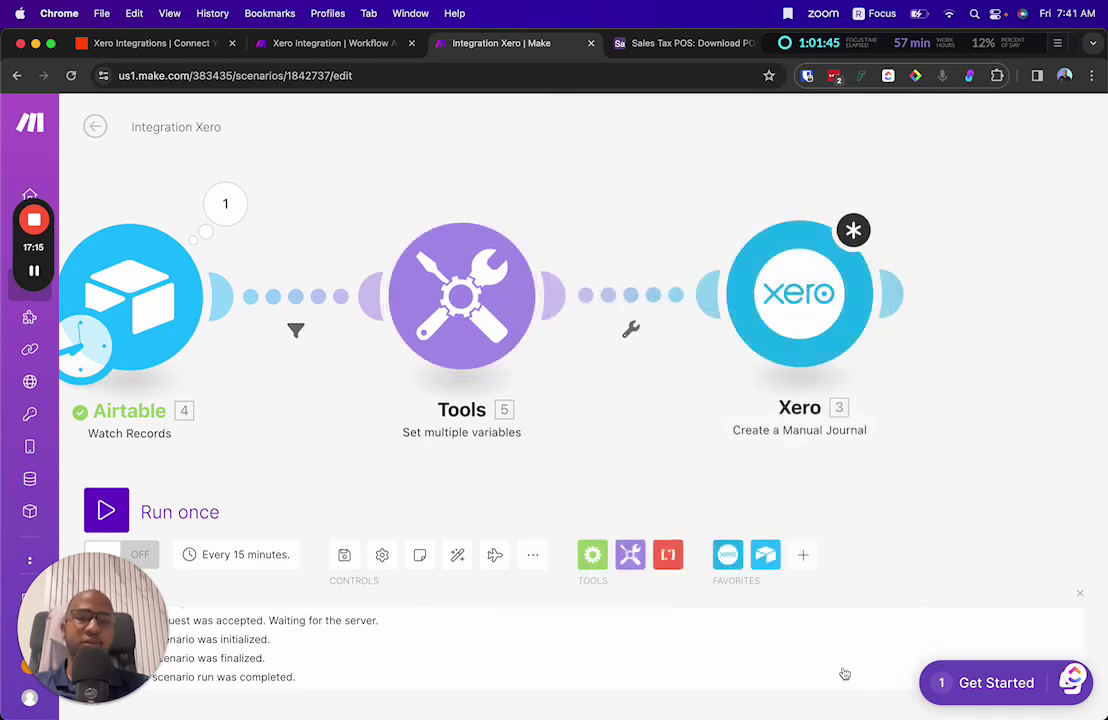
right_click(440, 262)
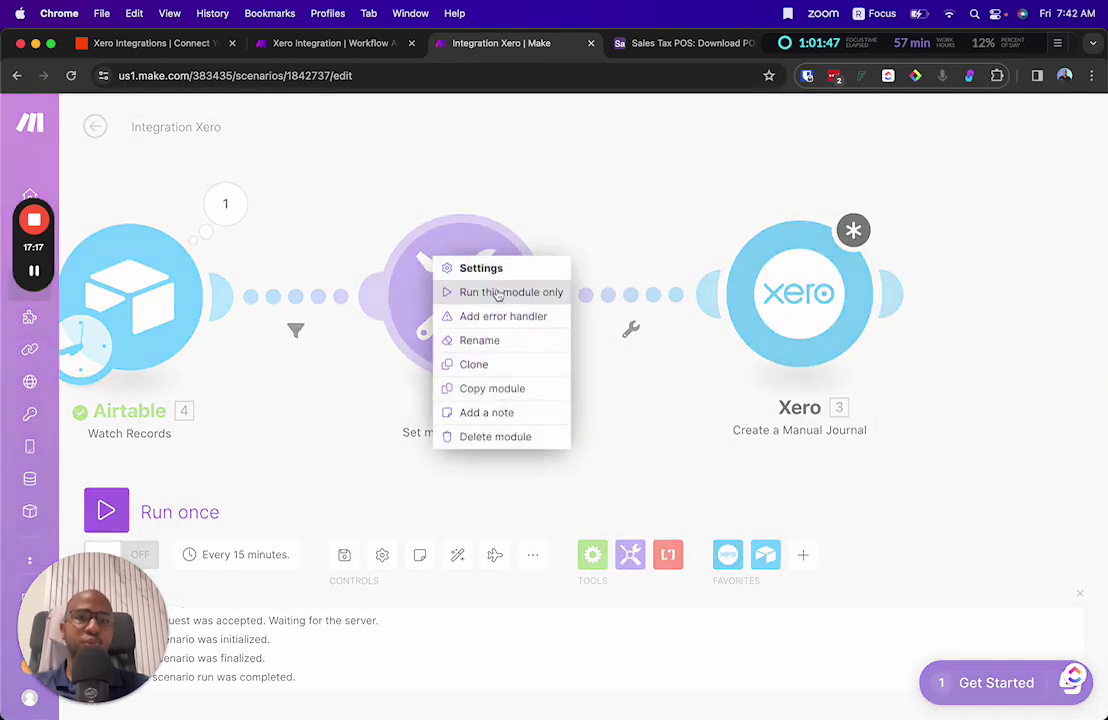
left_click(497, 292)
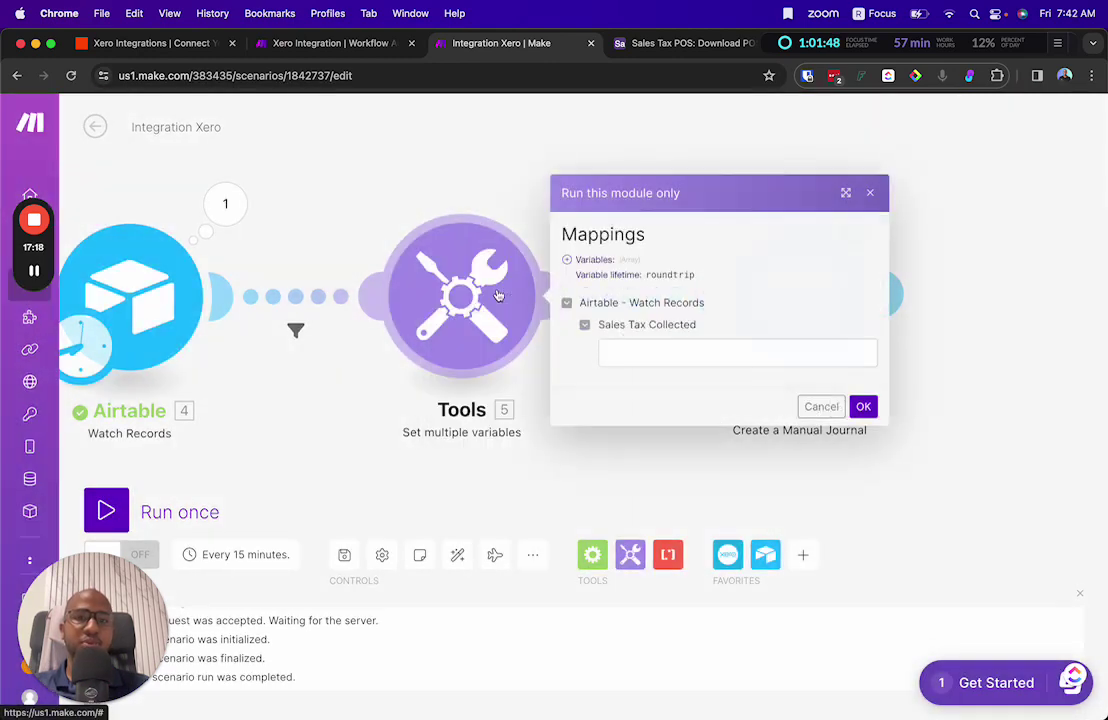
left_click(818, 405)
Step: Check which mappable items are offered for the Organization field in the Create a Manual Journal module
left_click(754, 305)
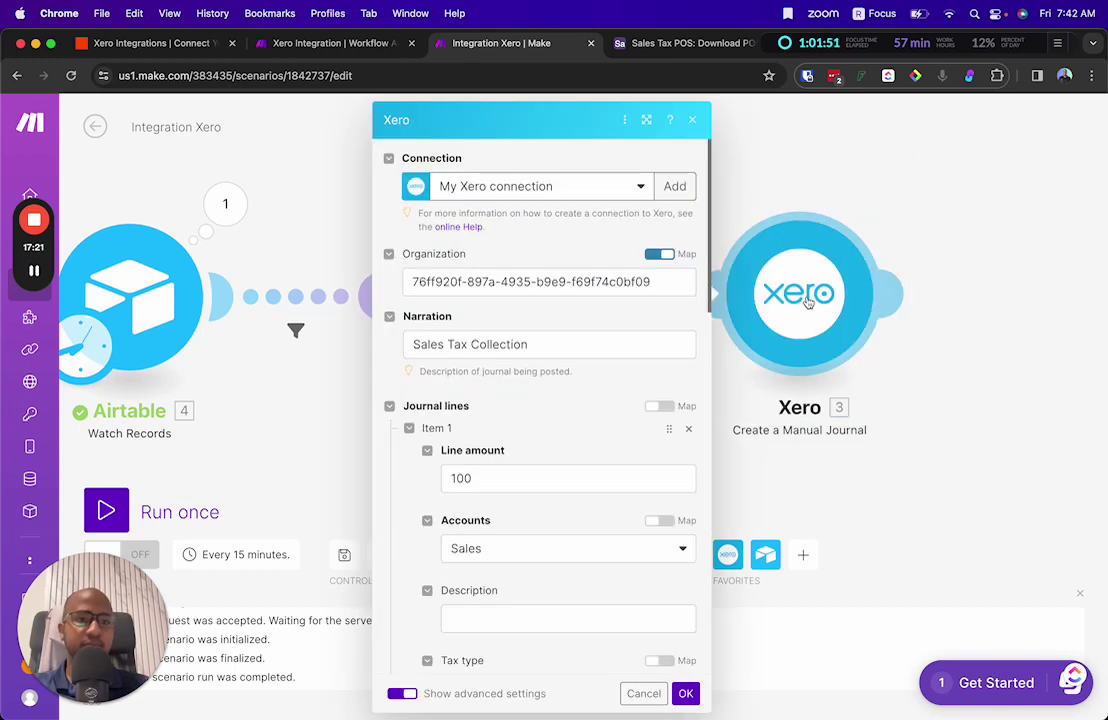
left_click(666, 285)
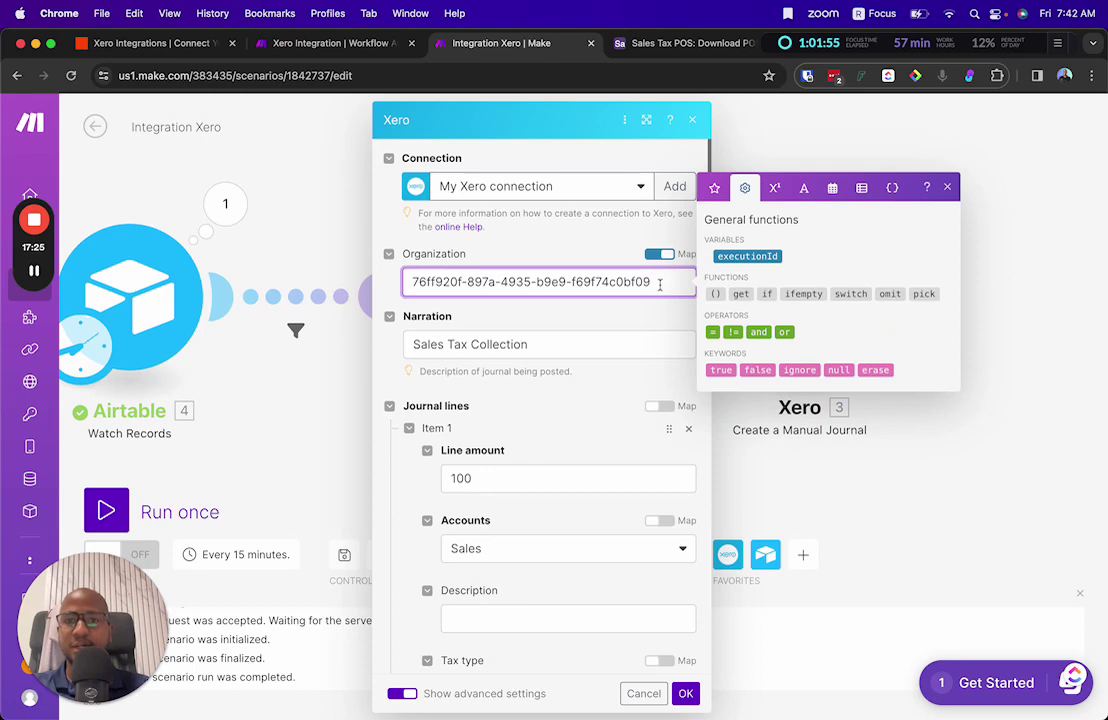
left_click(715, 194)
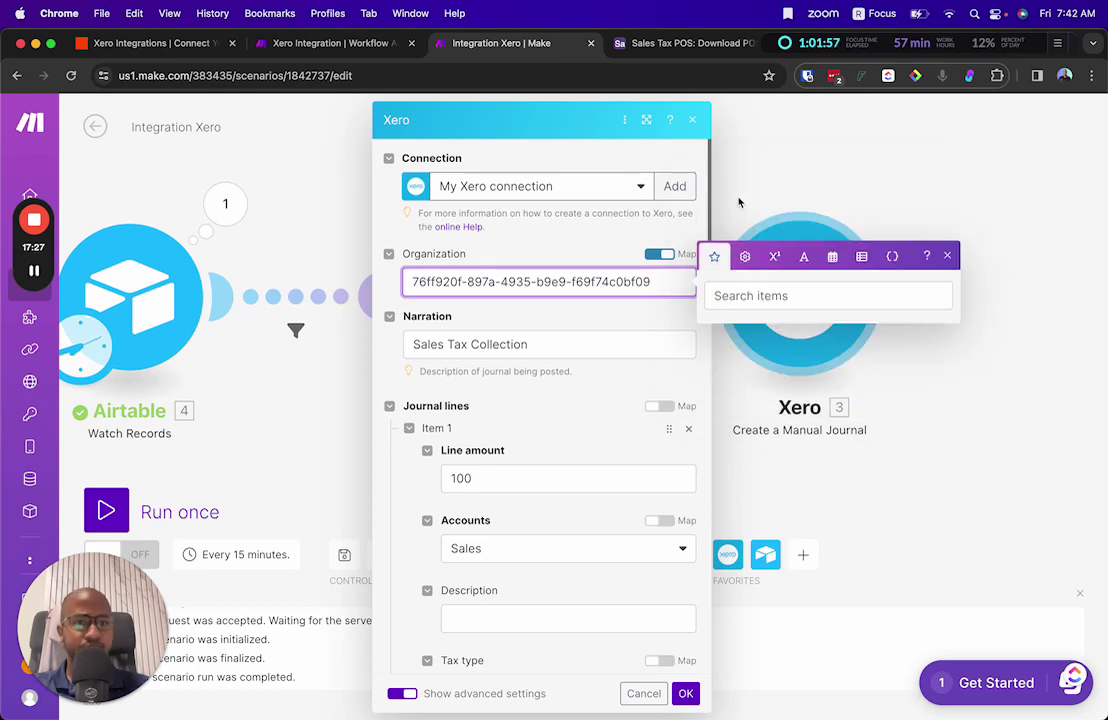
left_click(718, 206)
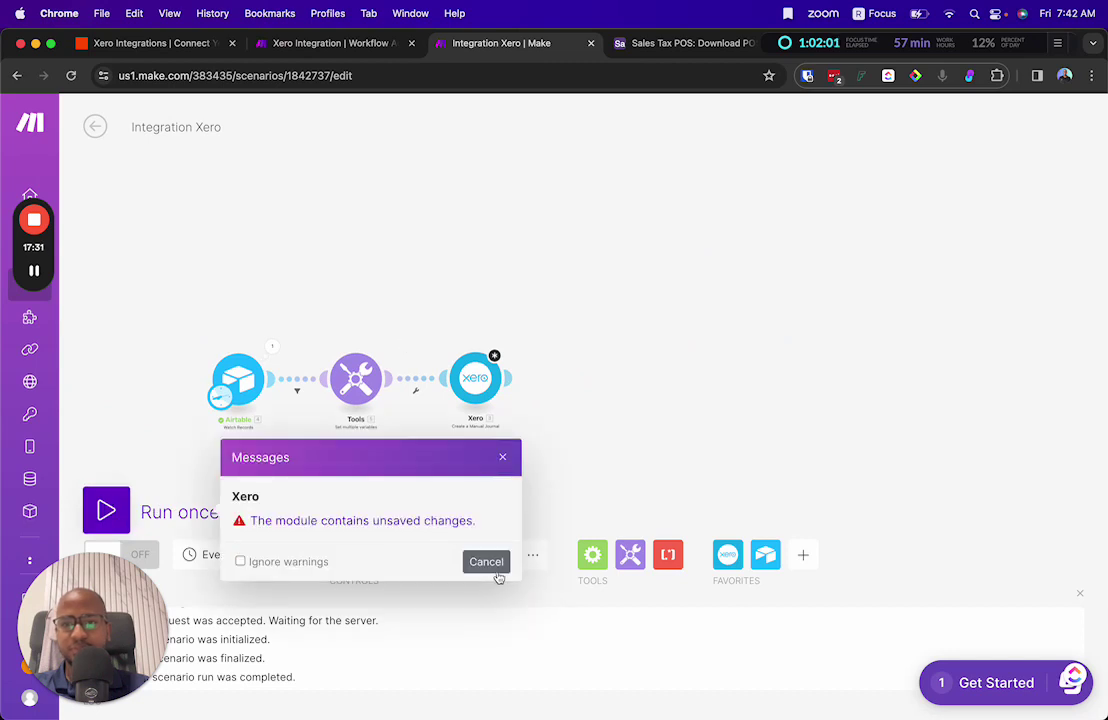
Step: Apply the unsaved changes of the Create a Manual Journal module and save the scenario
left_click(501, 459)
left_click(343, 555)
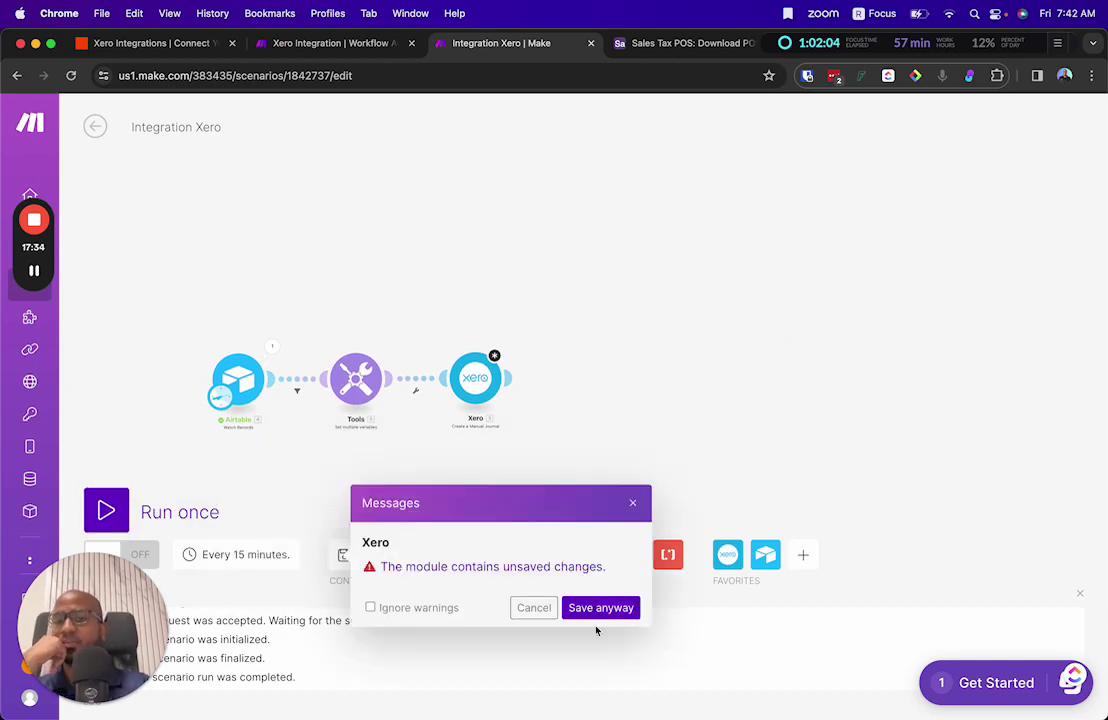
left_click(606, 607)
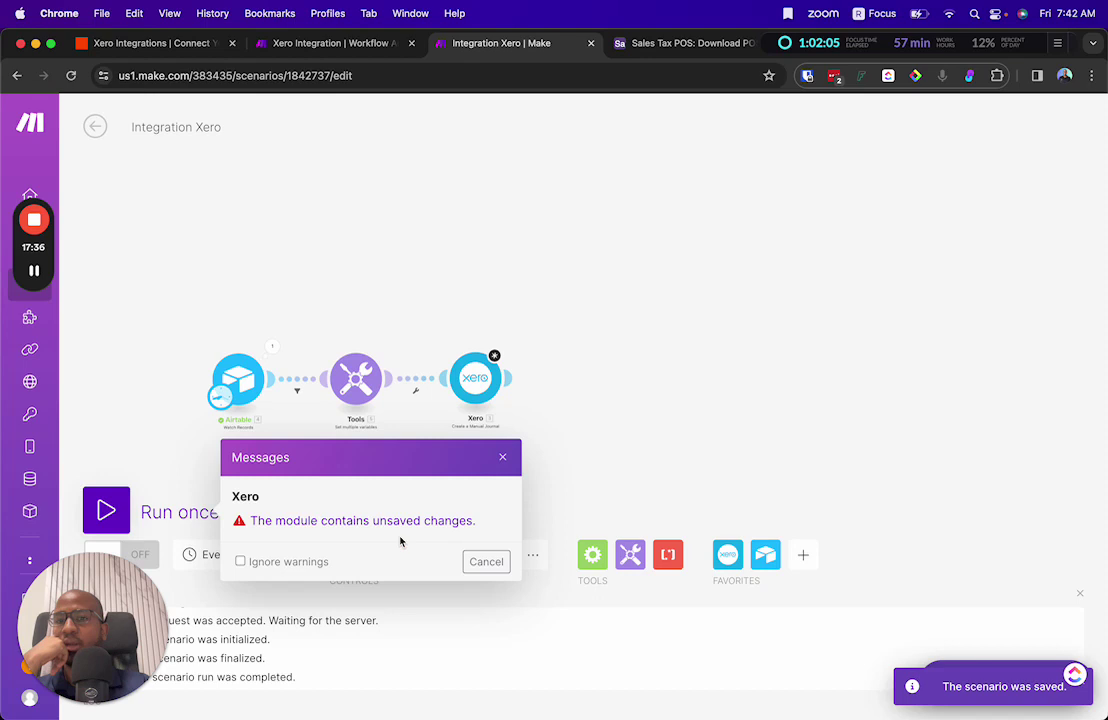
left_click(486, 561)
left_click(480, 376)
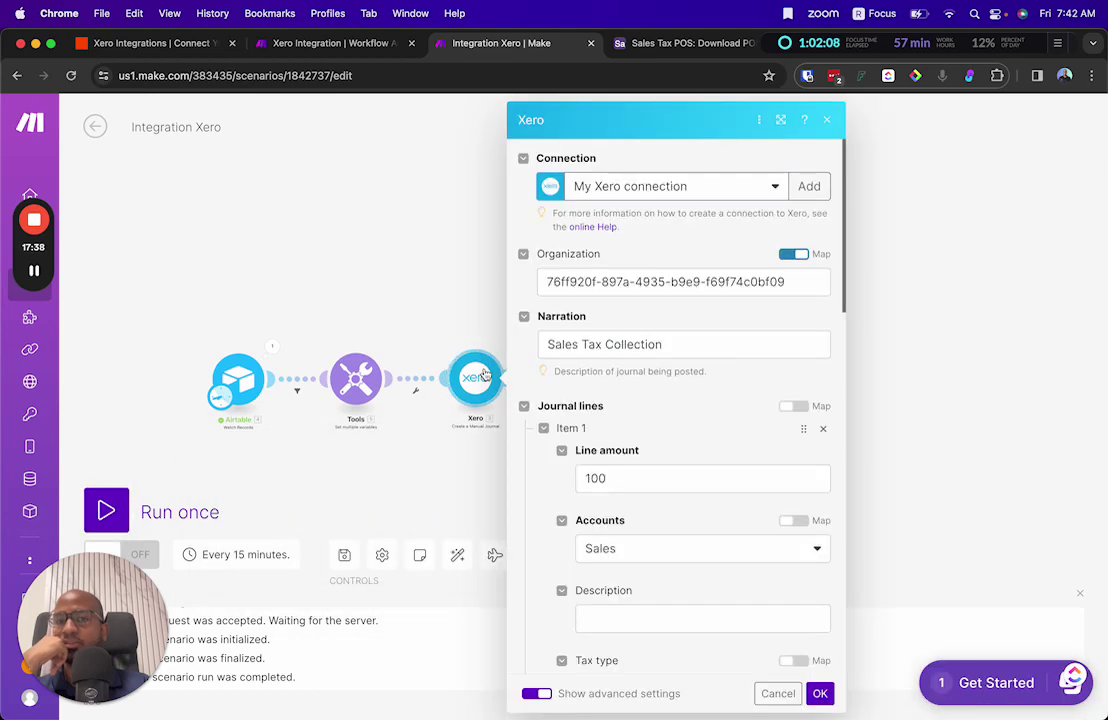
scroll(715, 514, "down", 10)
left_click(820, 693)
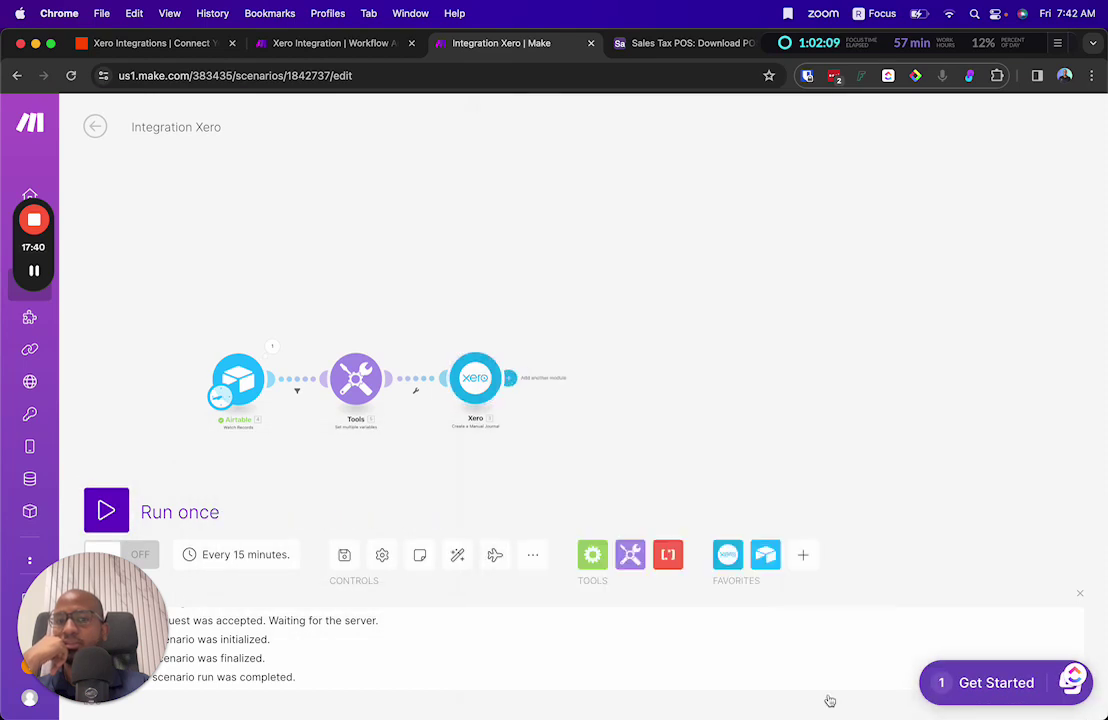
left_click(345, 556)
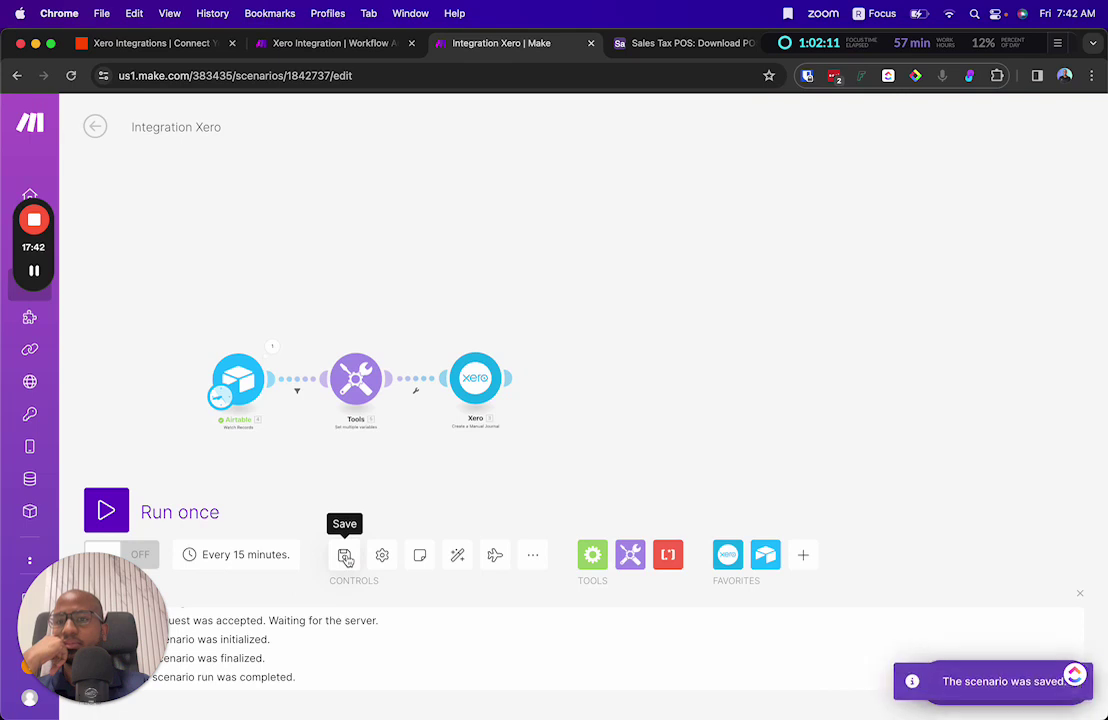
Step: Run the scenario once and inspect the output of the Airtable Watch Records module
left_click(106, 510)
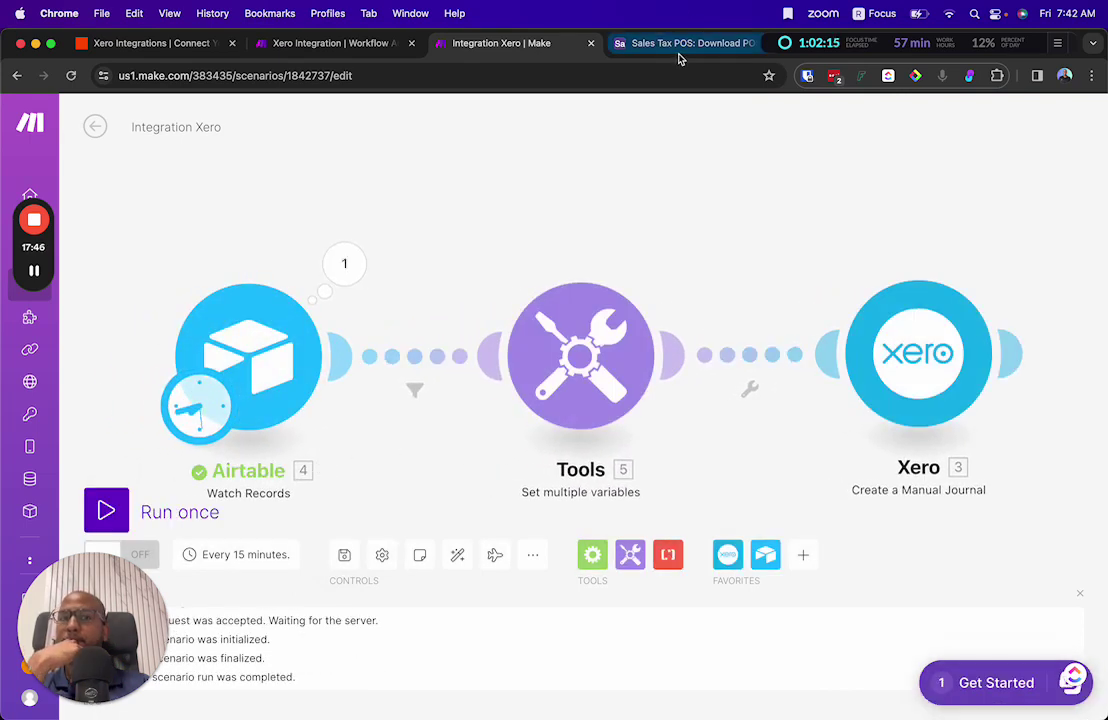
left_click(344, 263)
left_click(562, 172)
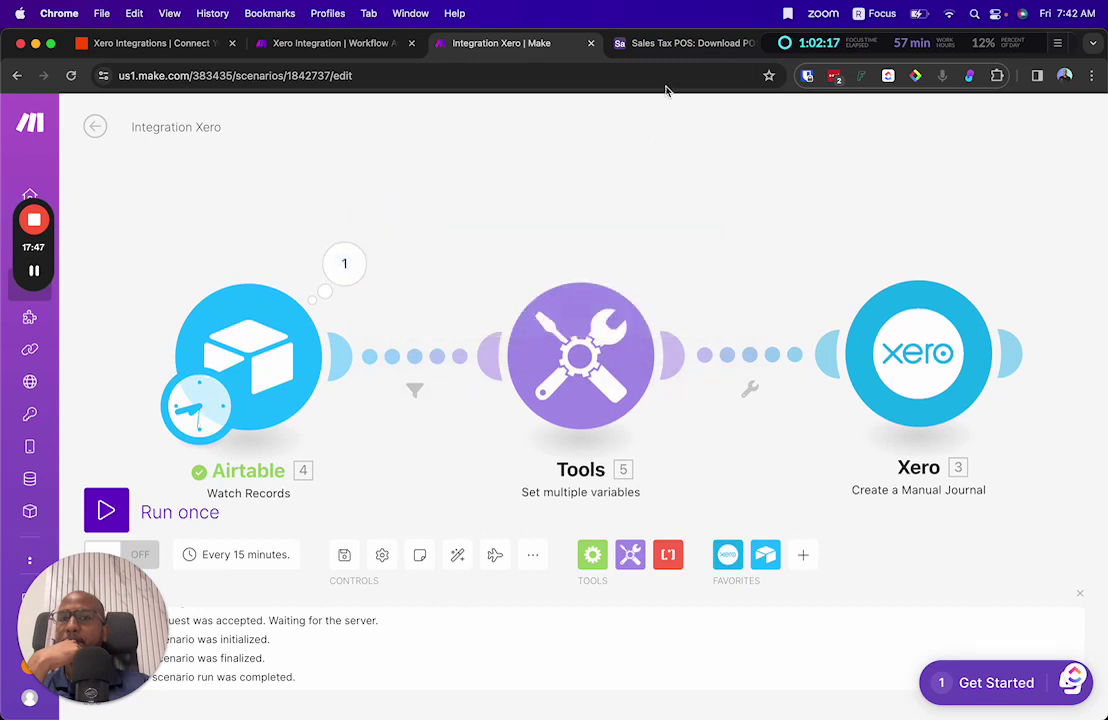
Step: Switch to Airtable and change the Stripe record's Status to Todo and back to Done to update its modified time
left_click(685, 43)
left_click(641, 285)
left_click(641, 285)
left_click(623, 354)
left_click(648, 284)
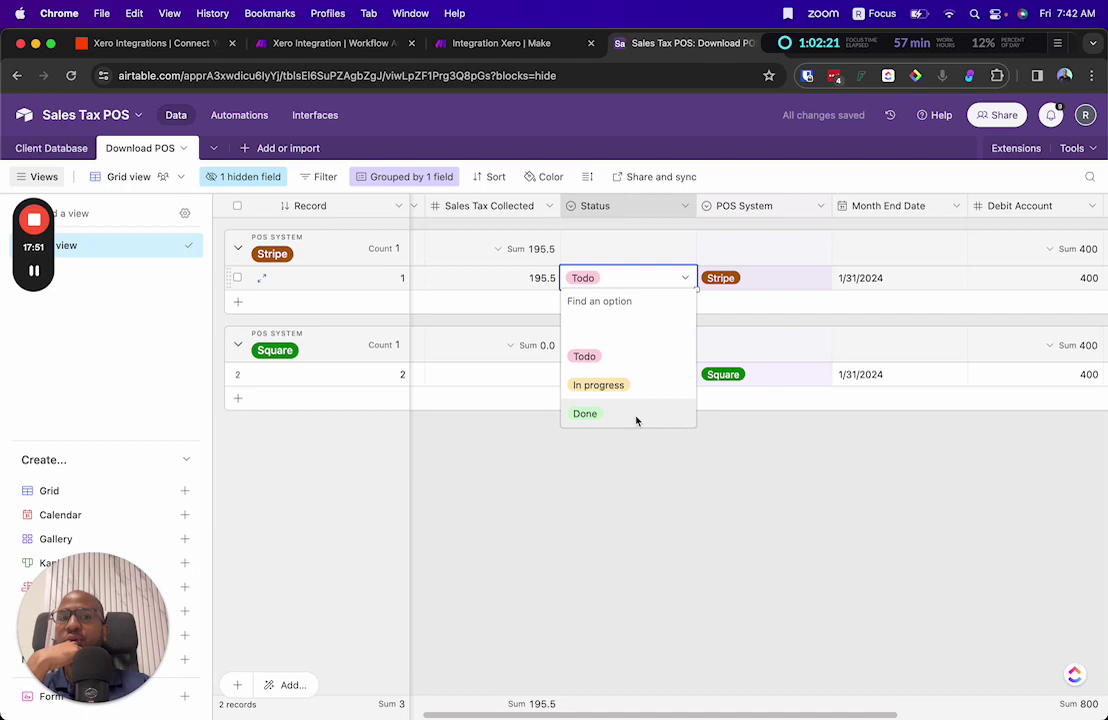
left_click(637, 415)
Step: Switch back to Make, run the scenario once and inspect the Set multiple variables output
left_click(487, 47)
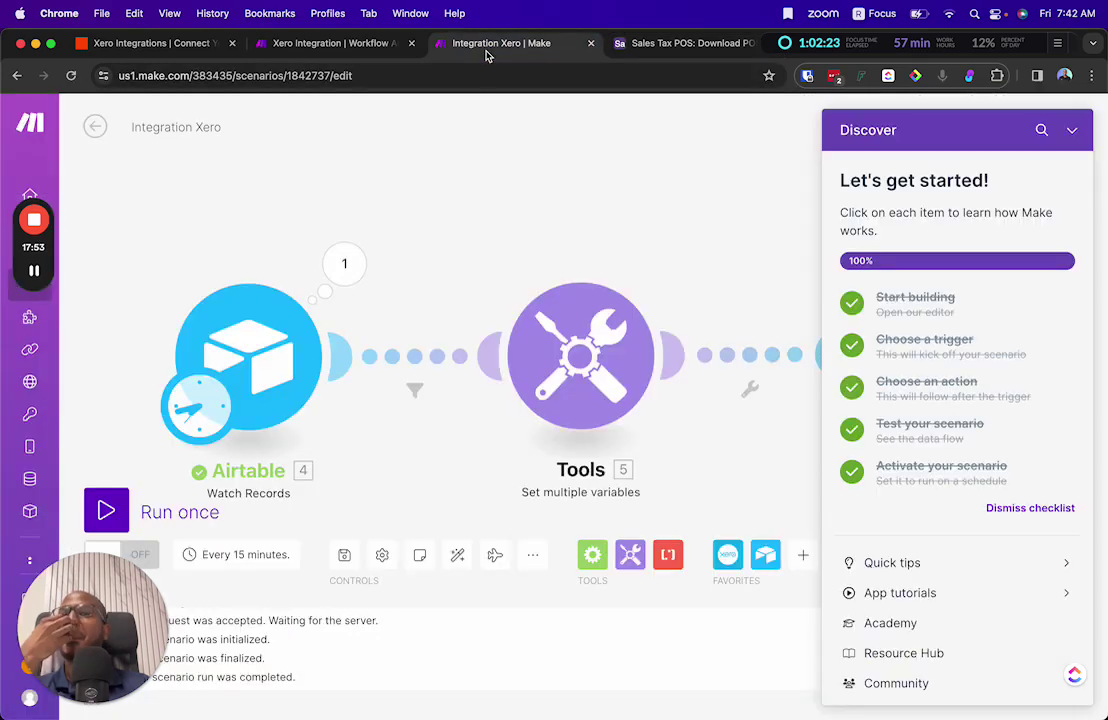
left_click(145, 512)
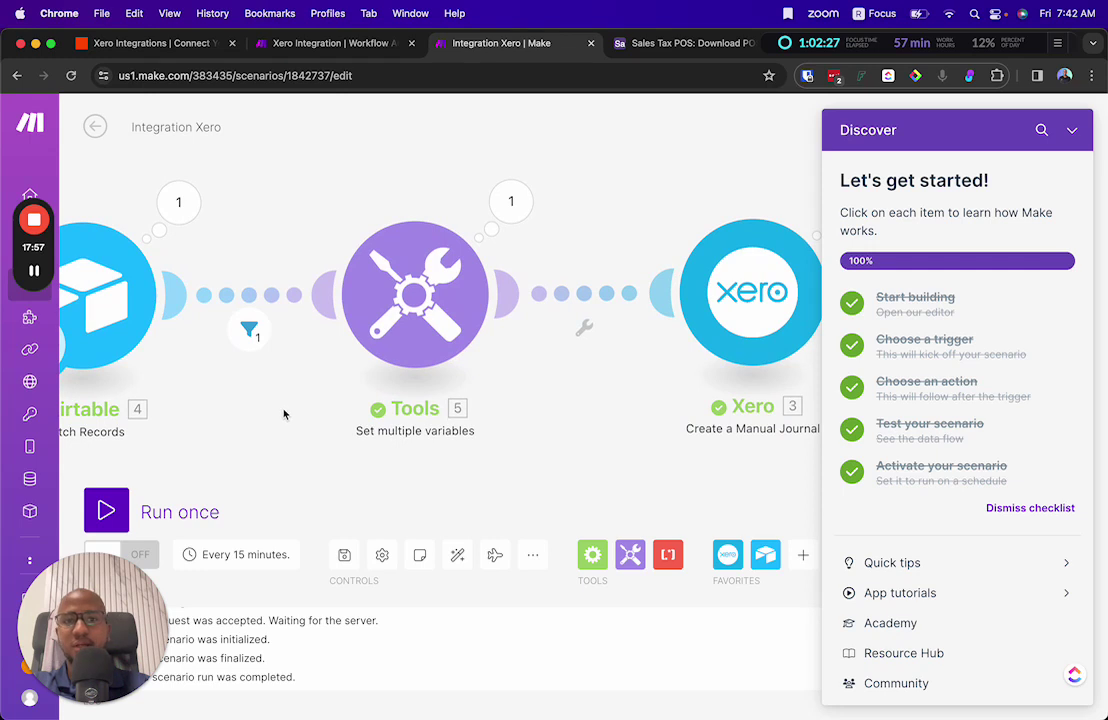
left_click(362, 186)
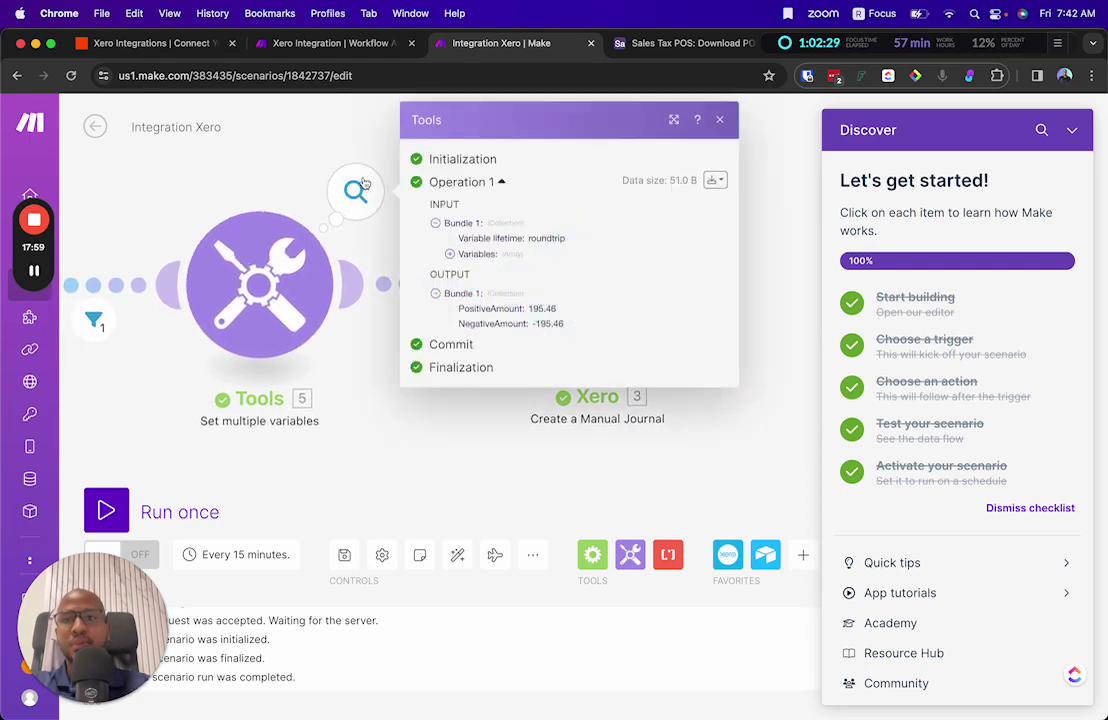
left_click(719, 119)
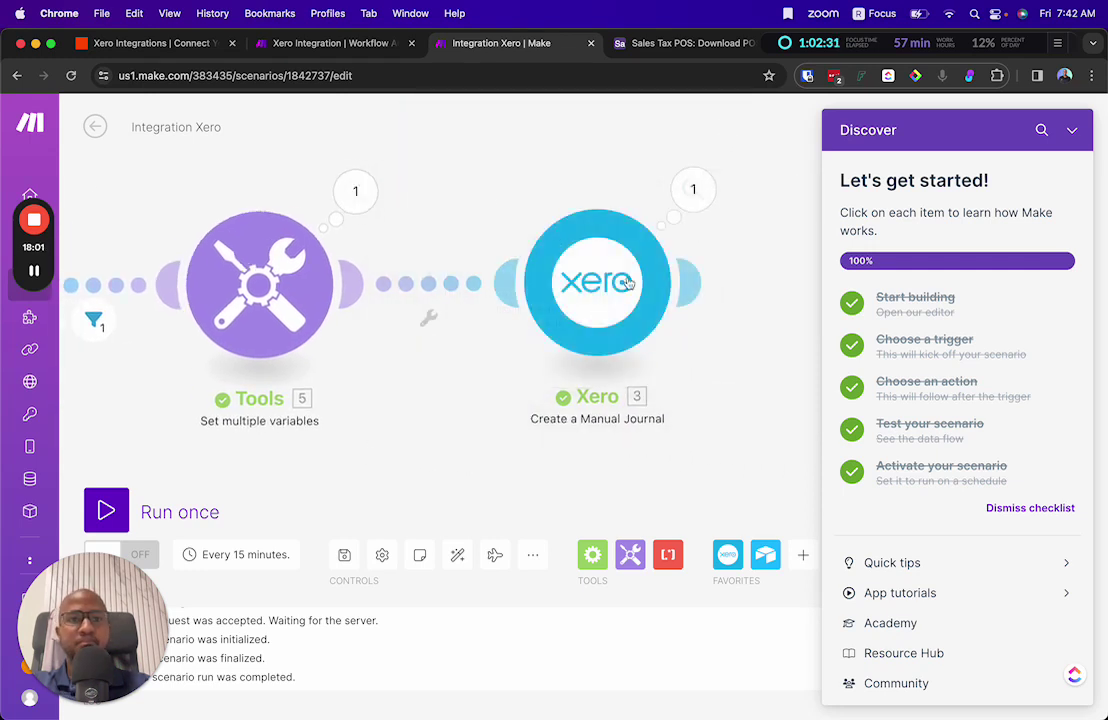
Step: Inspect the Create a Manual Journal output, checking the line amount of its first journal line
left_click(684, 212)
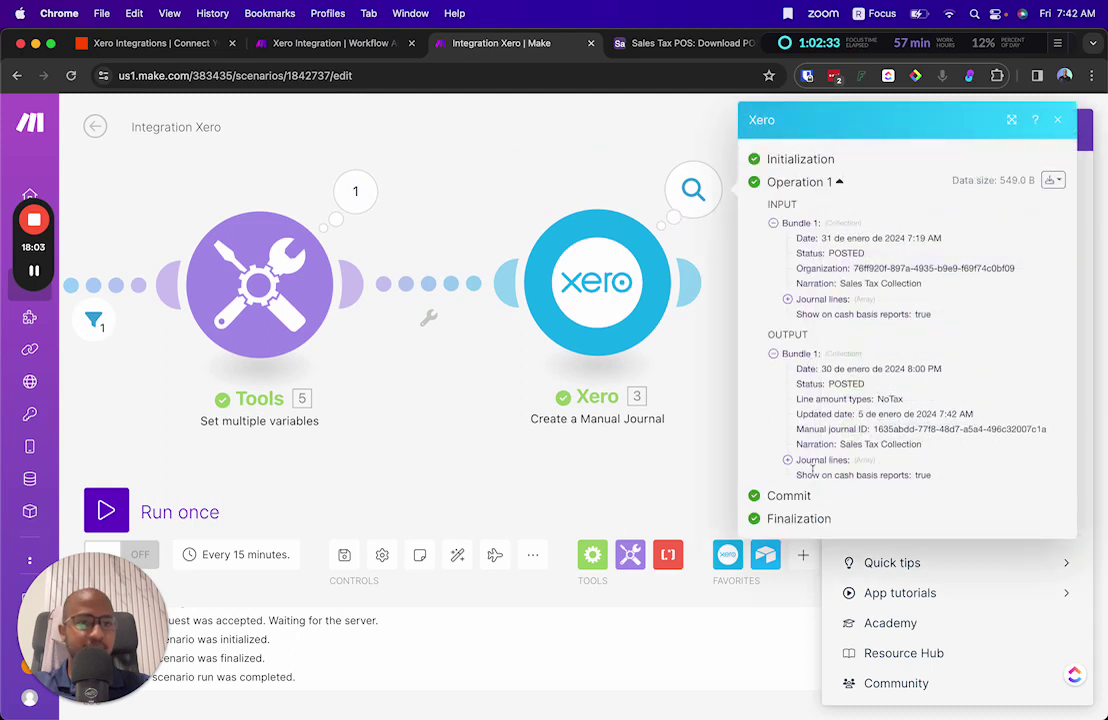
left_click(816, 460)
left_click(813, 475)
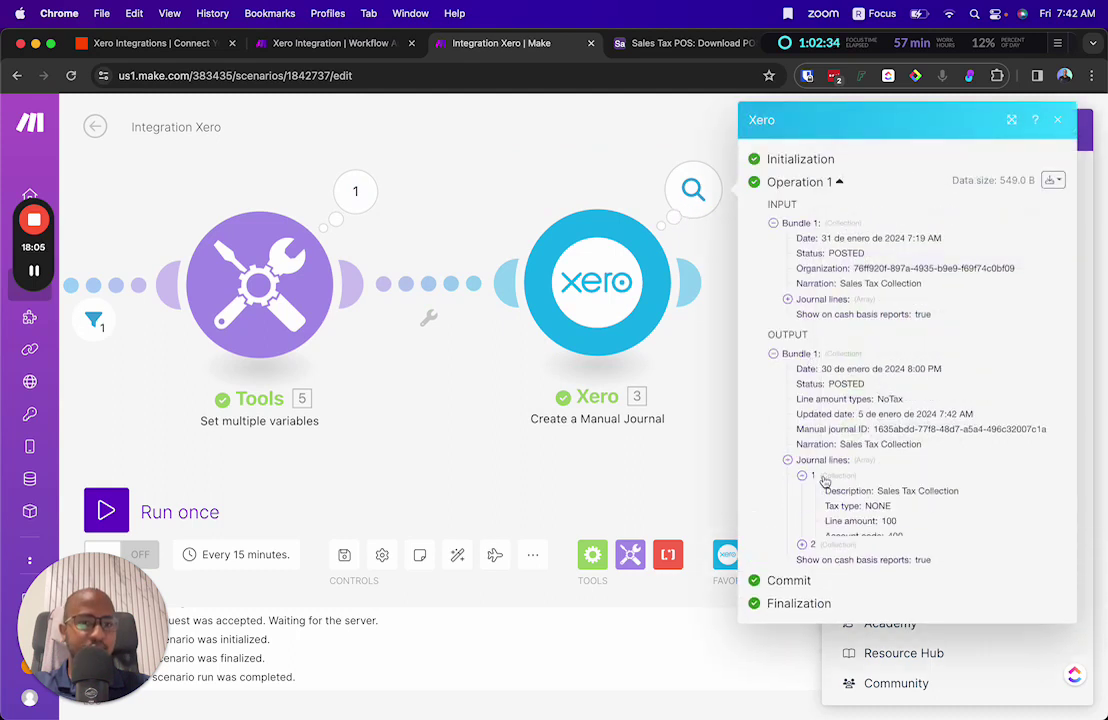
double_click(888, 521)
Step: Map the Organization of the Create a Manual Journal module to the first item of Xero Map (from Notes)
left_click(575, 291)
left_click_drag(979, 275, 723, 281)
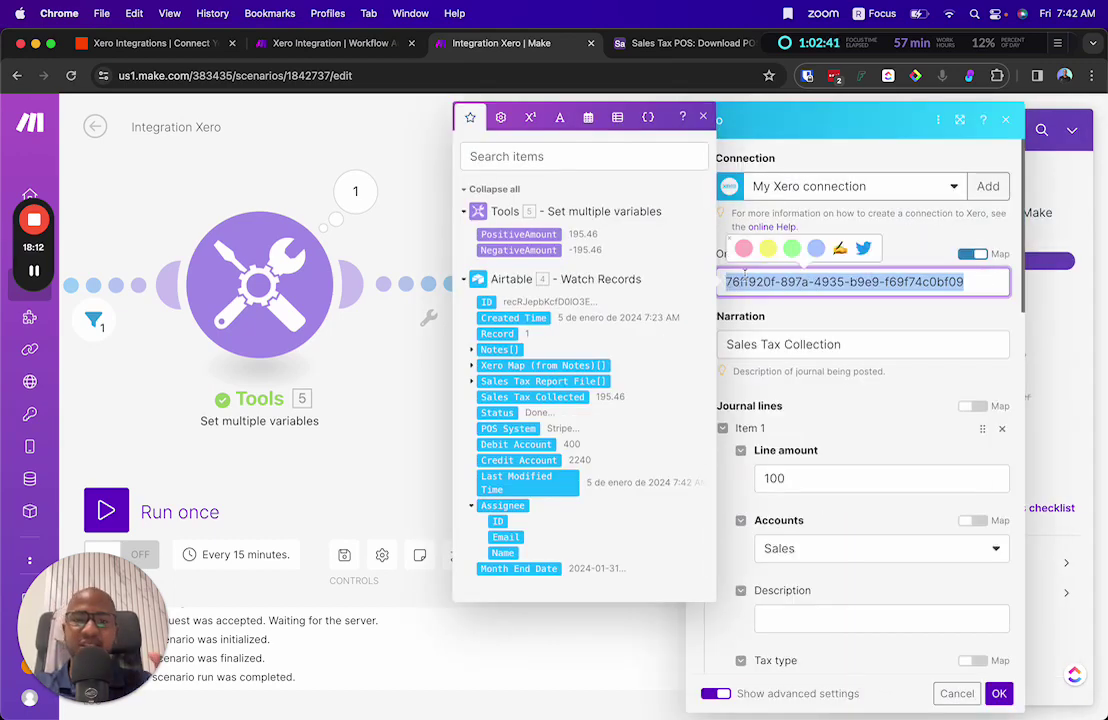
key("BackSpace")
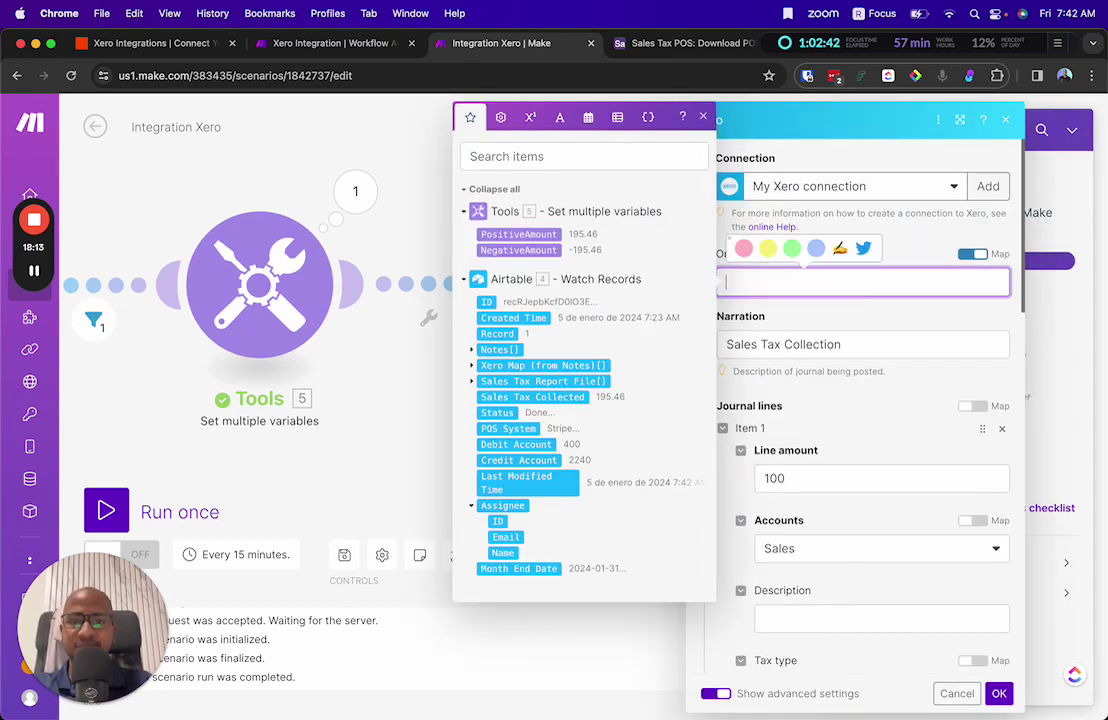
left_click(474, 366)
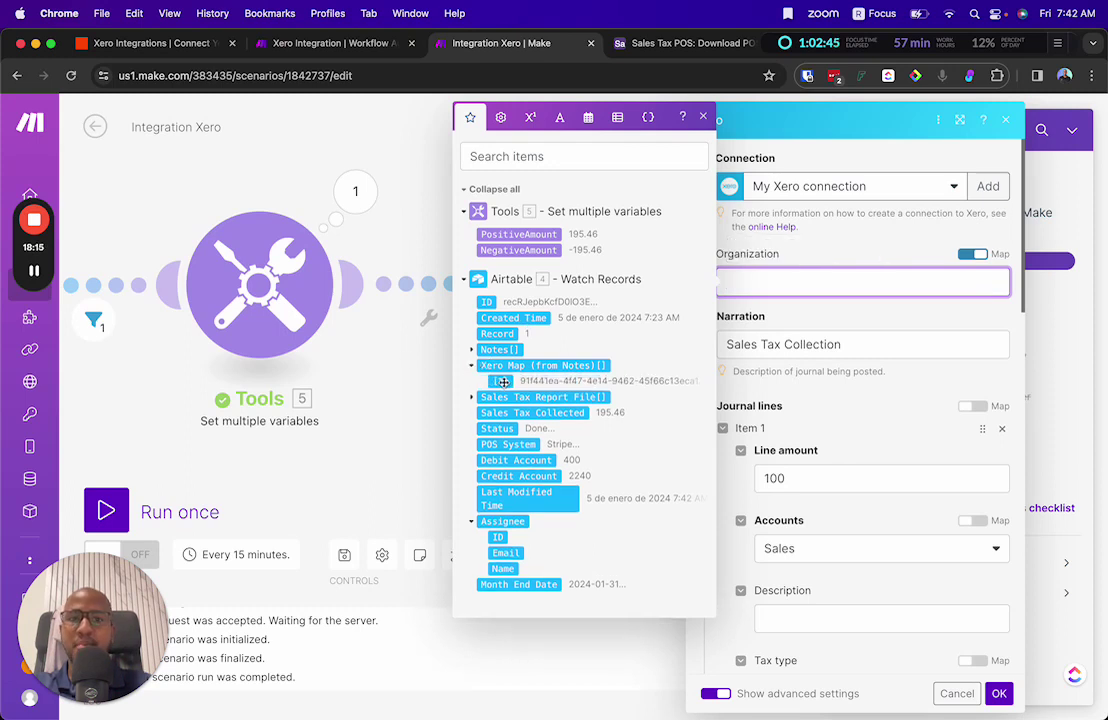
left_click(495, 365)
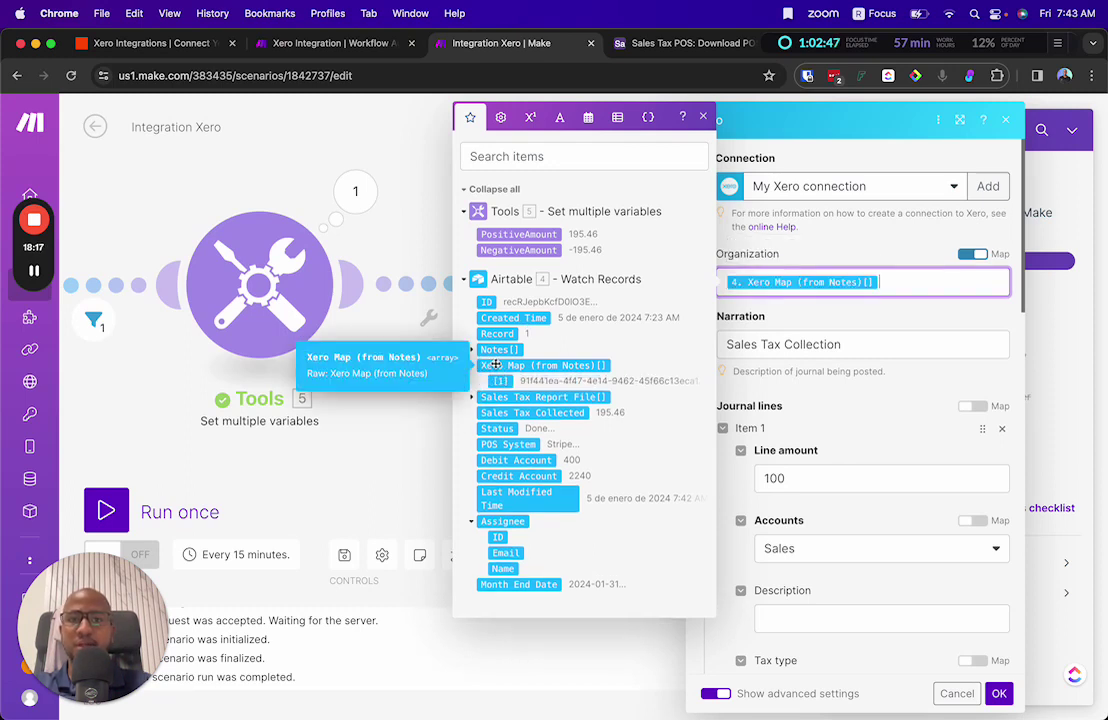
key("BackSpace")
left_click(502, 382)
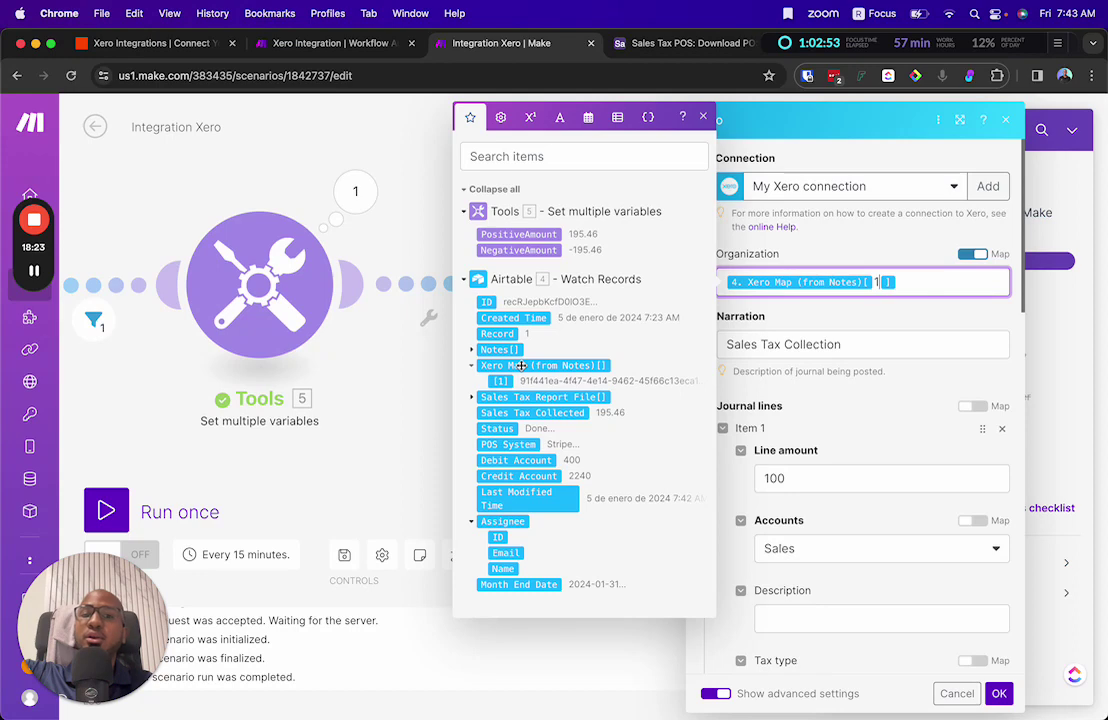
Step: Replace the fixed line amount of the first journal line with the PositiveAmount variable
scroll(843, 383, "down", 2)
left_click(797, 415)
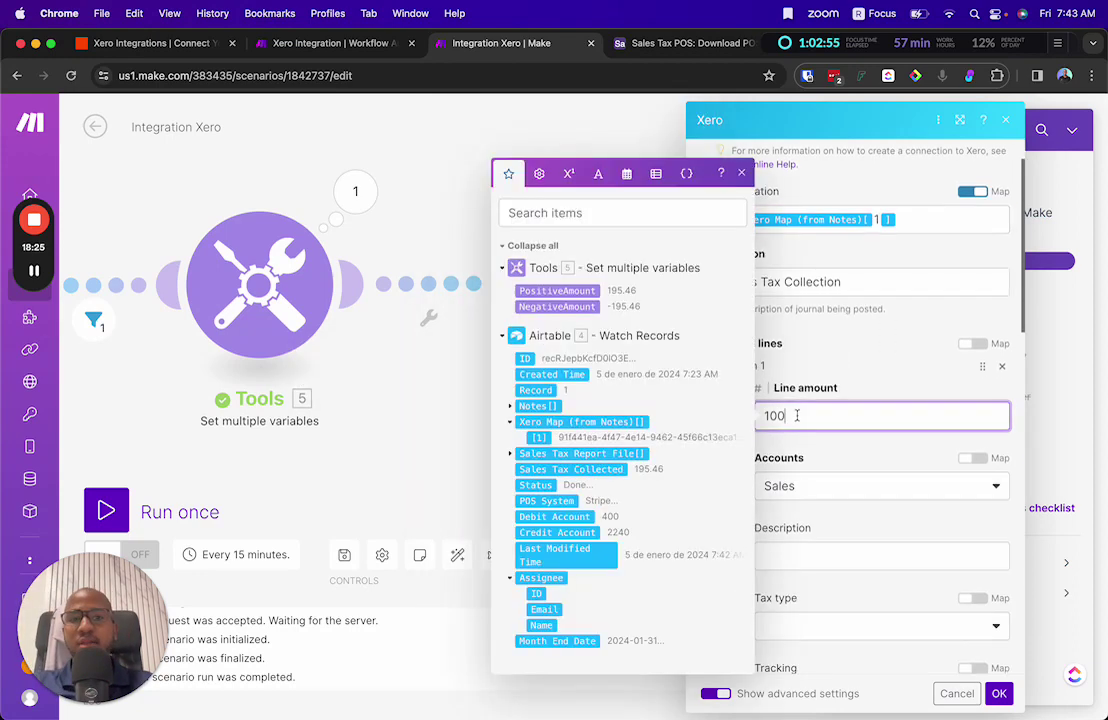
double_click(797, 415)
key("BackSpace")
left_click(557, 290)
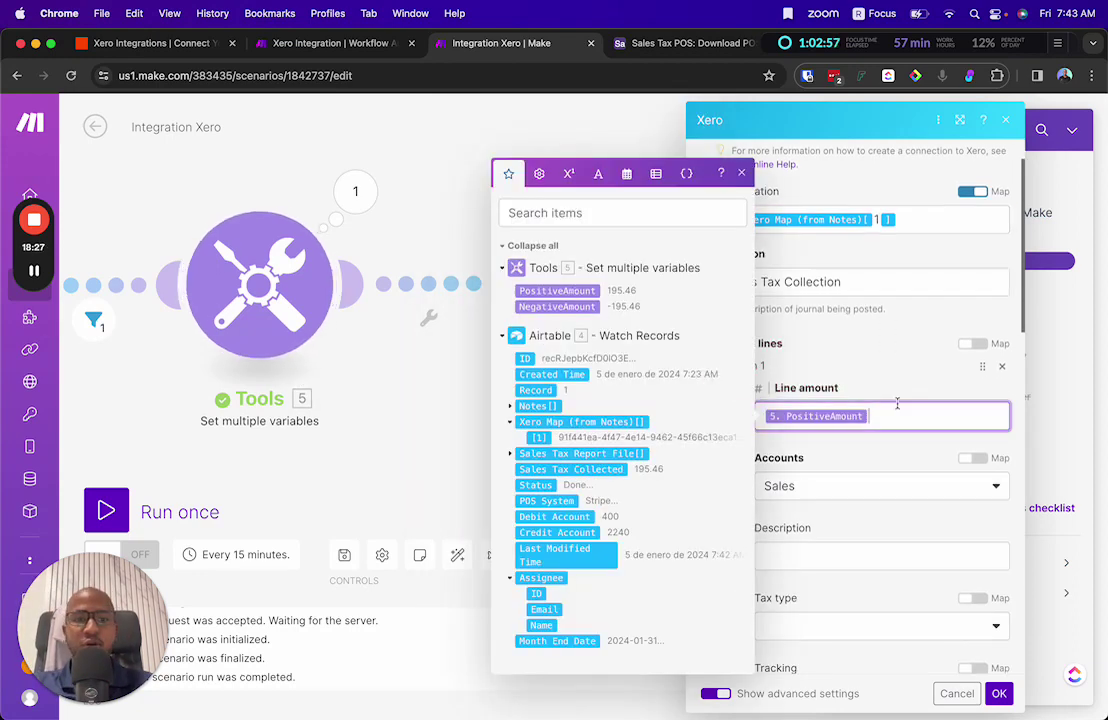
Step: Enable mapping for the first journal line's account and set it to Airtable's Debit Account
scroll(880, 405, "down", 2)
left_click(835, 395)
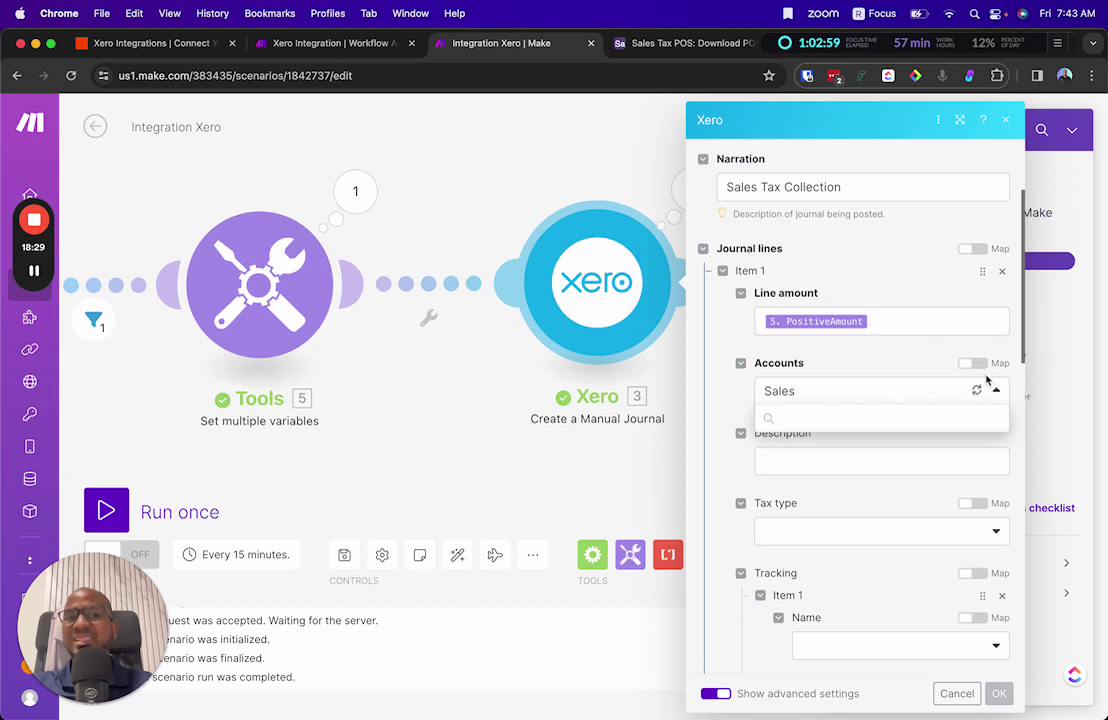
left_click(975, 363)
left_click_drag(856, 396, 748, 393)
key("BackSpace")
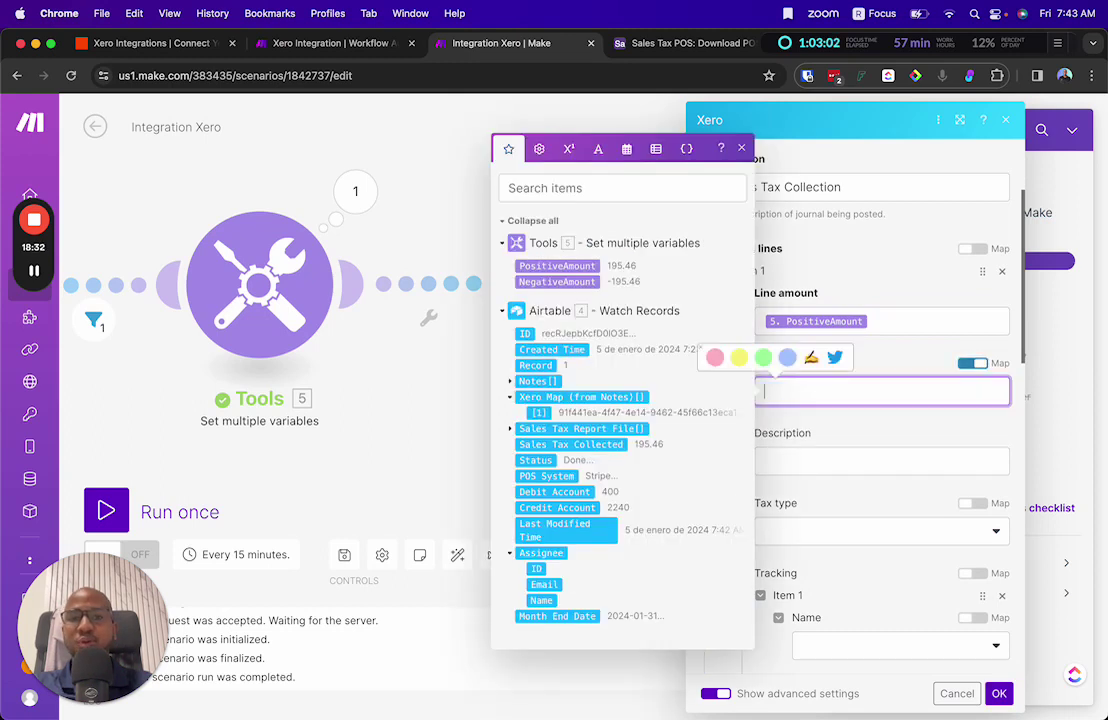
left_click(556, 492)
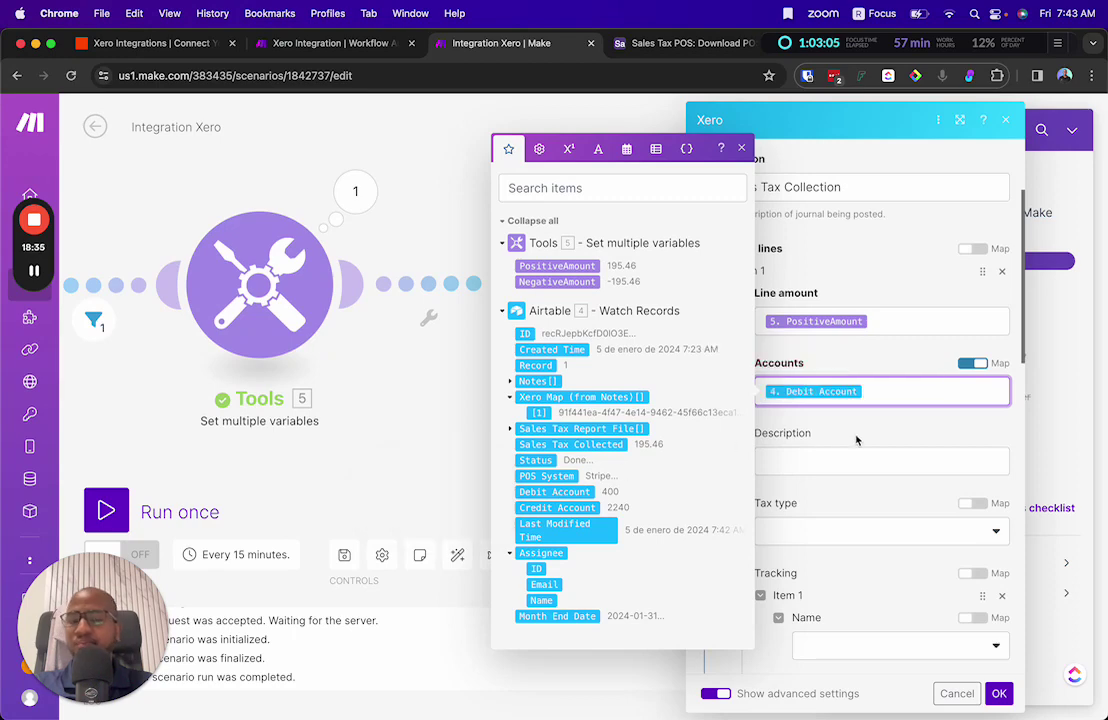
left_click(827, 432)
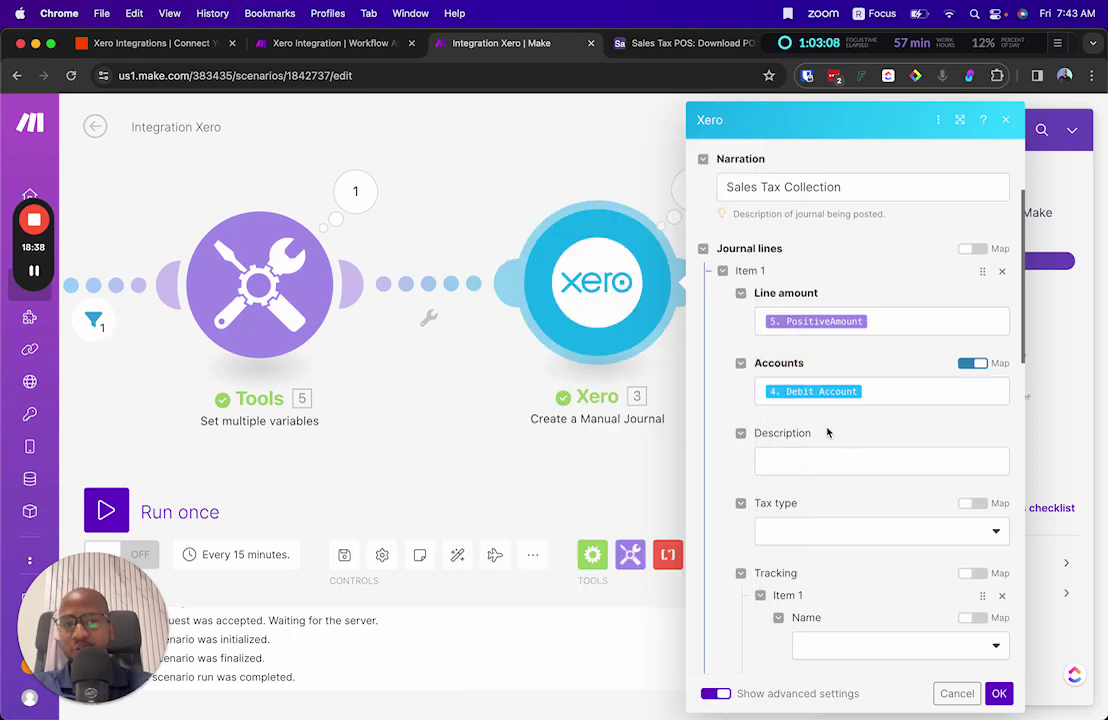
Step: Replace the fixed line amount of the second journal line with the NegativeAmount variable
scroll(827, 432, "down", 2)
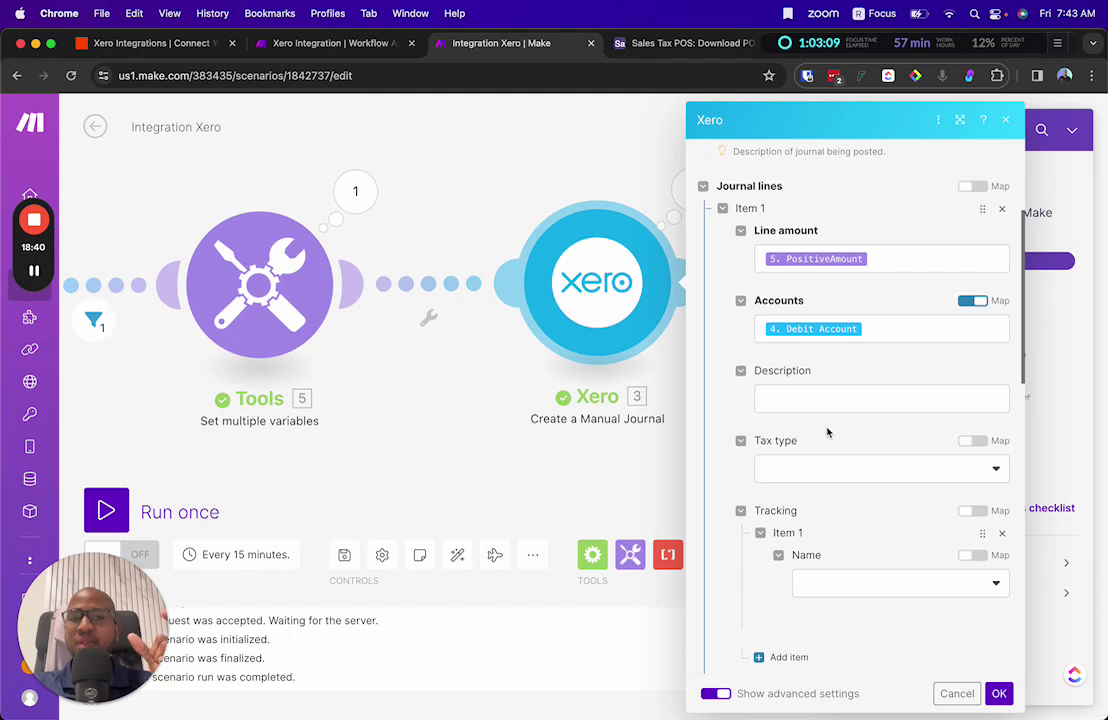
scroll(827, 432, "down", 8)
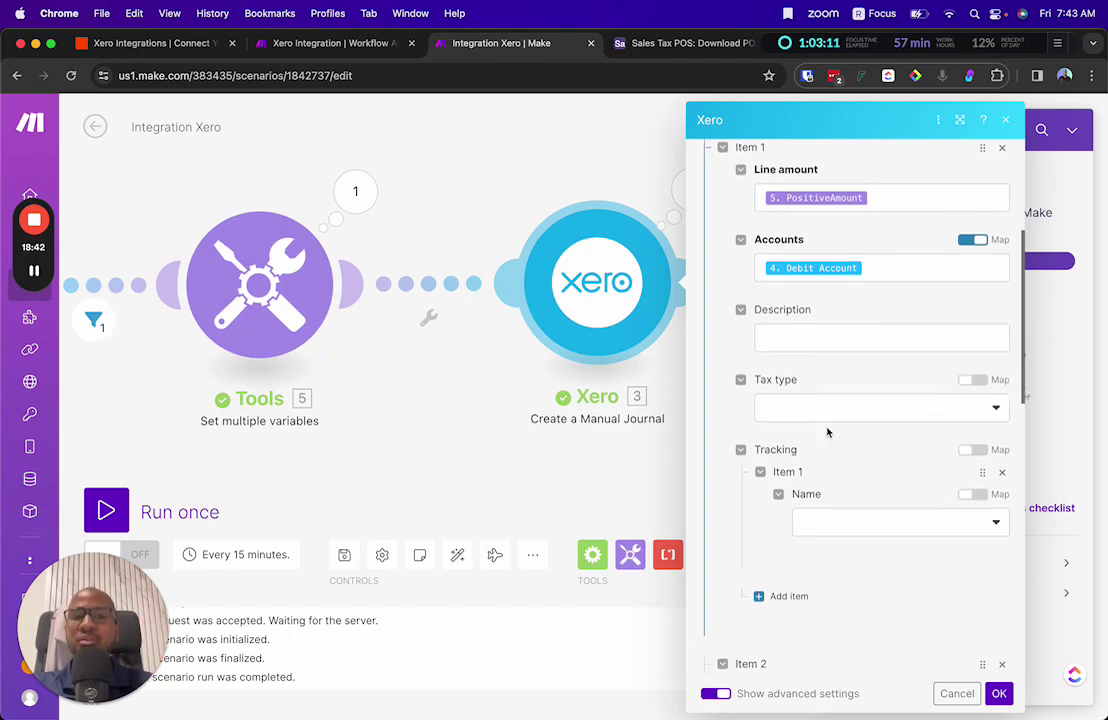
left_click(834, 282)
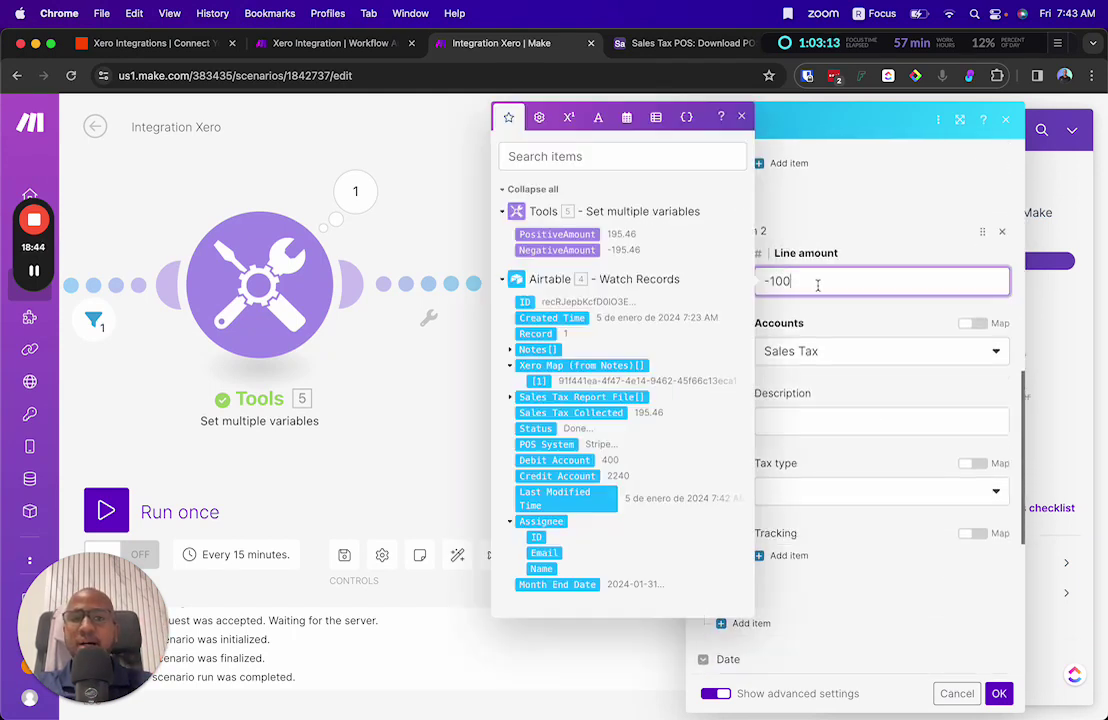
left_click_drag(834, 282, 744, 287)
key("BackSpace")
left_click(573, 254)
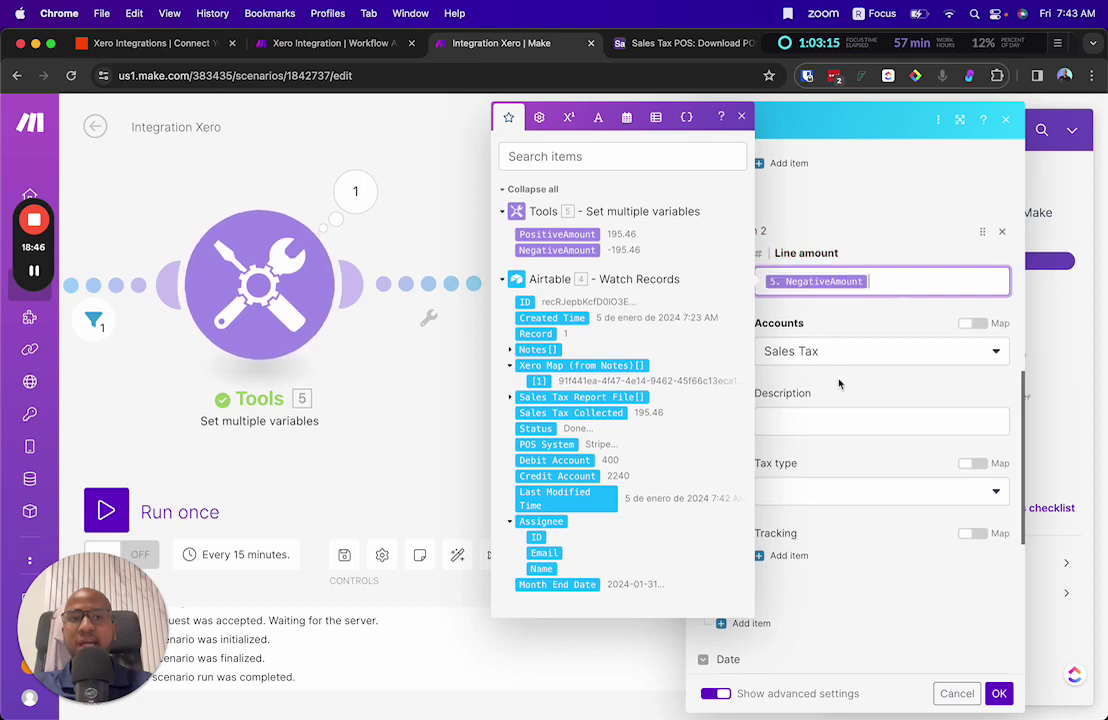
Step: Enable mapping for the second journal line's account and set it to Airtable's Credit Account
left_click(970, 323)
left_click(865, 348)
left_click_drag(865, 348, 760, 350)
key("BackSpace")
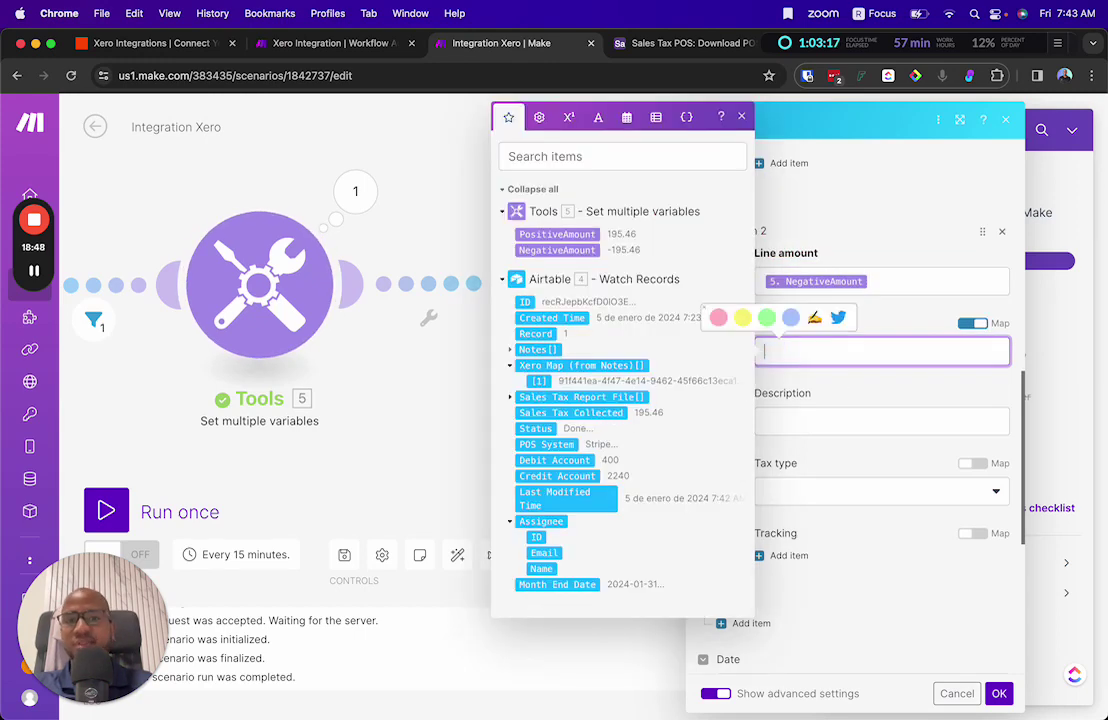
left_click(566, 477)
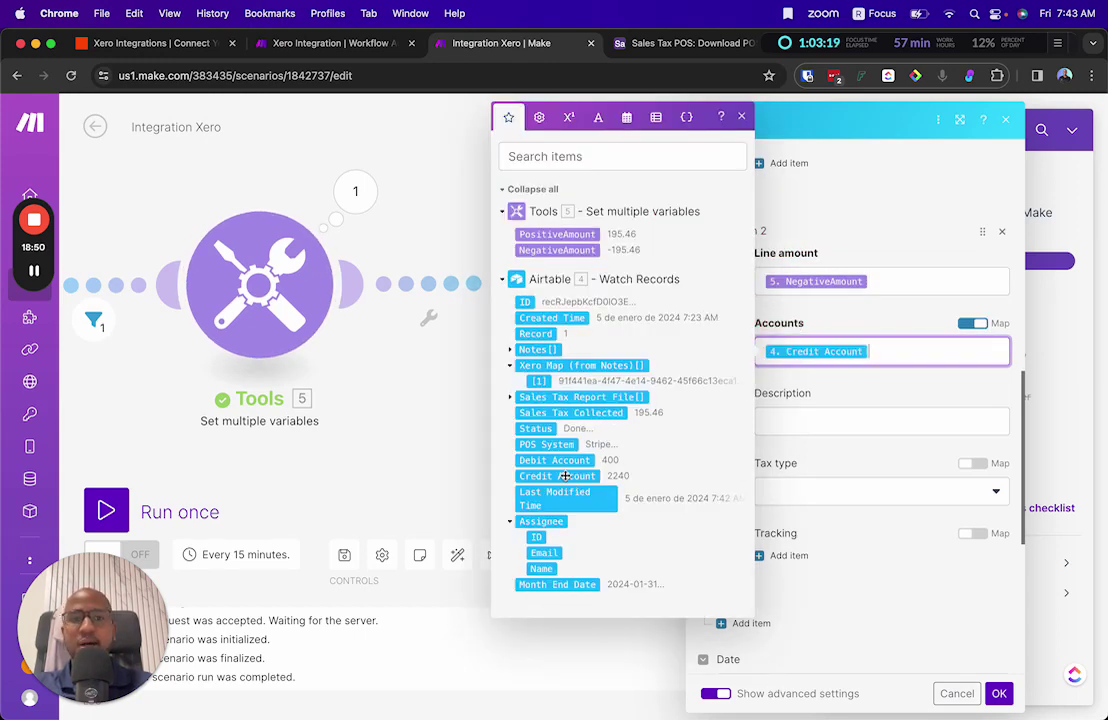
Step: Replace the fixed journal date with Airtable's Month End Date
scroll(830, 391, "down", 8)
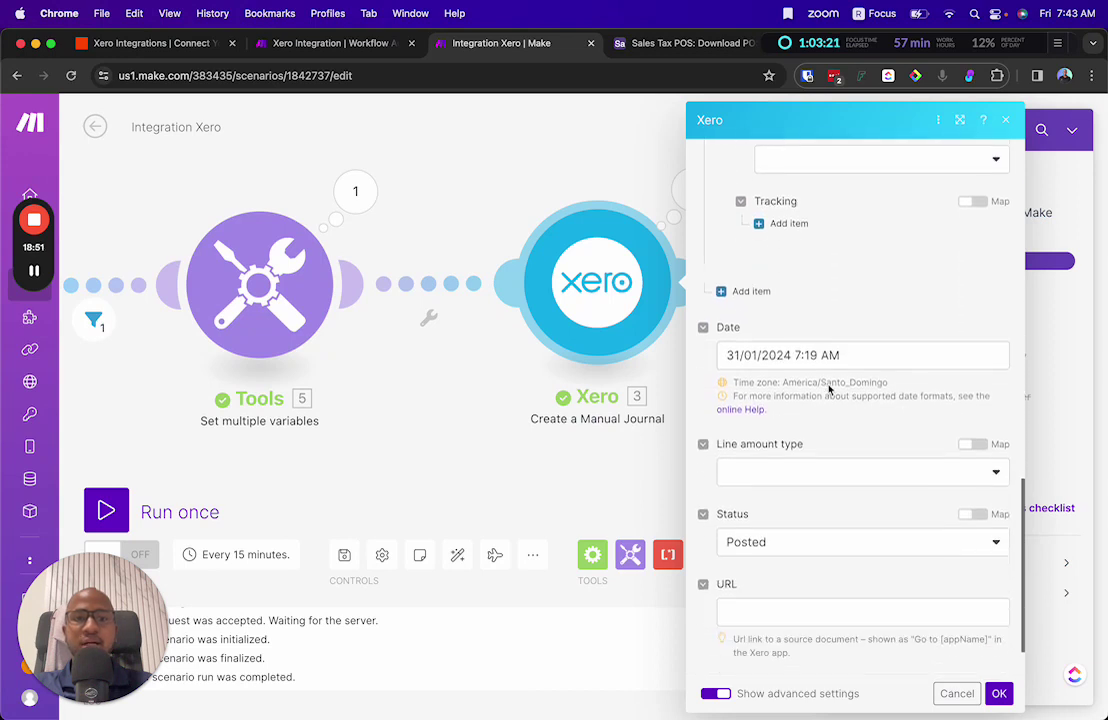
left_click_drag(870, 320, 724, 316)
key("BackSpace")
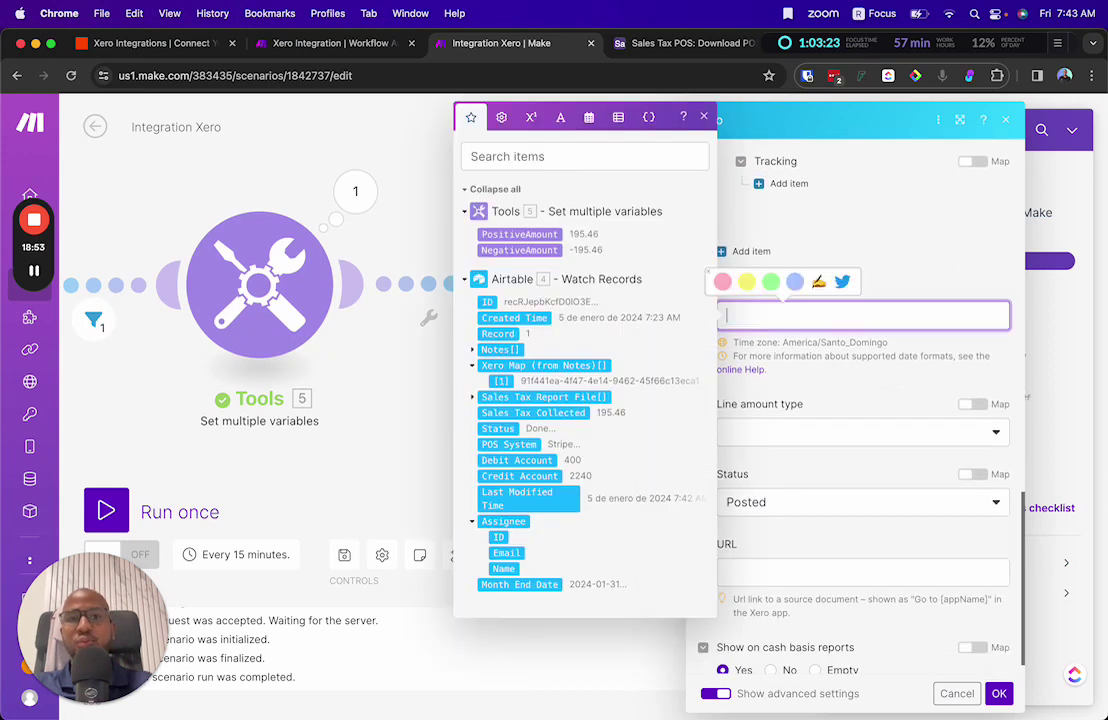
left_click(521, 586)
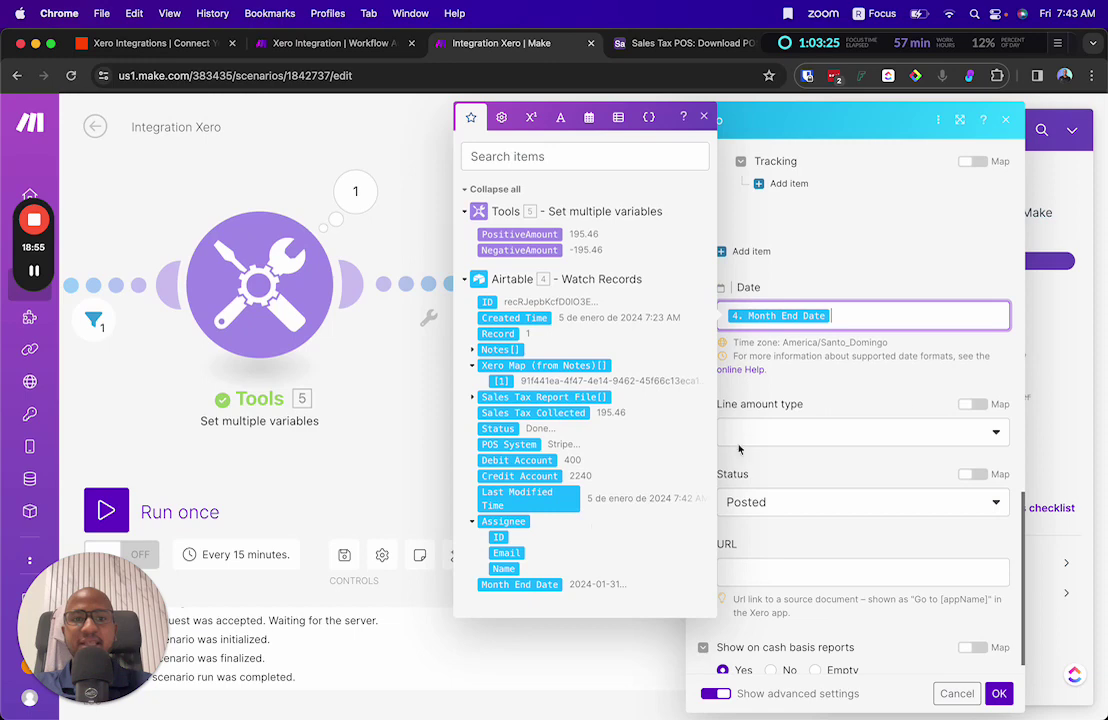
left_click(816, 387)
Step: Confirm the Xero module settings, collapse the Discover help and save the scenario
scroll(956, 624, "down", 1)
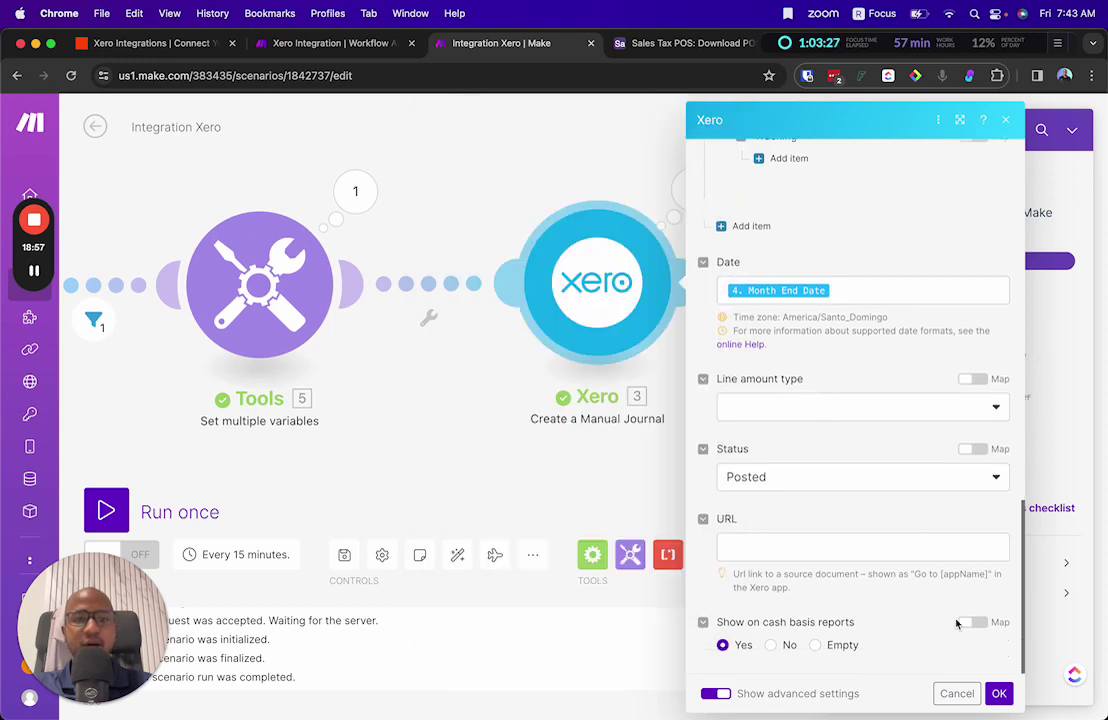
left_click(996, 694)
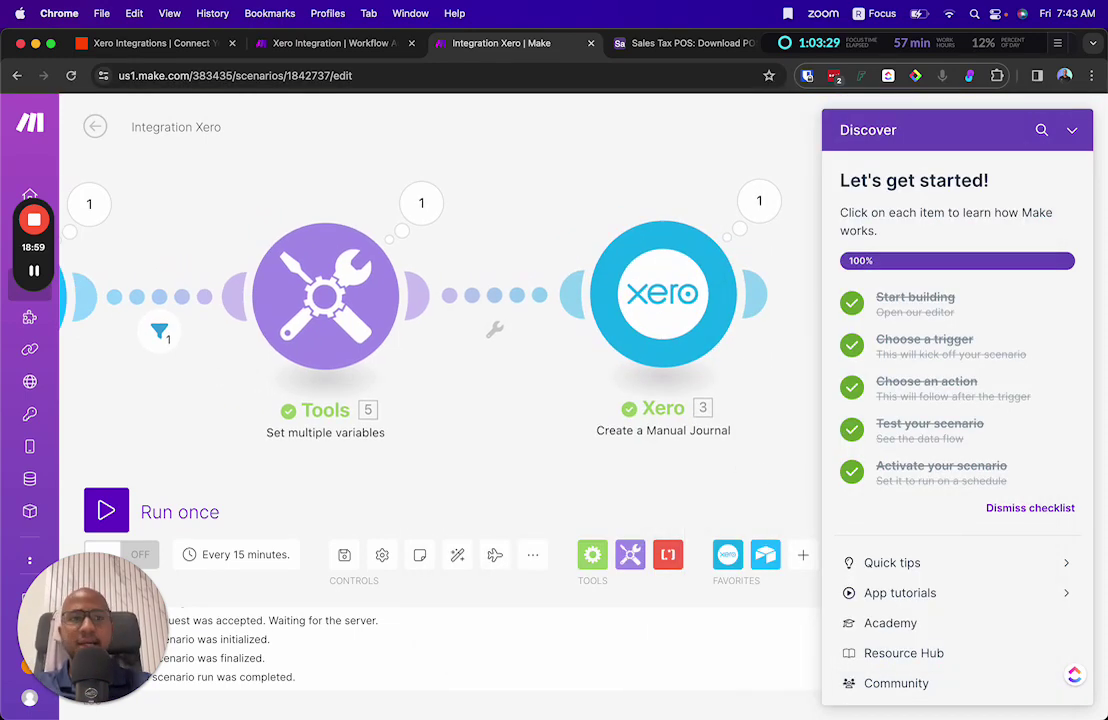
left_click(1071, 130)
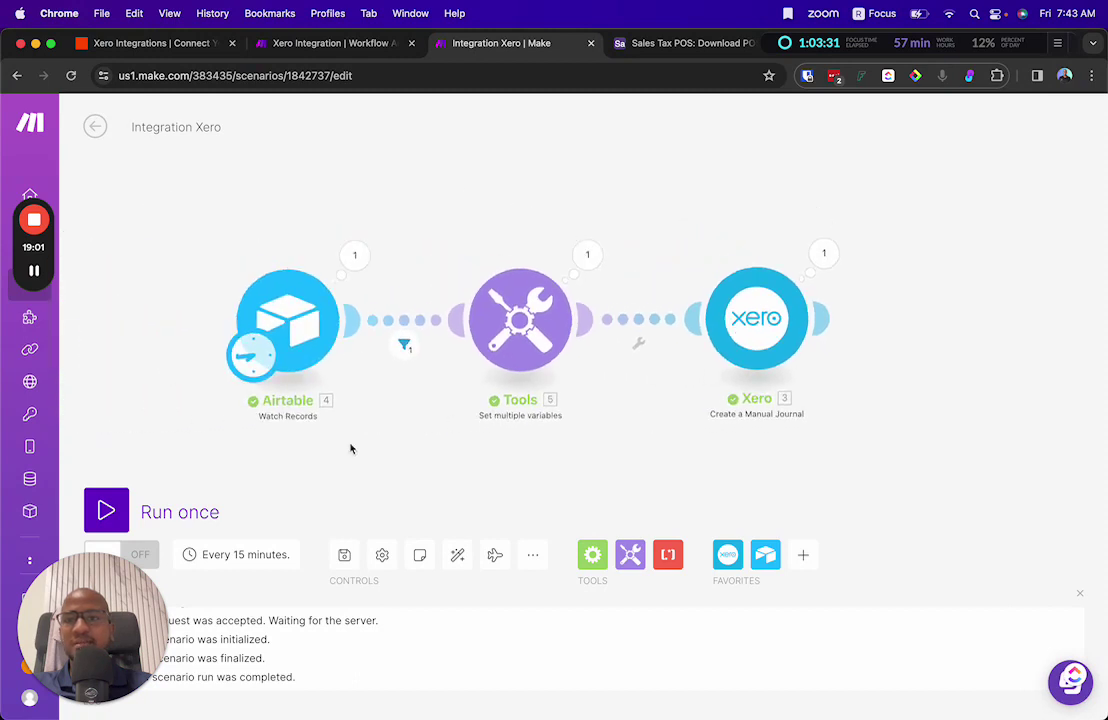
left_click(344, 556)
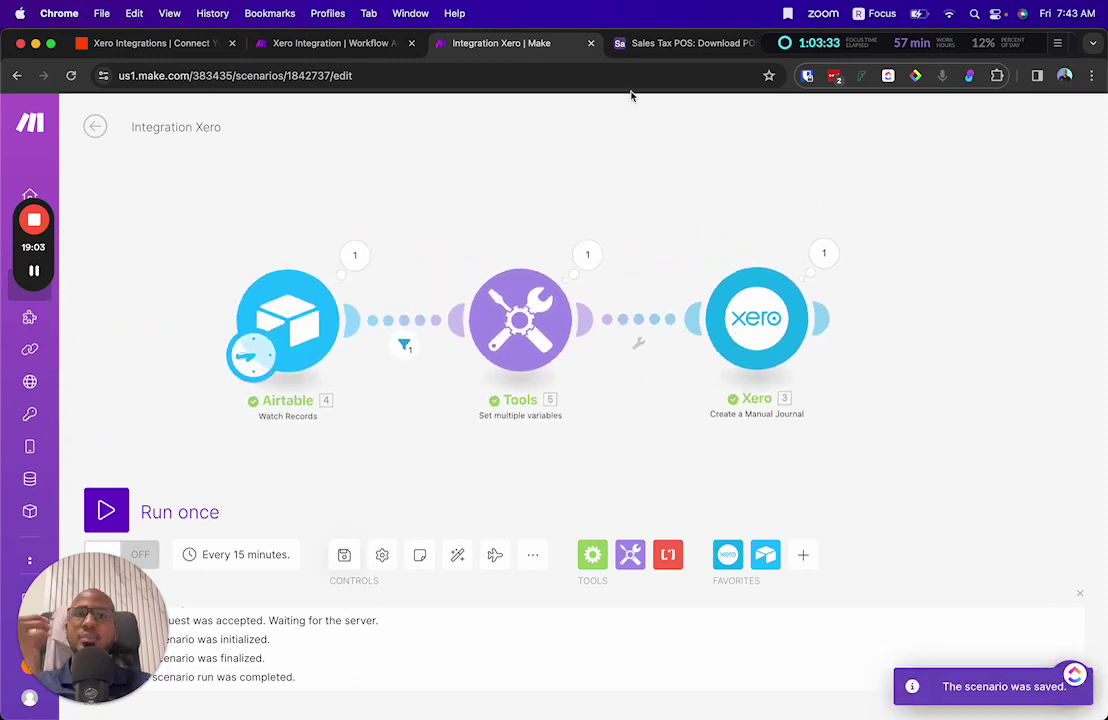
Step: Switch to Airtable and set the Stripe record's Sales Tax Collected to 245.6
left_click(696, 50)
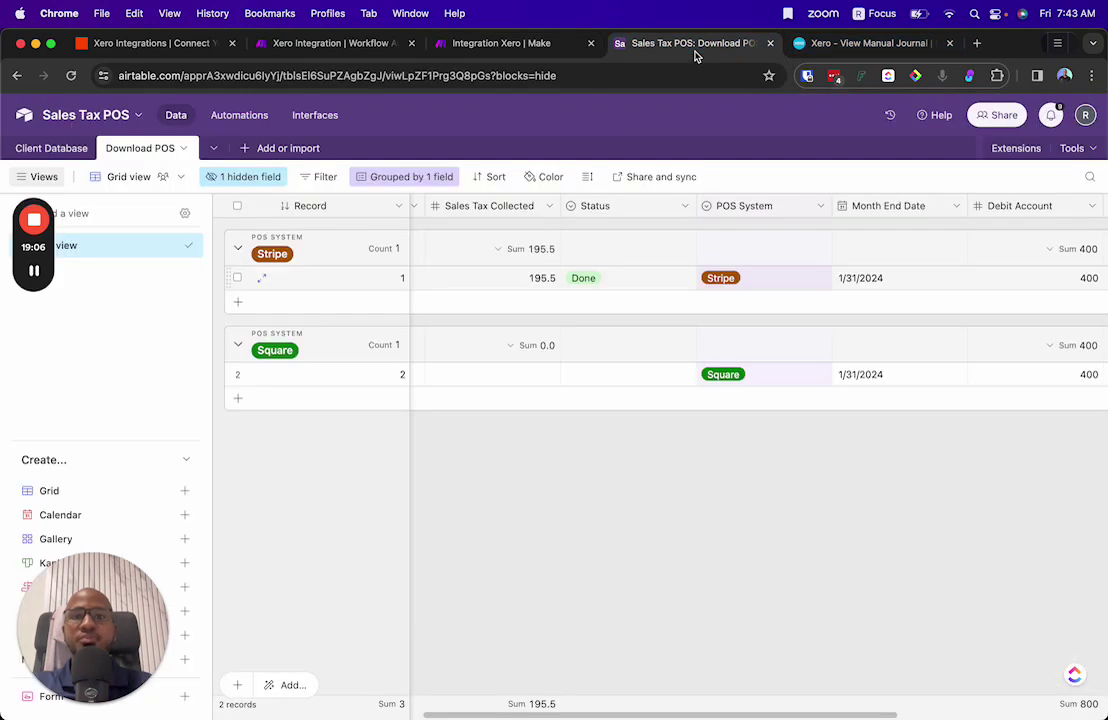
left_click(527, 284)
scroll(477, 299, "left", 3)
type("245.6")
key("Return")
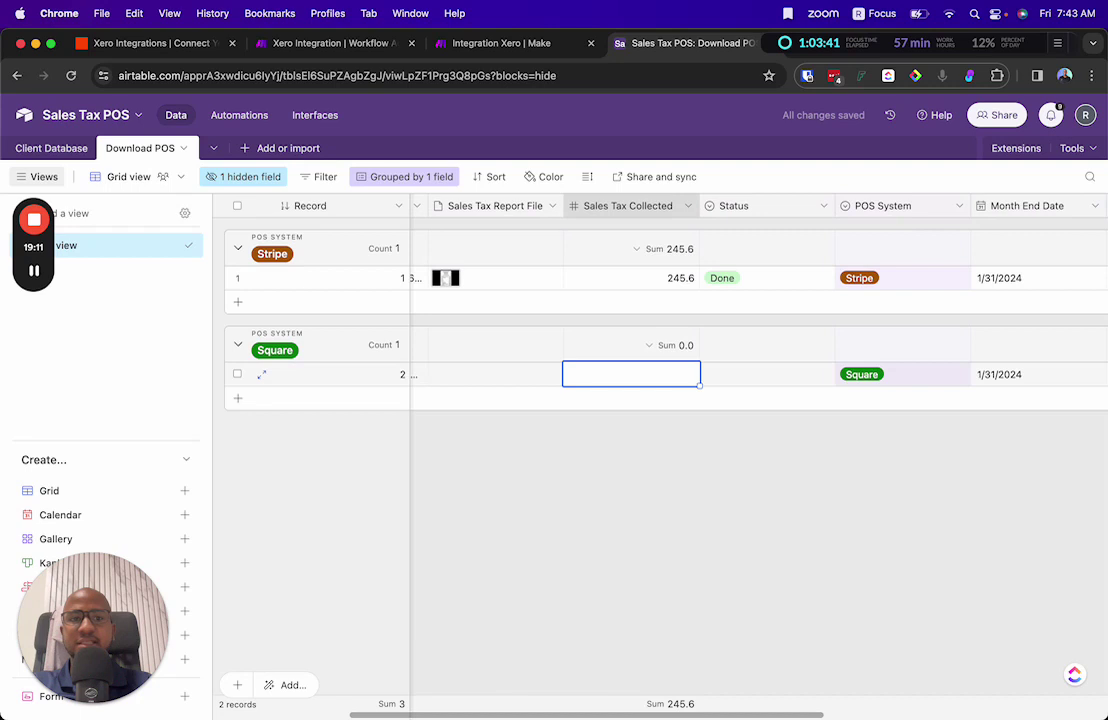
Step: Set the Stripe record's Month End Date to 3/31/2024
scroll(663, 346, "right", 3)
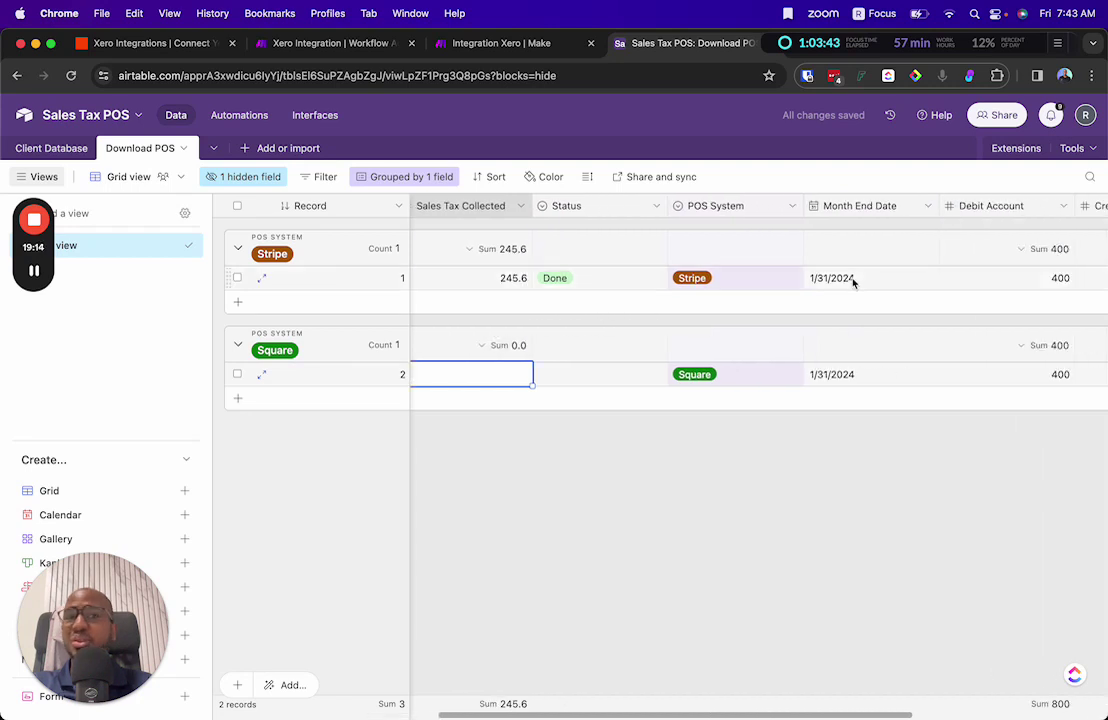
double_click(853, 281)
double_click(969, 302)
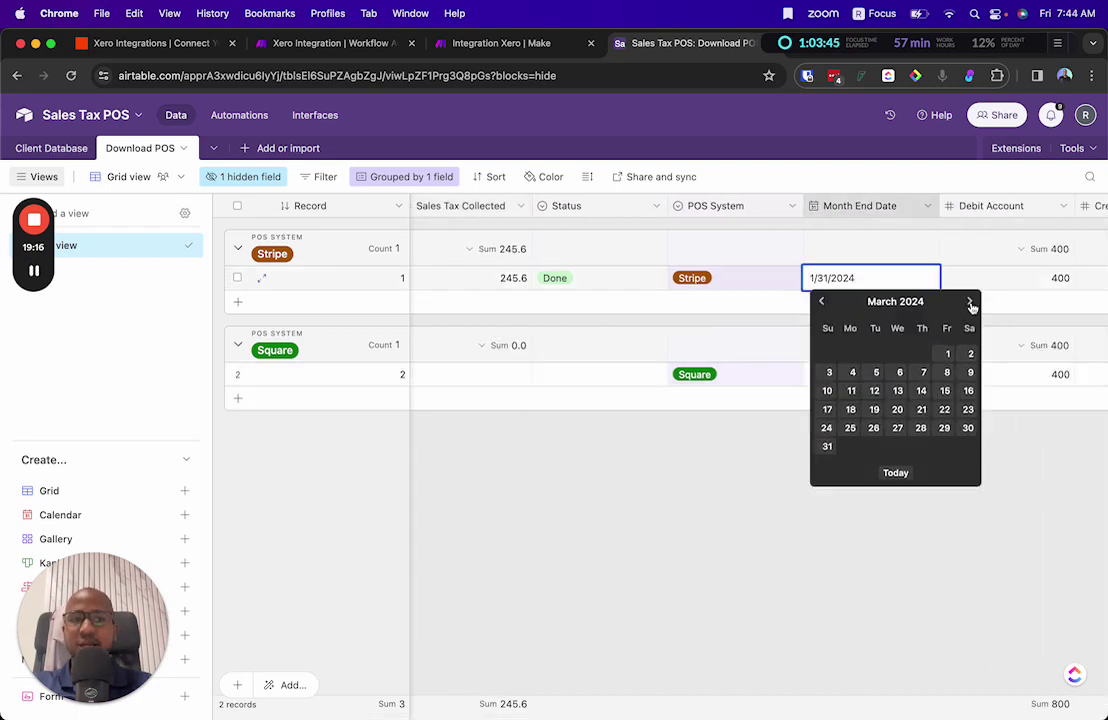
left_click(828, 447)
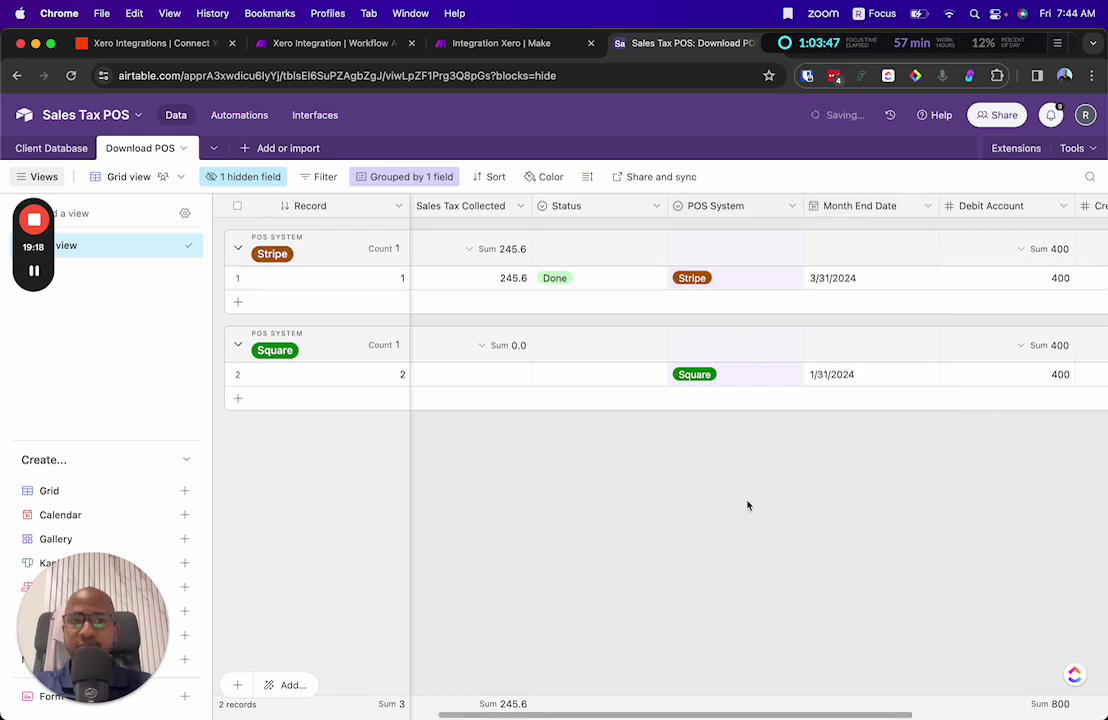
Step: Clear the Stripe record's Status and set it back to Done, checking its Last Modified Time
left_click(615, 289)
left_click(615, 289)
left_click(586, 329)
left_click(603, 287)
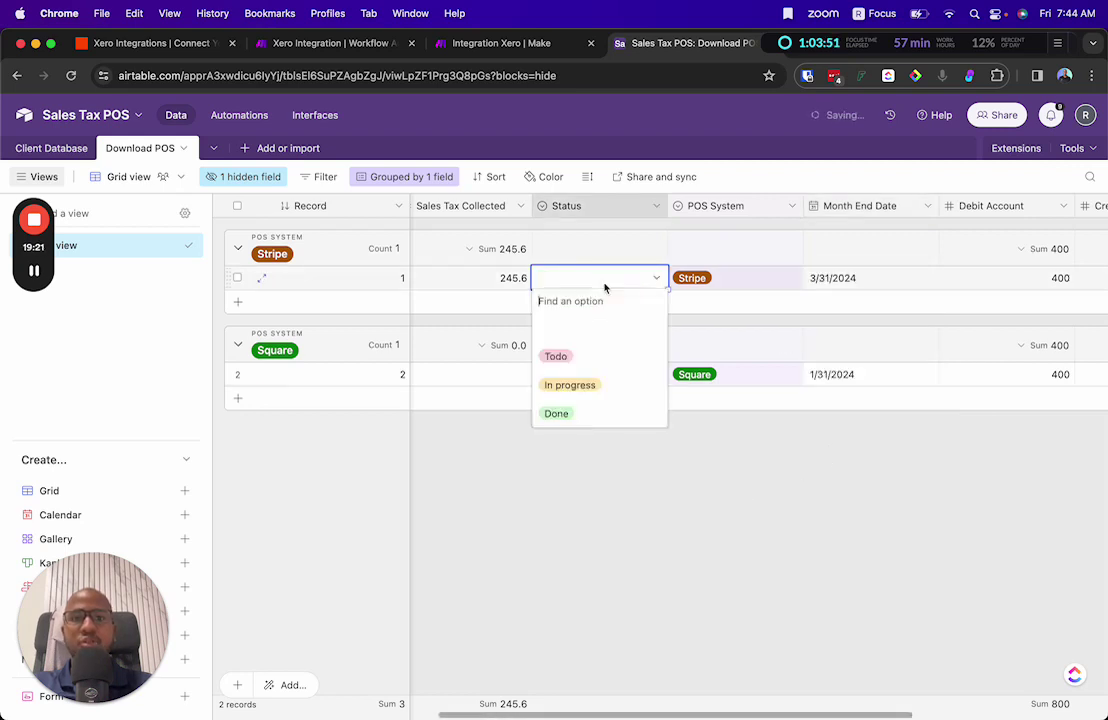
left_click(596, 410)
scroll(658, 474, "right", 5)
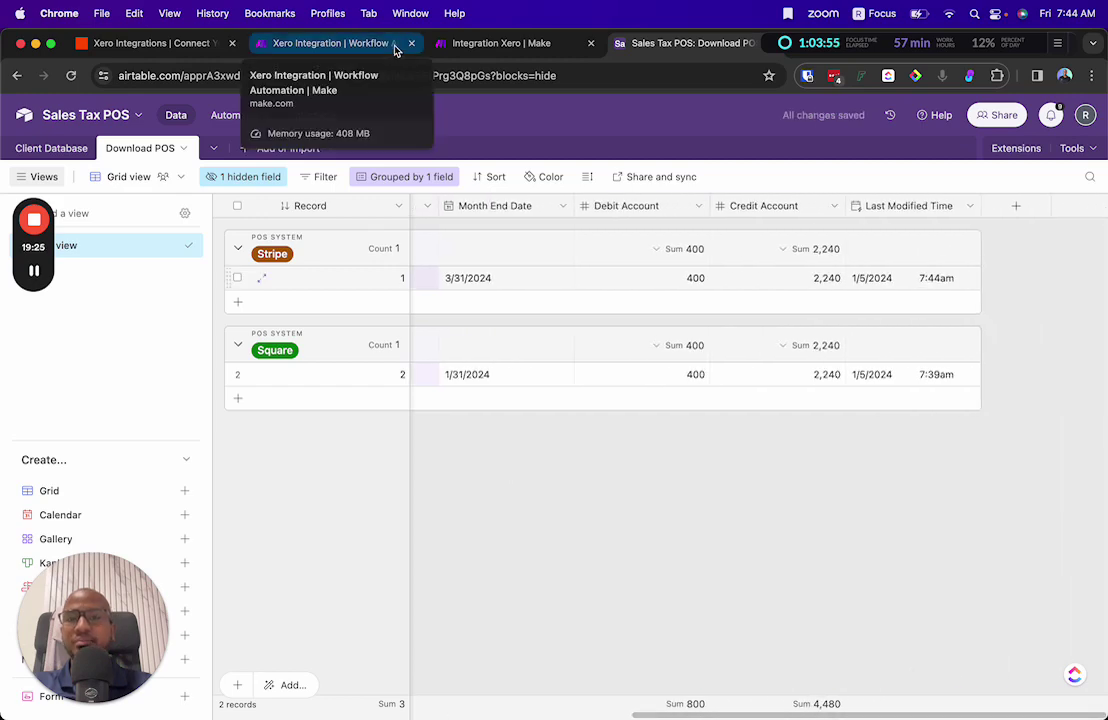
Step: Switch back to the Make scenario, run it once and inspect the Create a Manual Journal output
left_click(345, 44)
left_click(498, 45)
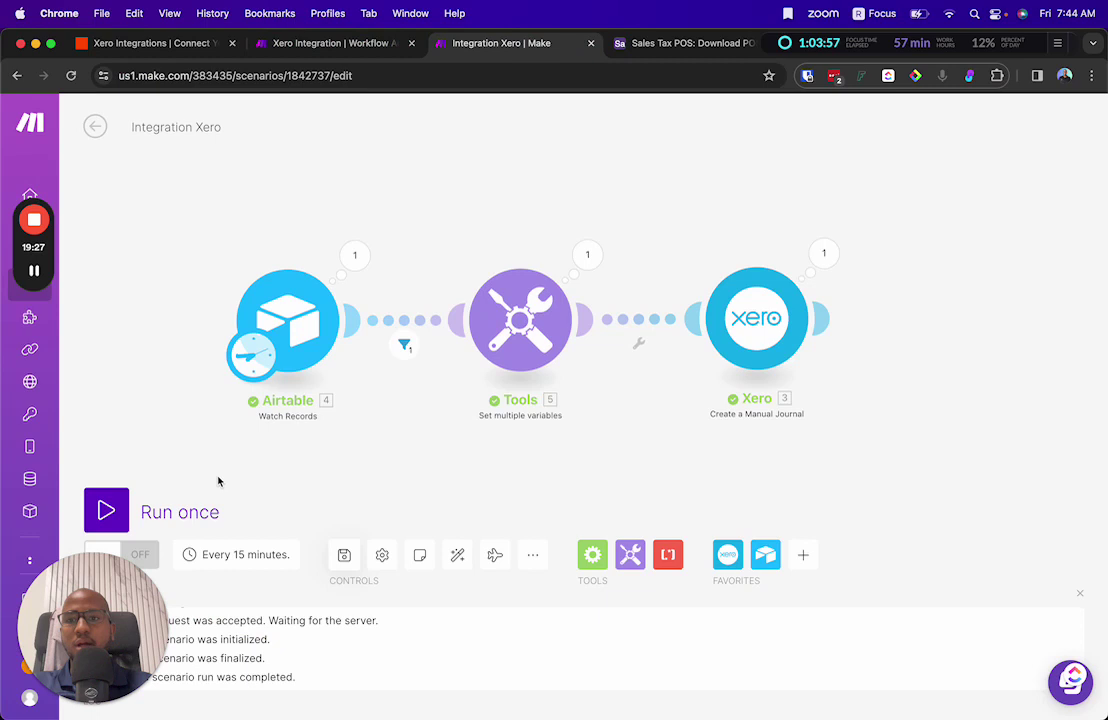
left_click(106, 510)
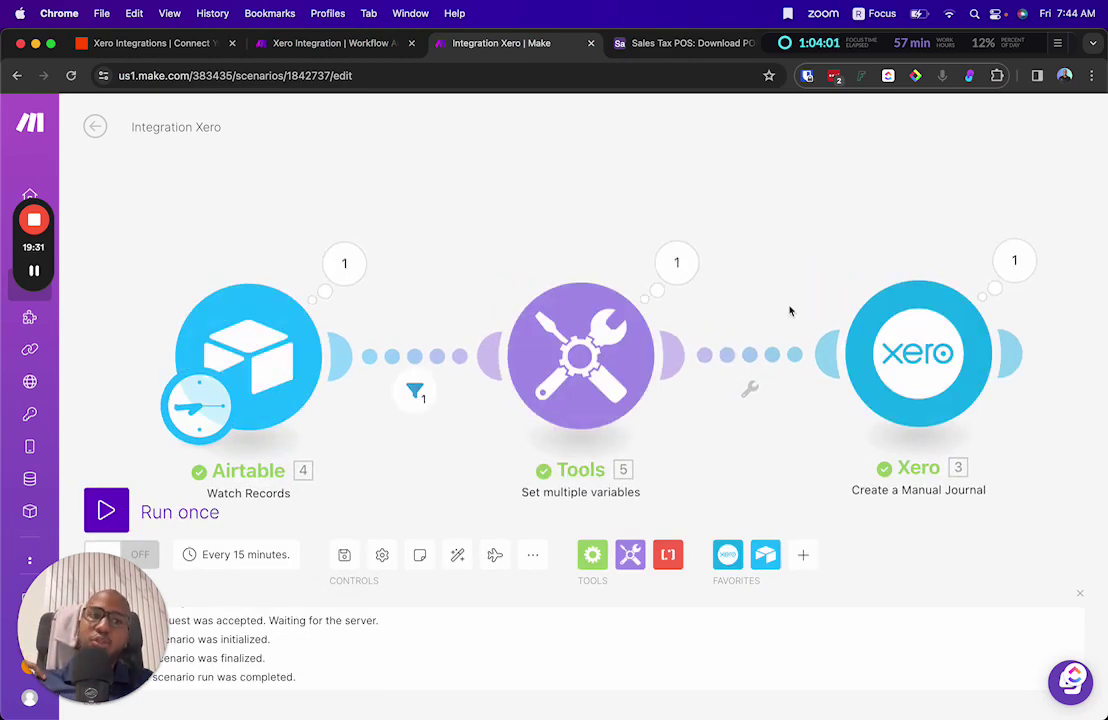
left_click(1014, 261)
left_click(988, 141)
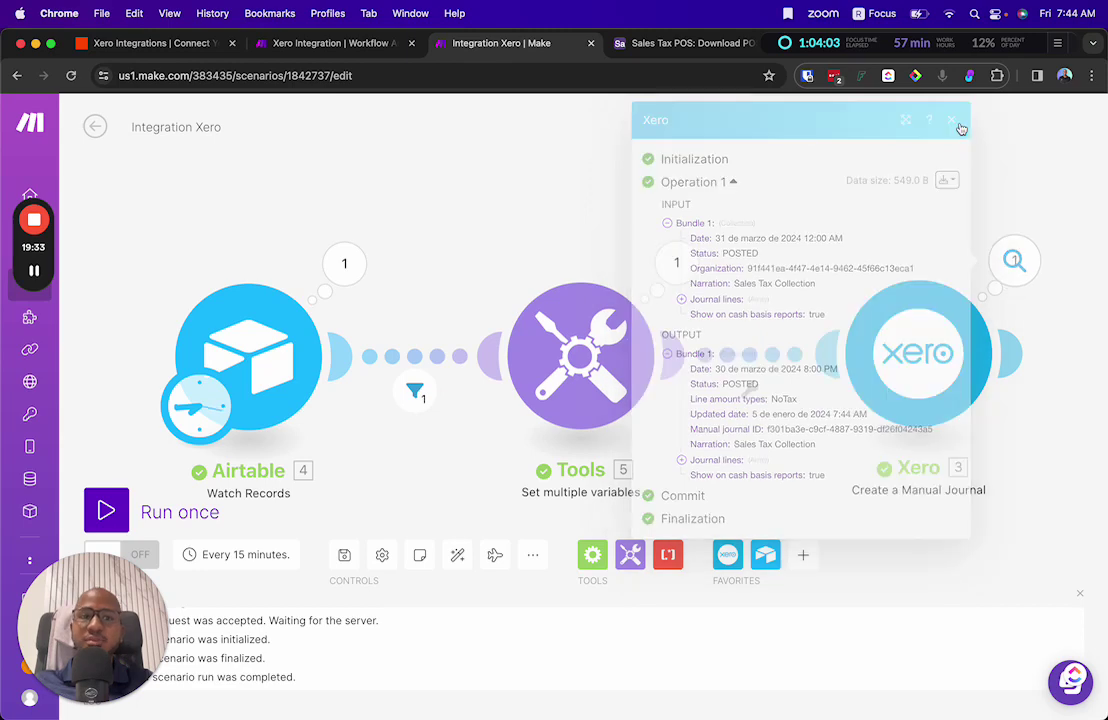
Step: Switch to Xero, go to the posted manual journals list and check the March 31 Sales Tax Collection entry's date and debit amount
left_click(870, 43)
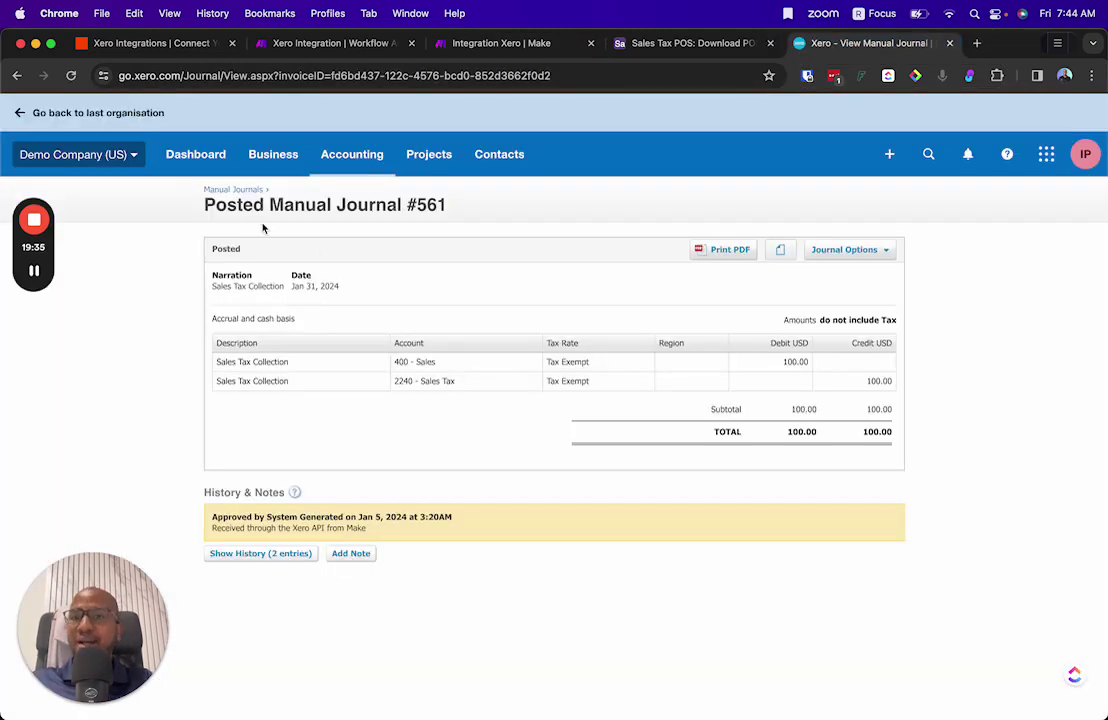
left_click(230, 191)
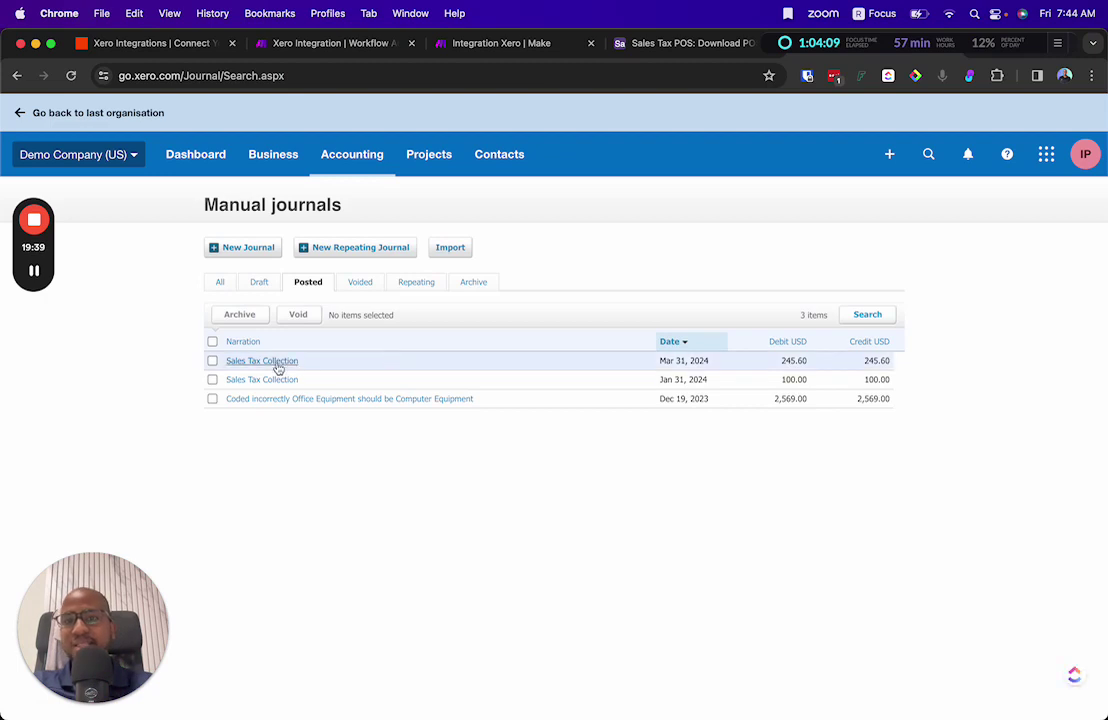
left_click_drag(658, 366, 712, 371)
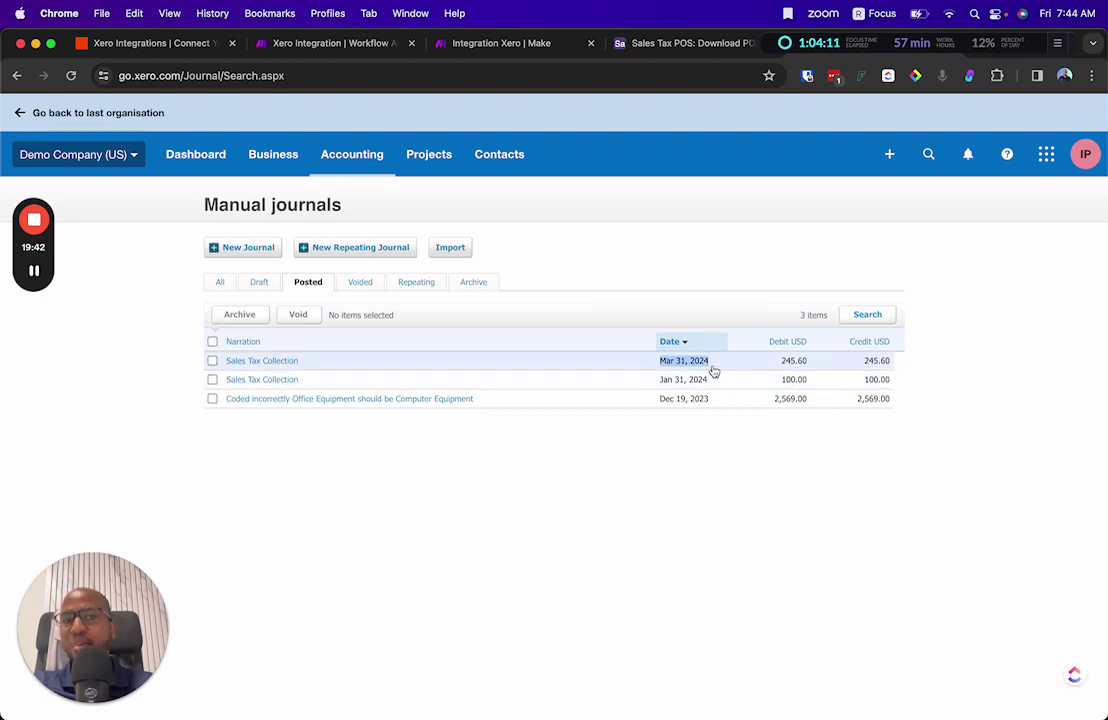
left_click_drag(781, 371, 806, 371)
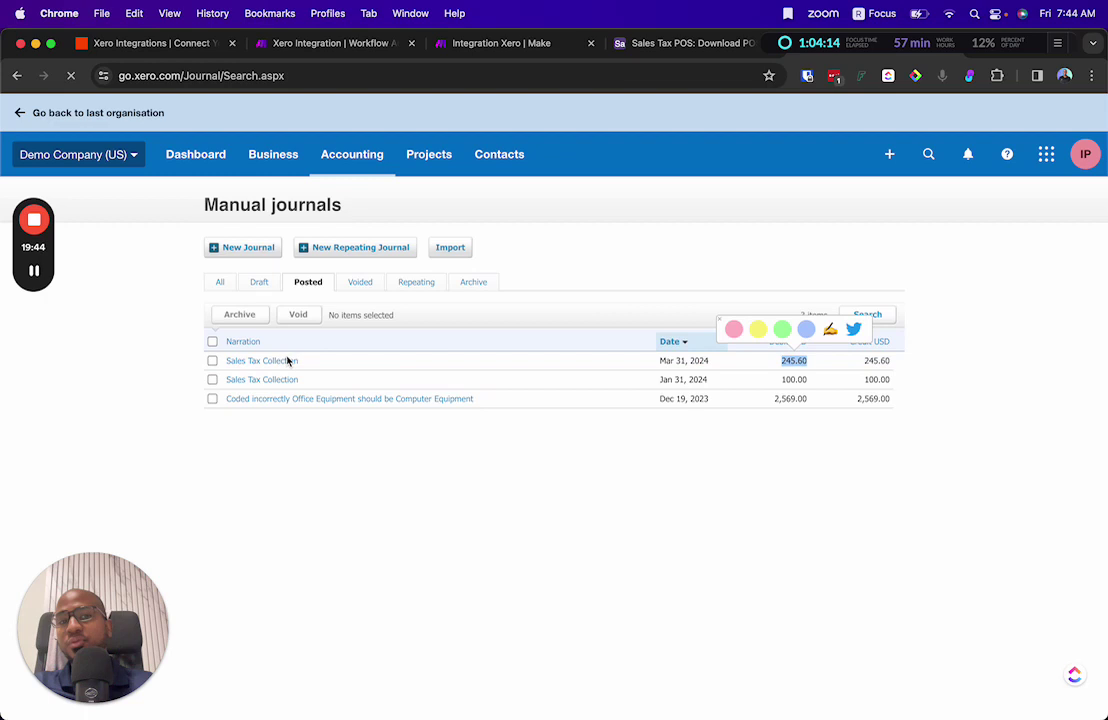
Step: Open the Mar 31, 2024 Sales Tax Collection journal and check the accounts on its two lines
left_click(285, 360)
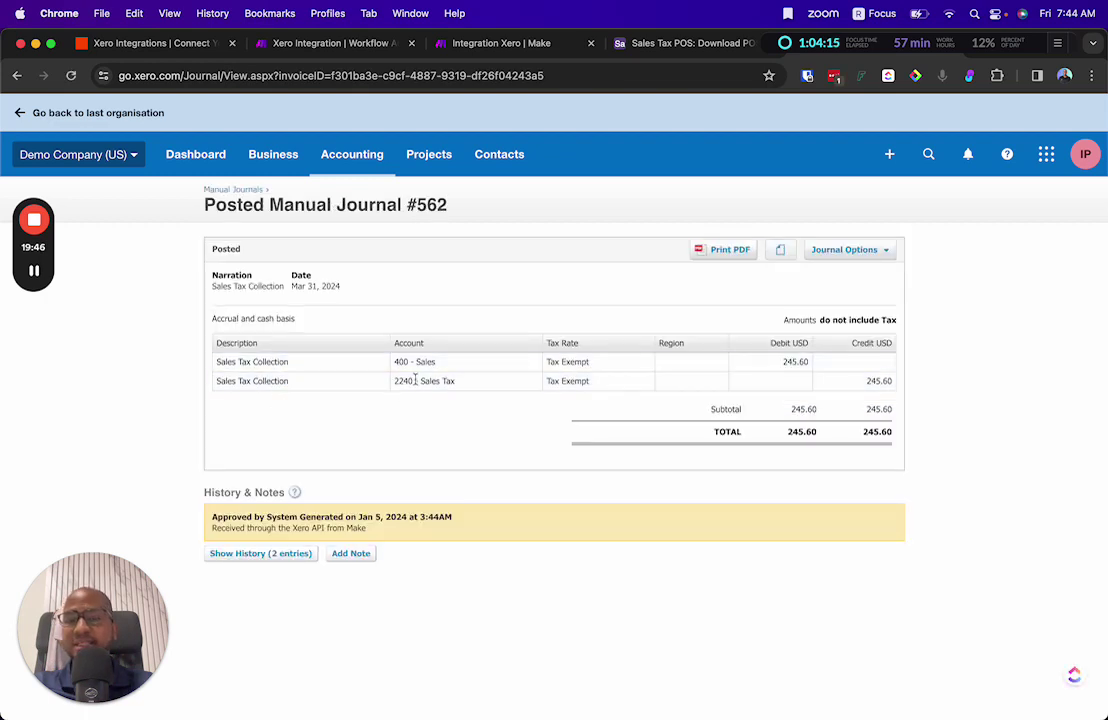
mouse_move(396, 364)
left_mouse_down()
mouse_move(416, 364)
mouse_move(418, 381)
left_mouse_up()
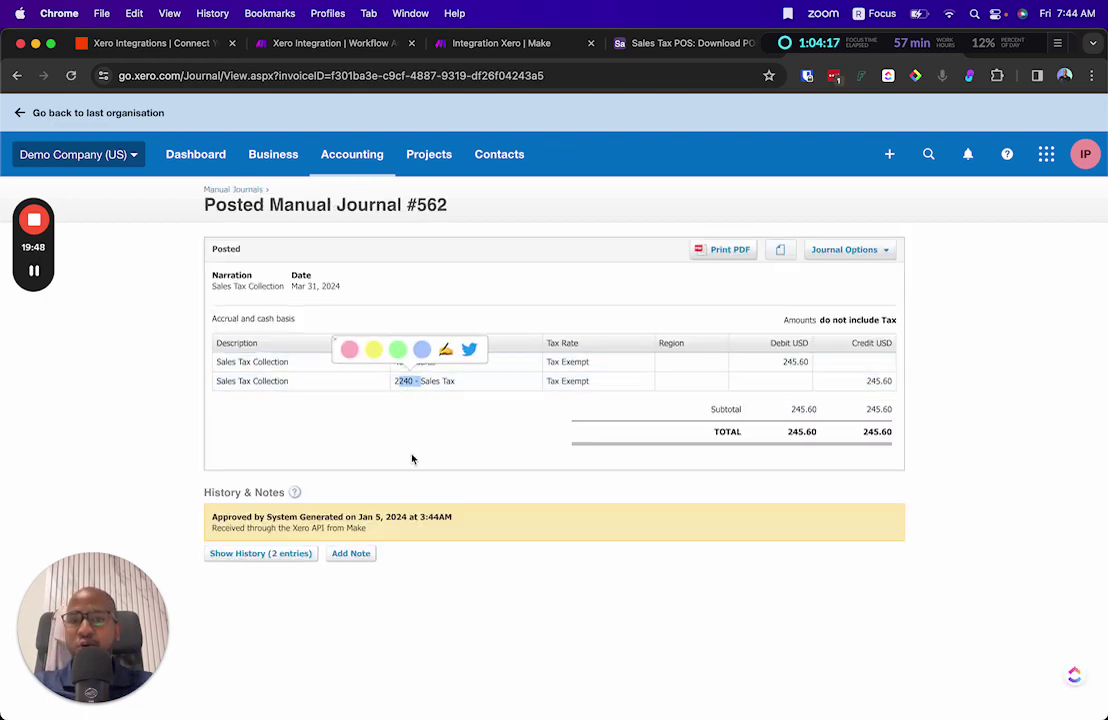
left_click(412, 459)
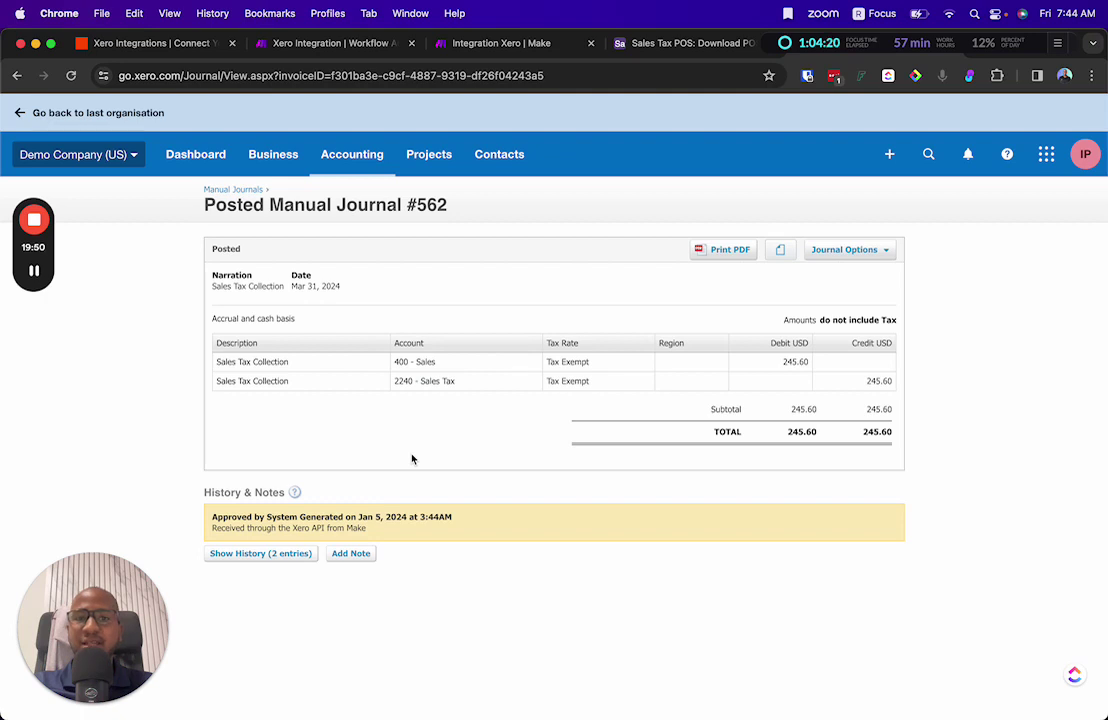
Step: Switch to the Airtable Download POS table and close the Xero manual journal page
left_click(665, 44)
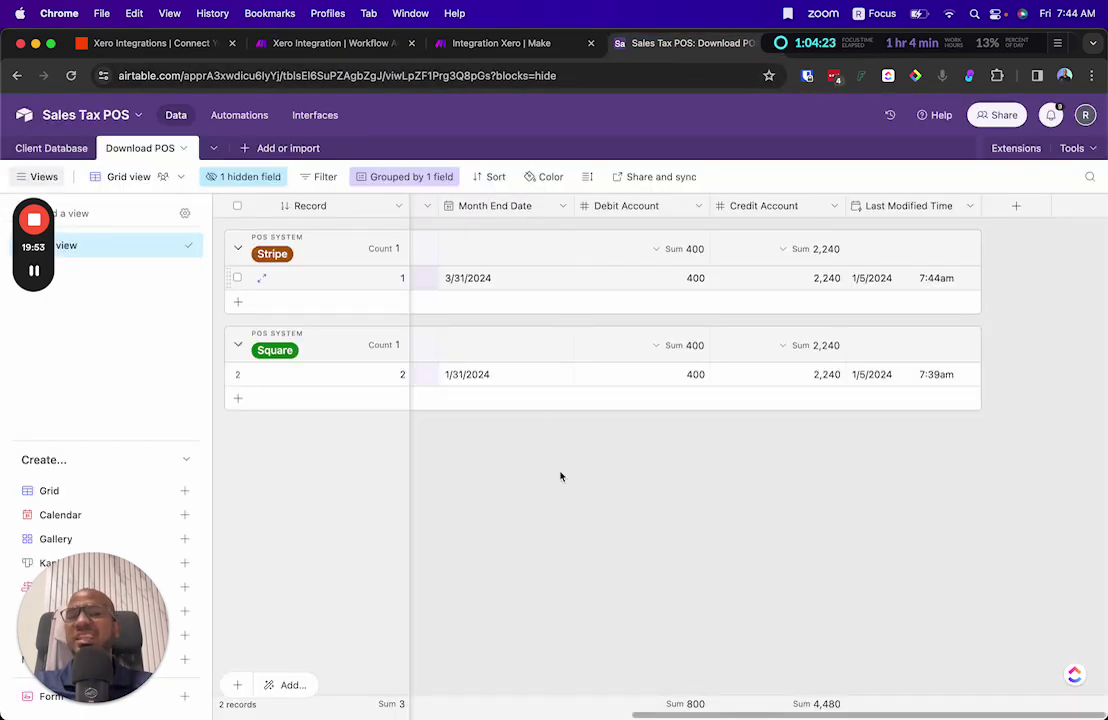
scroll(560, 477, "left", 5)
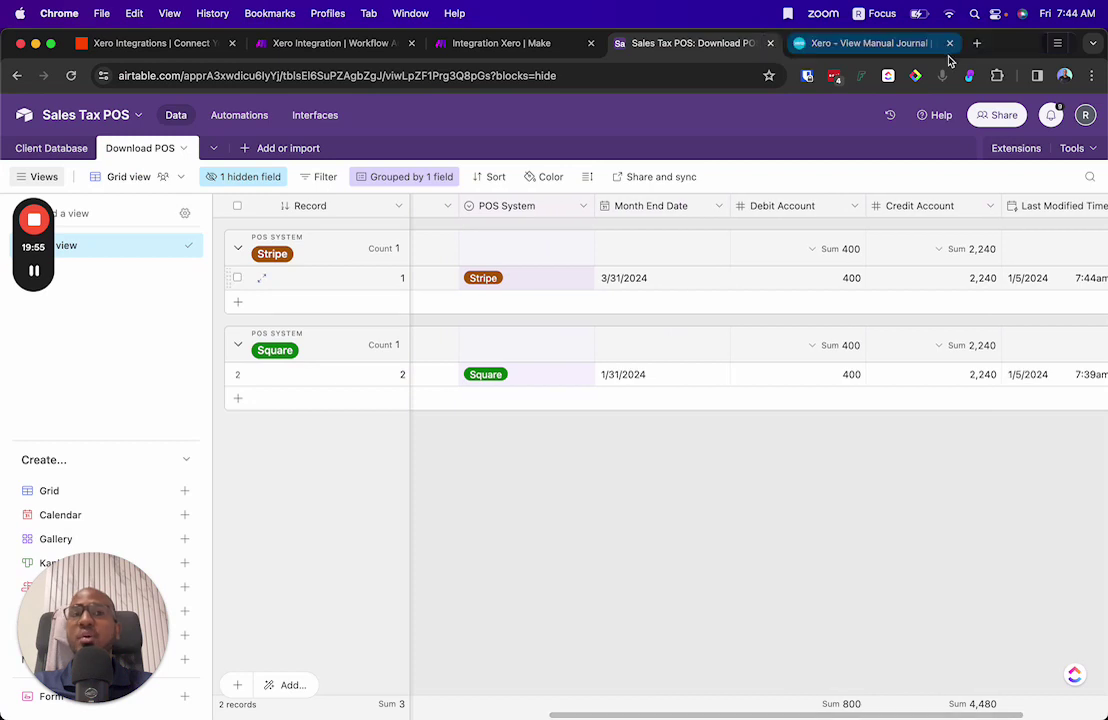
left_click(950, 45)
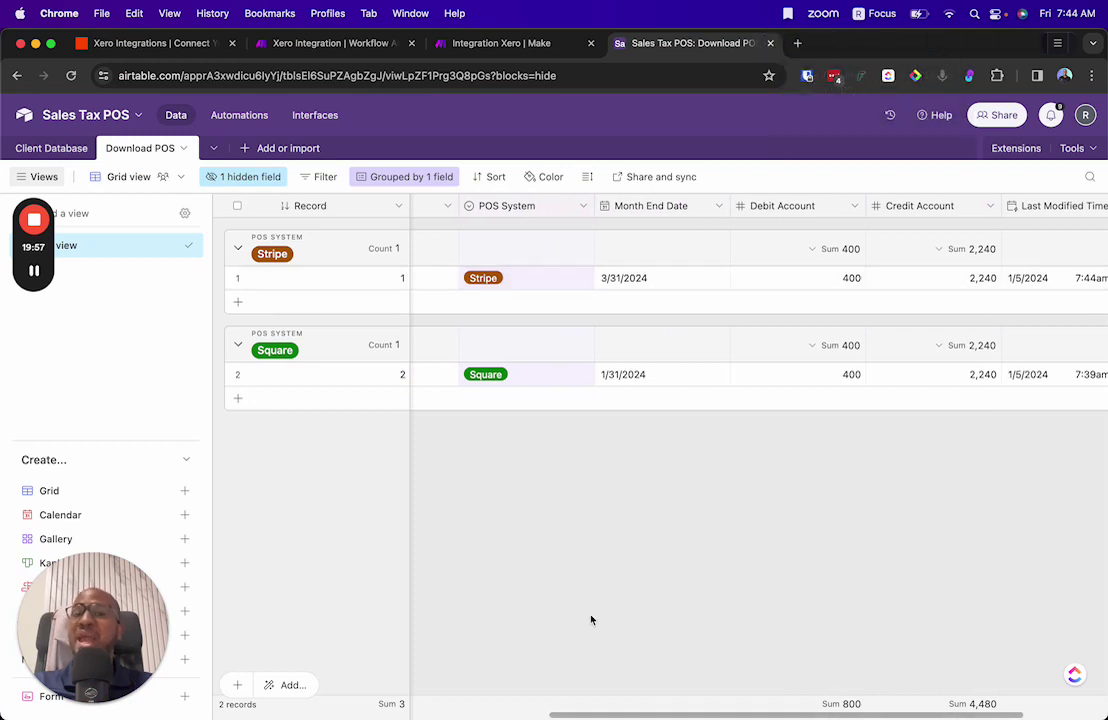
Step: Review the Stripe and Square records across the Download POS fields, from Notes through Last Modified Time
scroll(640, 533, "right", 5)
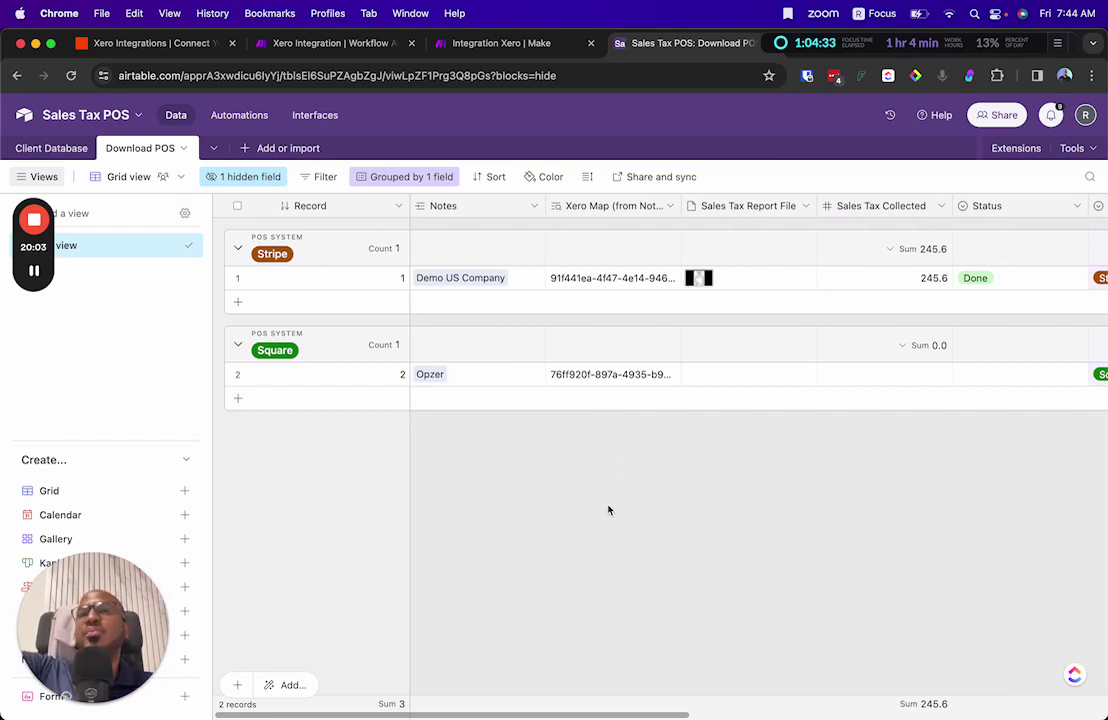
scroll(495, 455, "right", 3)
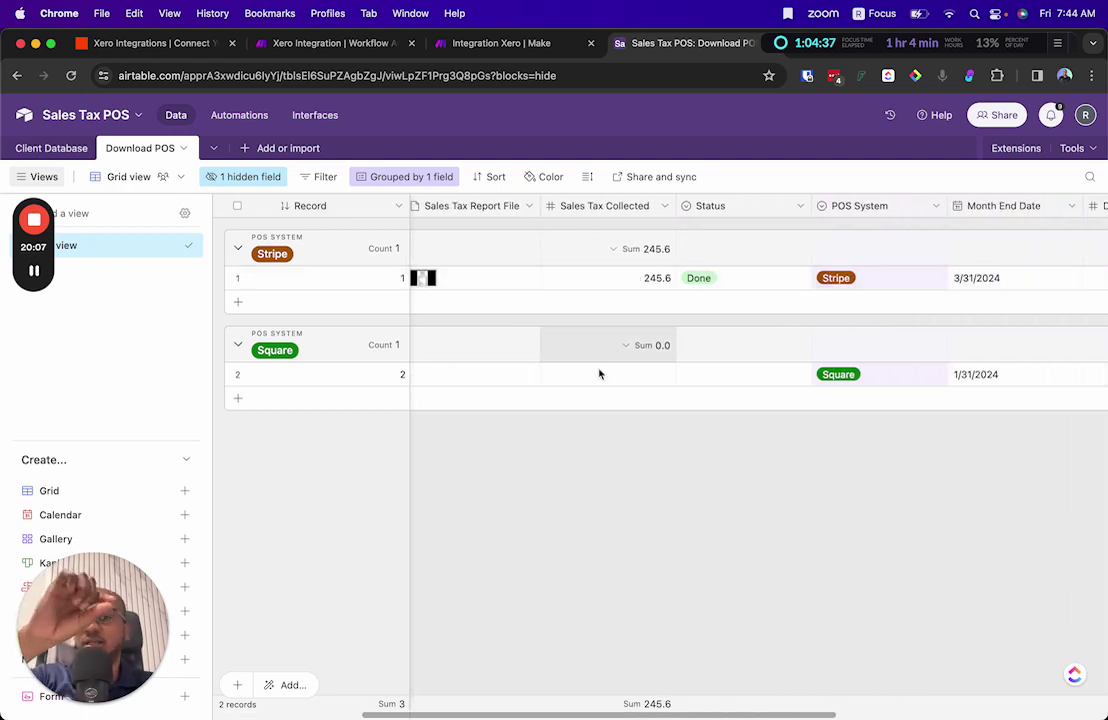
scroll(636, 505, "right", 5)
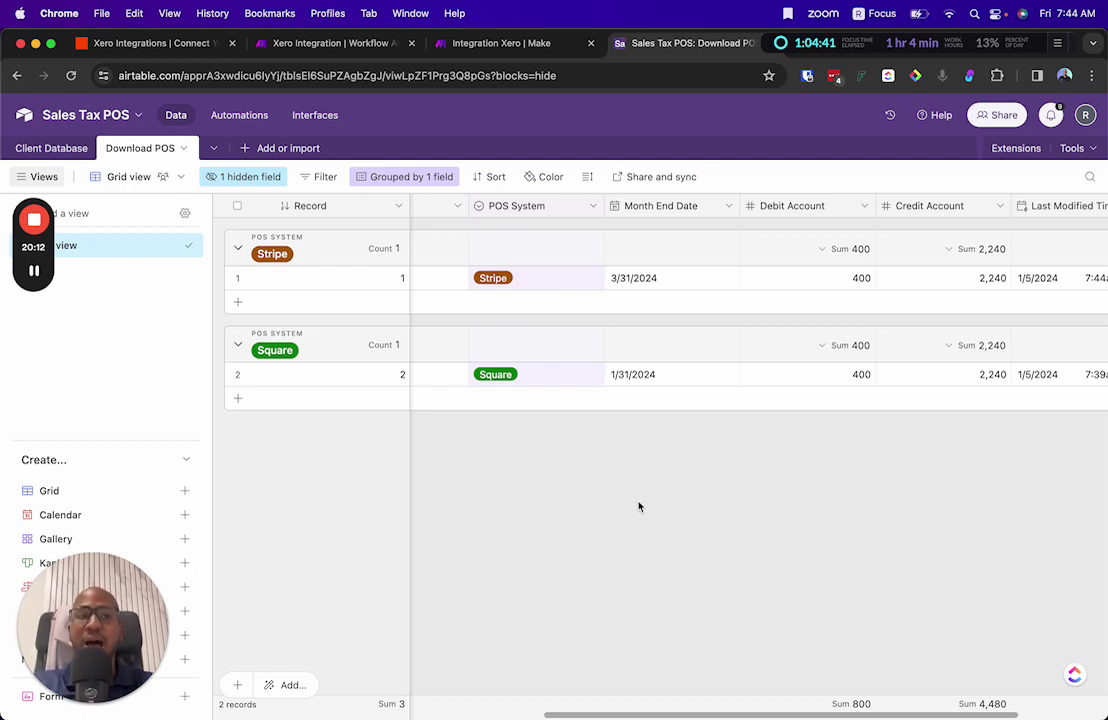
scroll(635, 506, "right", 3)
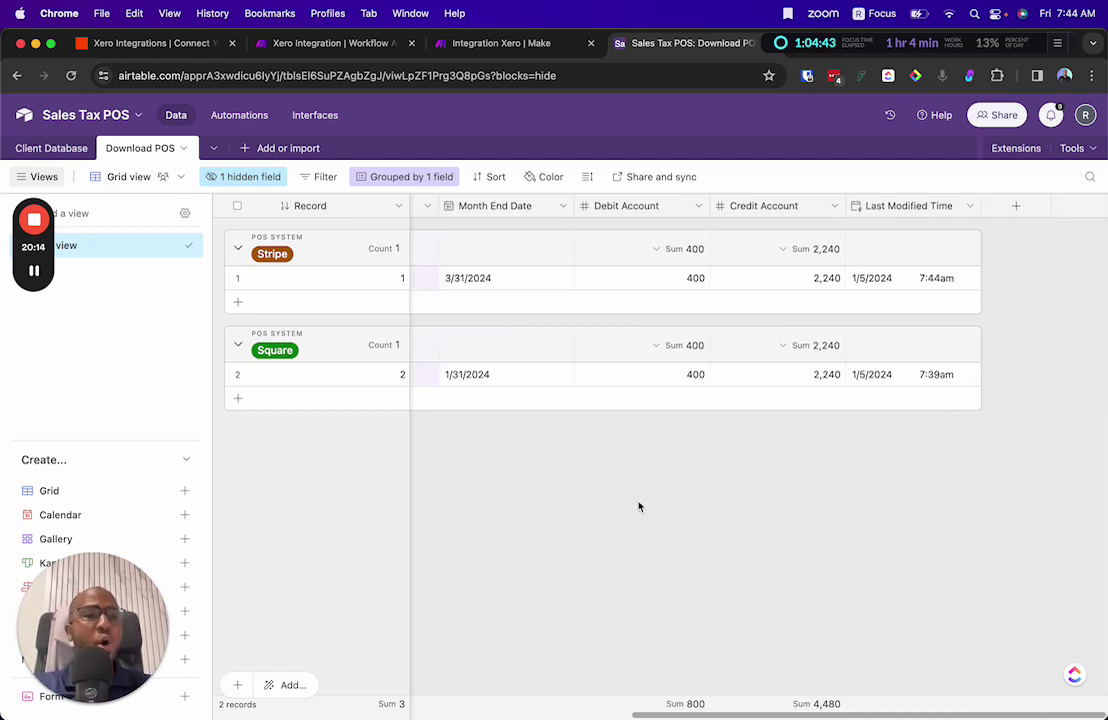
scroll(639, 507, "left", 3)
scroll(642, 500, "left", 5)
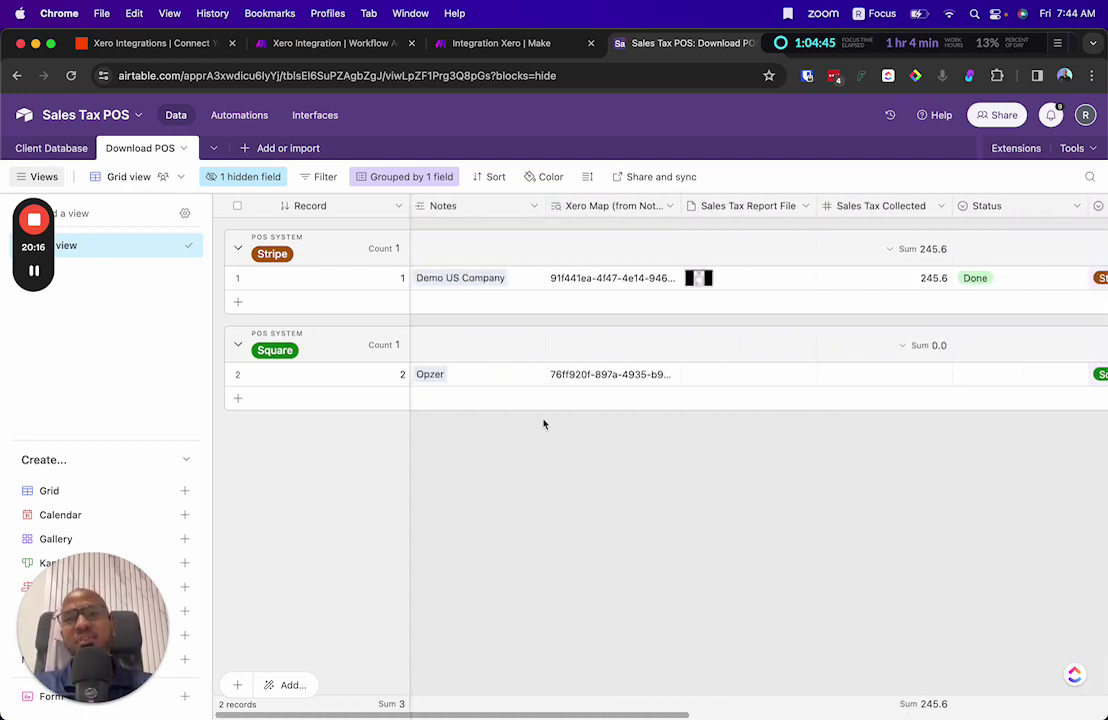